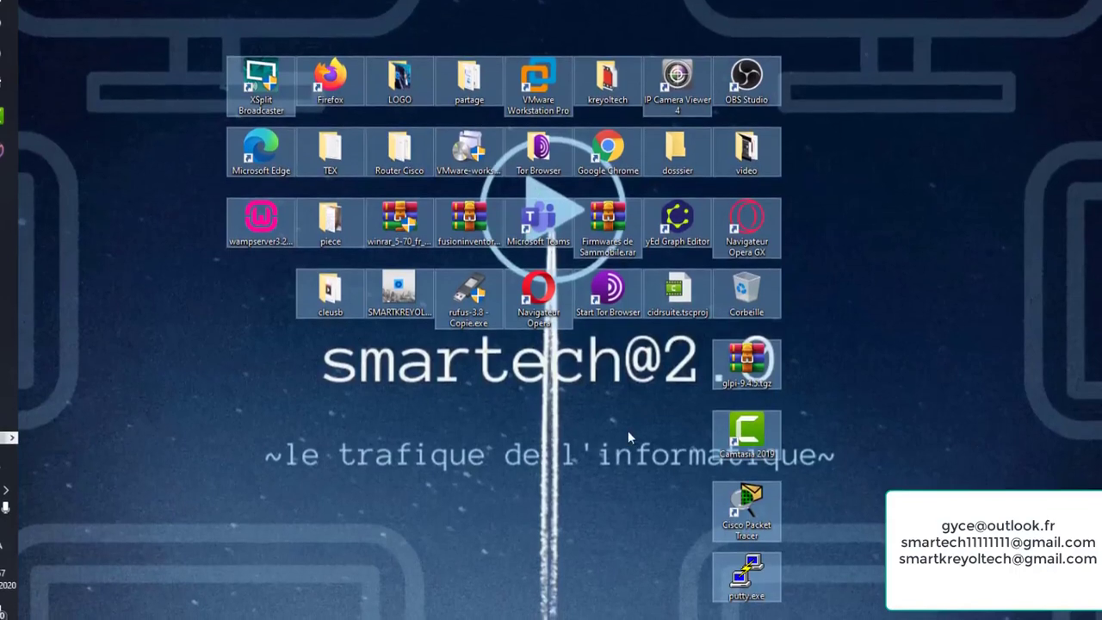
Drag the selected desktop icon block back and forth, finally dropping it lower on the left
{"action": "left_click_drag", "start_coordinate": [410, 177], "coordinate": [840, 181]}
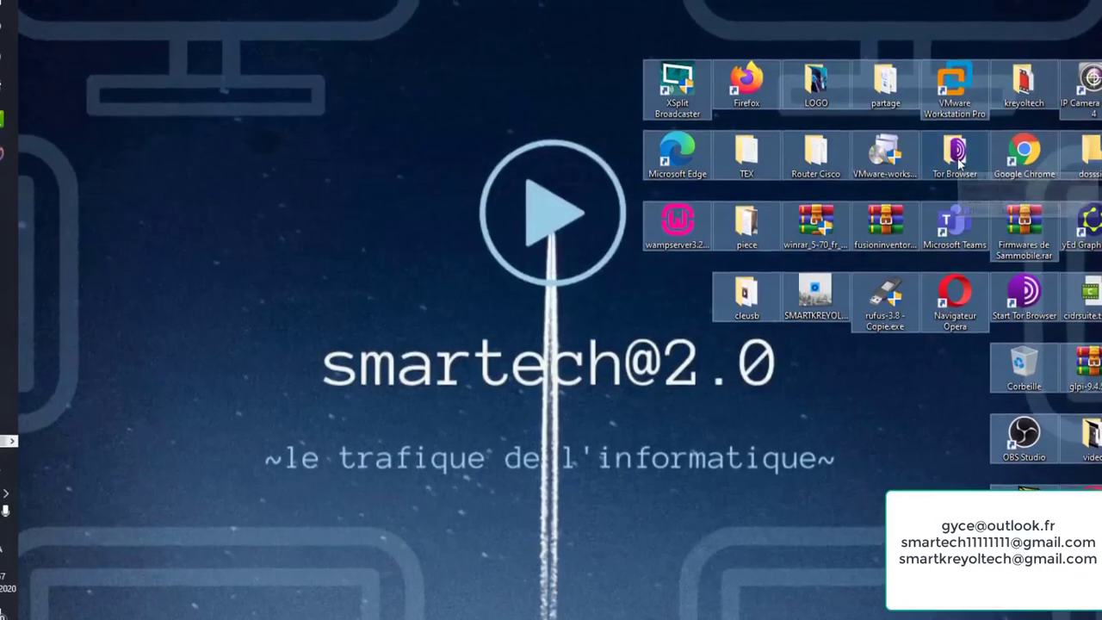
{"action": "left_click_drag", "start_coordinate": [949, 169], "coordinate": [680, 172]}
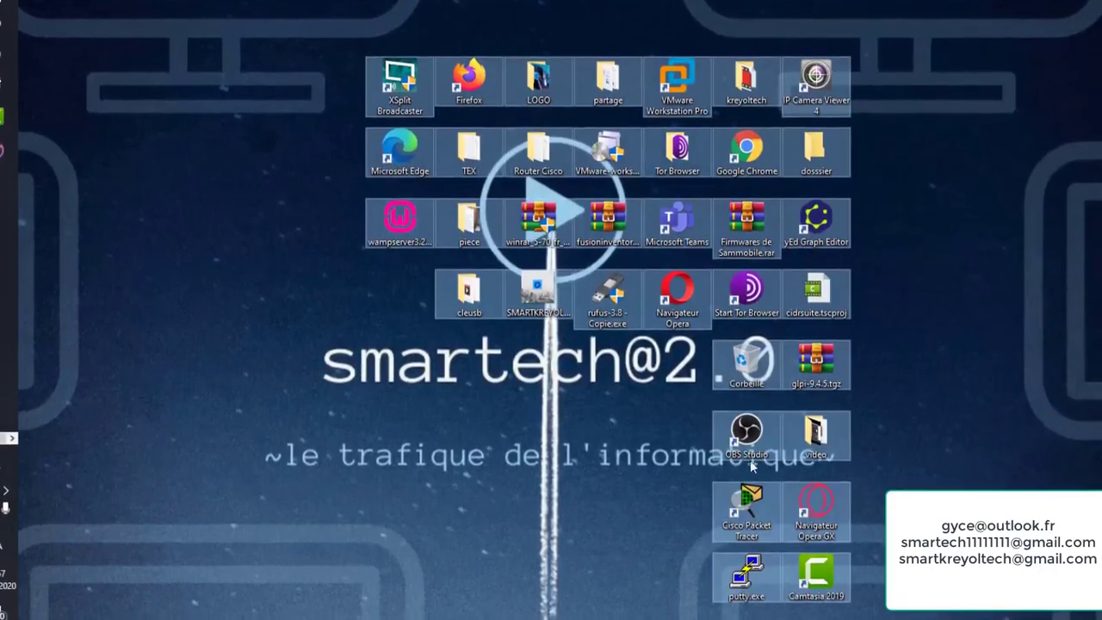
{"action": "left_click_drag", "start_coordinate": [492, 93], "coordinate": [355, 91]}
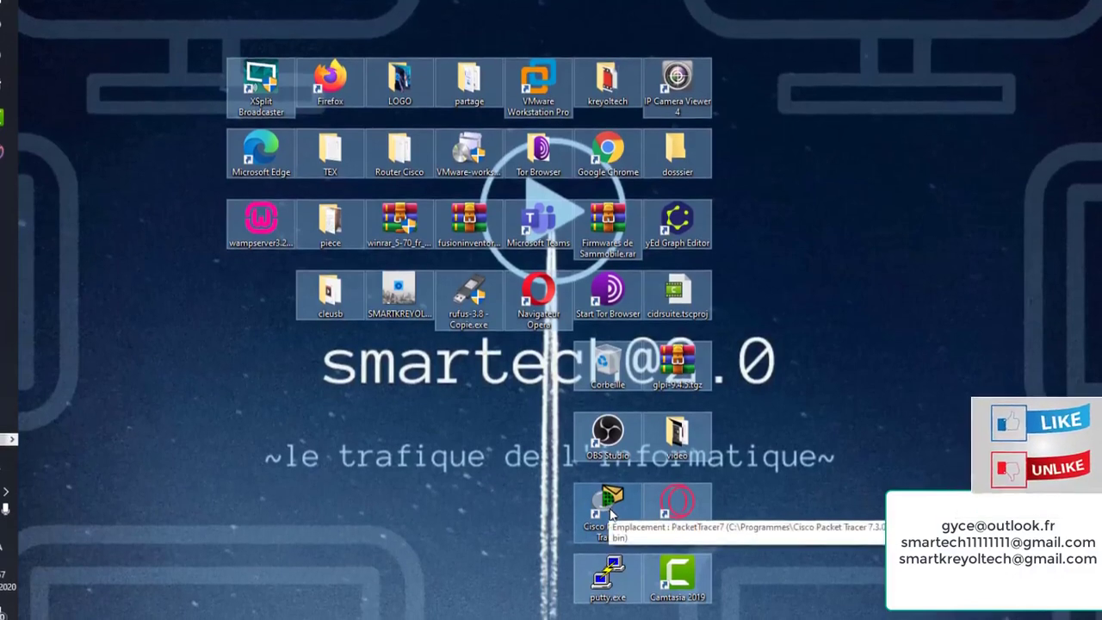
{"action": "left_click_drag", "start_coordinate": [609, 515], "coordinate": [443, 353]}
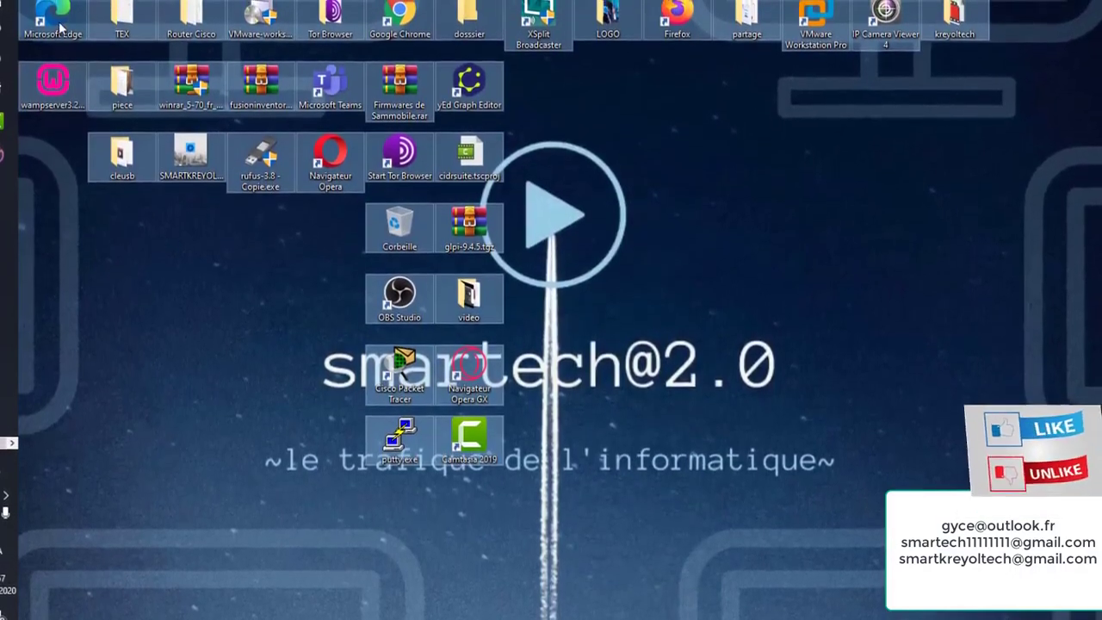
{"action": "left_click_drag", "start_coordinate": [60, 30], "coordinate": [594, 54]}
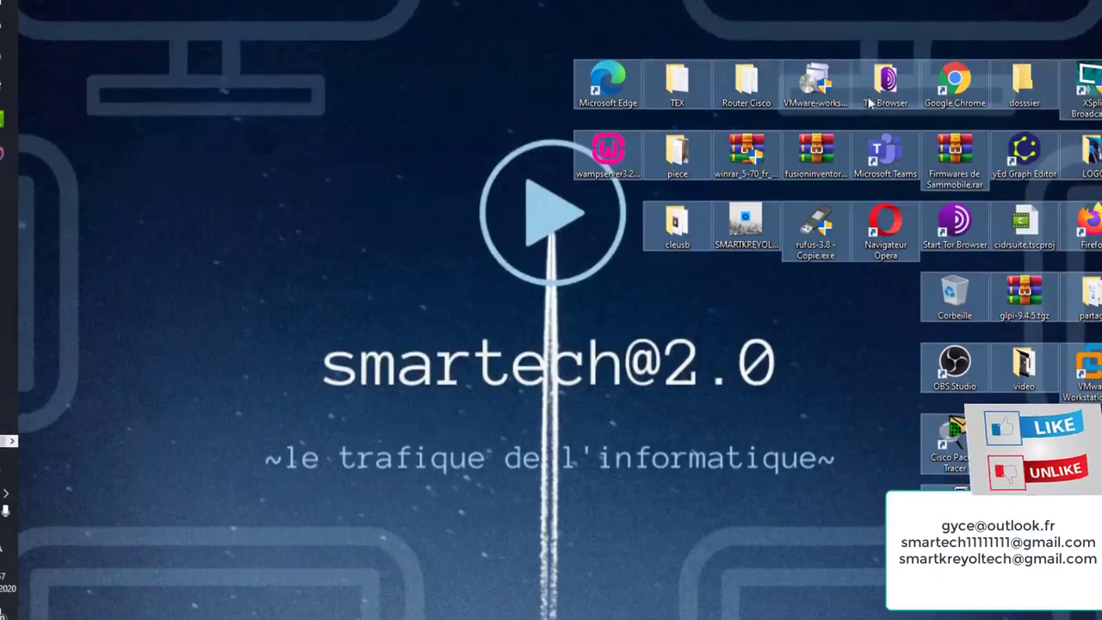
{"action": "left_click_drag", "start_coordinate": [1080, 91], "coordinate": [595, 87]}
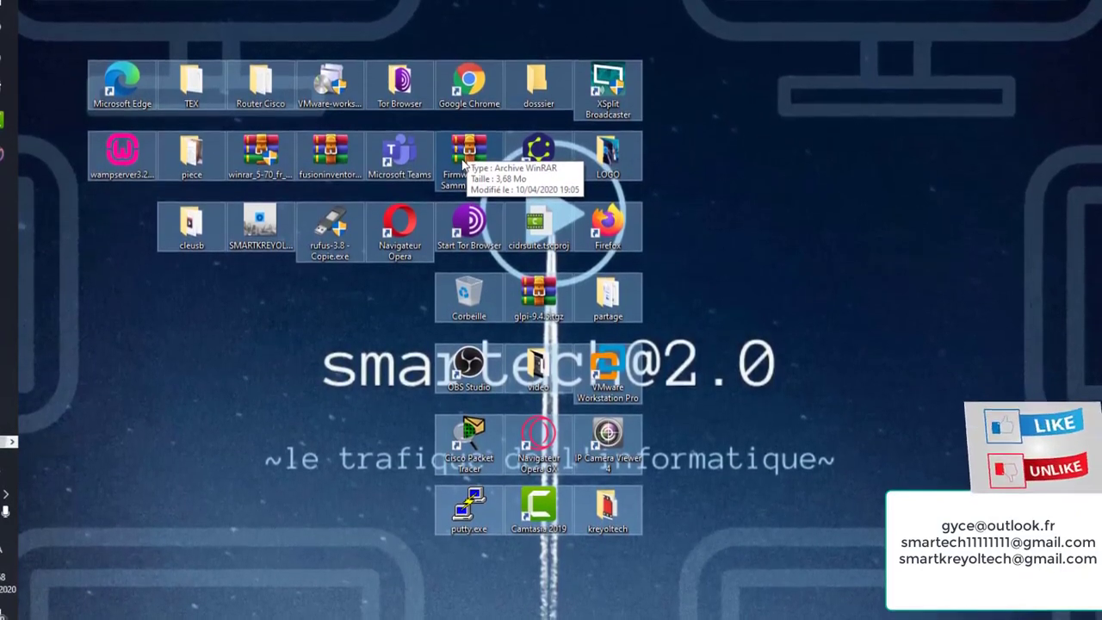
{"action": "left_click_drag", "start_coordinate": [461, 158], "coordinate": [737, 152]}
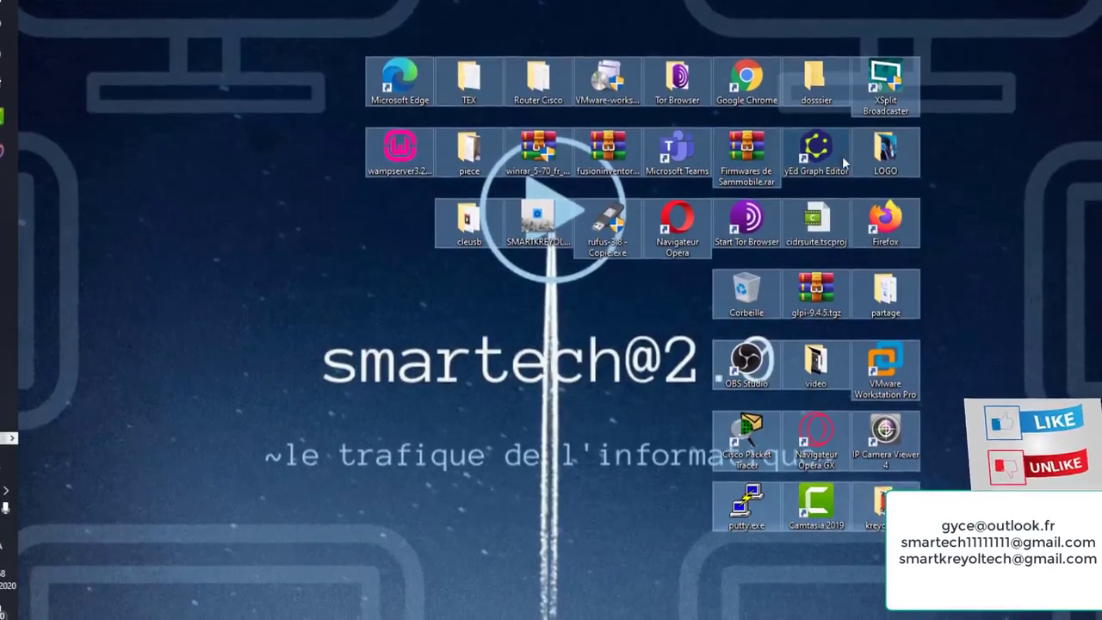
{"action": "left_click_drag", "start_coordinate": [843, 163], "coordinate": [567, 176]}
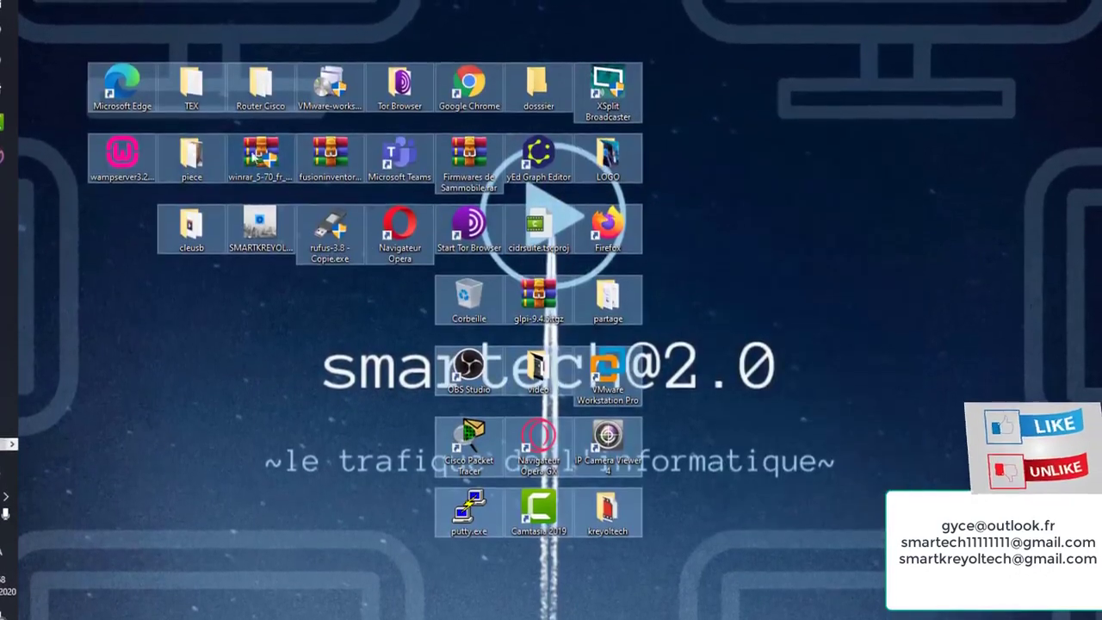
{"action": "left_click_drag", "start_coordinate": [413, 161], "coordinate": [762, 158]}
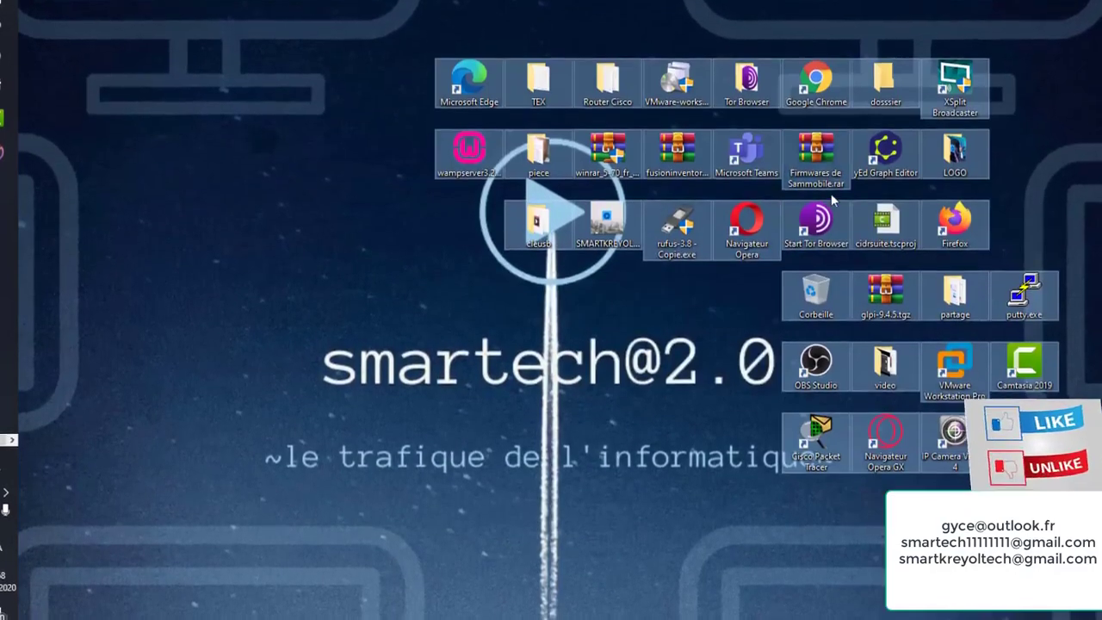
{"action": "left_click_drag", "start_coordinate": [1015, 292], "coordinate": [738, 217]}
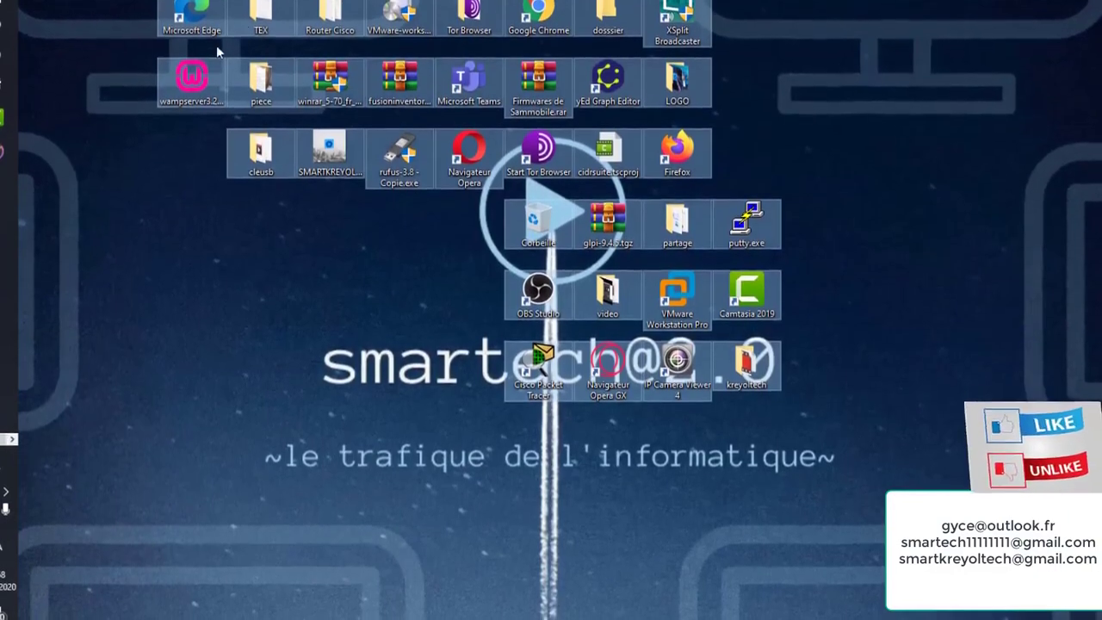
{"action": "left_click_drag", "start_coordinate": [216, 53], "coordinate": [170, 57]}
{"action": "left_click_drag", "start_coordinate": [217, 138], "coordinate": [714, 146]}
{"action": "left_click_drag", "start_coordinate": [908, 165], "coordinate": [528, 202]}
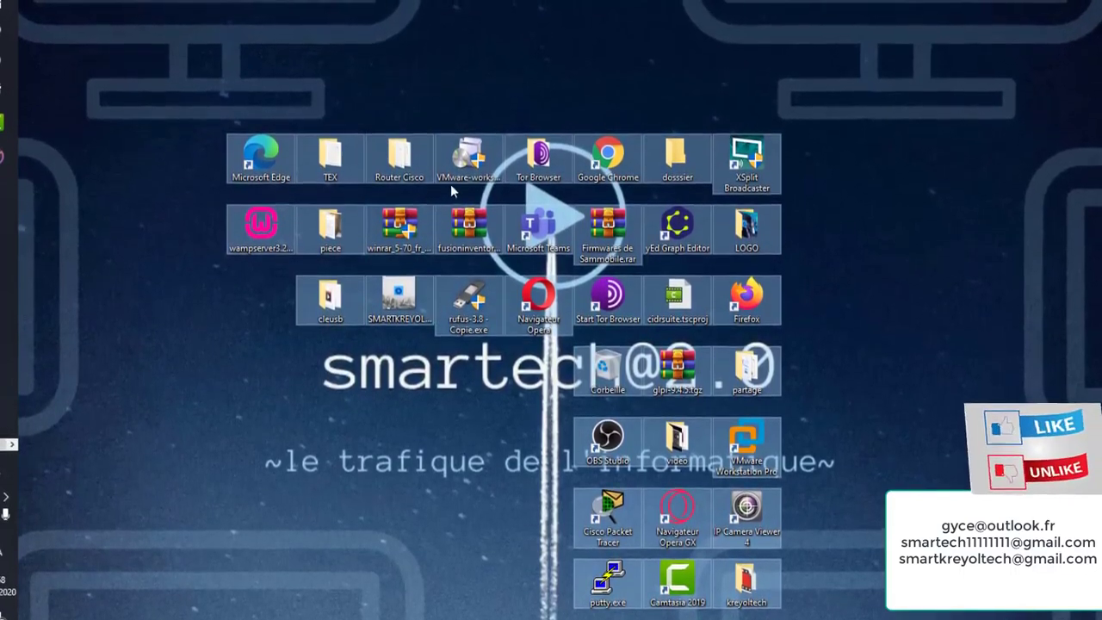
{"action": "left_click_drag", "start_coordinate": [450, 184], "coordinate": [344, 327]}
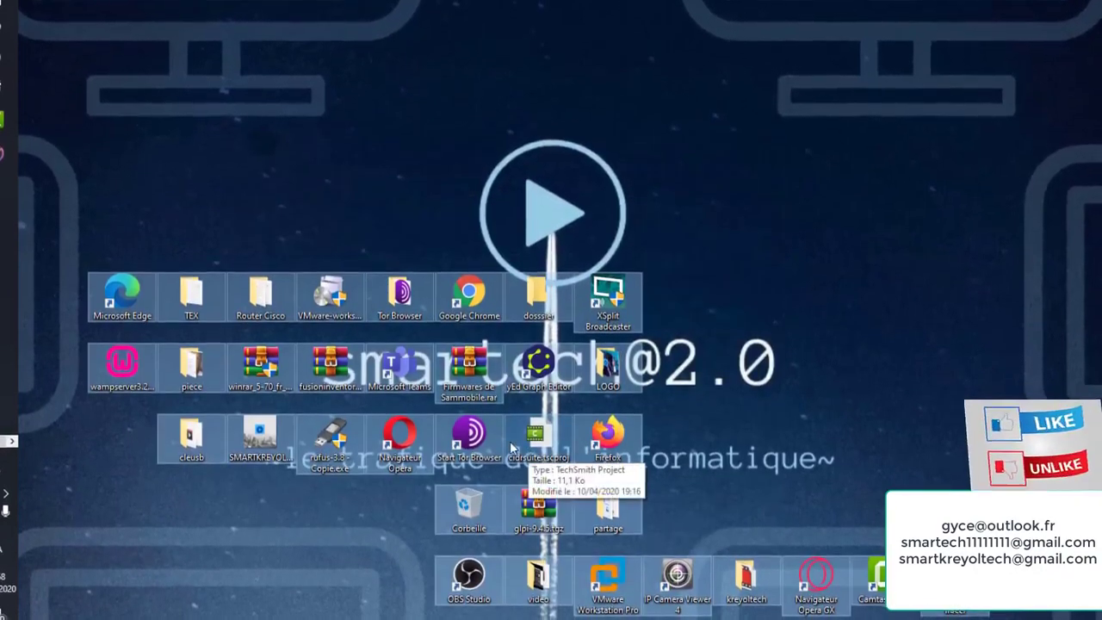
Move the kreyoltech, video, Microsoft Teams and Corbeille icons into the left-side grid
{"action": "left_click_drag", "start_coordinate": [455, 404], "coordinate": [402, 163]}
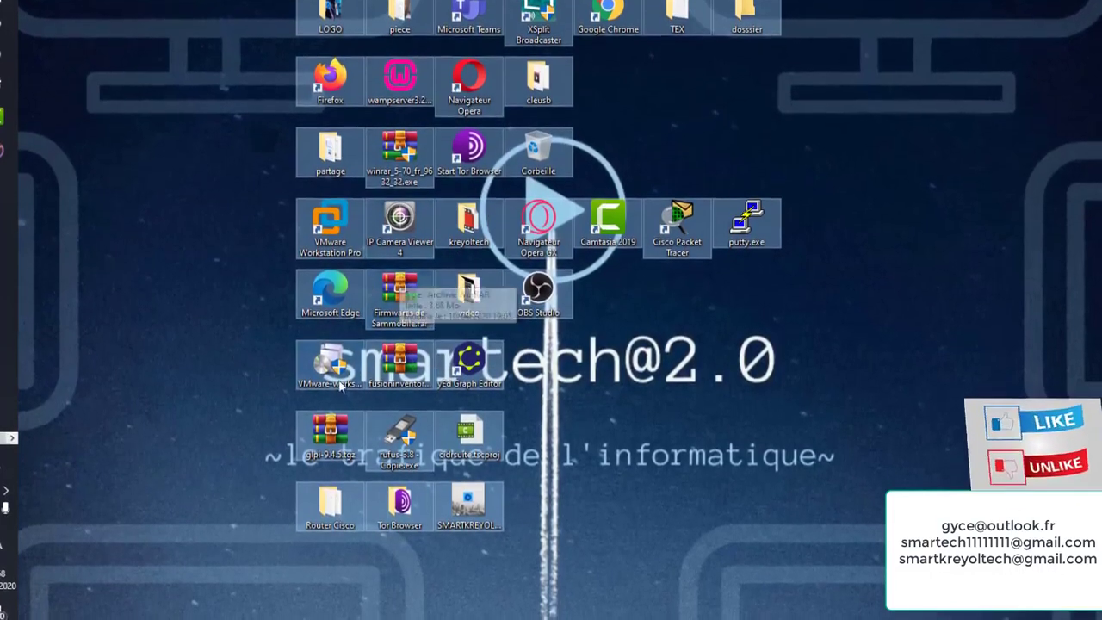
{"action": "left_click_drag", "start_coordinate": [318, 515], "coordinate": [609, 226]}
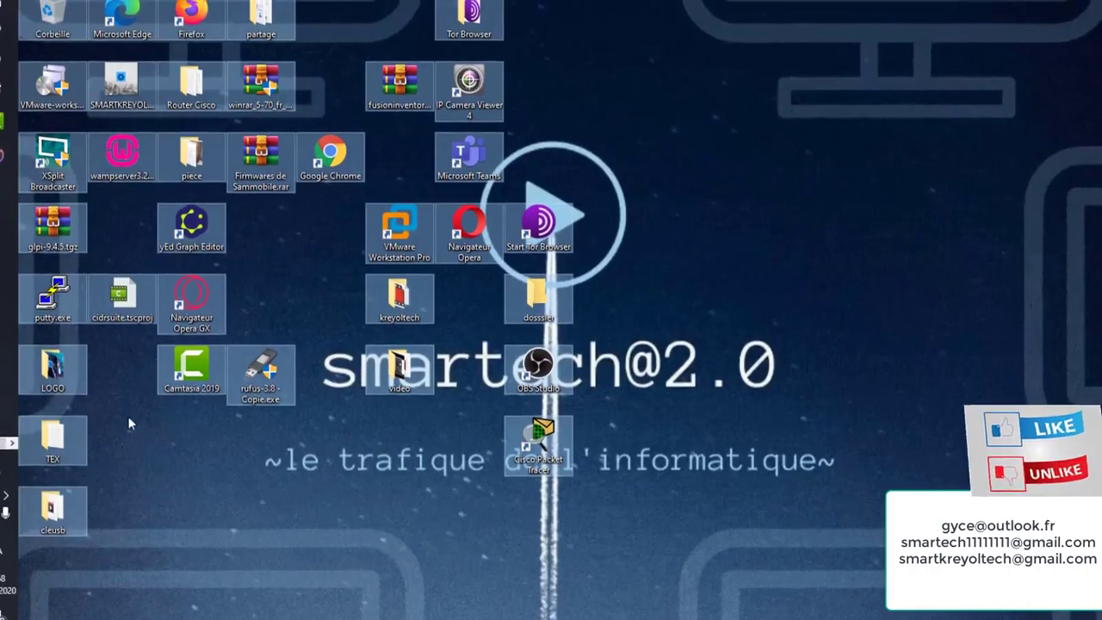
{"action": "left_click_drag", "start_coordinate": [412, 315], "coordinate": [242, 182]}
{"action": "left_click_drag", "start_coordinate": [919, 4], "coordinate": [345, 94]}
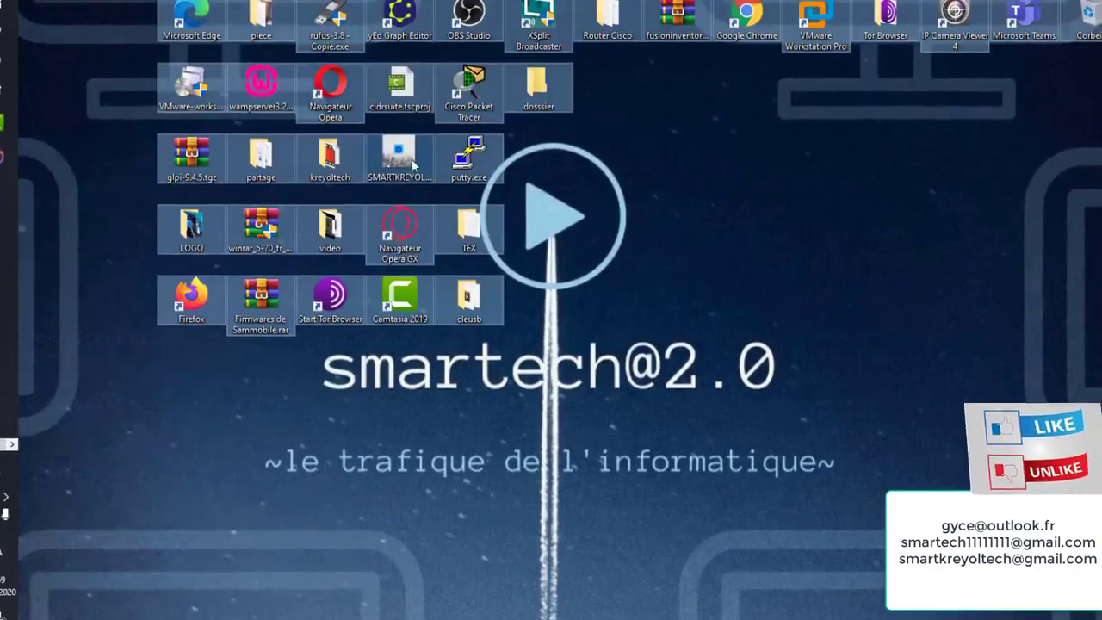
{"action": "left_click_drag", "start_coordinate": [1078, 10], "coordinate": [659, 129]}
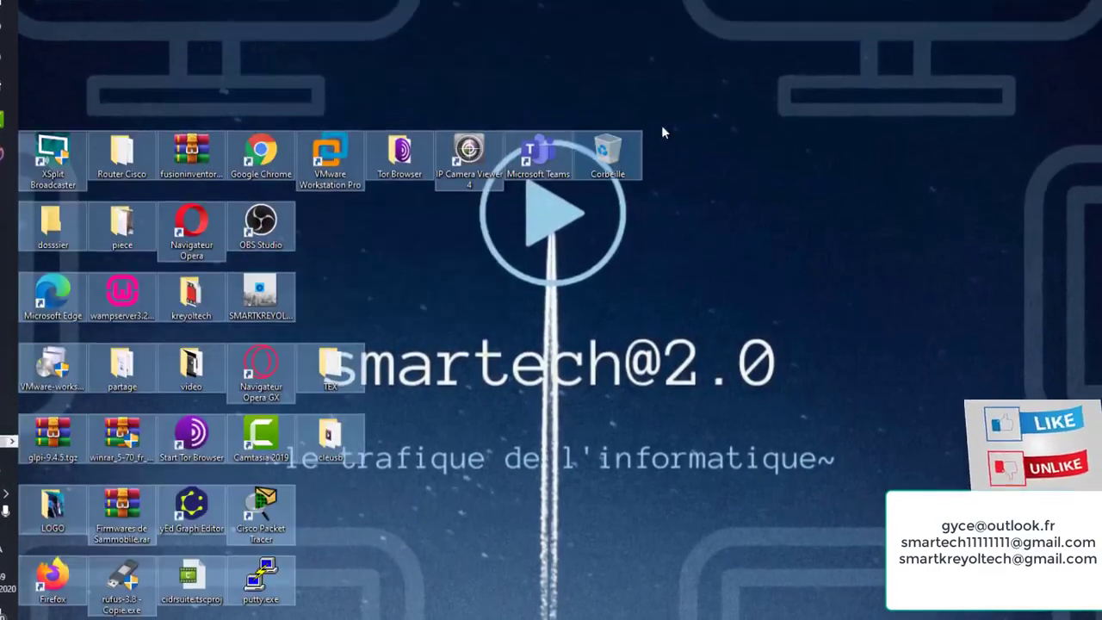
Select all desktop icons and settle the group as a compact grid near the lower-left corner
{"action": "left_click_drag", "start_coordinate": [328, 228], "coordinate": [423, 103]}
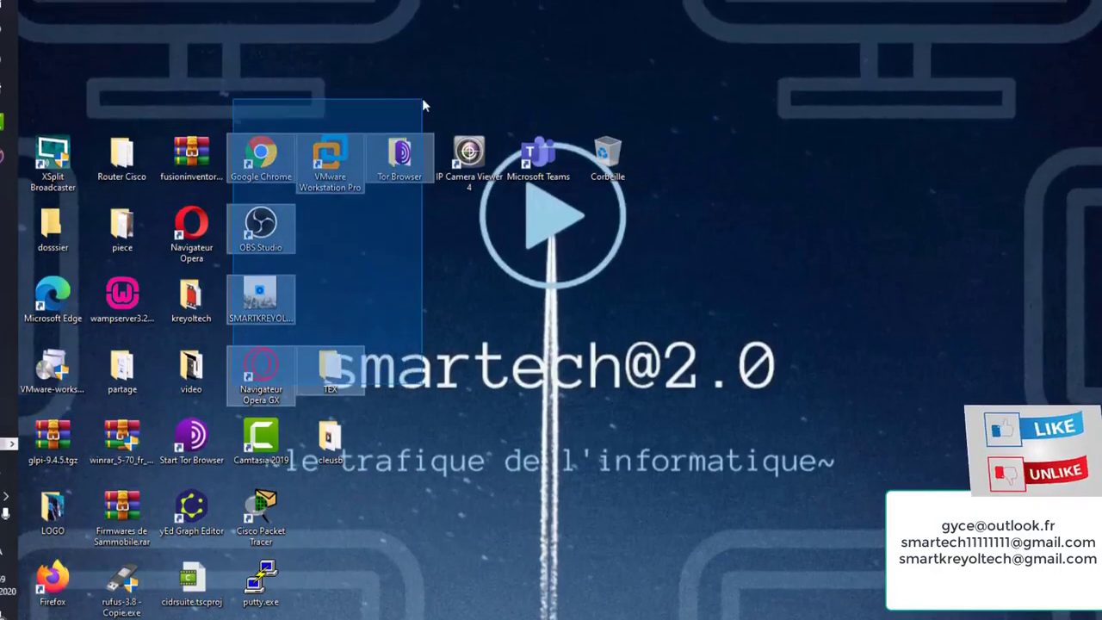
{"action": "left_click_drag", "start_coordinate": [712, 61], "coordinate": [19, 618]}
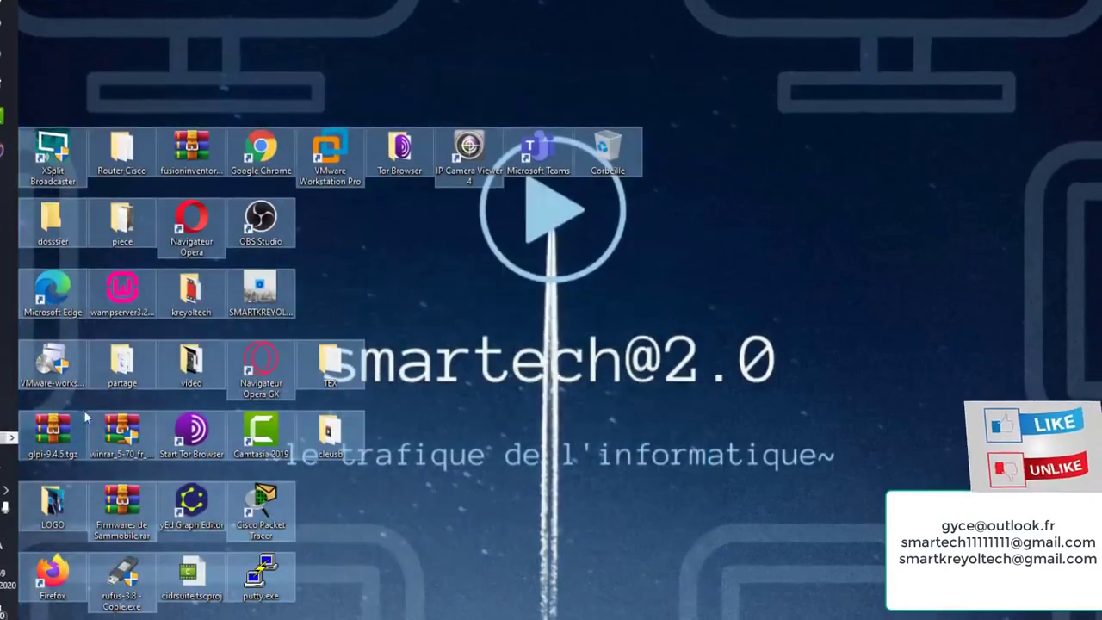
{"action": "left_click_drag", "start_coordinate": [158, 364], "coordinate": [367, 157]}
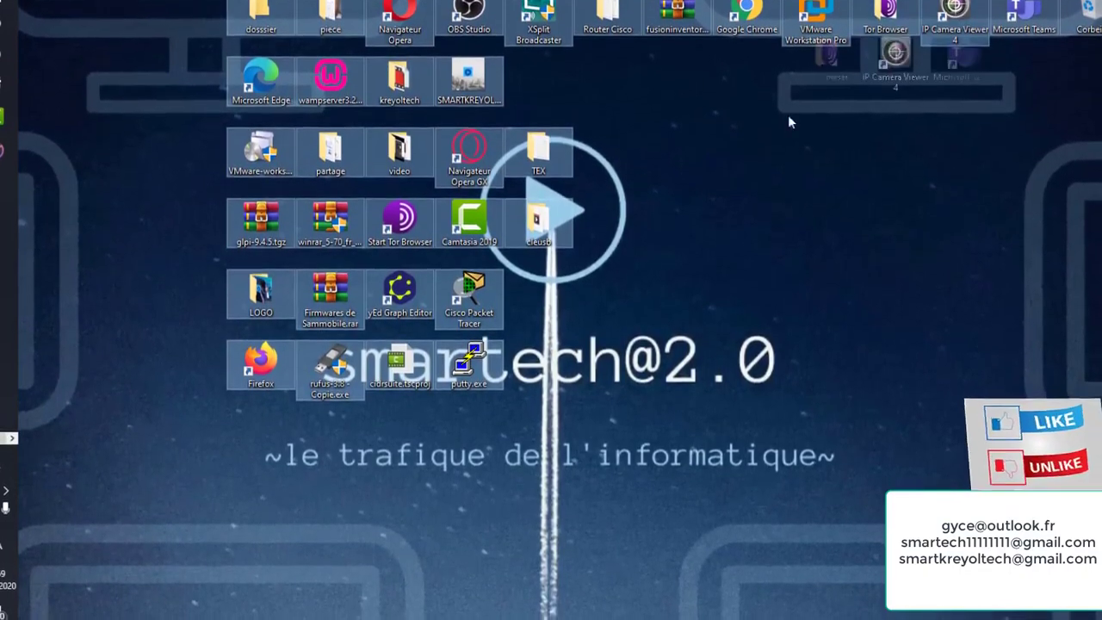
{"action": "left_click_drag", "start_coordinate": [815, 18], "coordinate": [330, 229]}
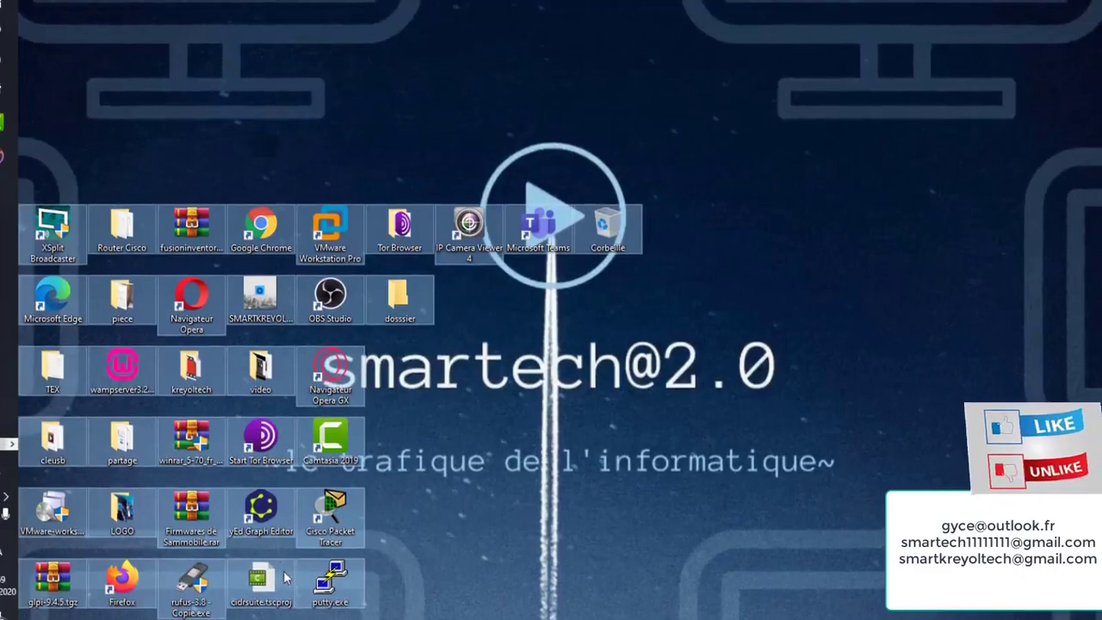
{"action": "left_click_drag", "start_coordinate": [284, 579], "coordinate": [396, 399]}
{"action": "left_click_drag", "start_coordinate": [442, 459], "coordinate": [455, 509]}
{"action": "left_click_drag", "start_coordinate": [718, 168], "coordinate": [579, 306]}
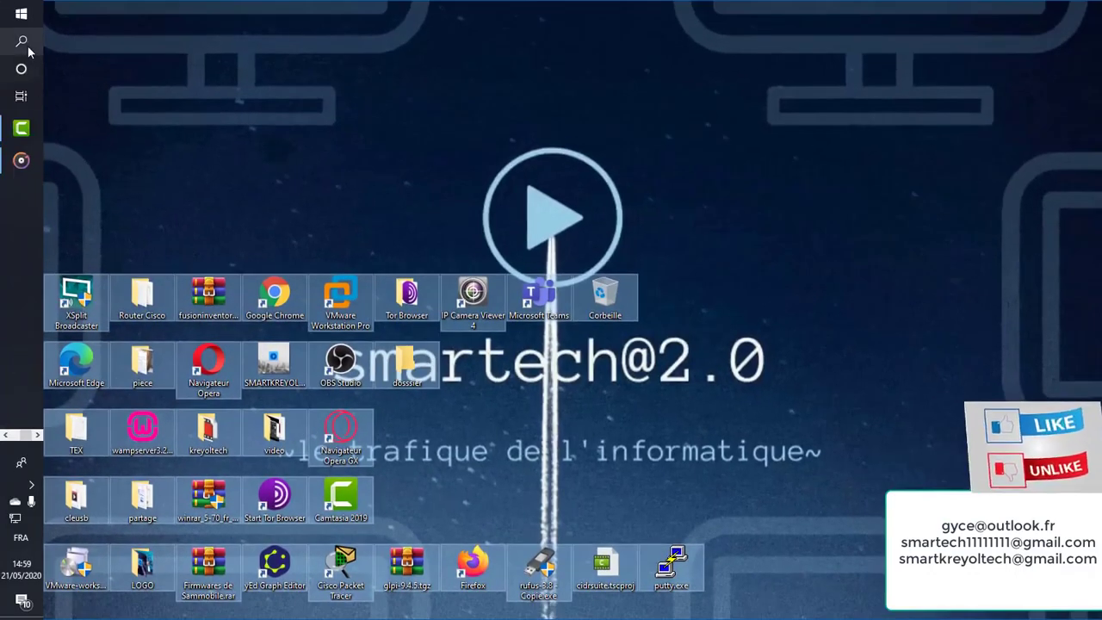
Launch Connexion Bureau à distance and sign in with the account password
{"action": "left_click", "coordinate": [27, 51]}
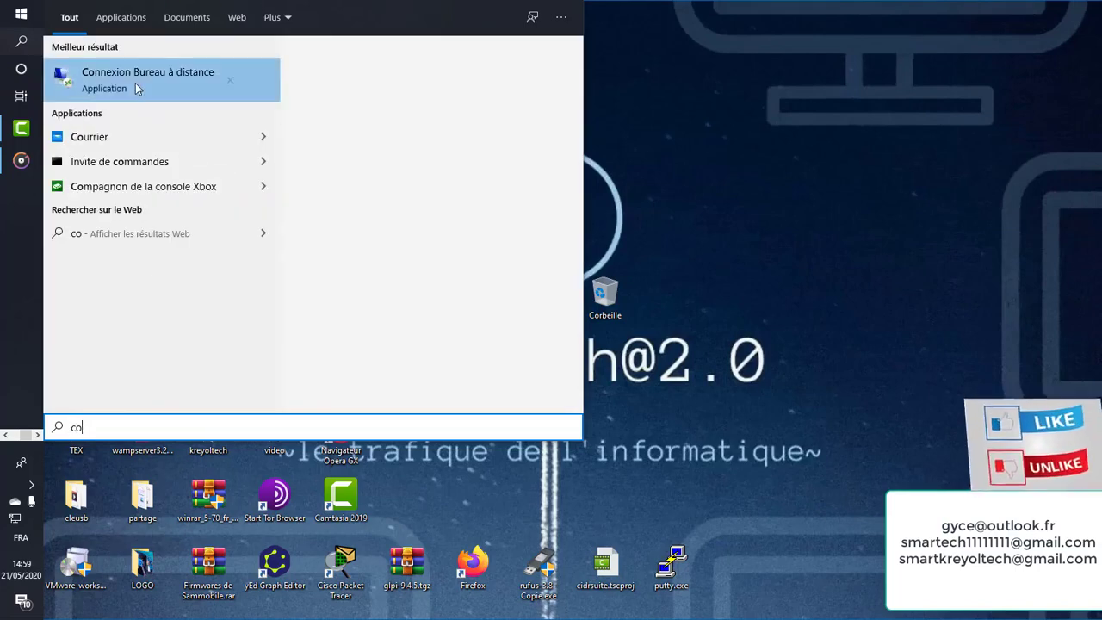
{"action": "left_click", "coordinate": [135, 83]}
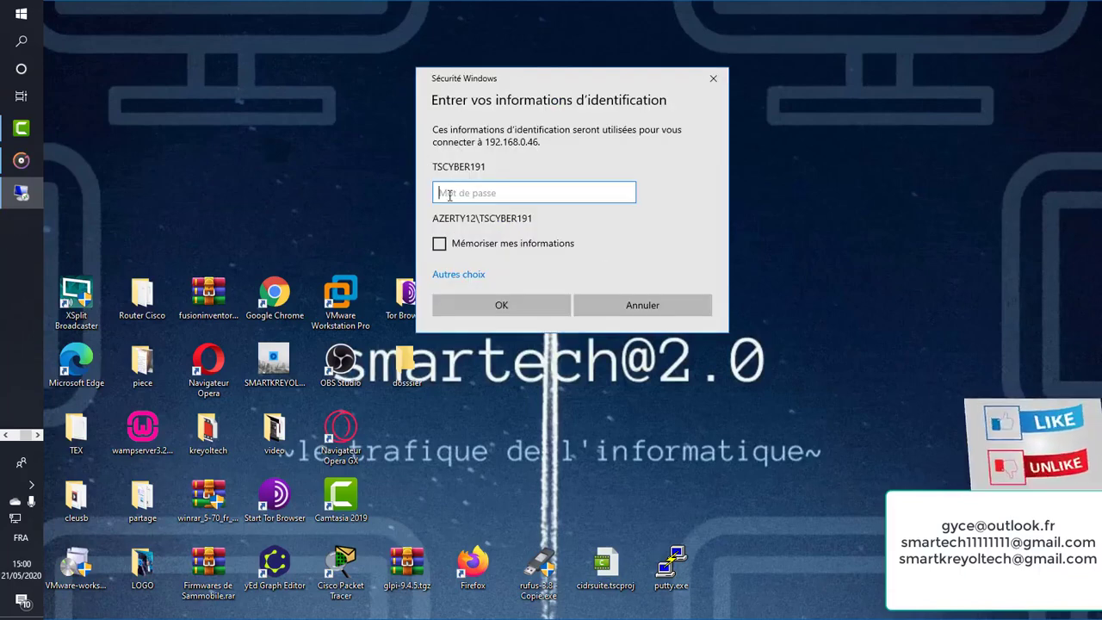
{"action": "key", "text": "Caps_Lock"}
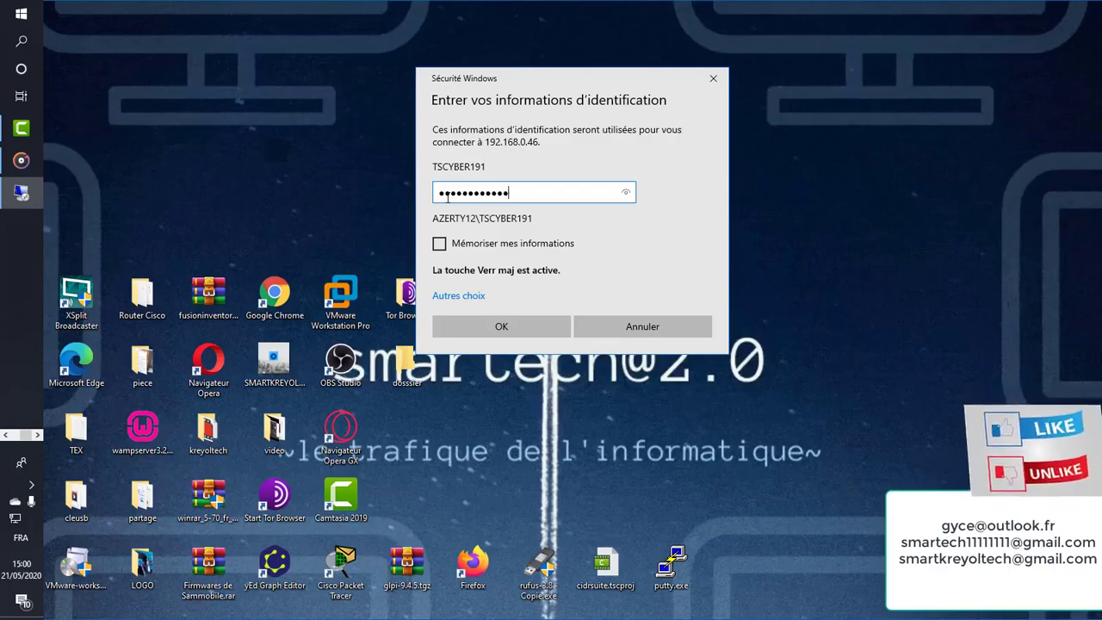
{"action": "left_click", "coordinate": [566, 326]}
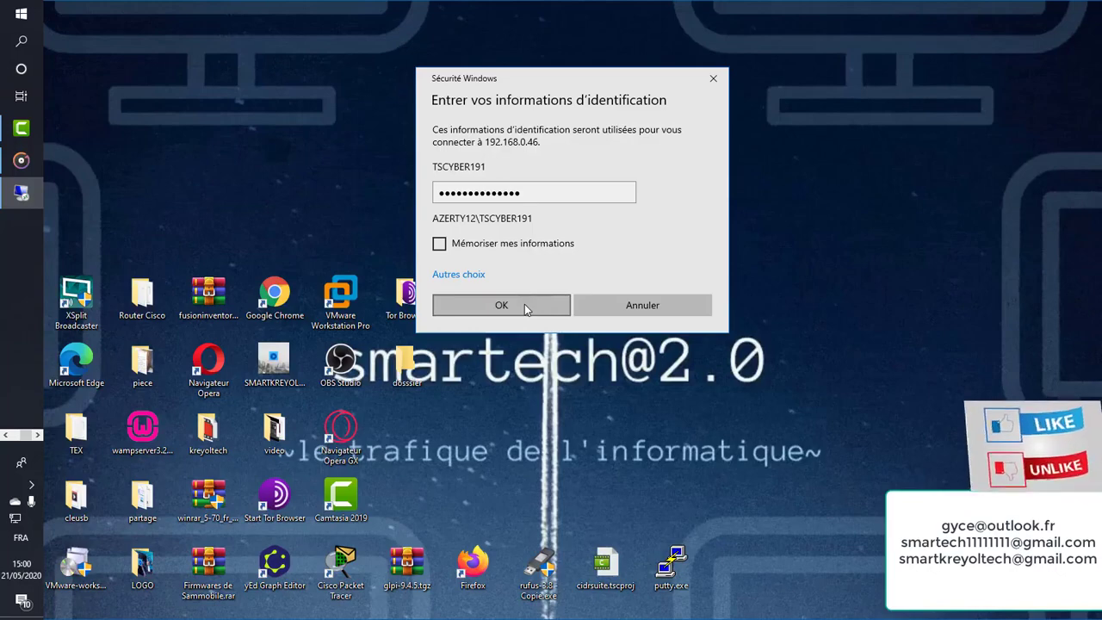
{"action": "left_click", "coordinate": [524, 304]}
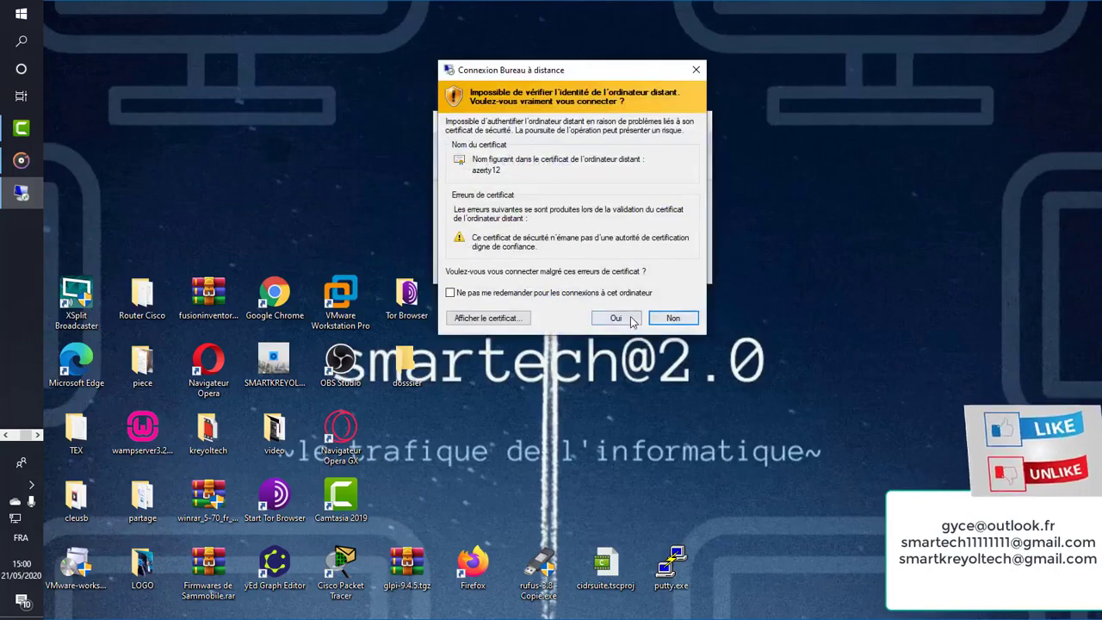
Accept the certificate warning to connect to 192.168.0.46 and close the remote command prompt
{"action": "left_click", "coordinate": [631, 319]}
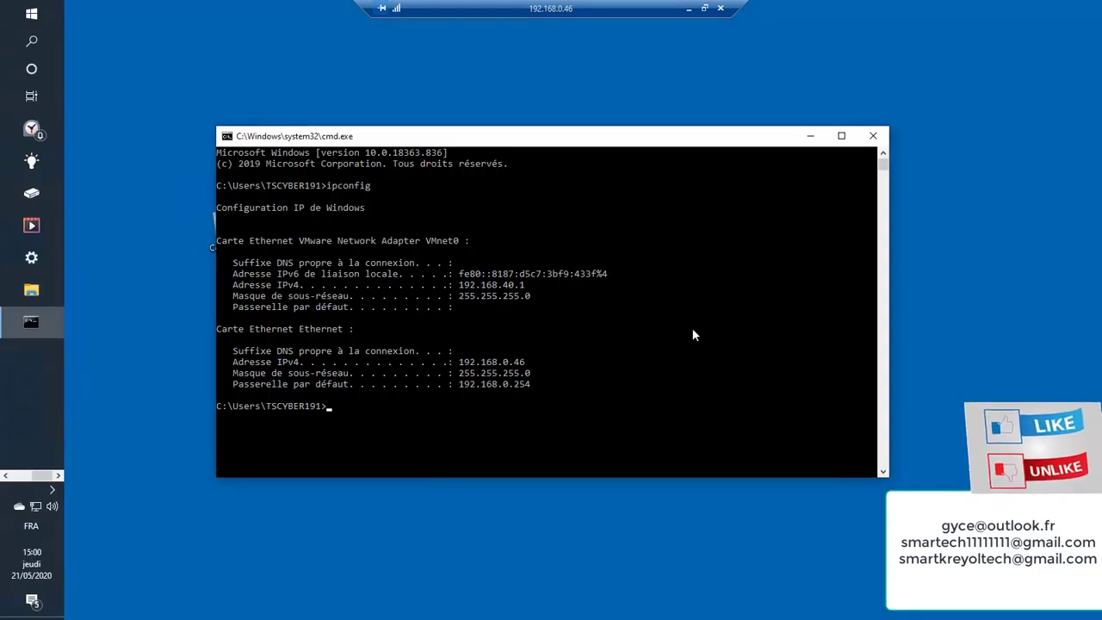
{"action": "left_click", "coordinate": [873, 136]}
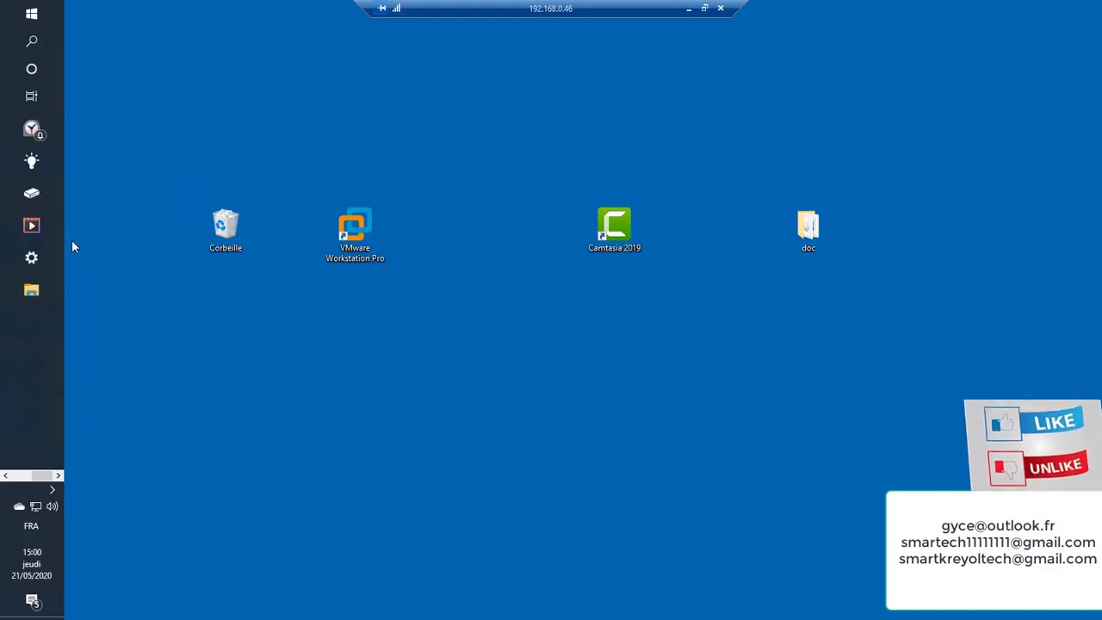
{"action": "left_click", "coordinate": [226, 226]}
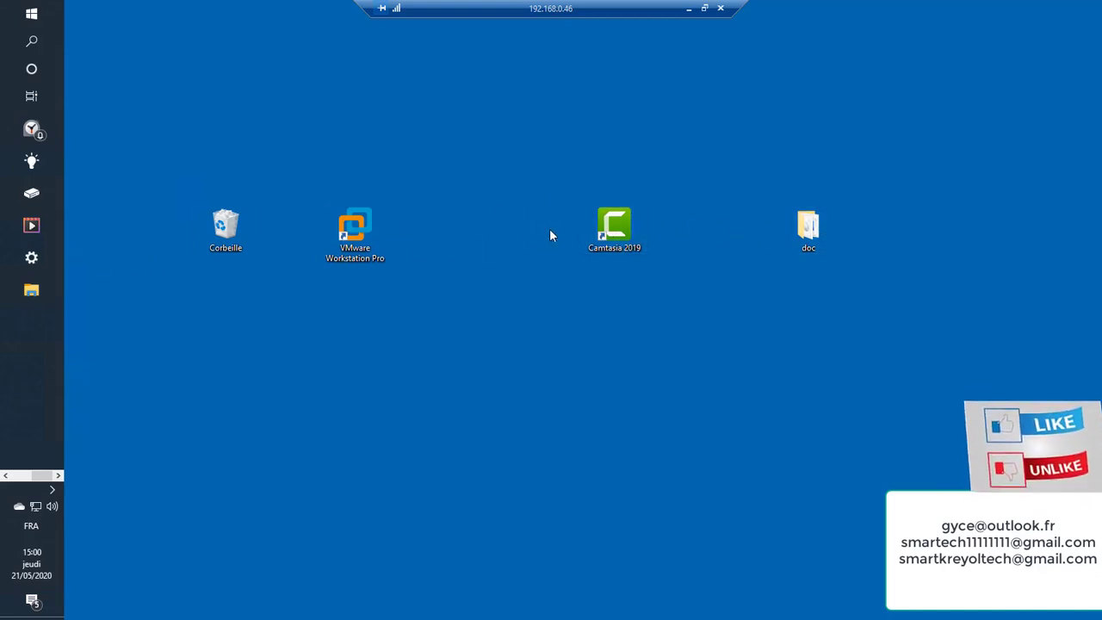
Open the doc folder, go to Réseau, refresh it, and open the network computer PC3
{"action": "double_click", "coordinate": [808, 228]}
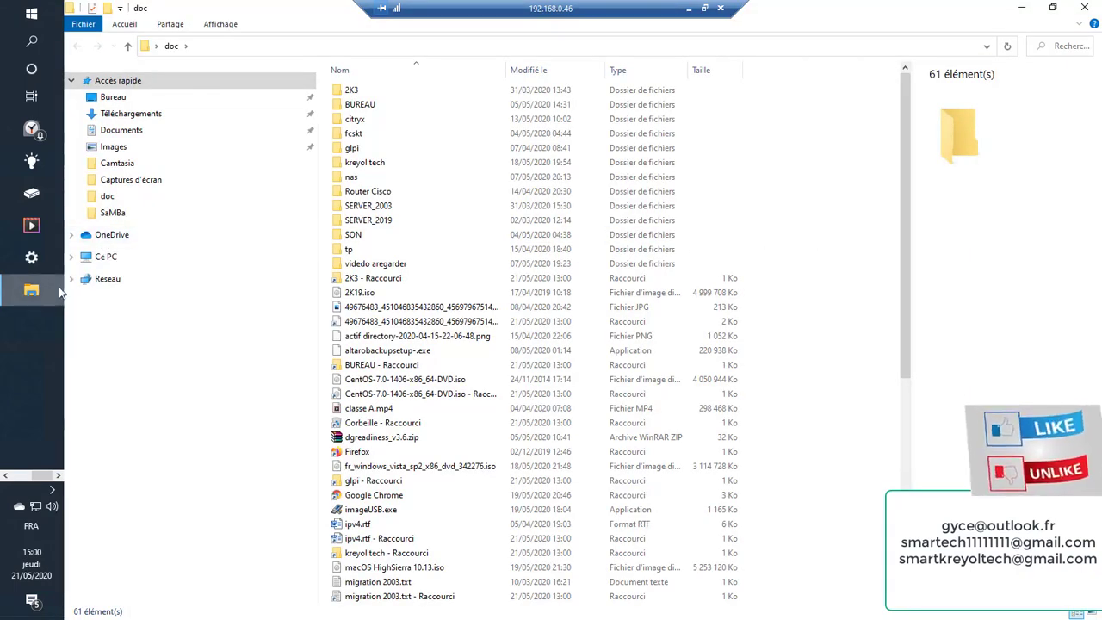
{"action": "left_click", "coordinate": [95, 279]}
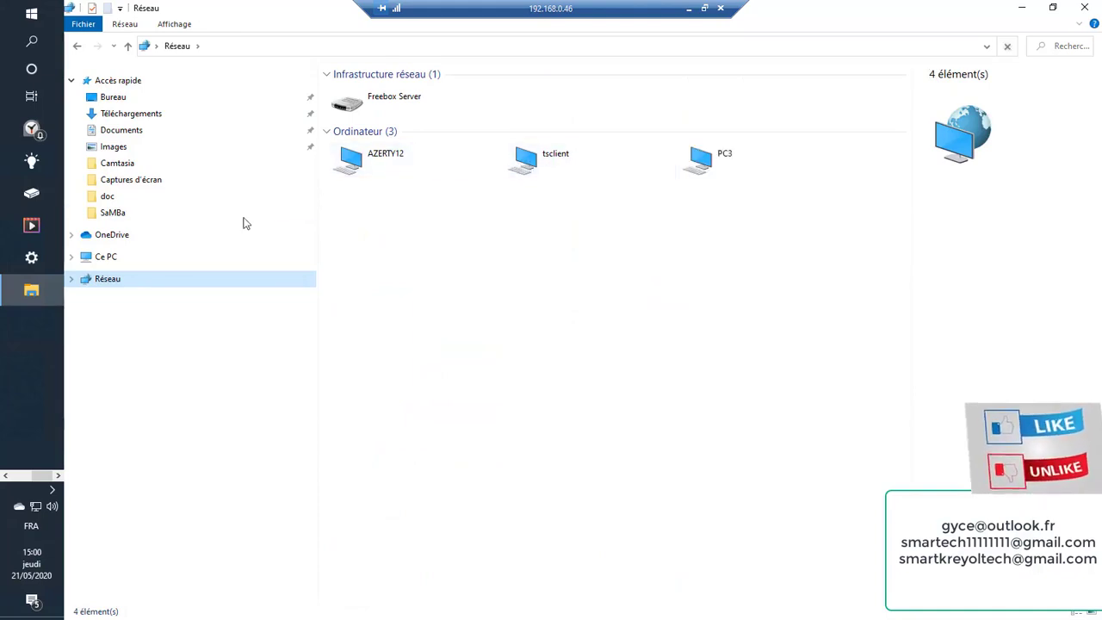
{"action": "left_click", "coordinate": [110, 284]}
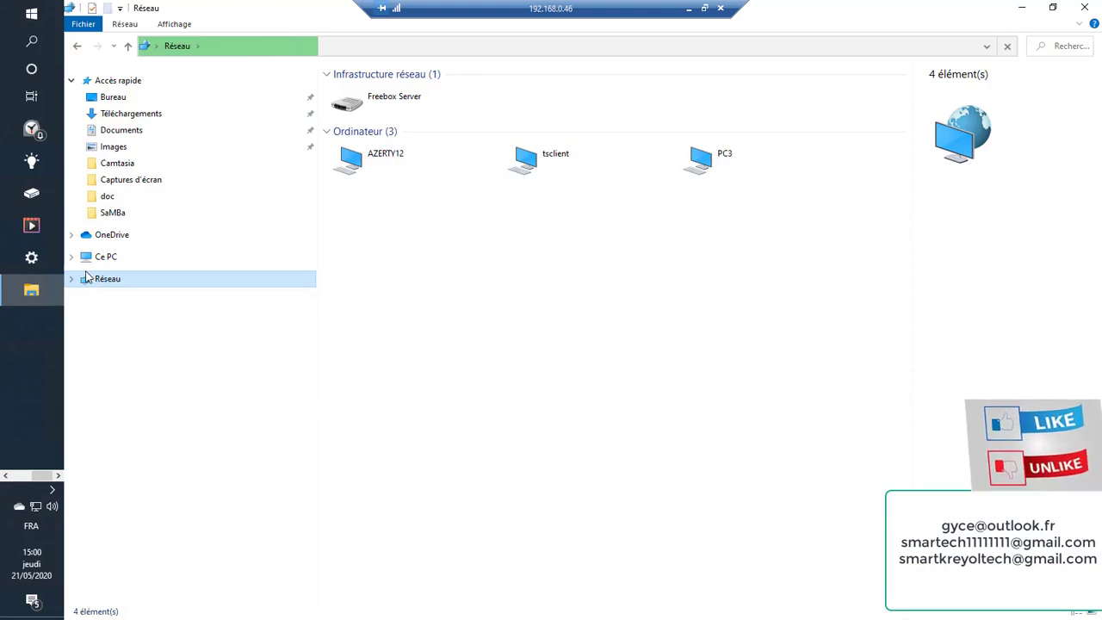
{"action": "double_click", "coordinate": [704, 168]}
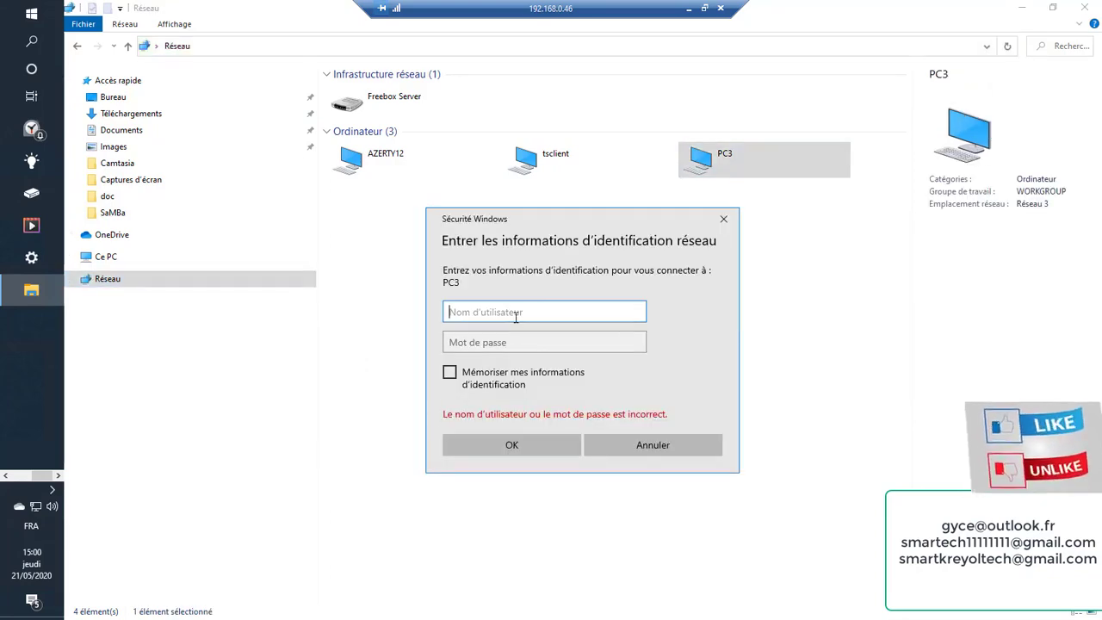
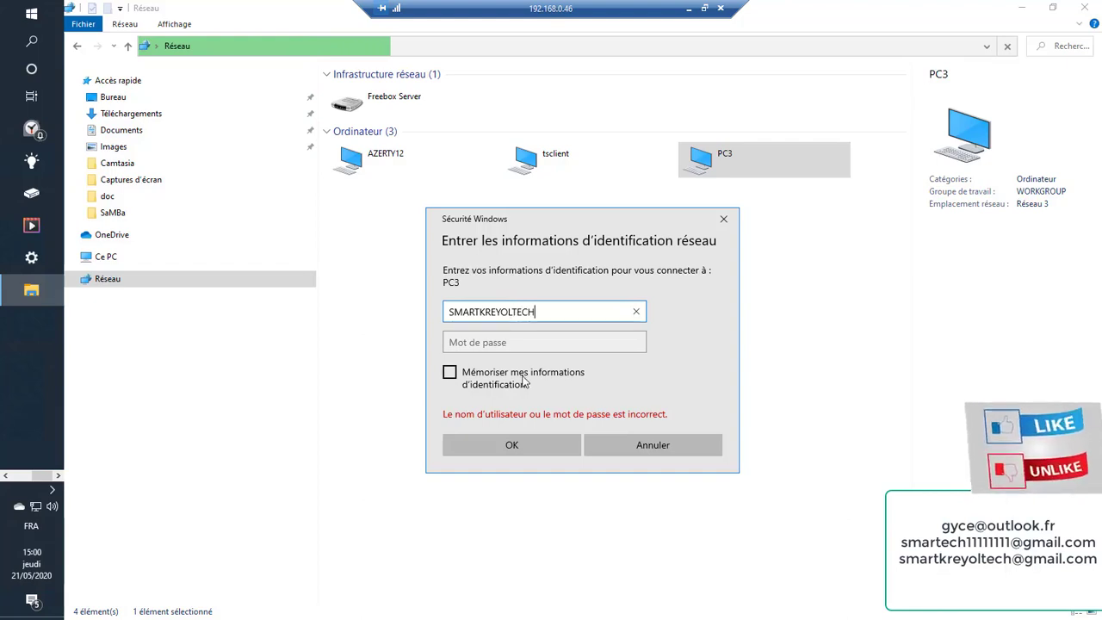
Enter the user name and password in PC3's credentials prompt and submit them
{"action": "left_click", "coordinate": [540, 341]}
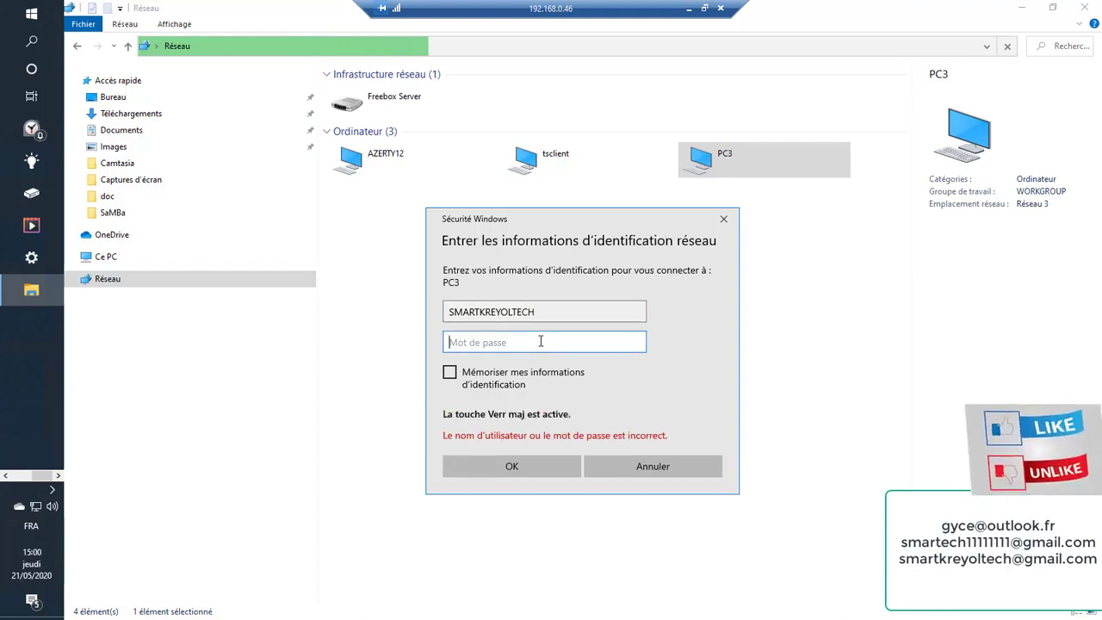
{"action": "key", "text": "Caps_Lock"}
{"action": "type", "text": "s"}
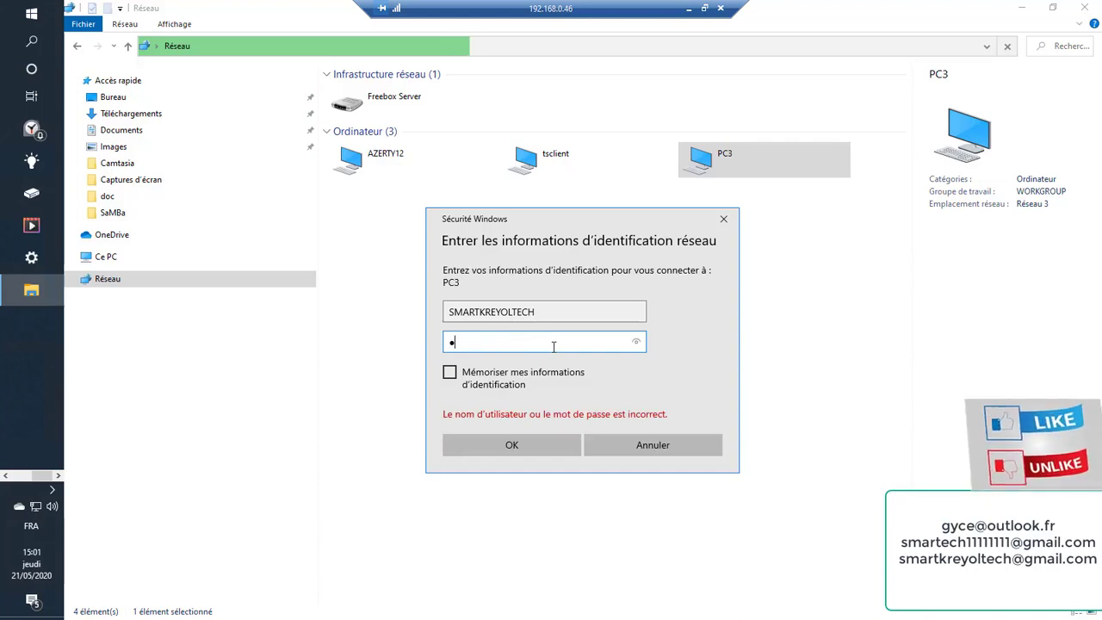
{"action": "key", "text": "BackSpace"}
{"action": "type", "text": "s"}
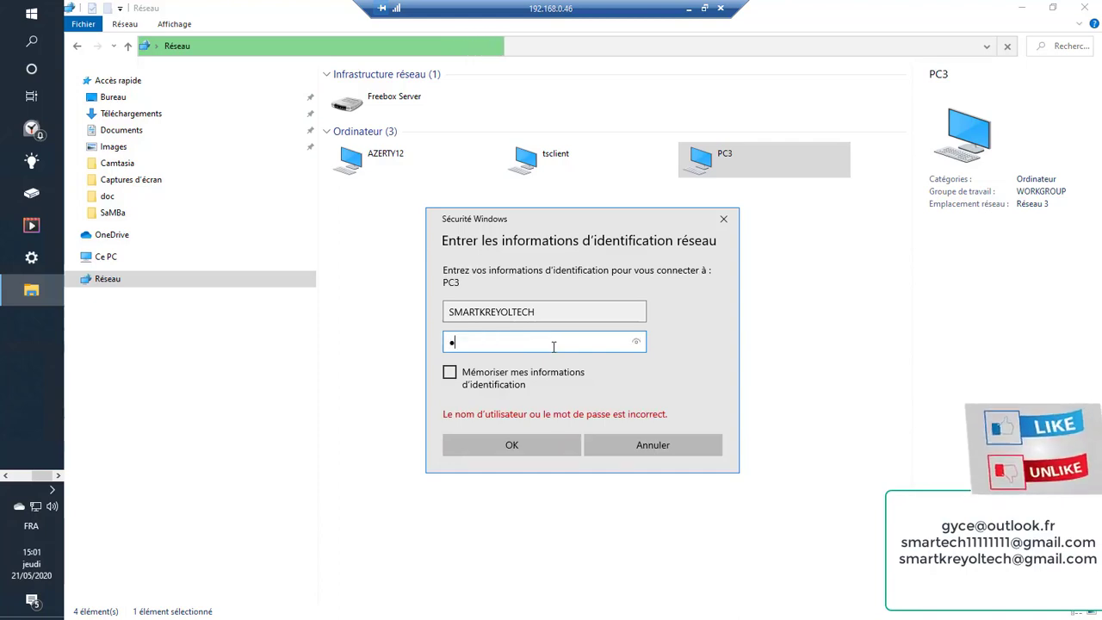
{"action": "key", "text": "Return"}
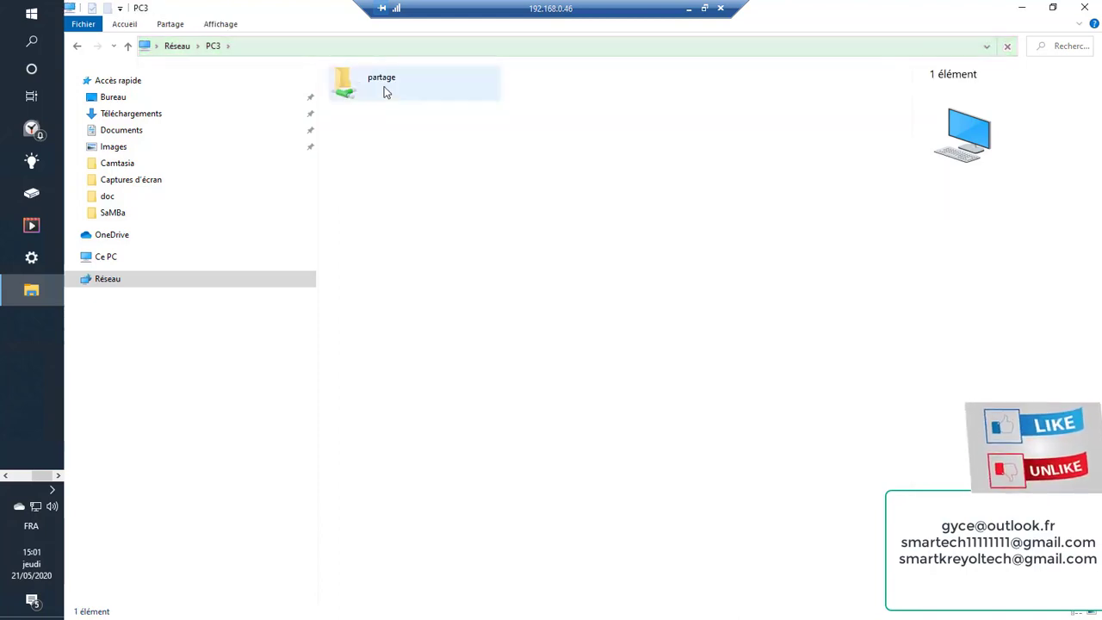
Open PC3's partage share and then its LOGO folder
{"action": "left_click", "coordinate": [384, 86]}
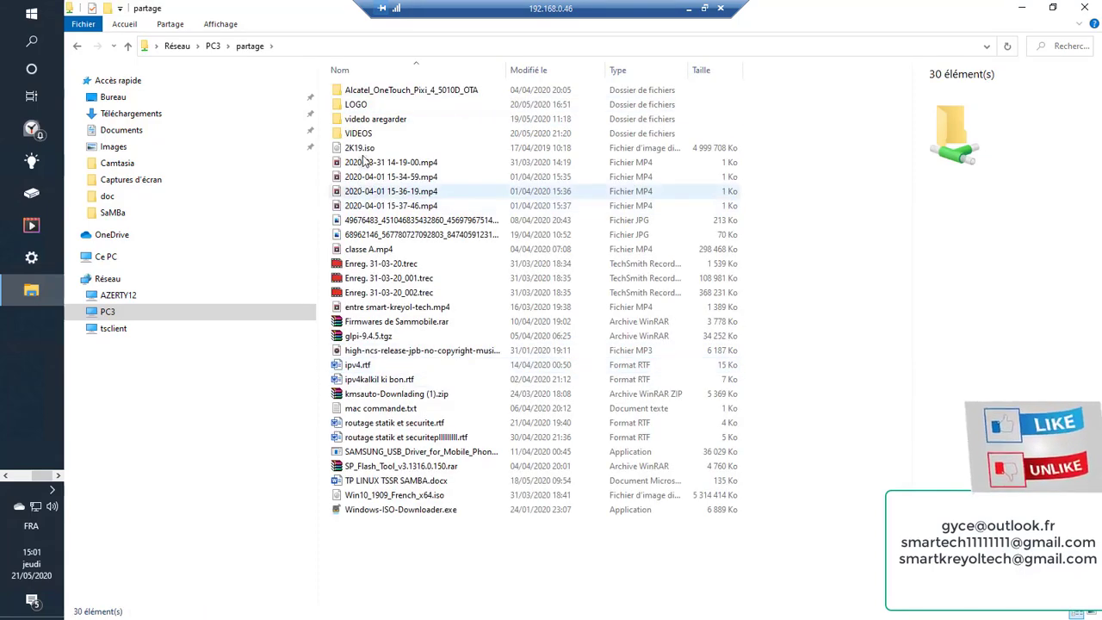
{"action": "double_click", "coordinate": [353, 105]}
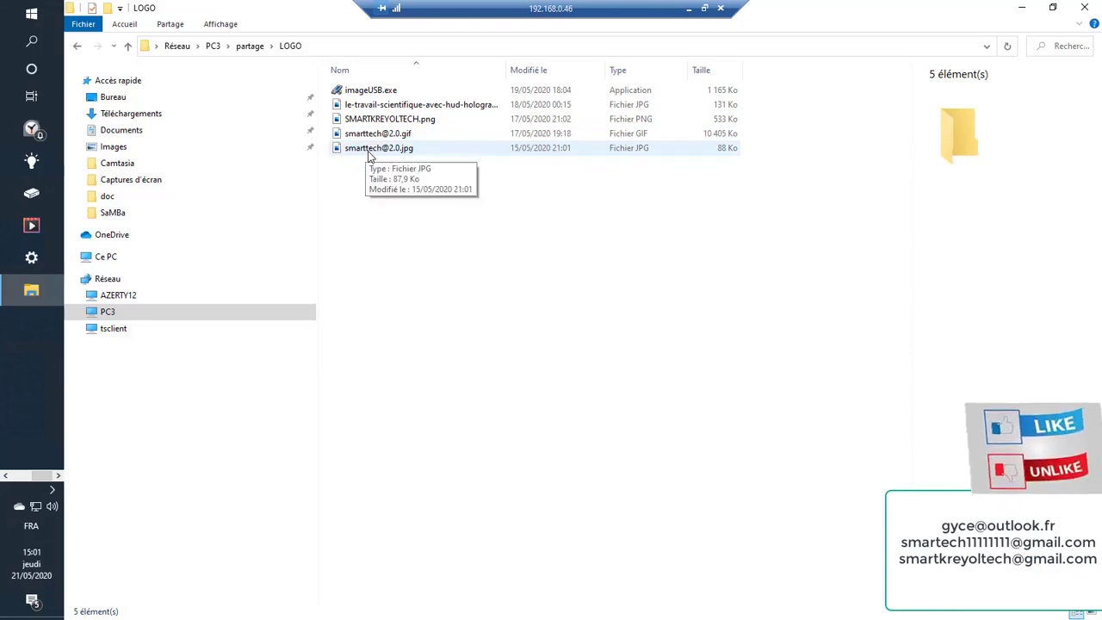
{"action": "left_click", "coordinate": [222, 25]}
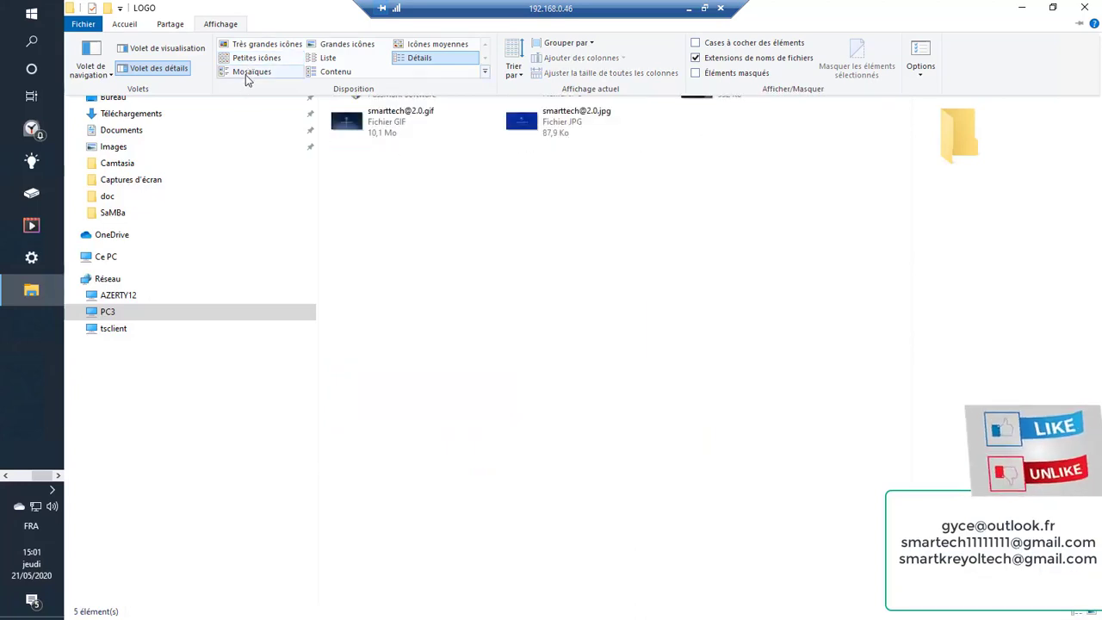
{"action": "left_click", "coordinate": [246, 74]}
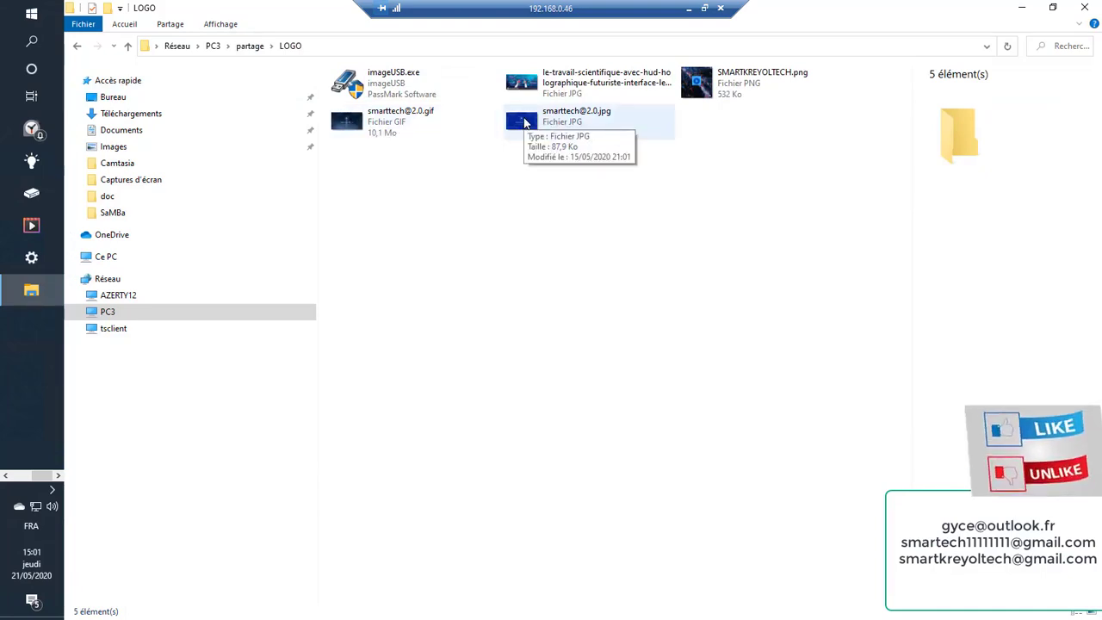
{"action": "left_click", "coordinate": [524, 121]}
{"action": "right_click", "coordinate": [525, 121]}
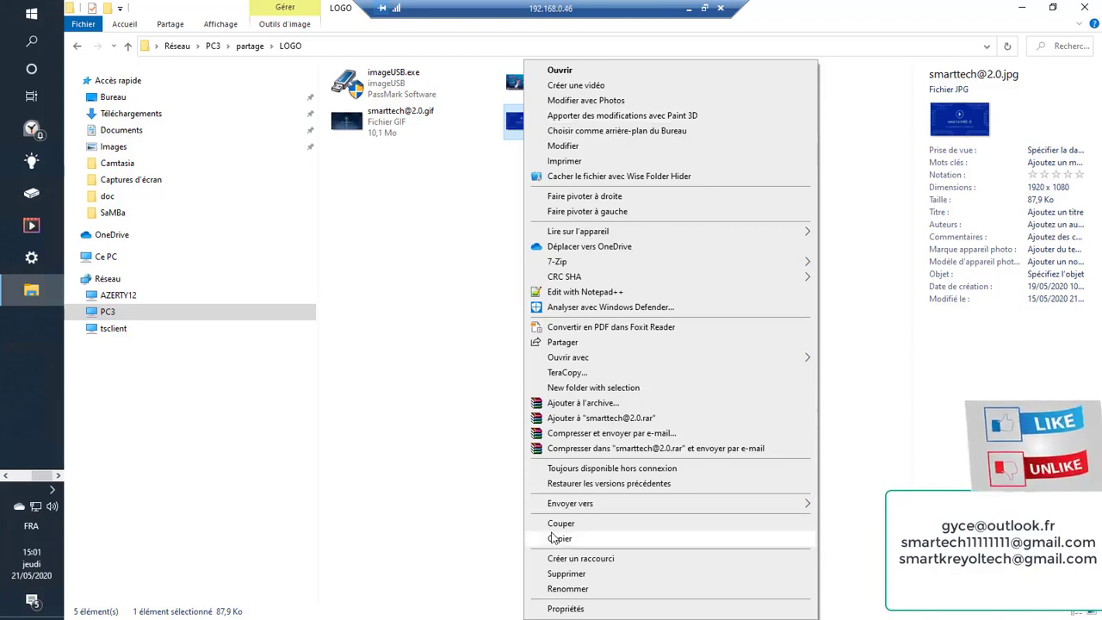
{"action": "left_click", "coordinate": [555, 538]}
{"action": "left_click", "coordinate": [1077, 12]}
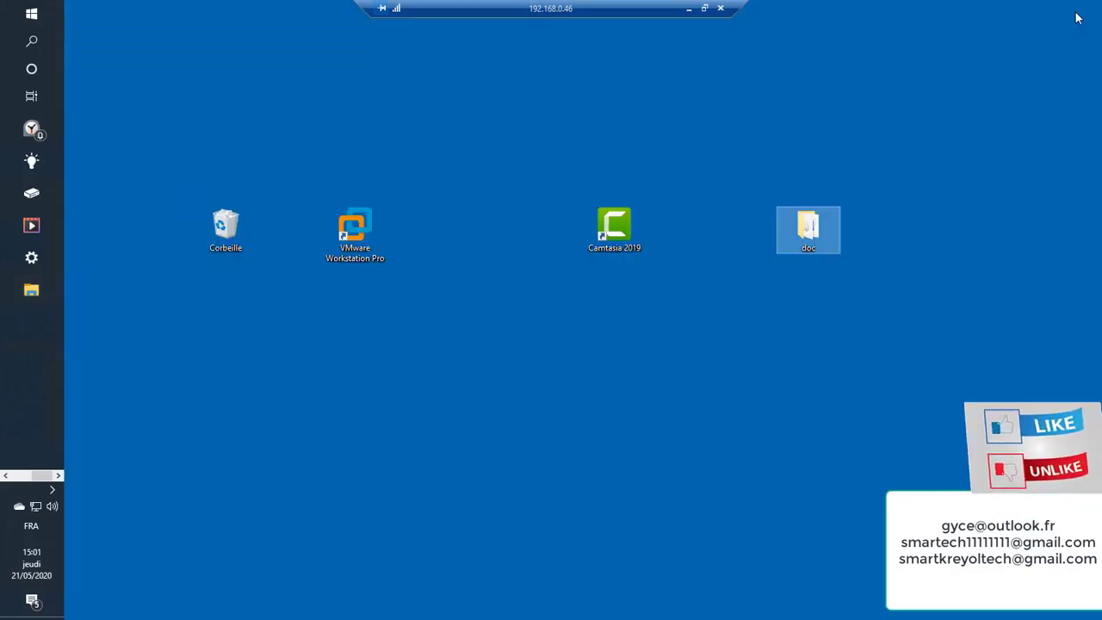
{"action": "right_click", "coordinate": [457, 258]}
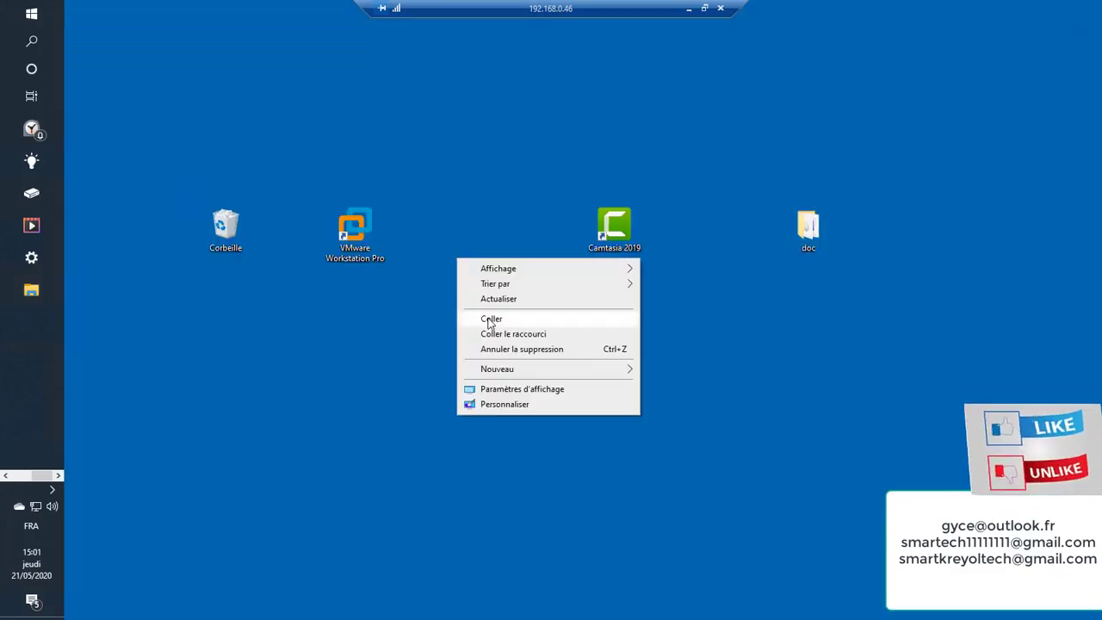
{"action": "left_click", "coordinate": [487, 318]}
{"action": "left_click", "coordinate": [522, 367]}
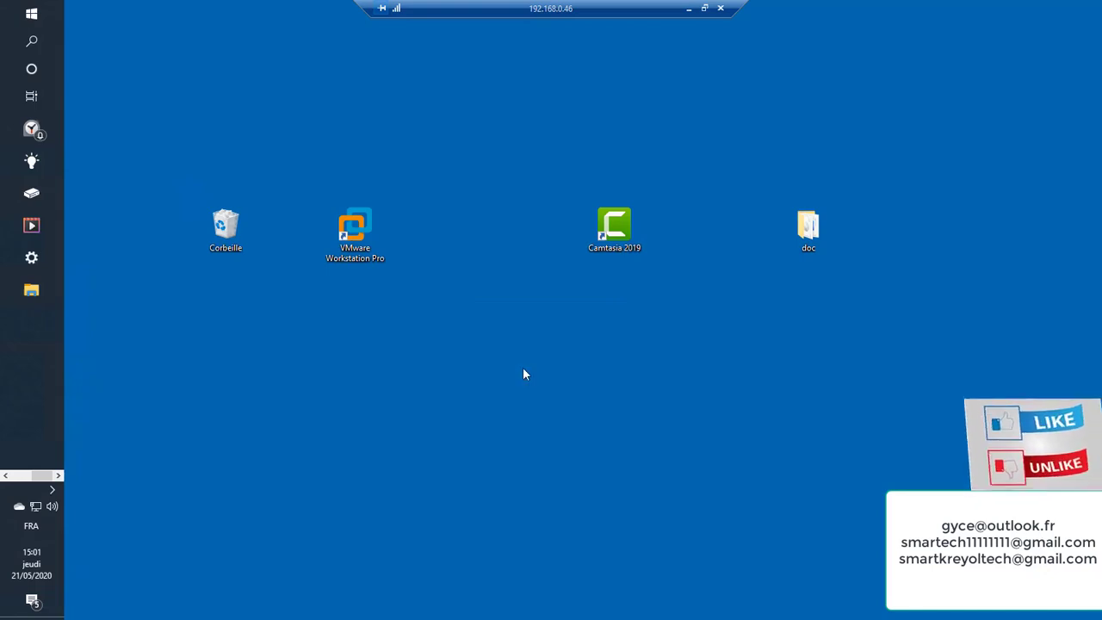
{"action": "right_click", "coordinate": [469, 228]}
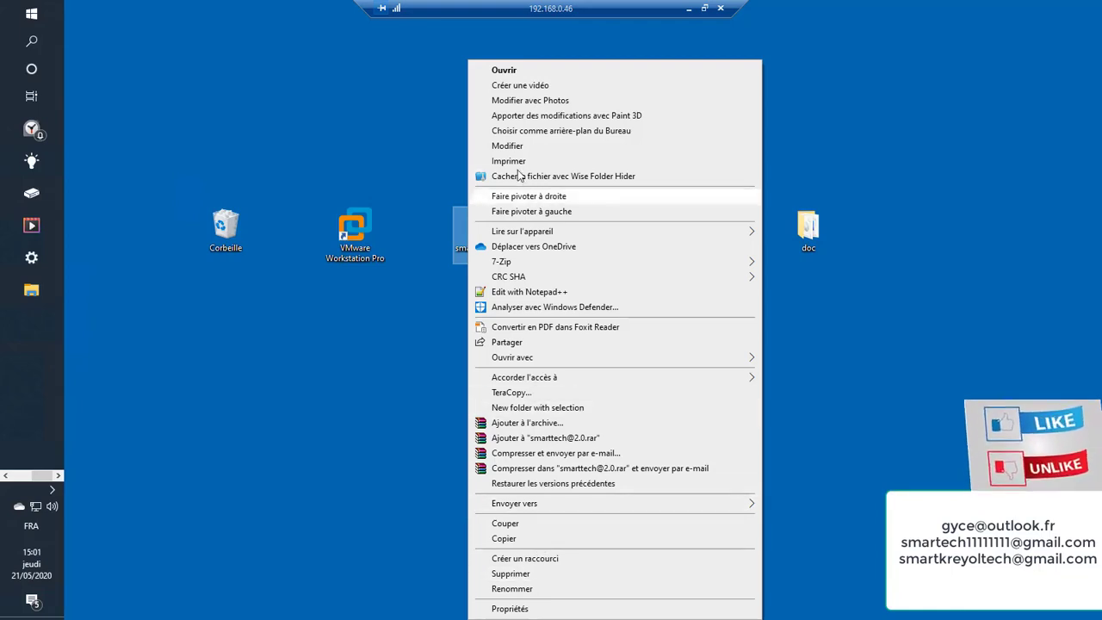
{"action": "left_click", "coordinate": [537, 133]}
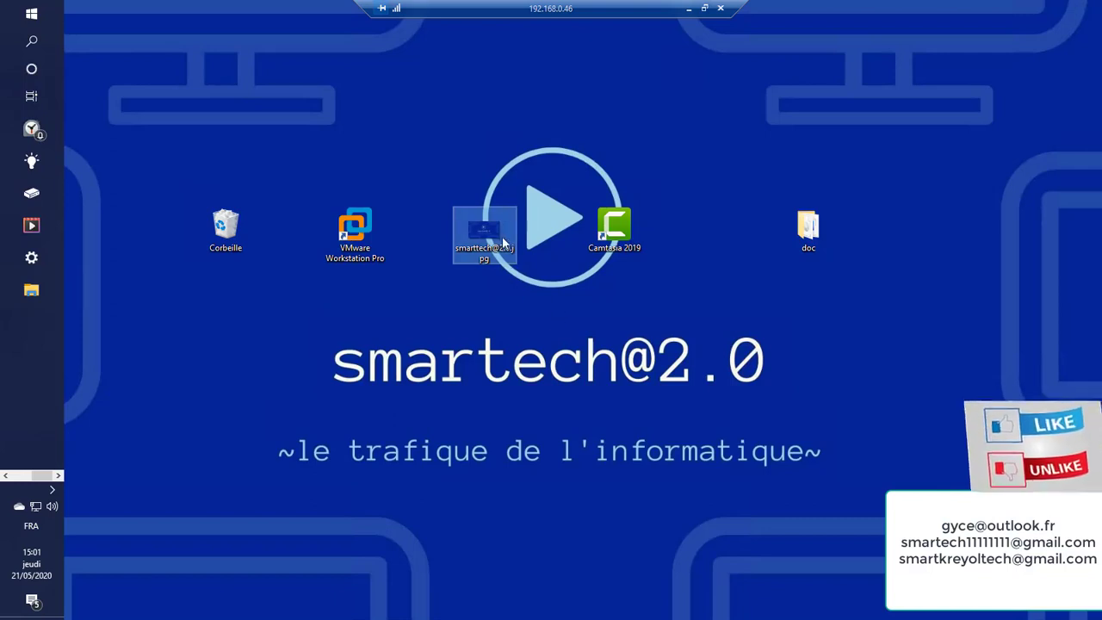
{"action": "left_click_drag", "start_coordinate": [487, 241], "coordinate": [901, 214]}
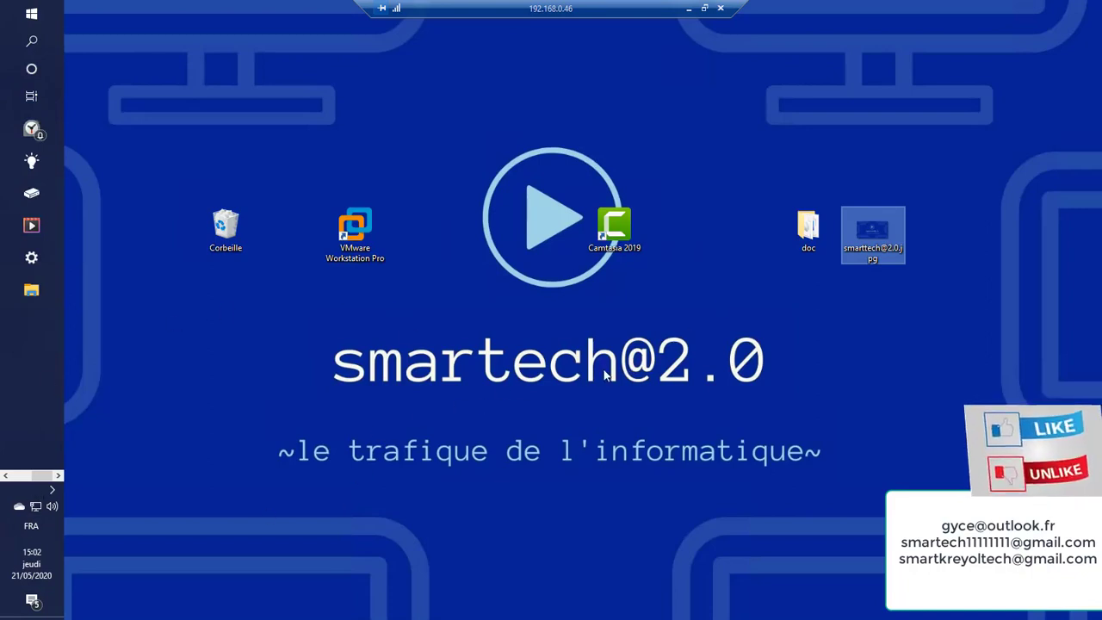
{"action": "left_click", "coordinate": [19, 476]}
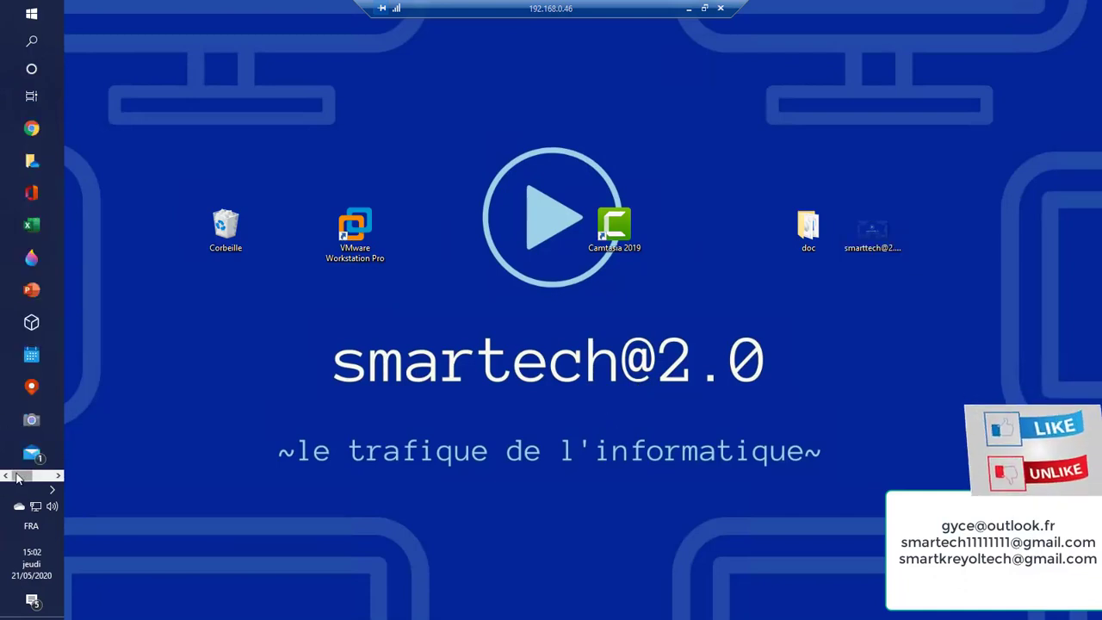
Launch VMware Workstation Pro and close the 'lab' tab, leaving the Home page
{"action": "double_click", "coordinate": [365, 247]}
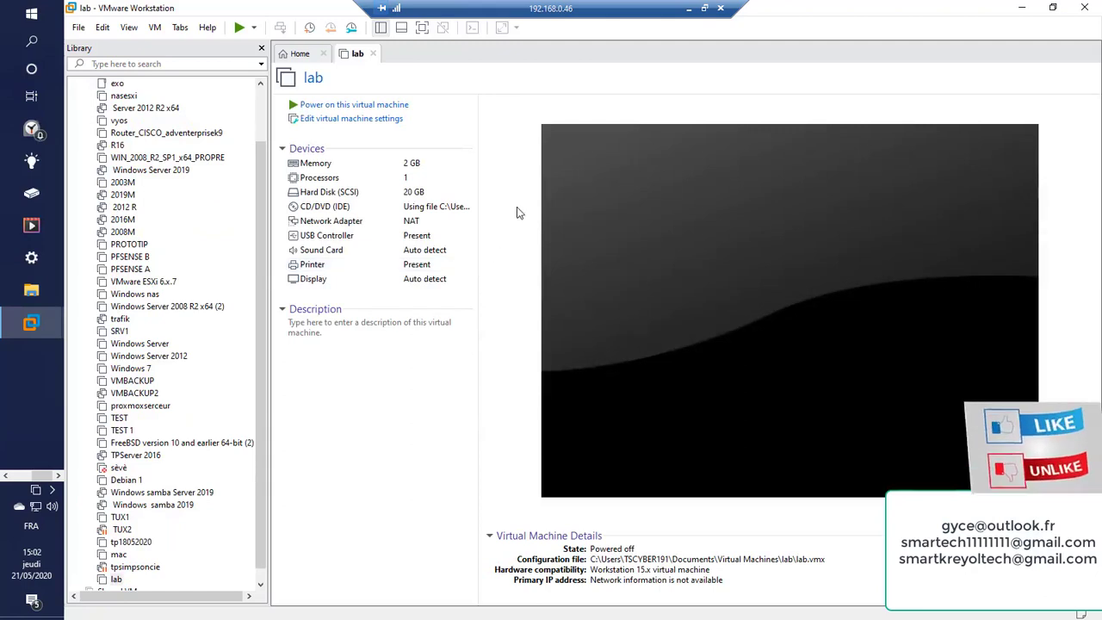
{"action": "left_click", "coordinate": [374, 54]}
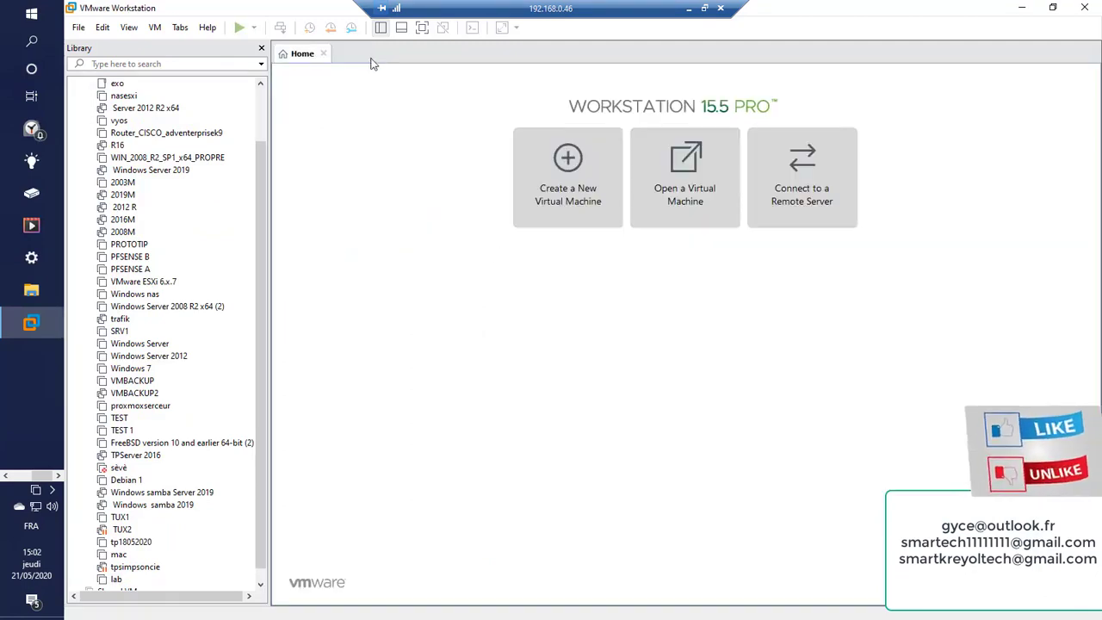
Start the New Virtual Machine Wizard, browse to the Debian 10.1.0 DVD image, then choose installing the OS later
{"action": "left_click", "coordinate": [576, 198]}
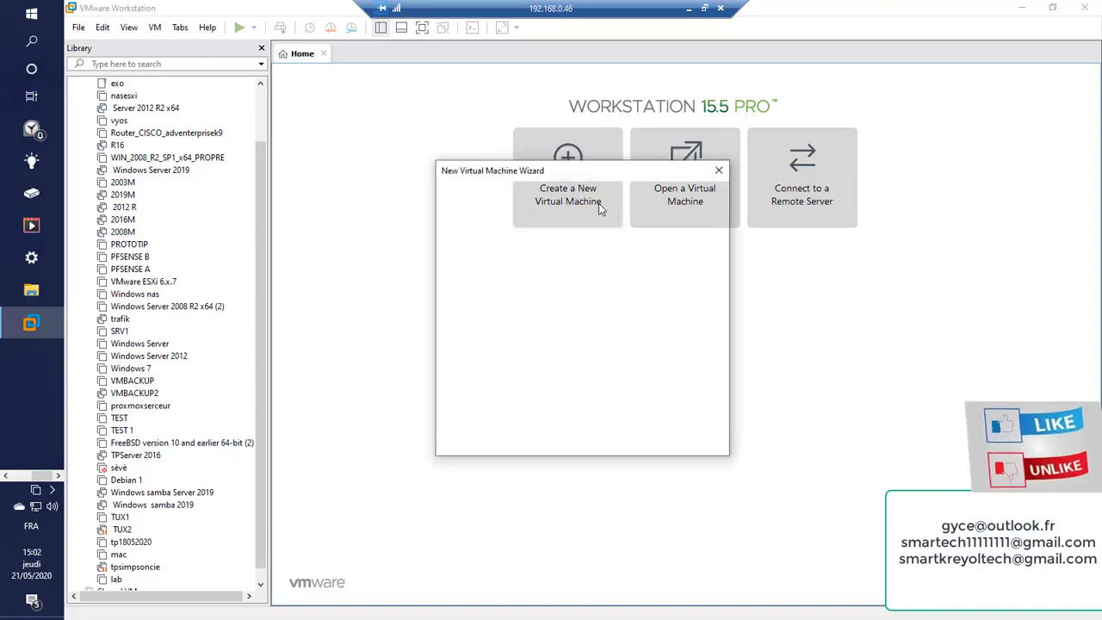
{"action": "left_click", "coordinate": [637, 444]}
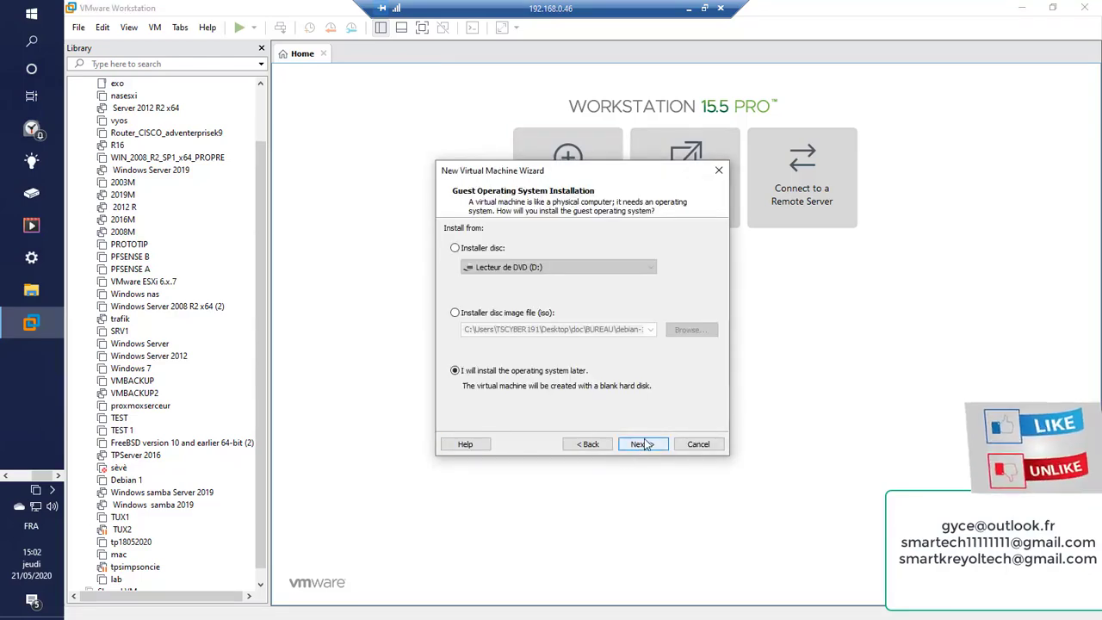
{"action": "left_click", "coordinate": [457, 313]}
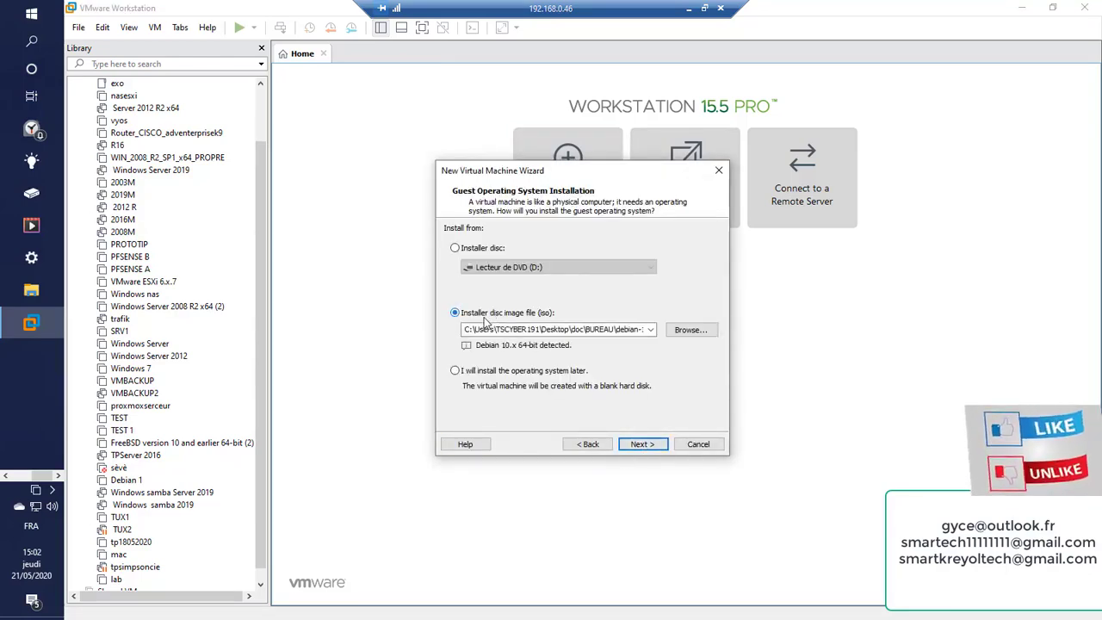
{"action": "left_click", "coordinate": [678, 331]}
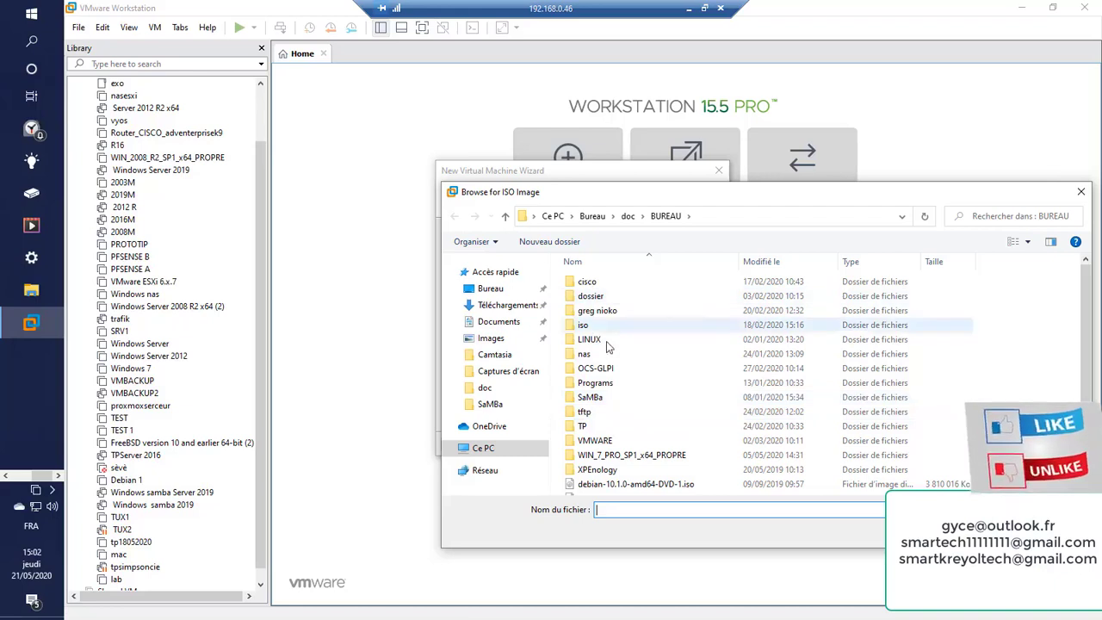
{"action": "scroll", "coordinate": [624, 409], "scroll_direction": "down", "scroll_amount": 2}
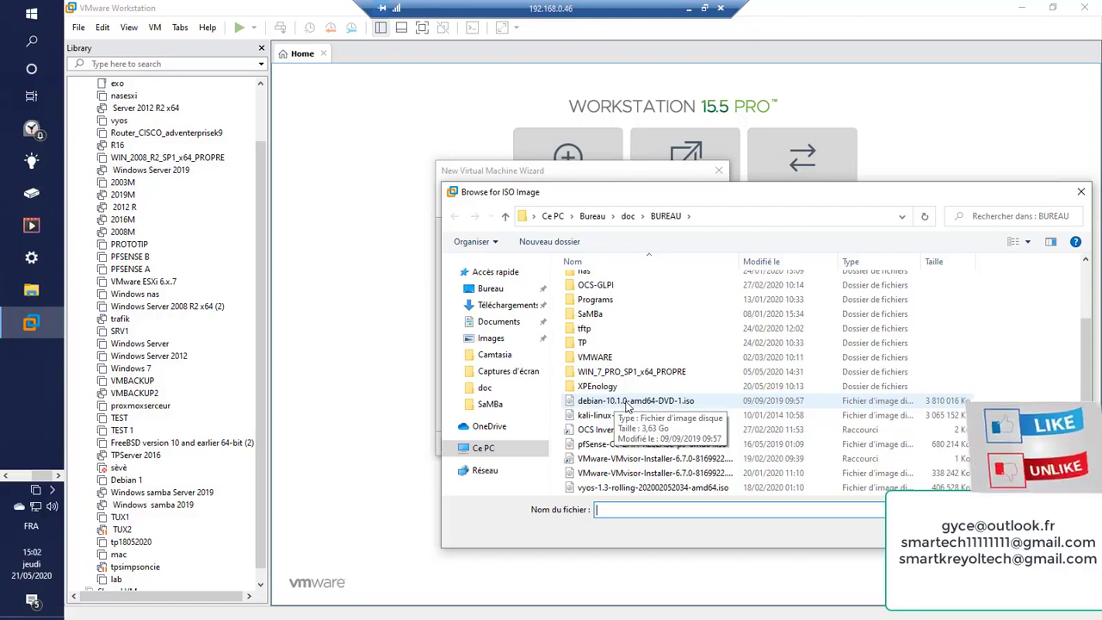
{"action": "double_click", "coordinate": [626, 403]}
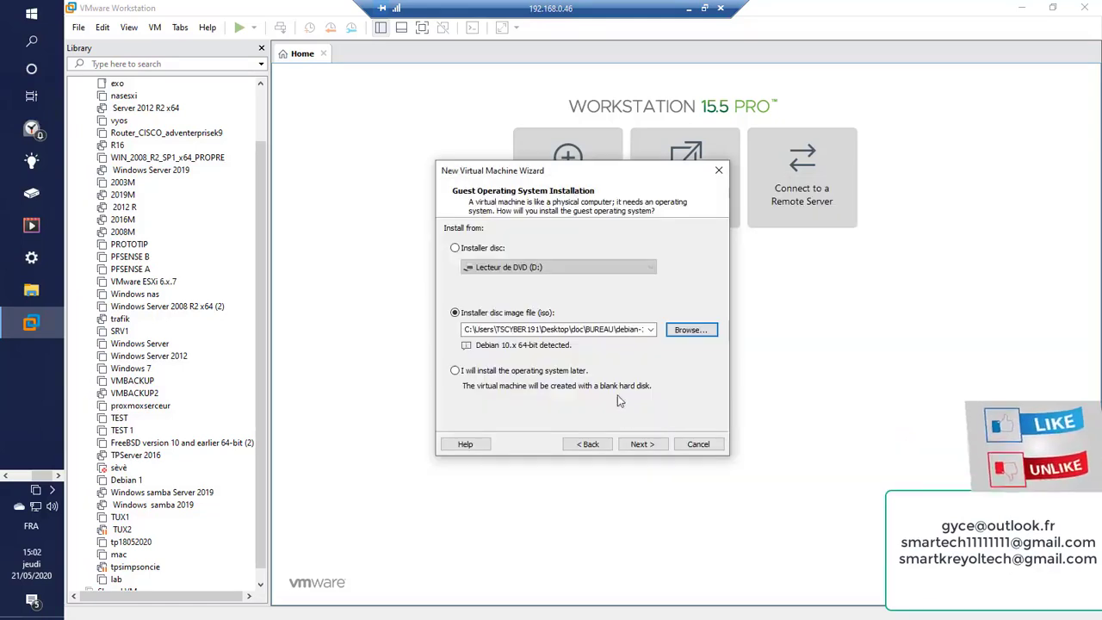
{"action": "left_click", "coordinate": [454, 370]}
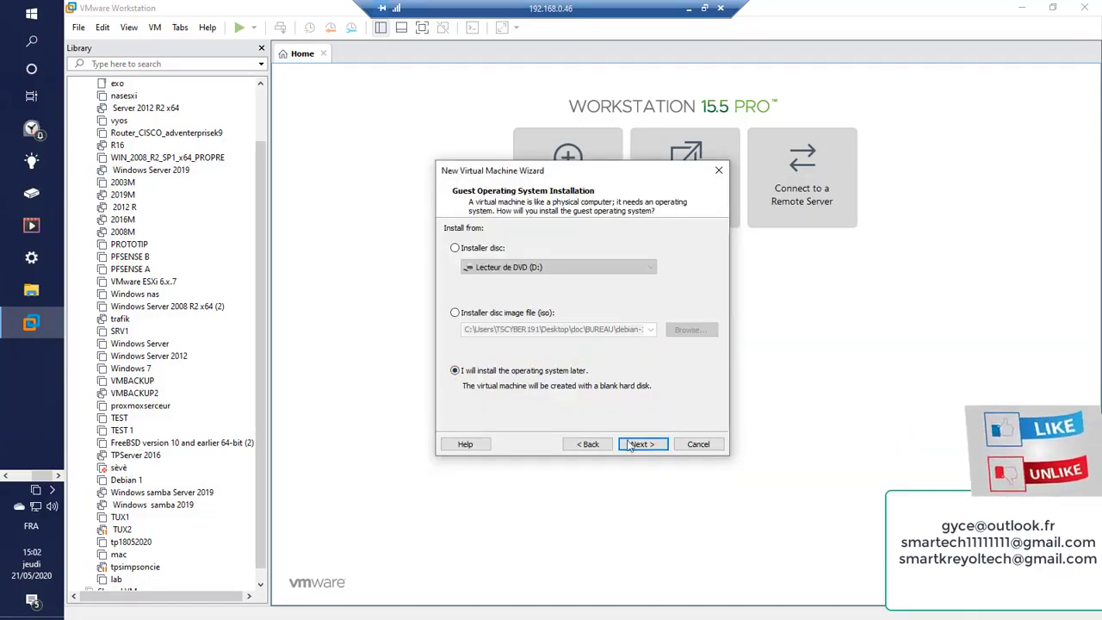
{"action": "left_click", "coordinate": [641, 444]}
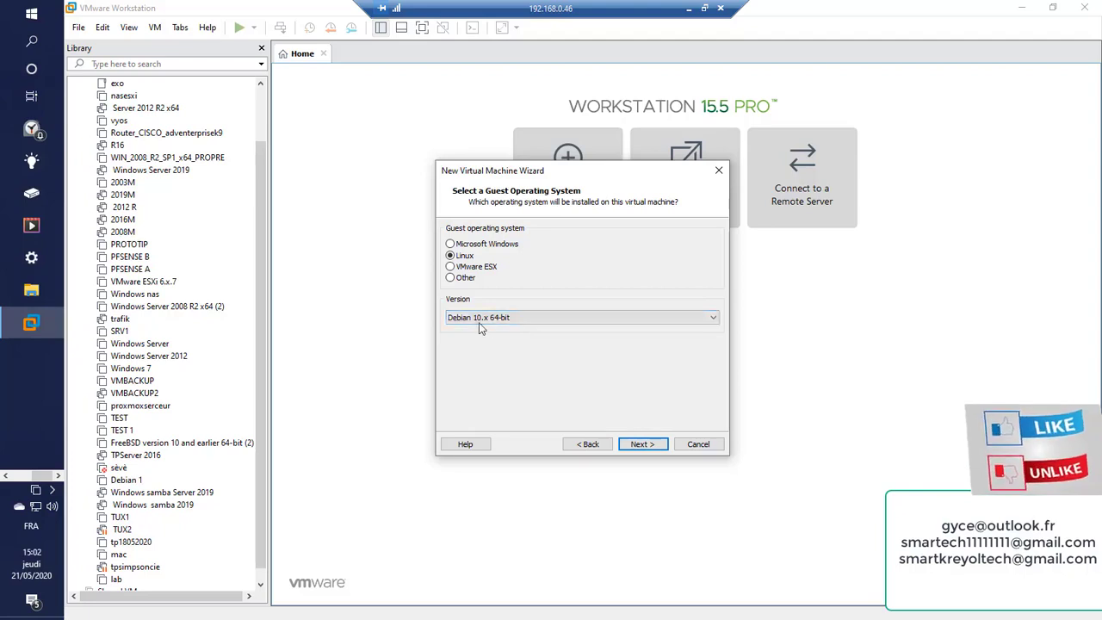
Name the new virtual machine 'tuto', stored under Documents\Virtual Machines\tuto
{"action": "left_click", "coordinate": [642, 444]}
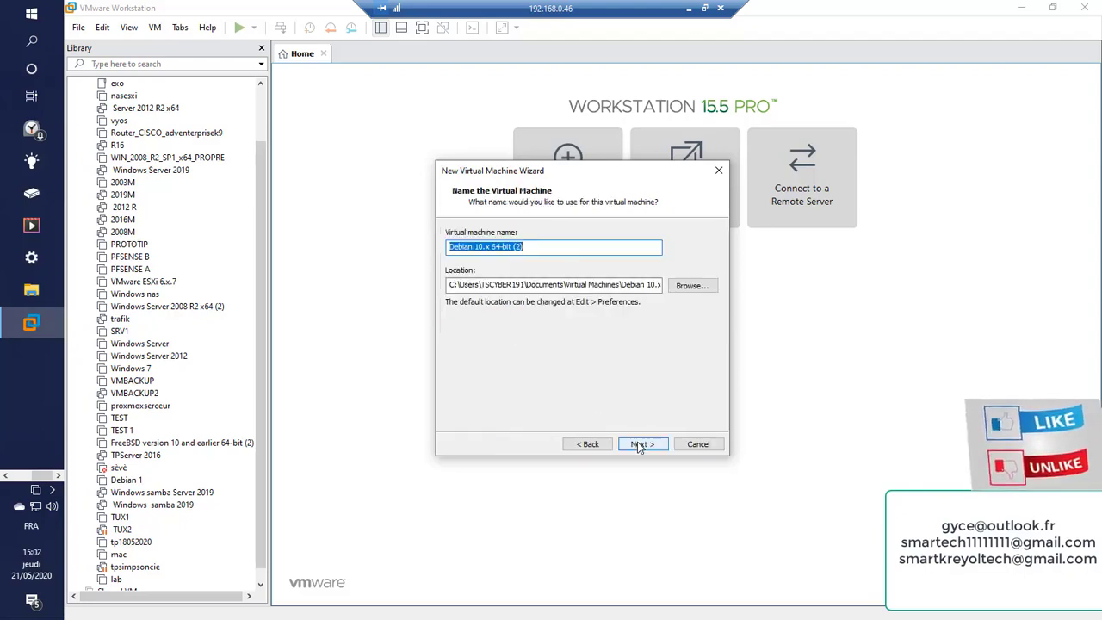
{"action": "key", "text": "BackSpace"}
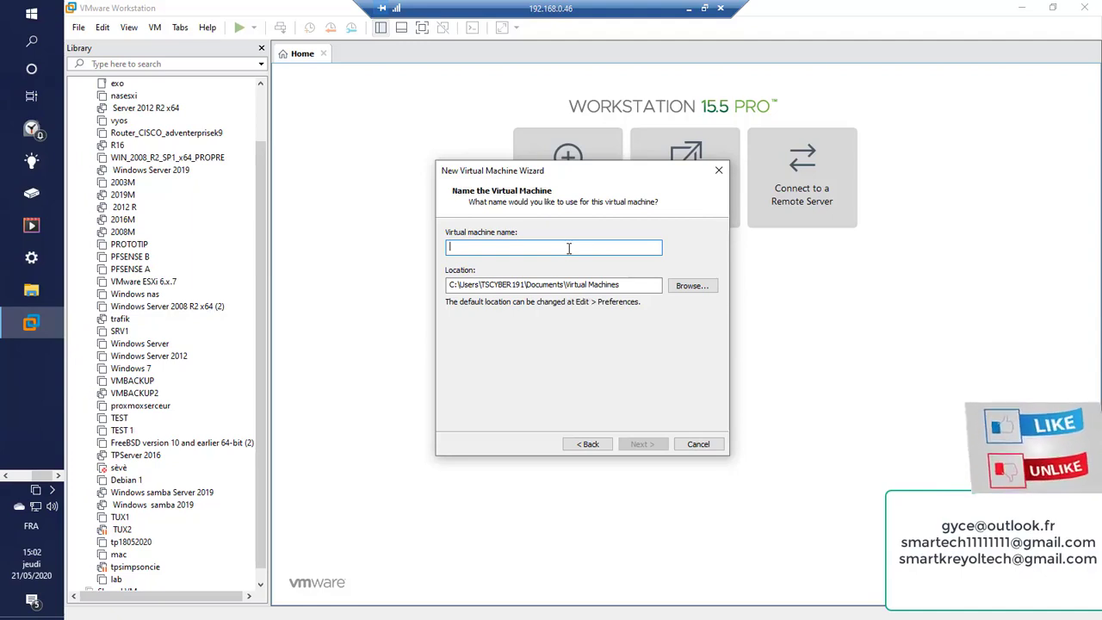
{"action": "type", "text": "tuto"}
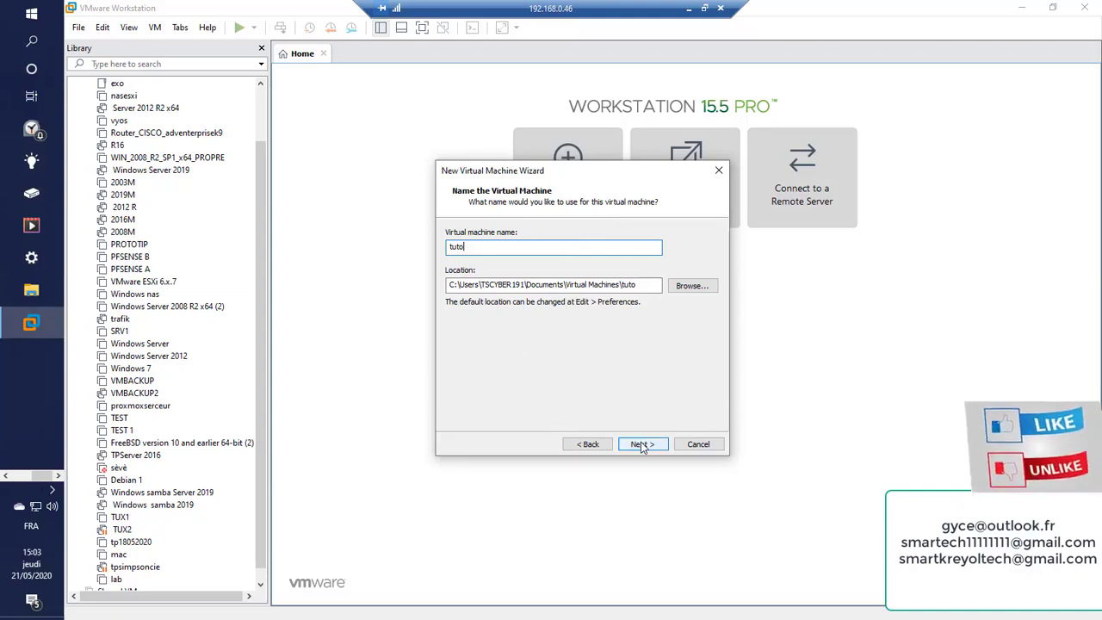
{"action": "left_click", "coordinate": [641, 445]}
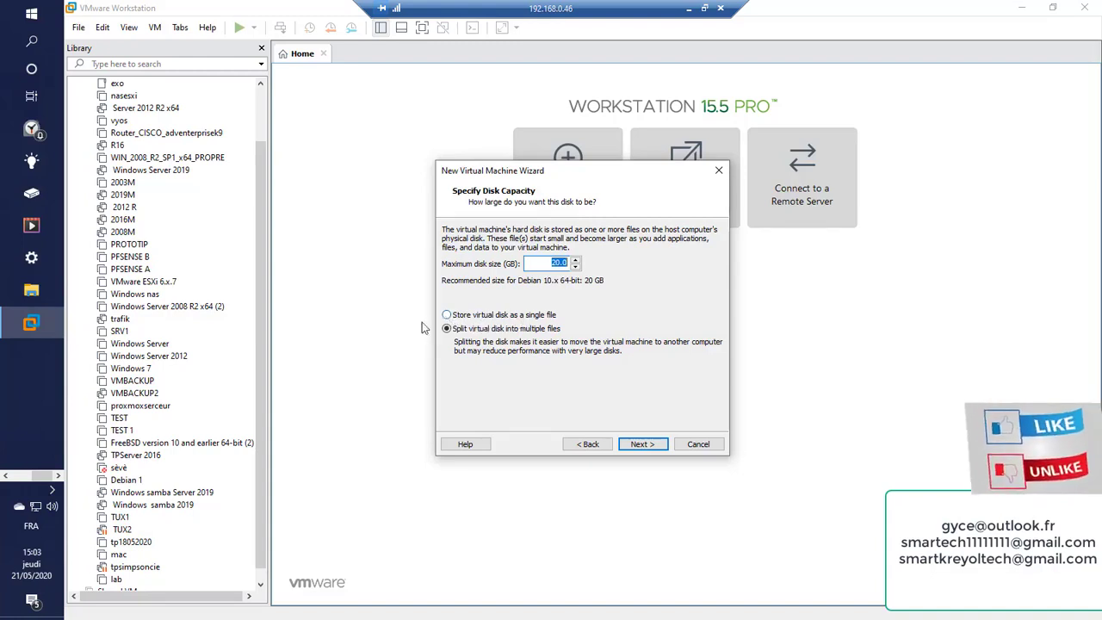
Store the 20 GB virtual disk as a single file and review the summary's 2048 MB memory
{"action": "left_click", "coordinate": [447, 315]}
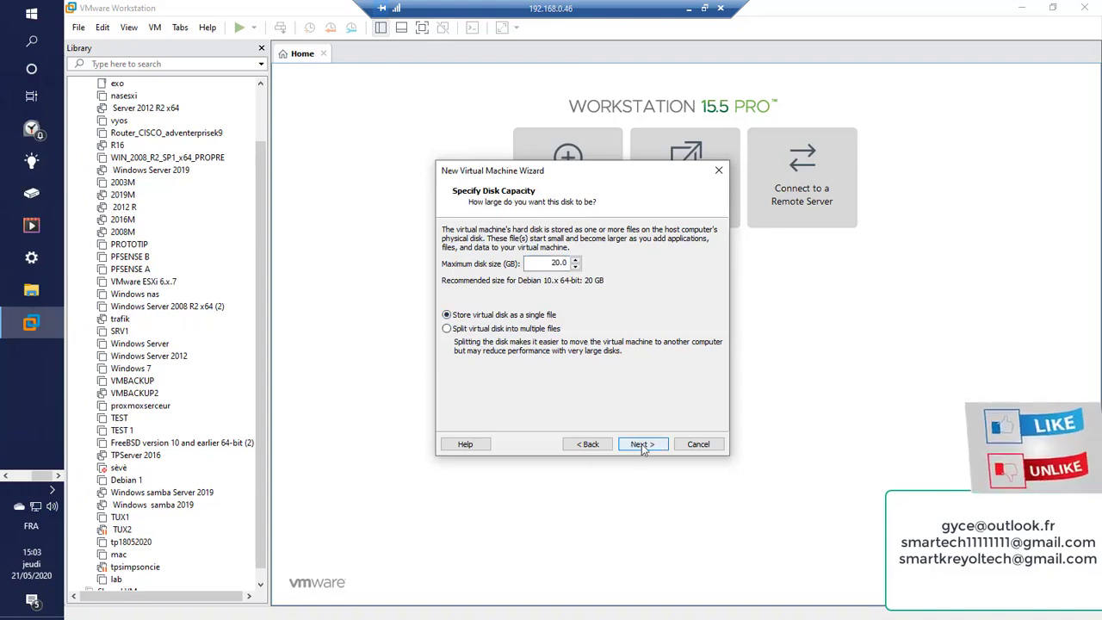
{"action": "left_click", "coordinate": [641, 443]}
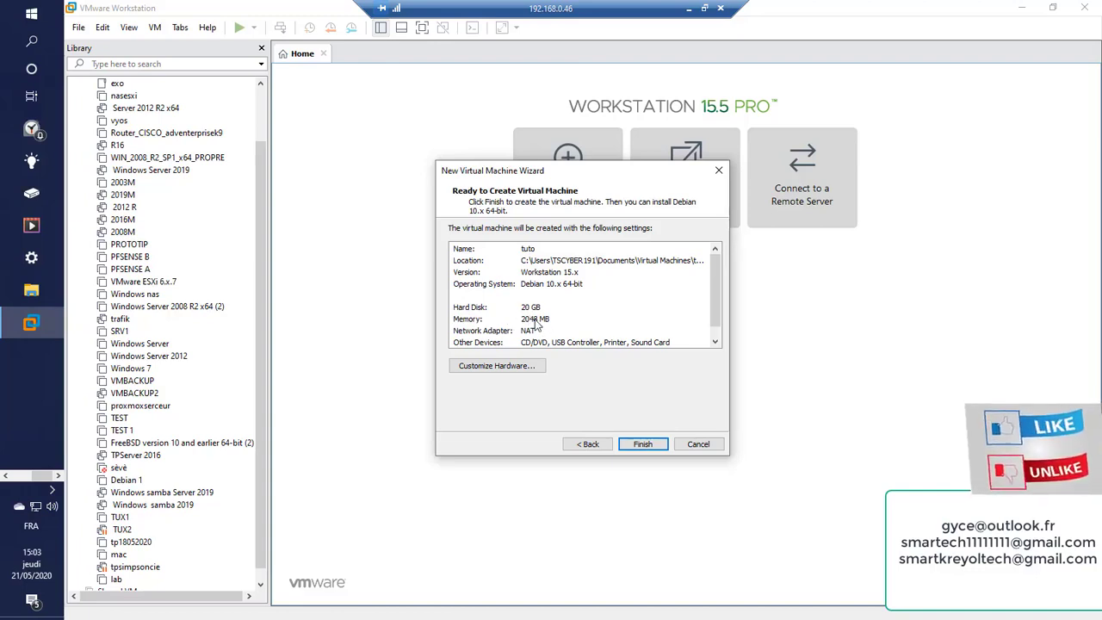
{"action": "left_click", "coordinate": [534, 320]}
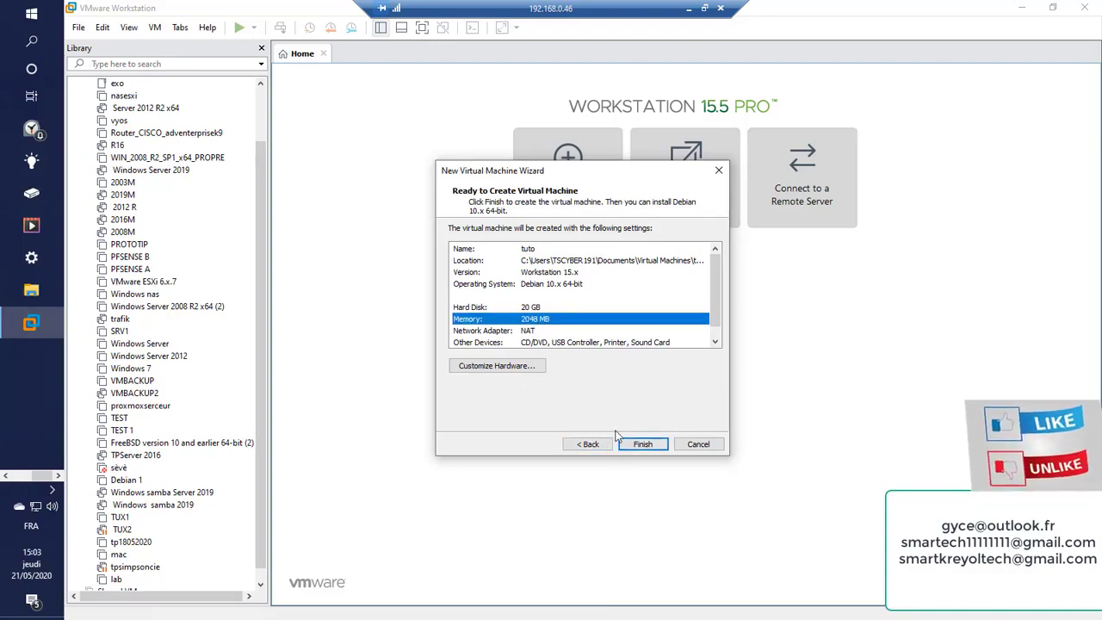
Reduce tuto's memory from 2 GB to 1024 MB in hardware customization, then finish creating it
{"action": "left_click", "coordinate": [527, 369]}
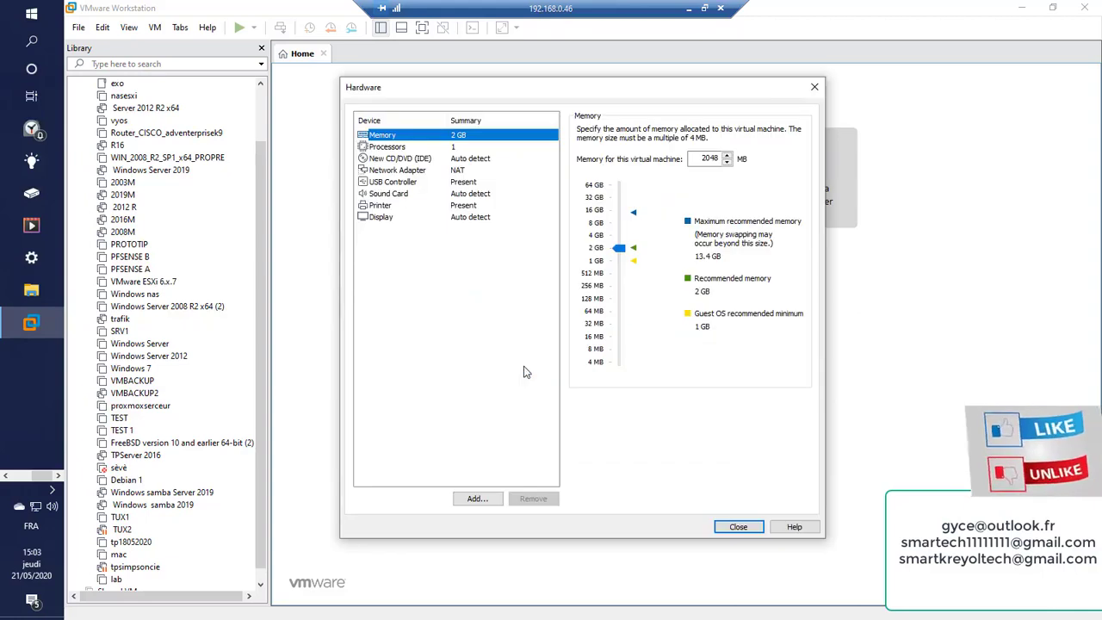
{"action": "left_click_drag", "start_coordinate": [619, 255], "coordinate": [623, 269]}
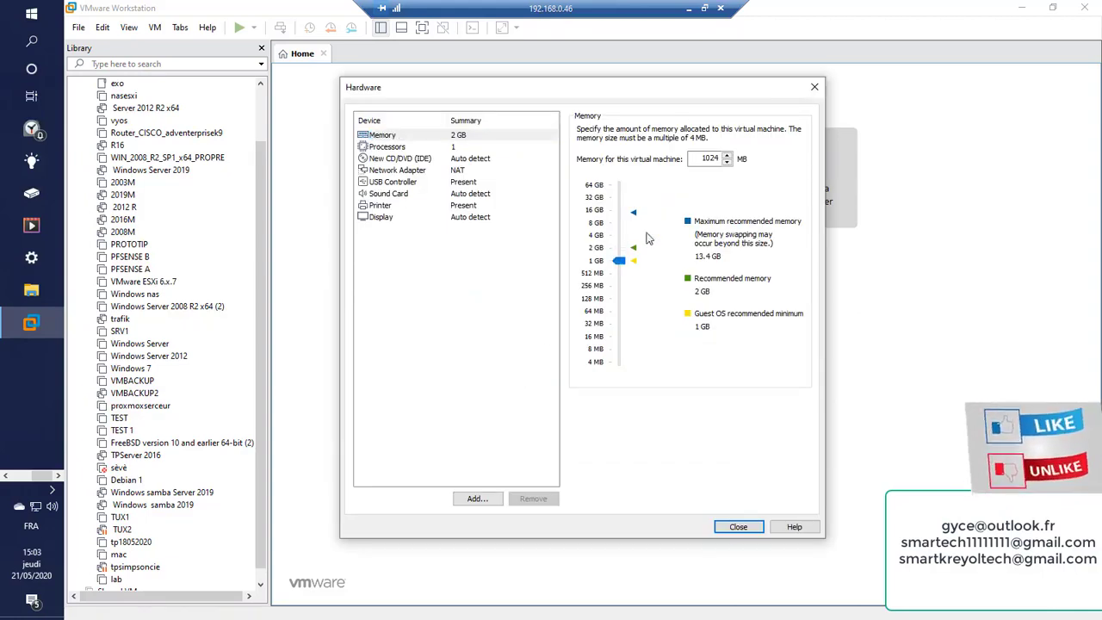
{"action": "left_click", "coordinate": [739, 526]}
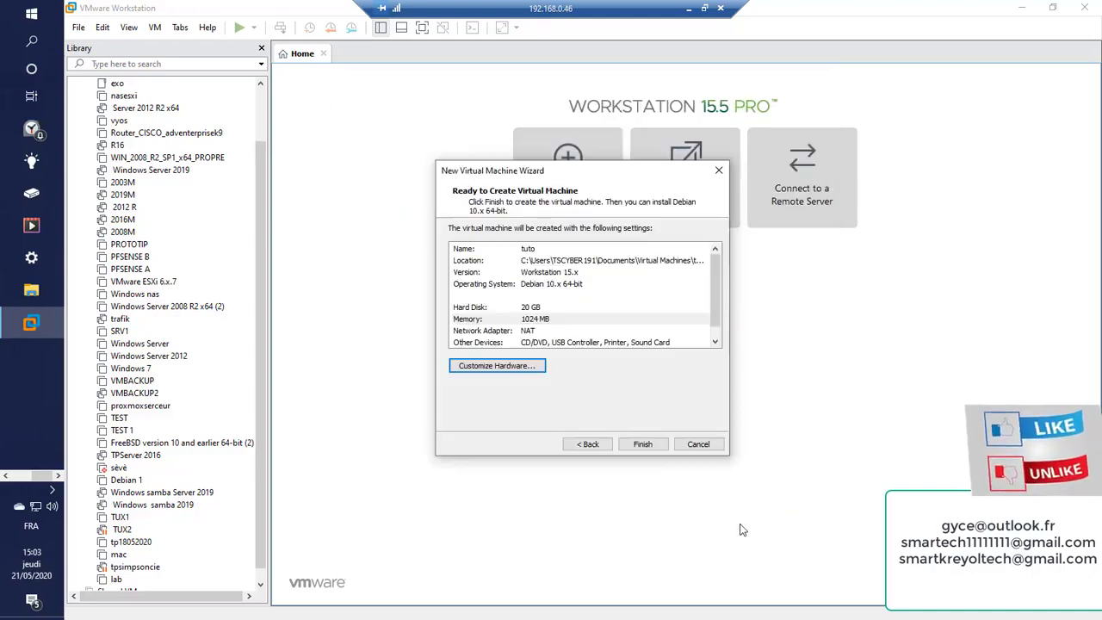
{"action": "left_click", "coordinate": [644, 445]}
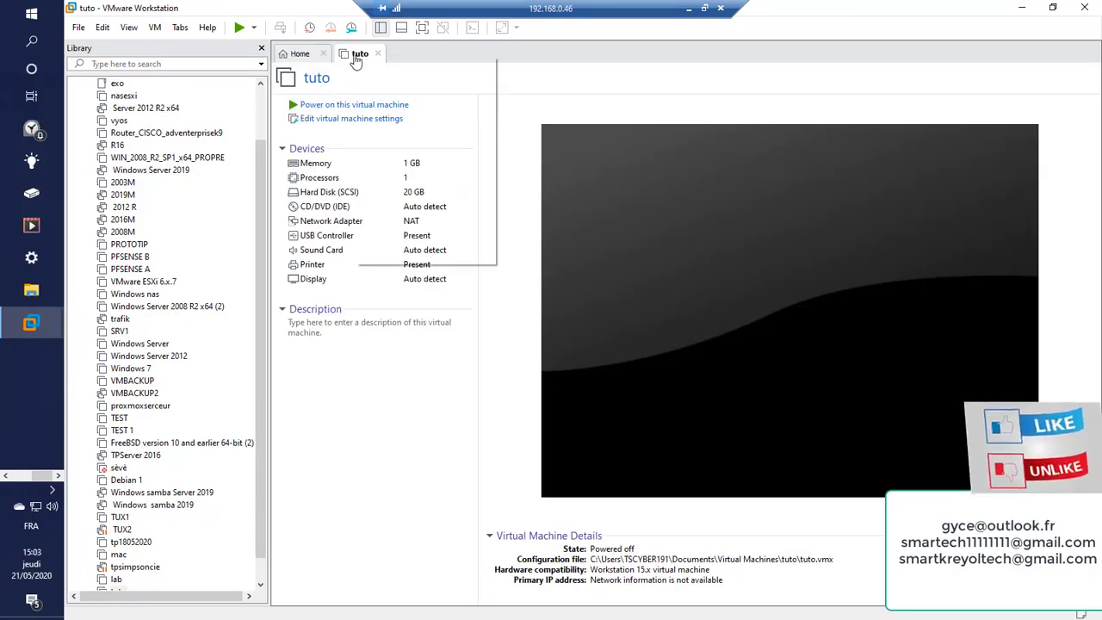
Open tuto's Virtual Machine Settings showing the CD/DVD (IDE) options
{"action": "left_click", "coordinate": [393, 257]}
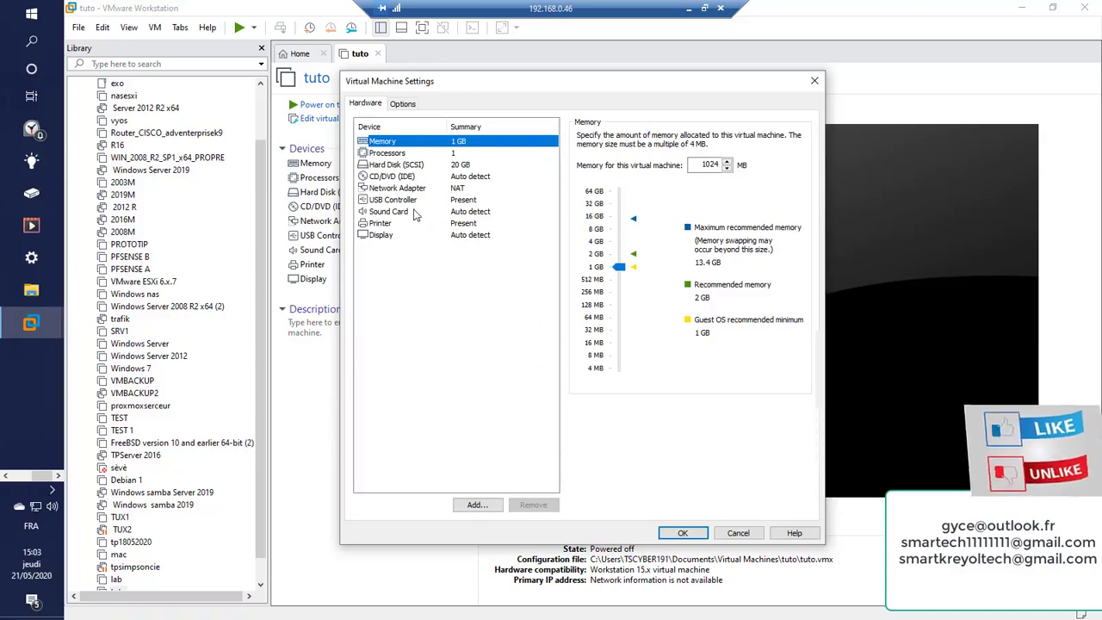
{"action": "left_click", "coordinate": [400, 177]}
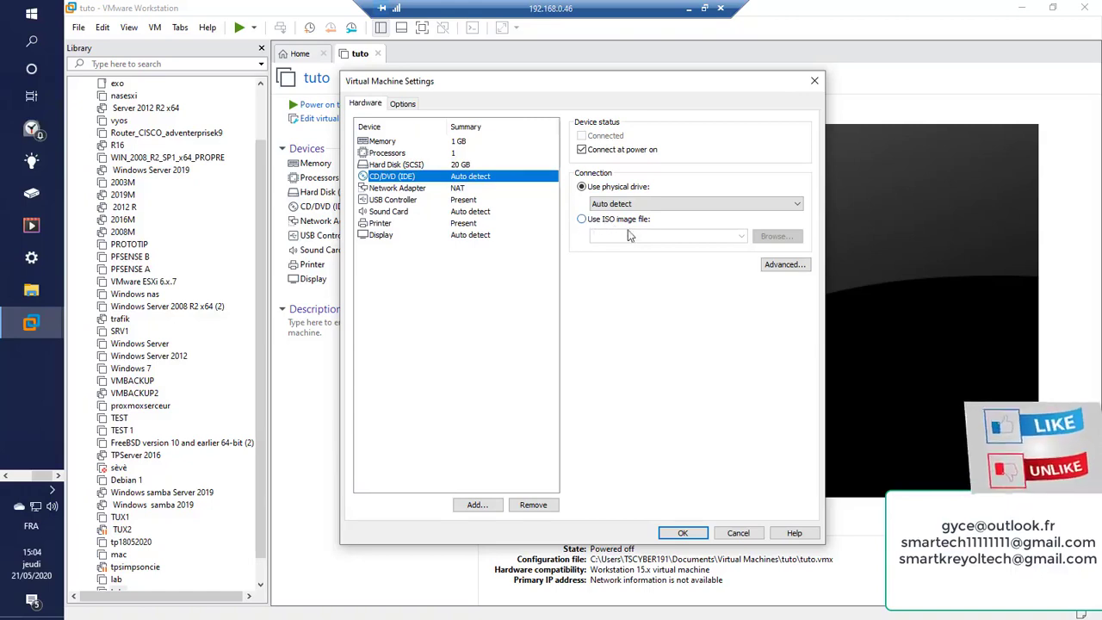
Attach debian-10.1.0-amd64-DVD-1.iso from doc\BUREAU as the CD/DVD drive's ISO image
{"action": "left_click", "coordinate": [596, 220]}
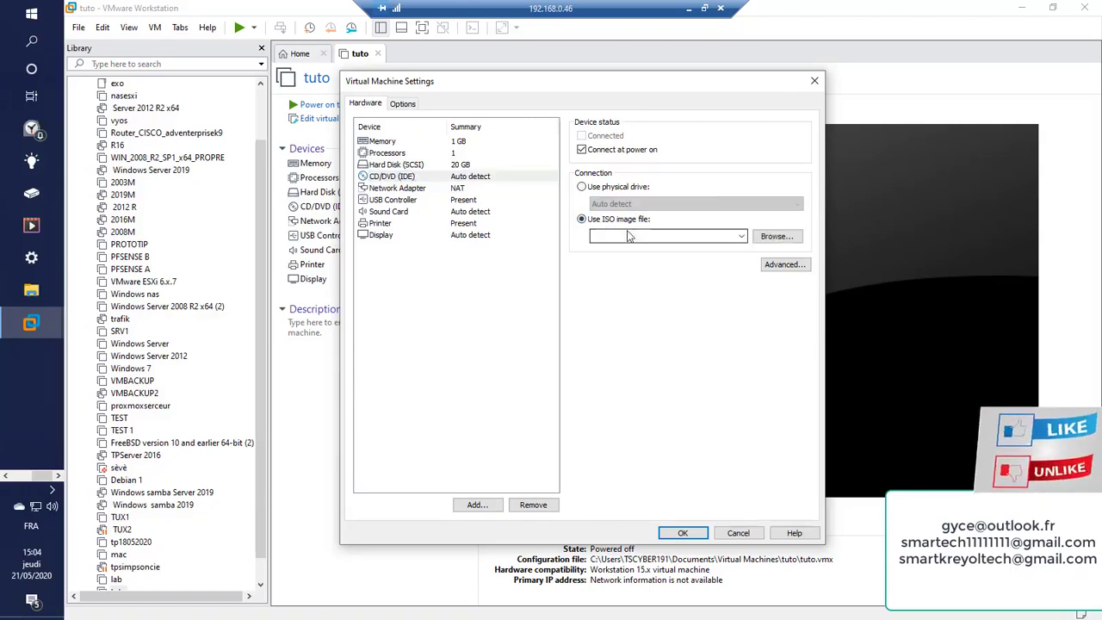
{"action": "left_click", "coordinate": [775, 237]}
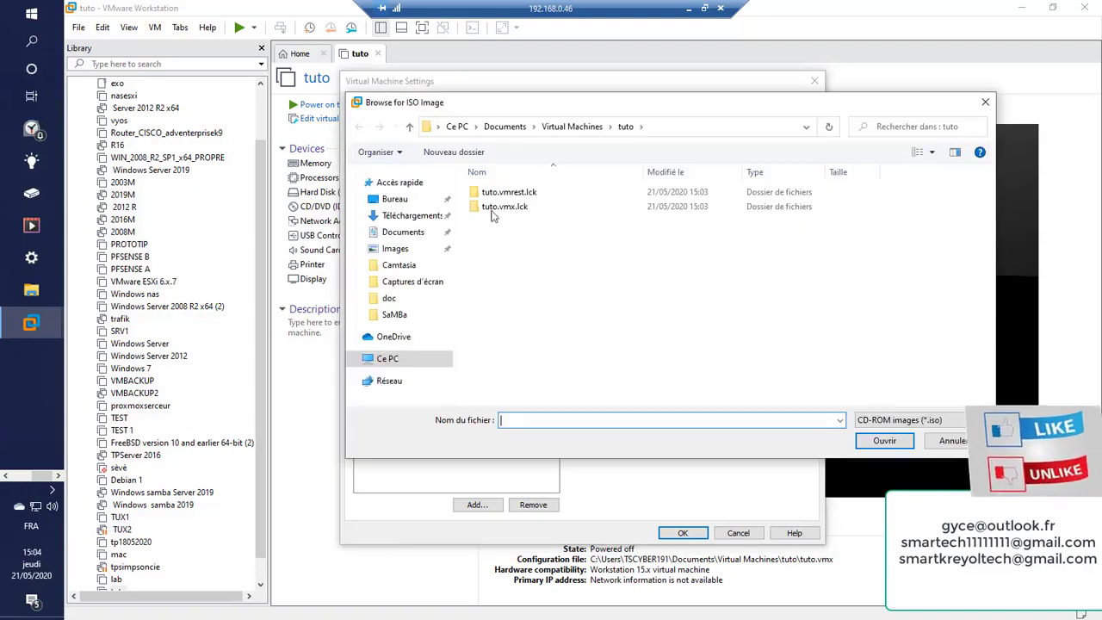
{"action": "left_click", "coordinate": [394, 198]}
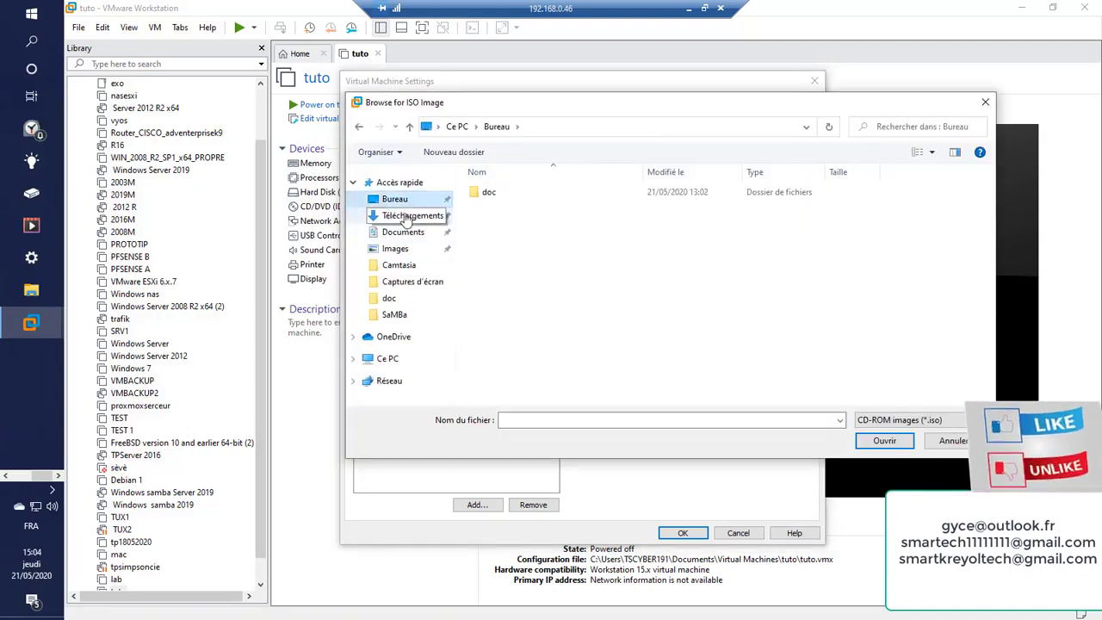
{"action": "double_click", "coordinate": [481, 195]}
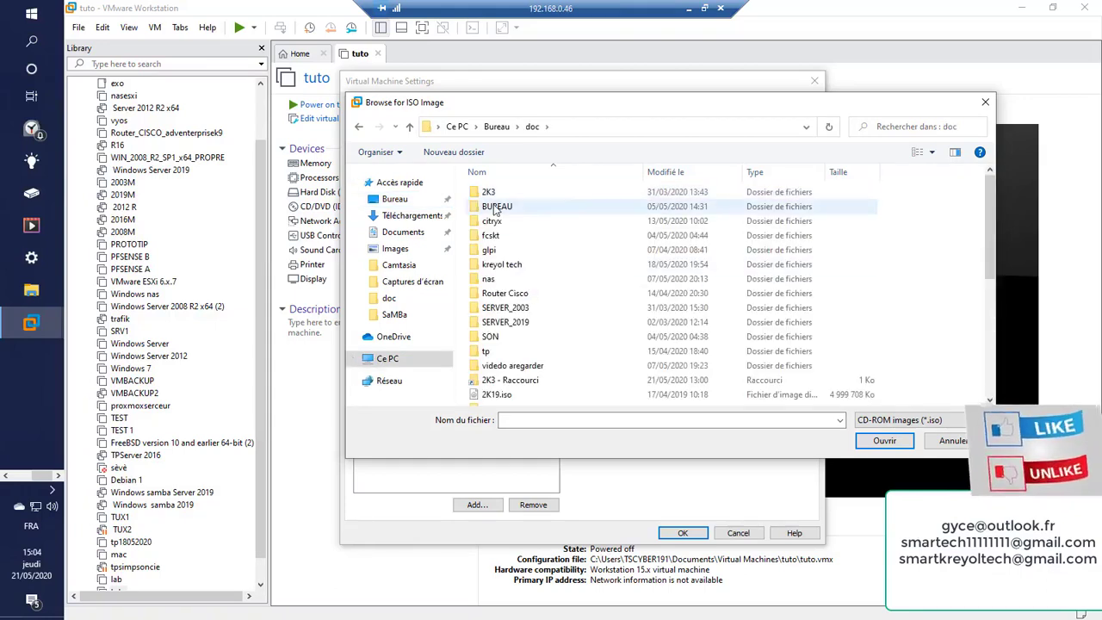
{"action": "double_click", "coordinate": [496, 207]}
{"action": "scroll", "coordinate": [533, 327], "scroll_direction": "down", "scroll_amount": 5}
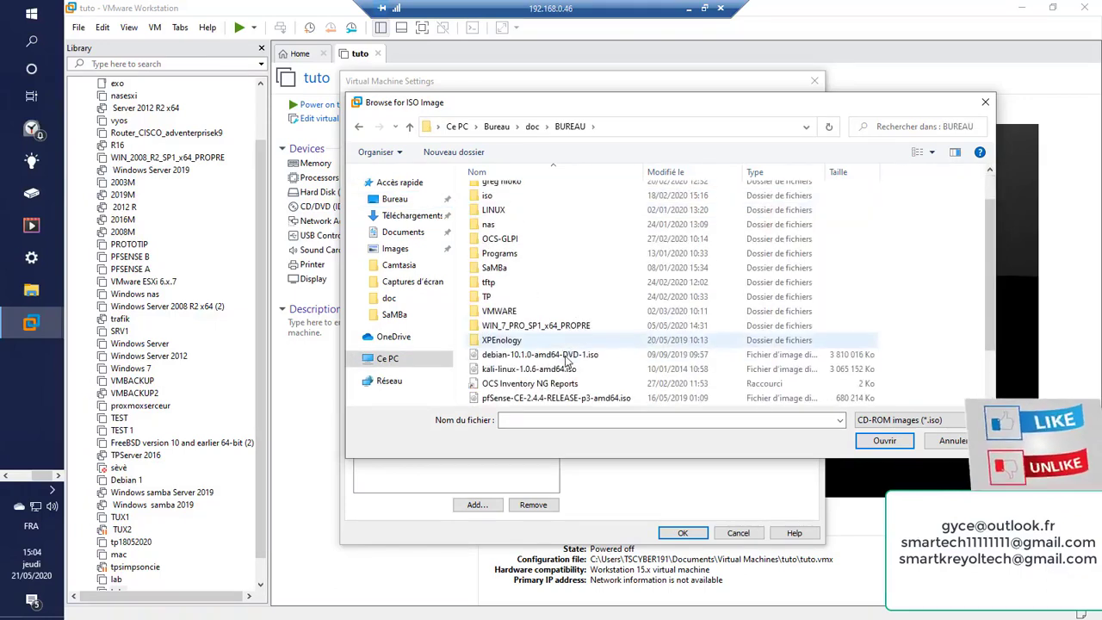
{"action": "double_click", "coordinate": [507, 356]}
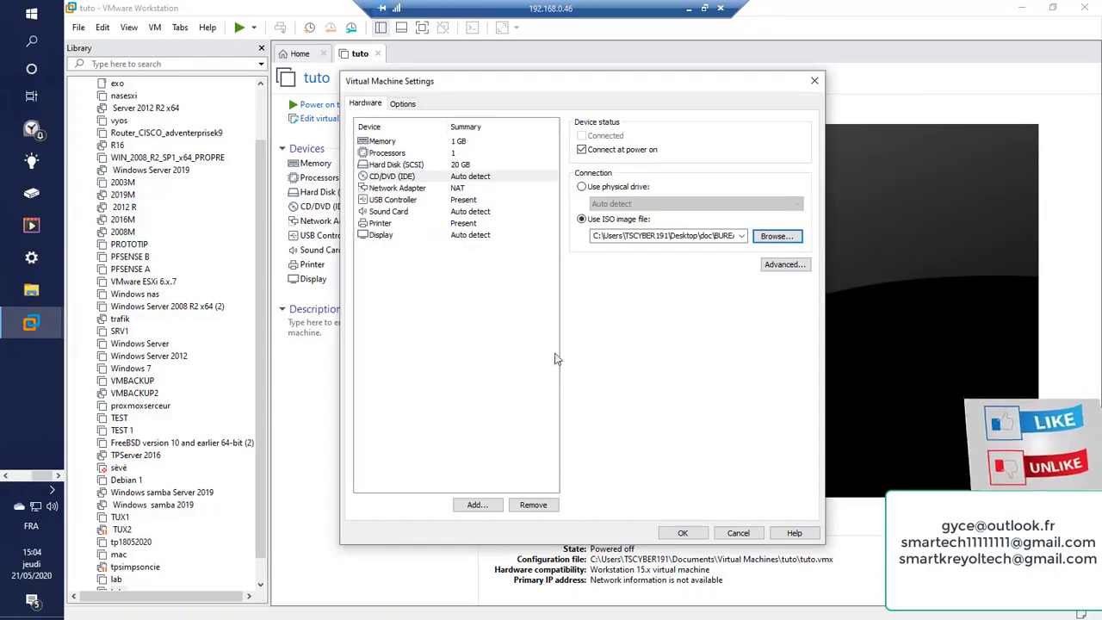
{"action": "left_click", "coordinate": [682, 532]}
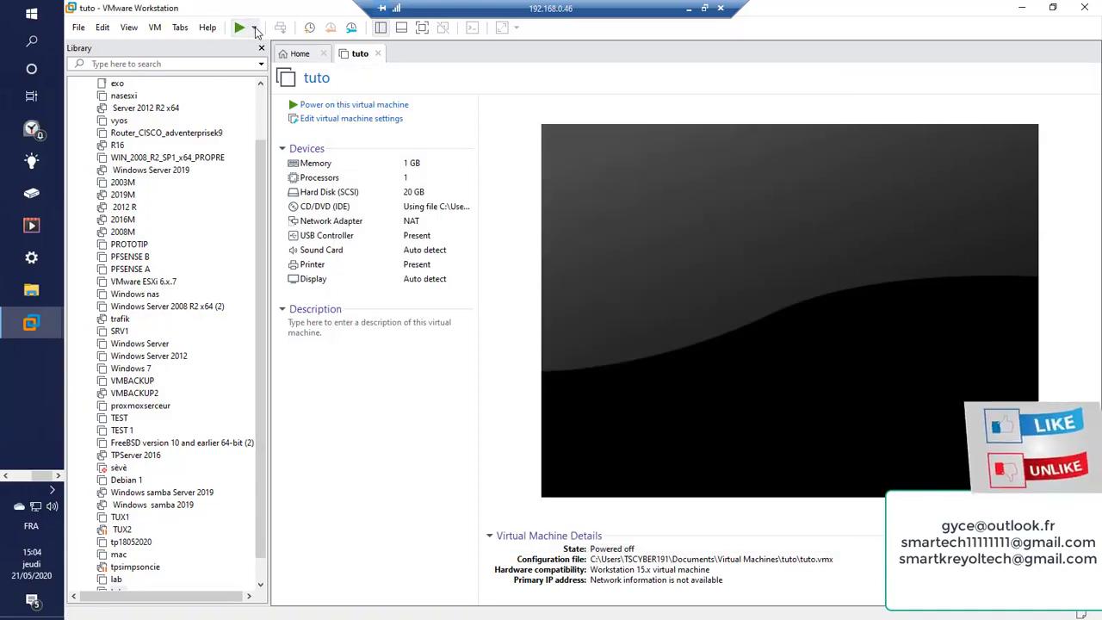
Power on tuto using Start Up Guest from the power options dropdown
{"action": "left_click", "coordinate": [254, 28]}
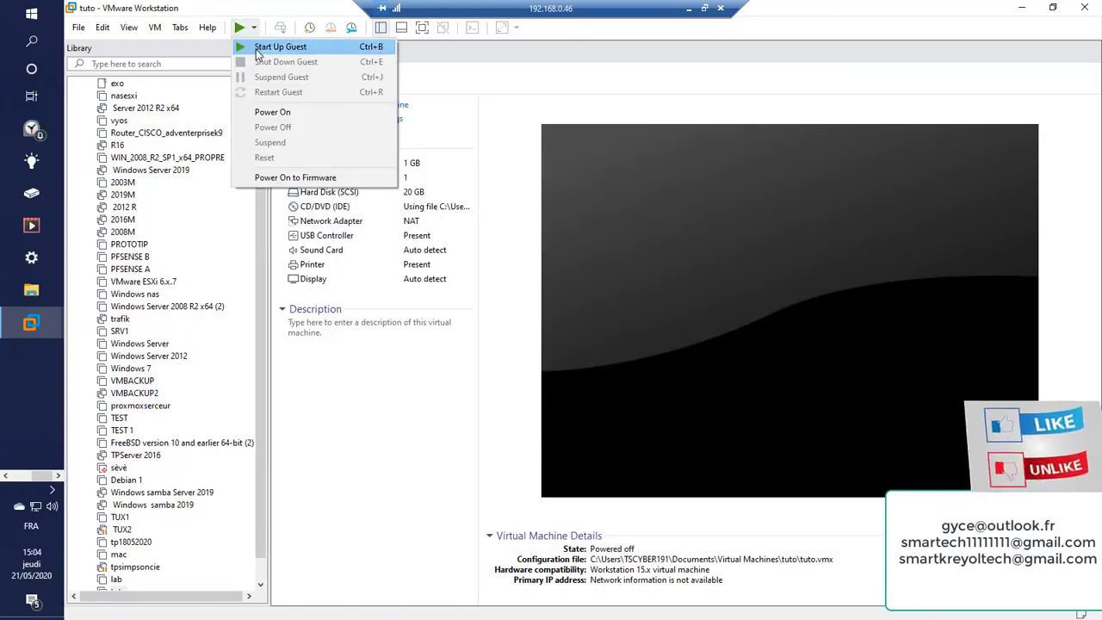
{"action": "left_click", "coordinate": [254, 27]}
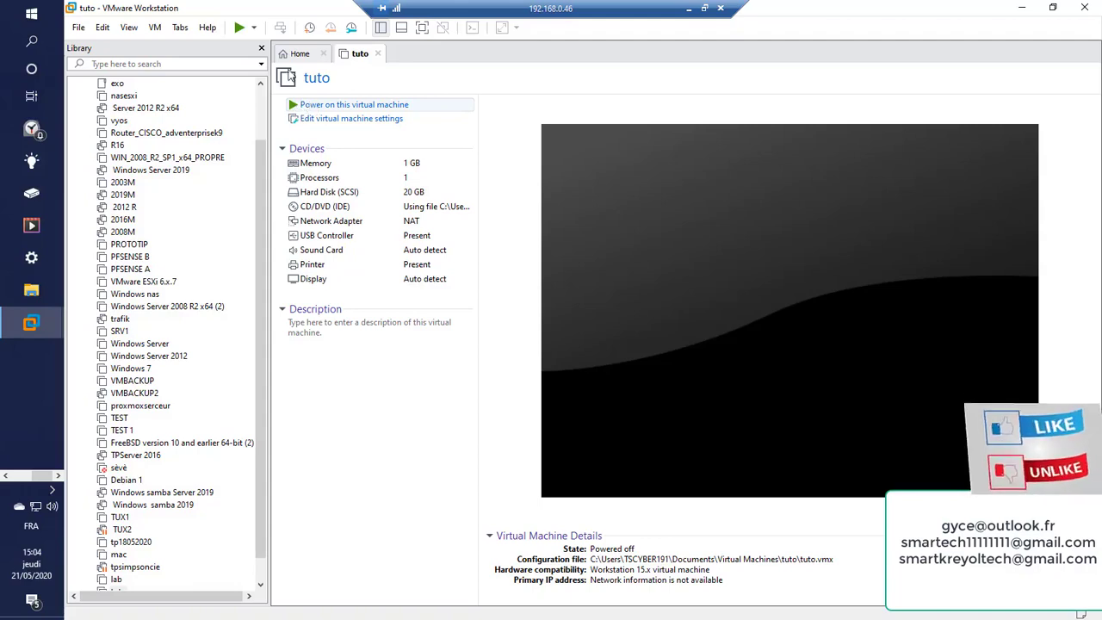
{"action": "left_click", "coordinate": [252, 28]}
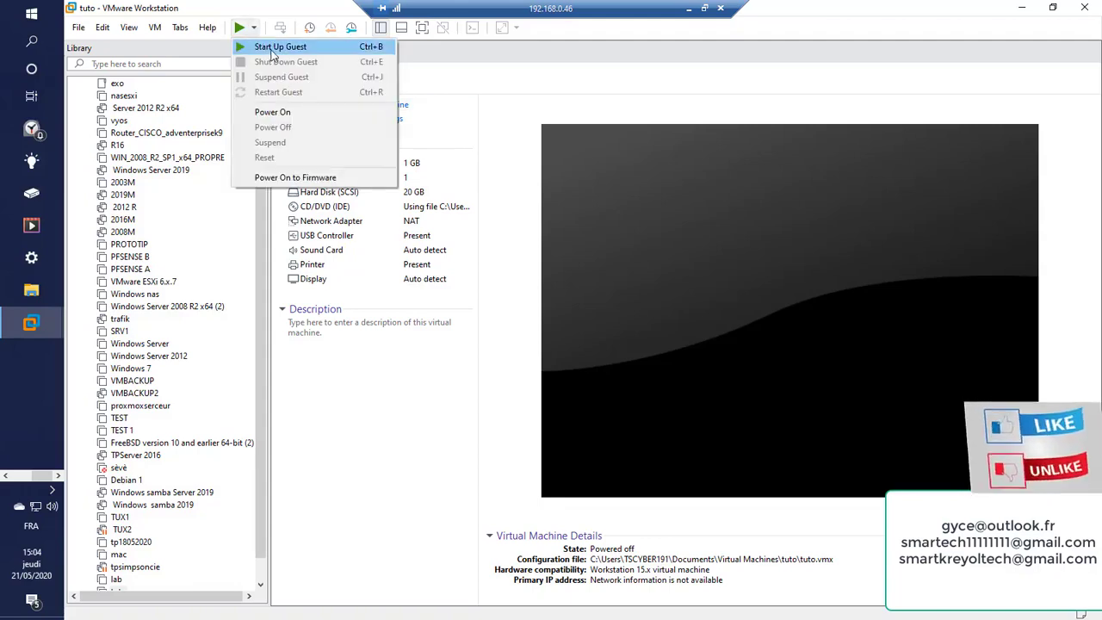
{"action": "left_click", "coordinate": [272, 49]}
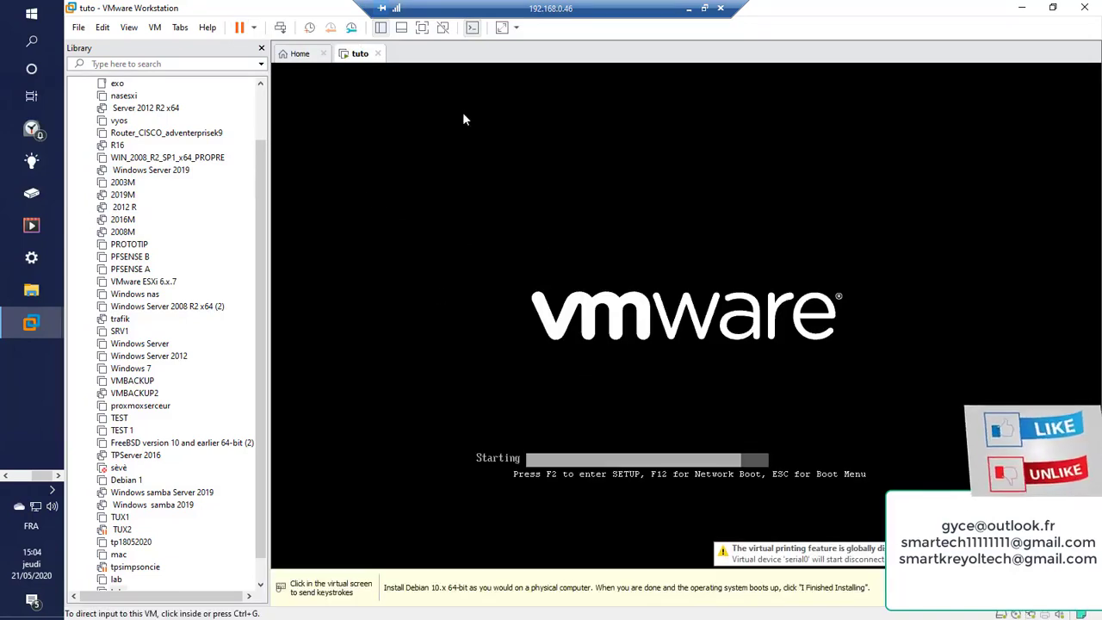
Switch the tuto console to full-screen view as the Debian boot menu loads
{"action": "left_click", "coordinate": [427, 27]}
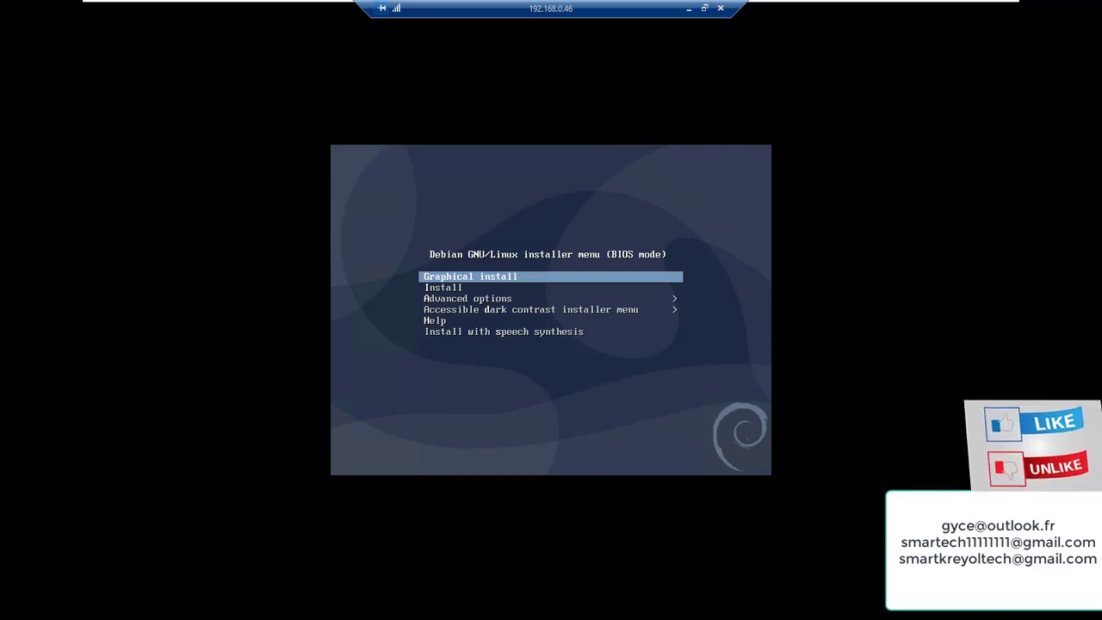
Browse the Debian boot menu entries and launch the text-mode Install option
{"action": "key", "text": "Down"}
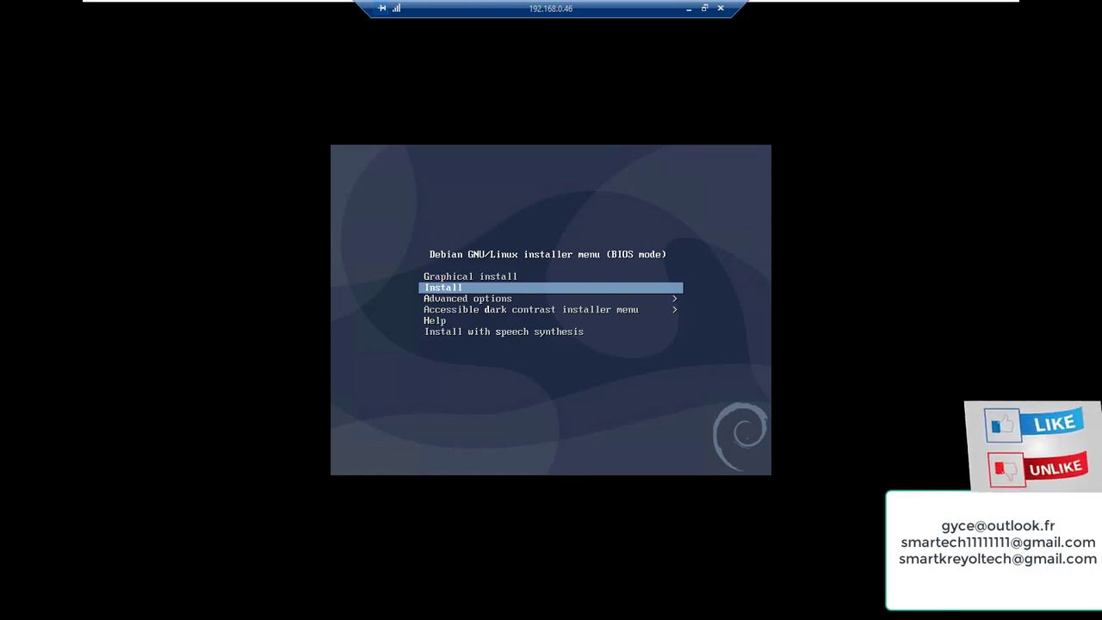
{"action": "key", "text": "Down"}
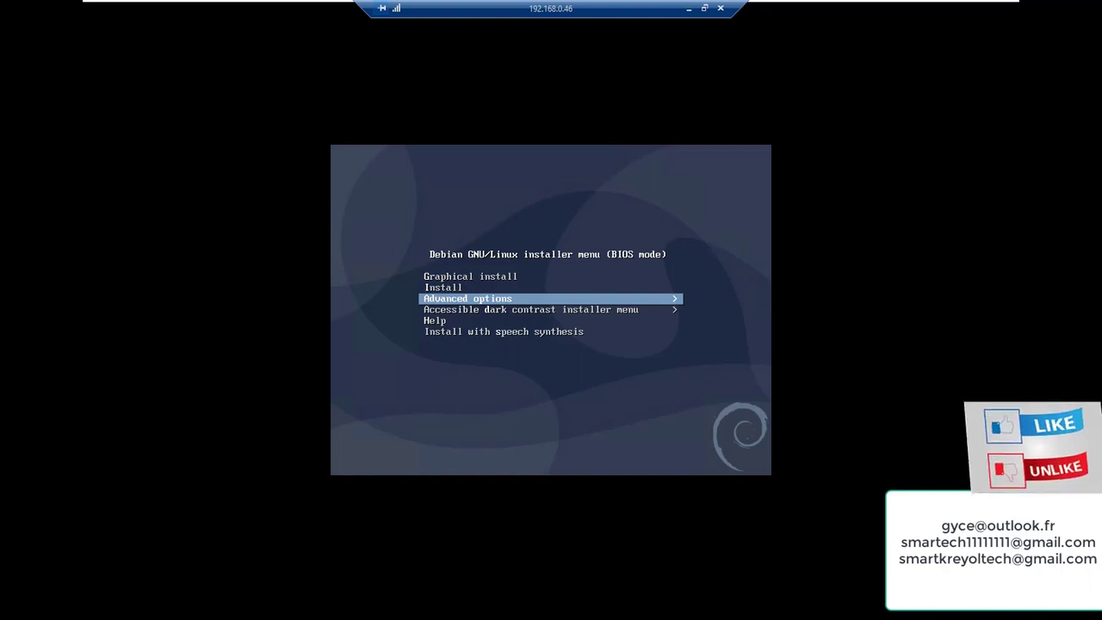
{"action": "key", "text": "Down"}
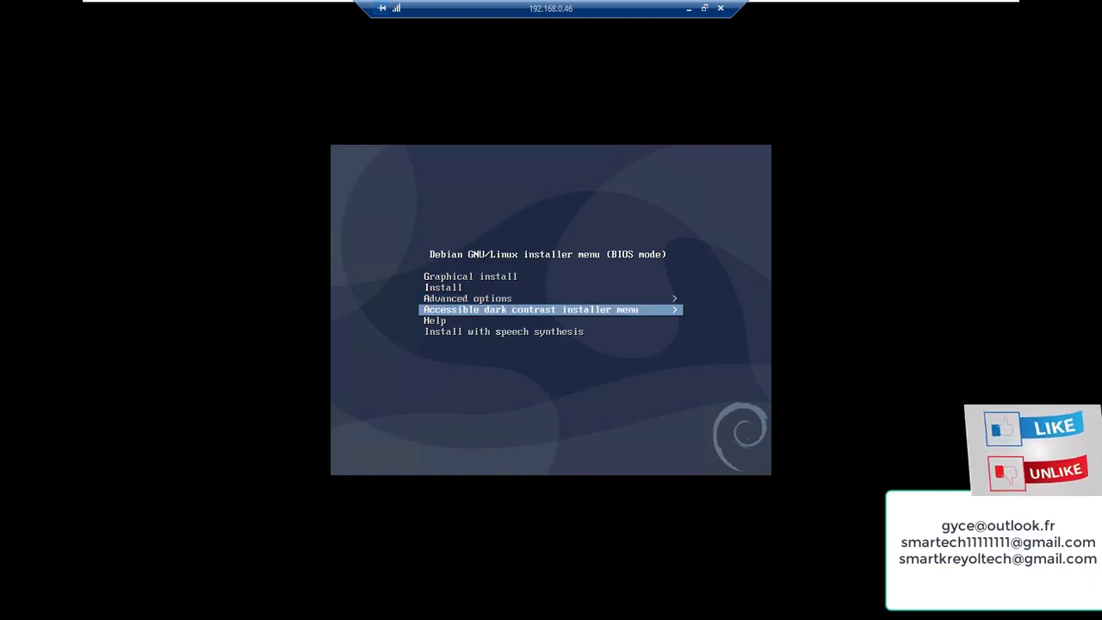
{"action": "key", "text": "Down"}
{"action": "key", "text": "Down"}
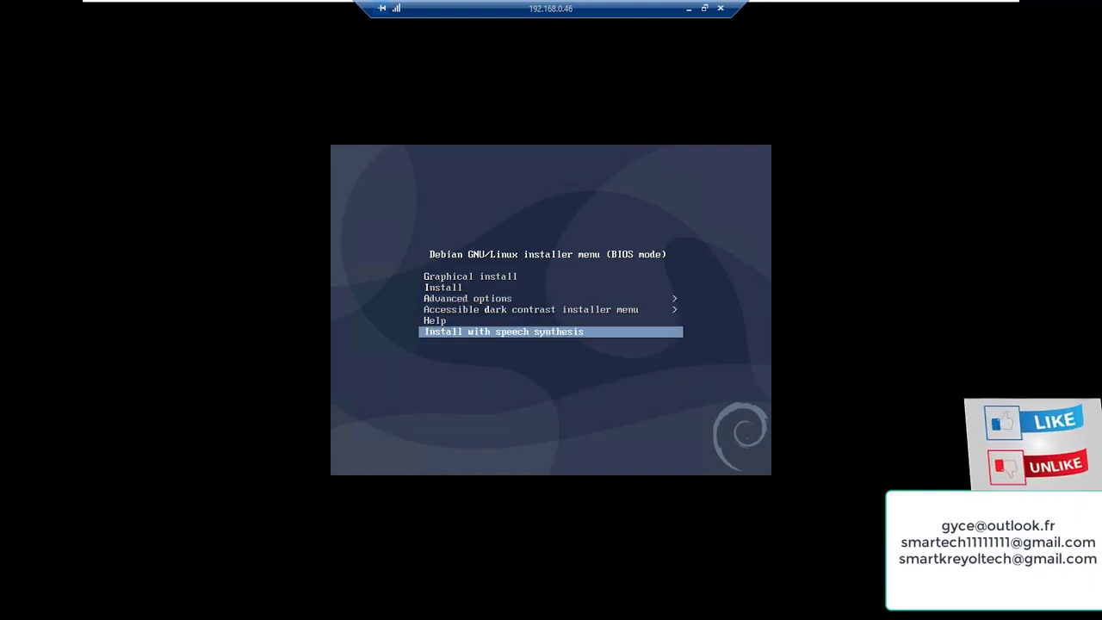
{"action": "key", "text": "Up"}
{"action": "key", "text": "Up"}
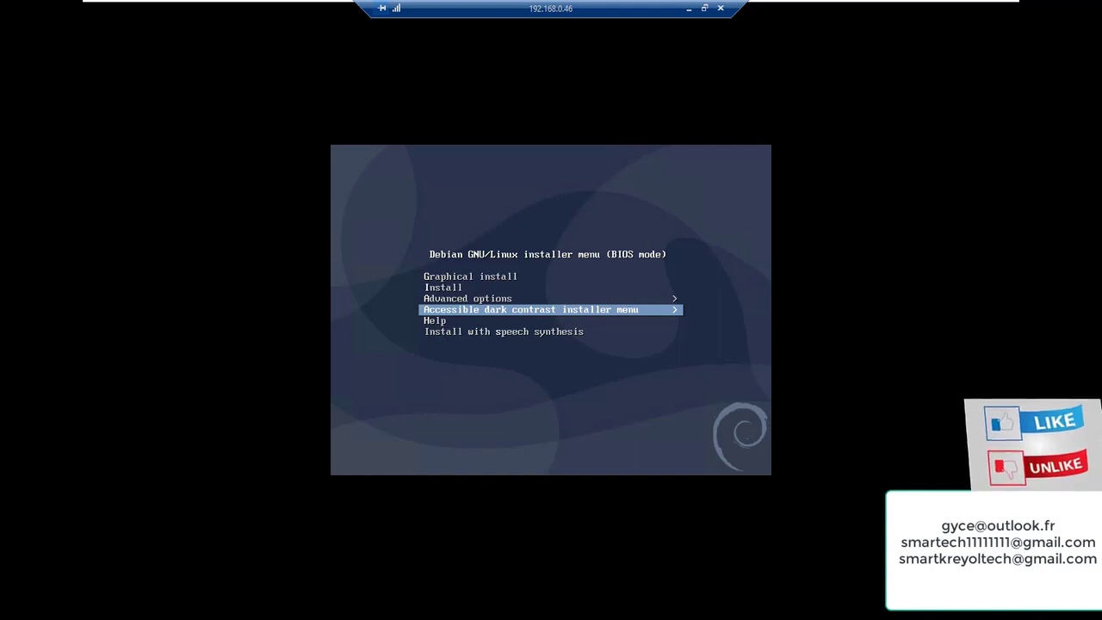
{"action": "key", "text": "Up"}
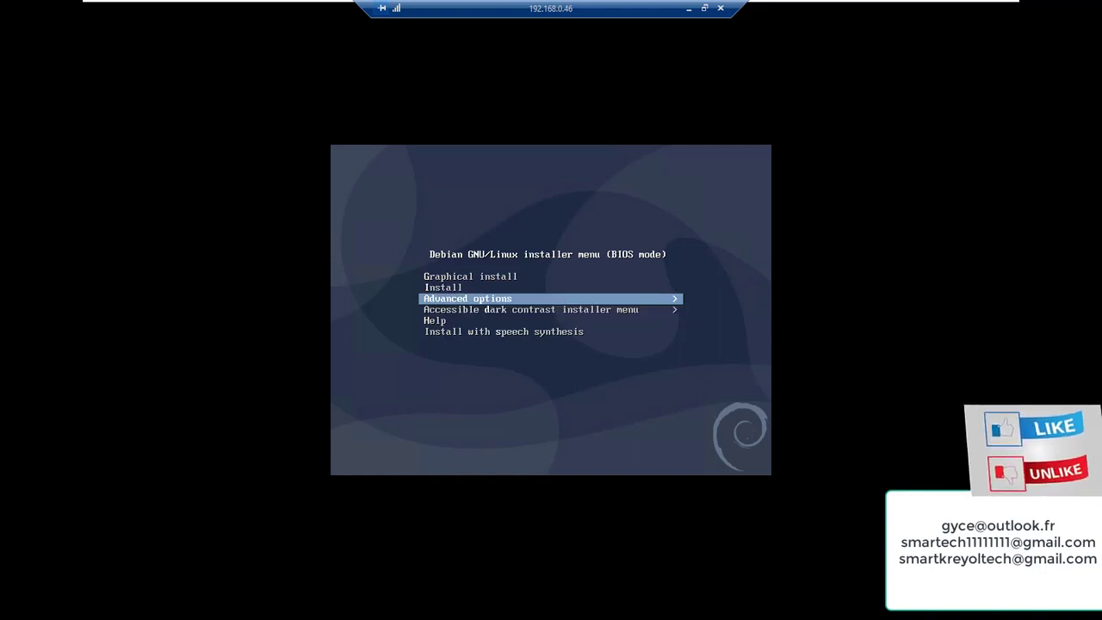
{"action": "key", "text": "Up"}
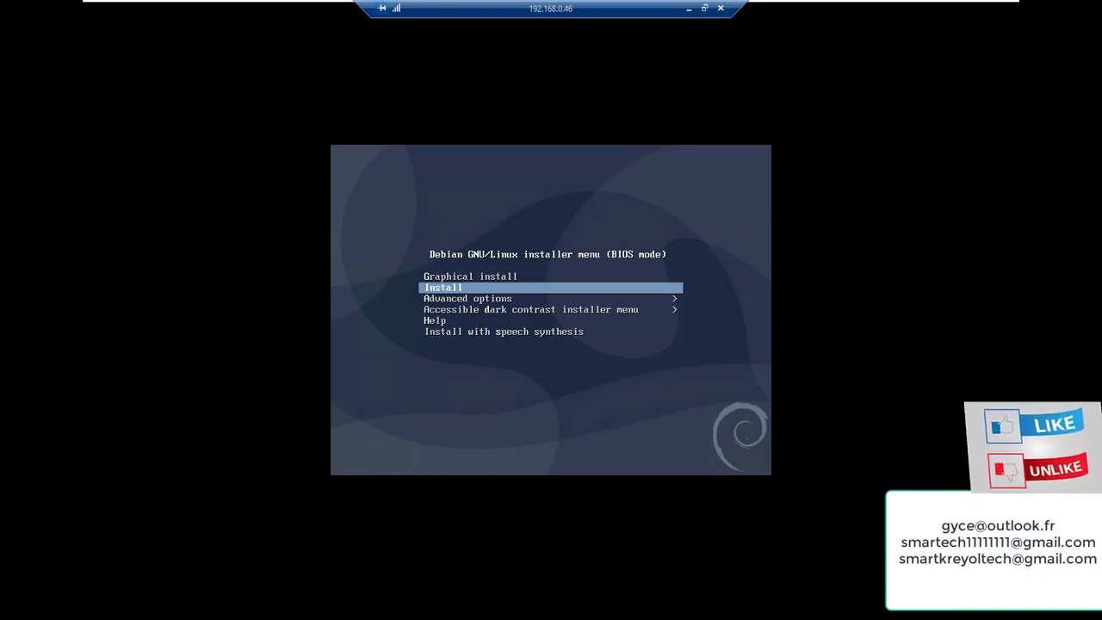
{"action": "key", "text": "Up"}
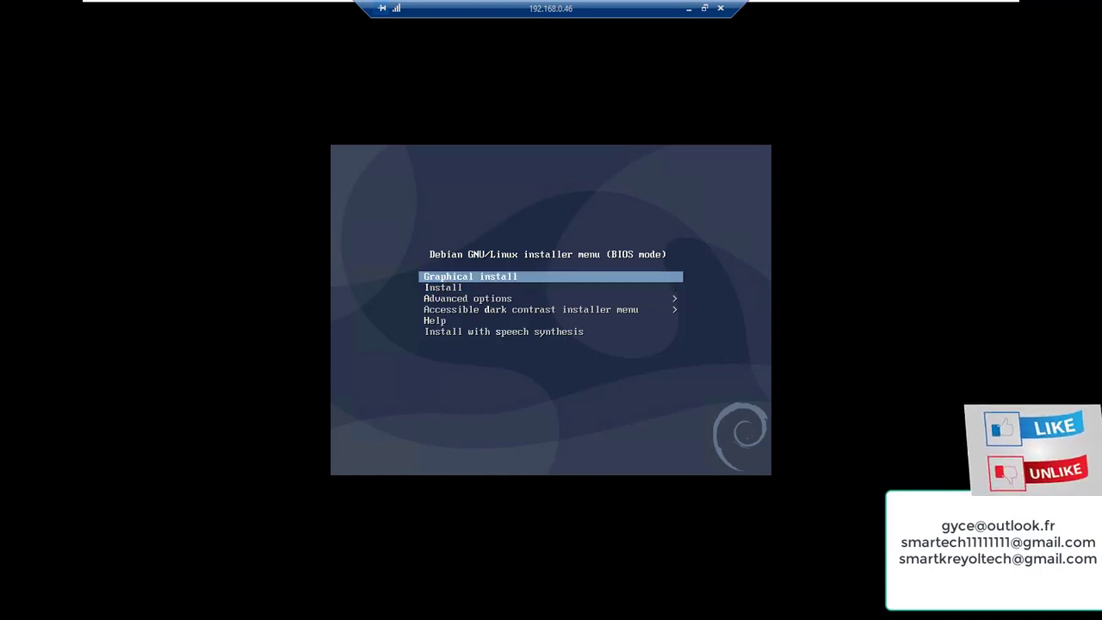
{"action": "key", "text": "Down"}
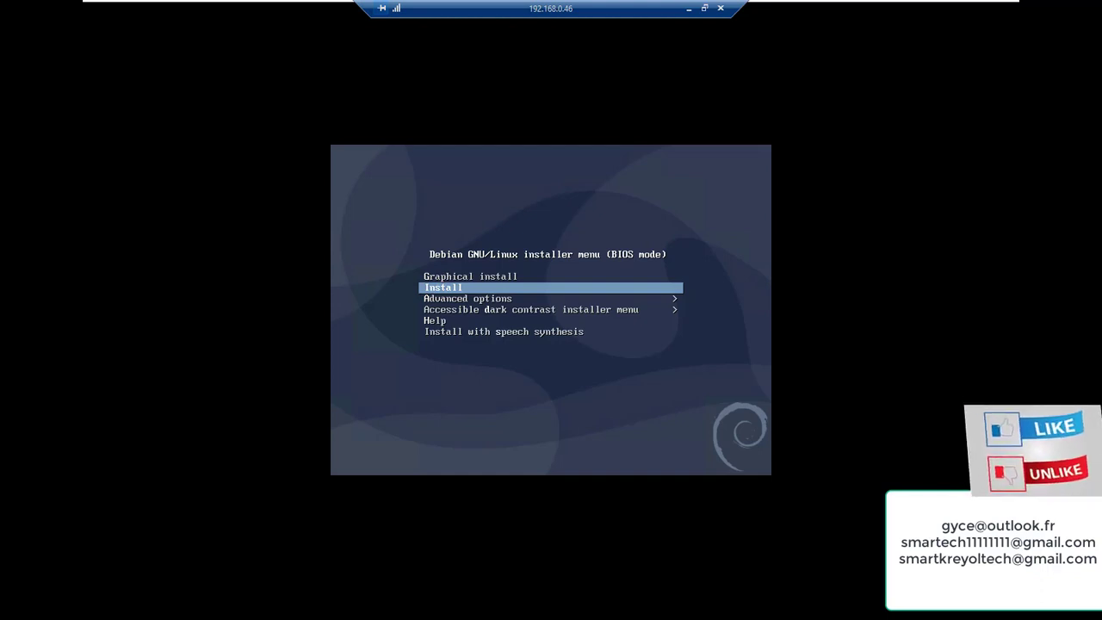
{"action": "key", "text": "Return"}
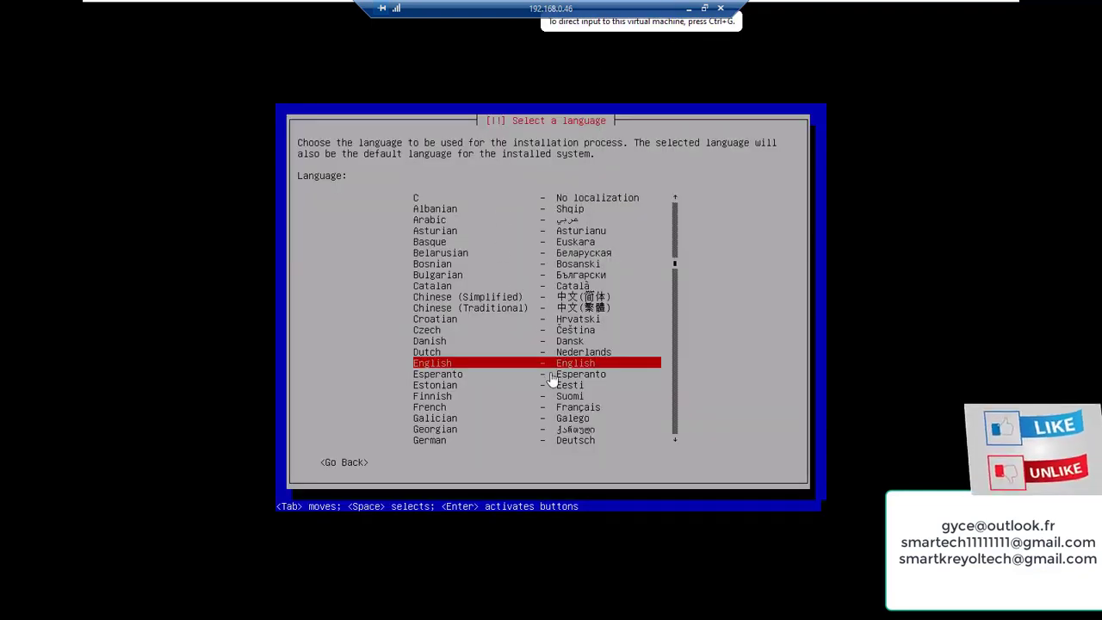
Return to the installer menu, reopen Choose language, and move down the list toward French
{"action": "left_click", "coordinate": [351, 466]}
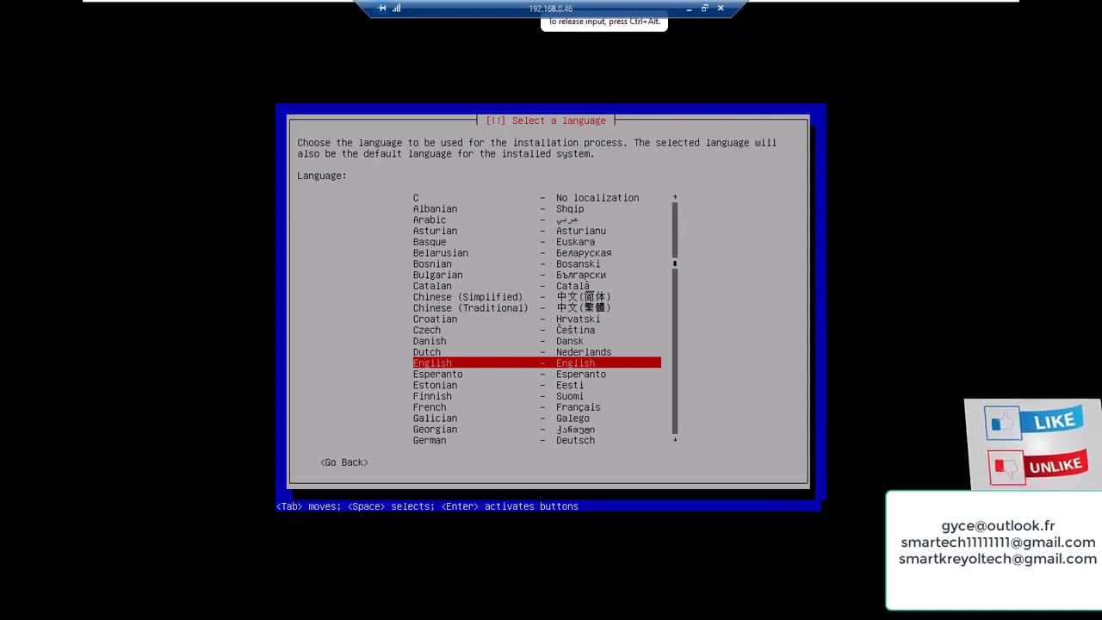
{"action": "key", "text": "Down"}
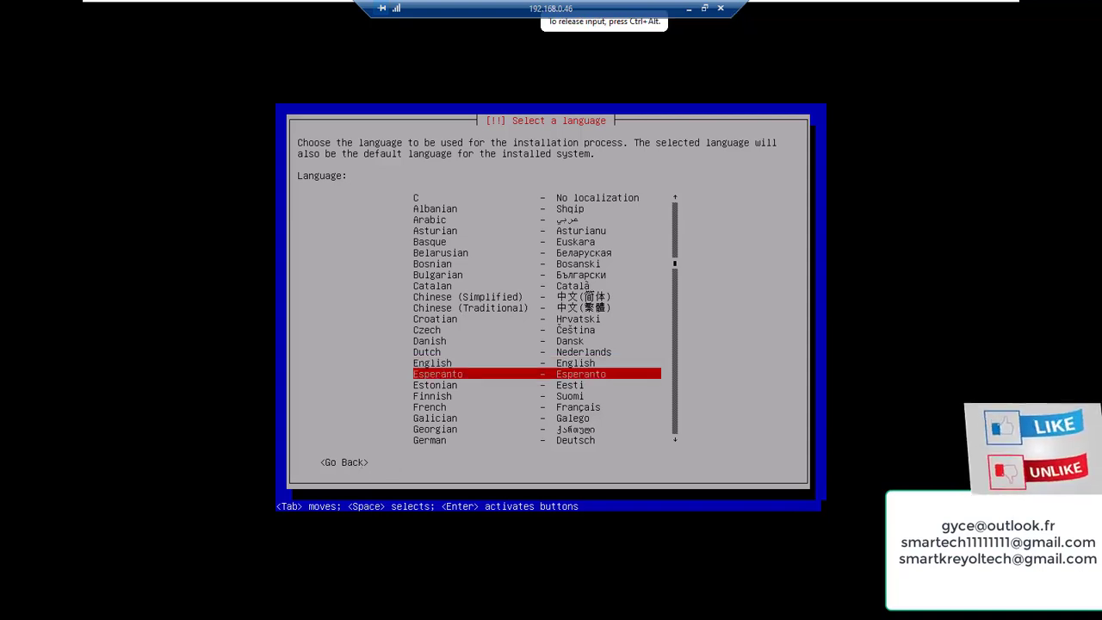
{"action": "key", "text": "Tab"}
{"action": "key", "text": "Return"}
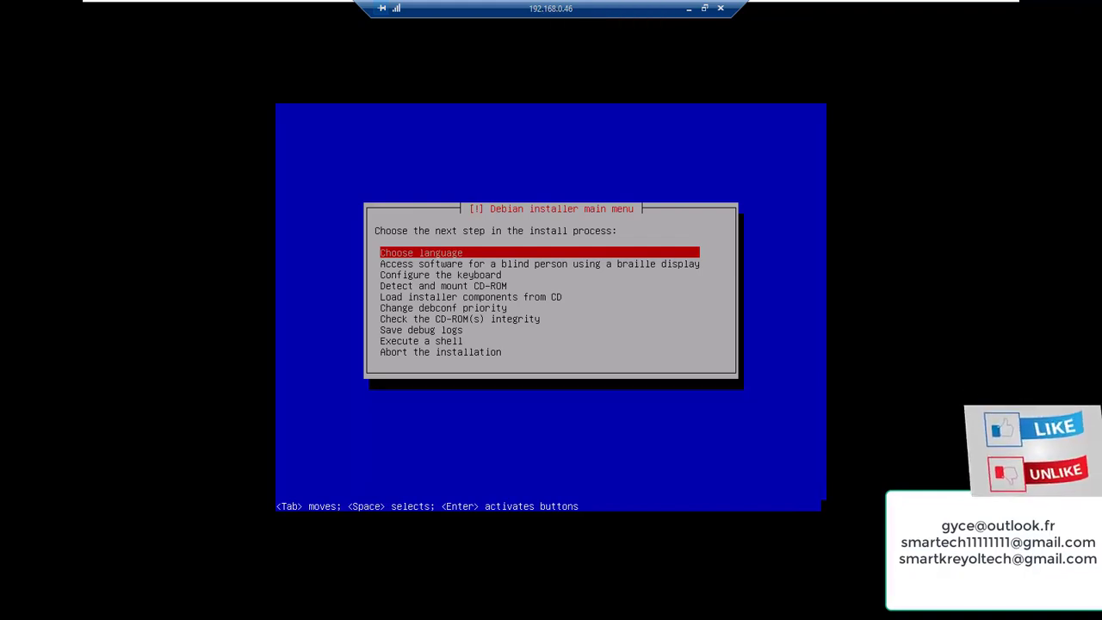
{"action": "key", "text": "Return"}
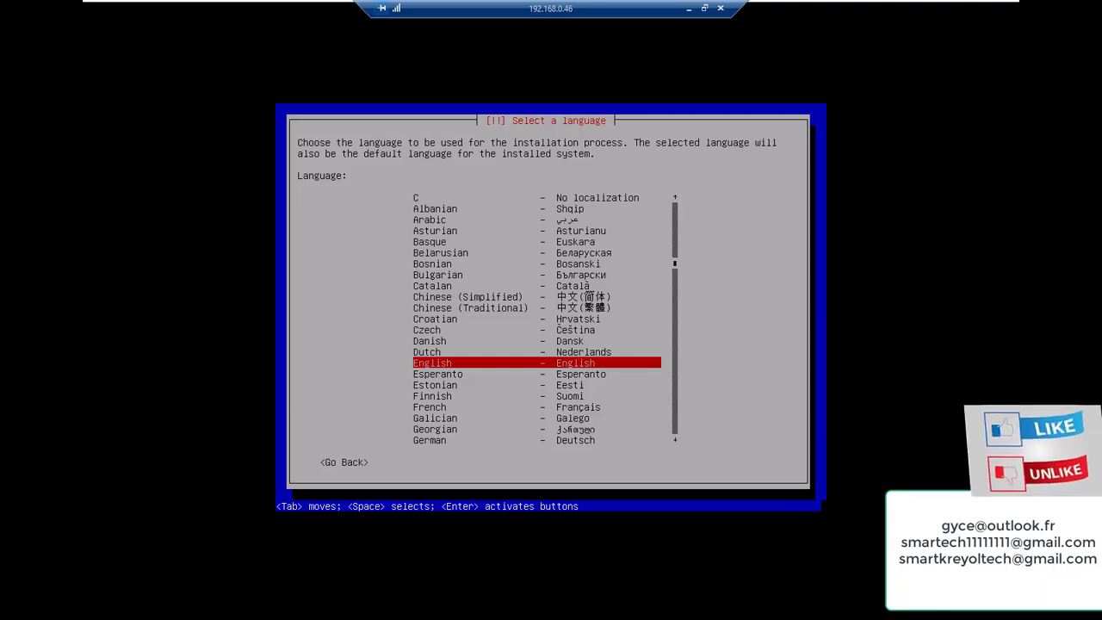
{"action": "key", "text": "Down"}
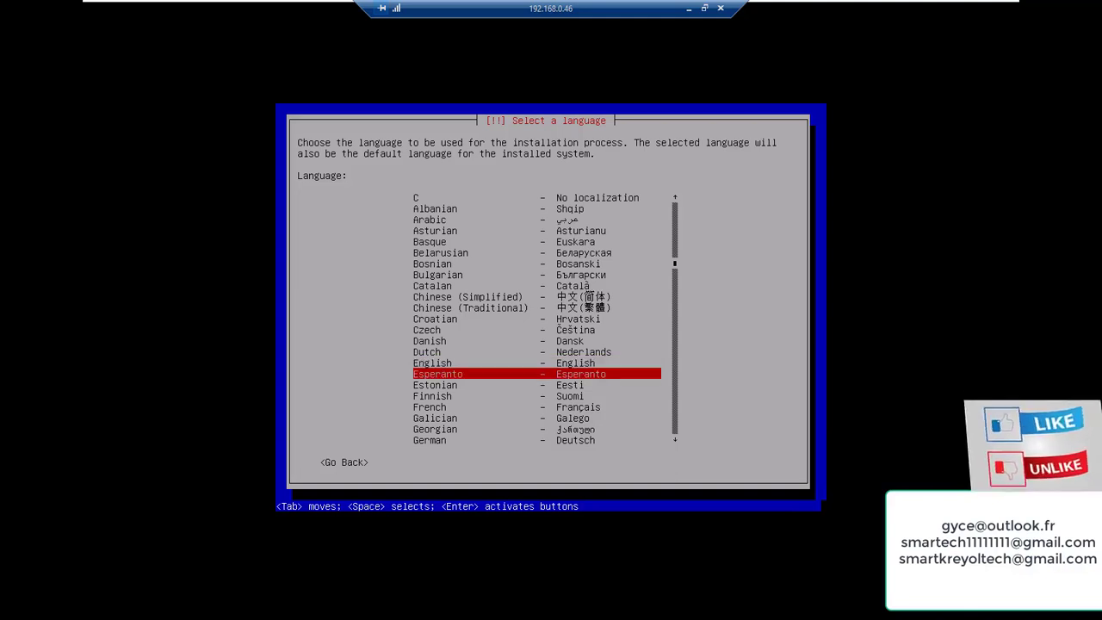
{"action": "key", "text": "Down"}
{"action": "key", "text": "Down"}
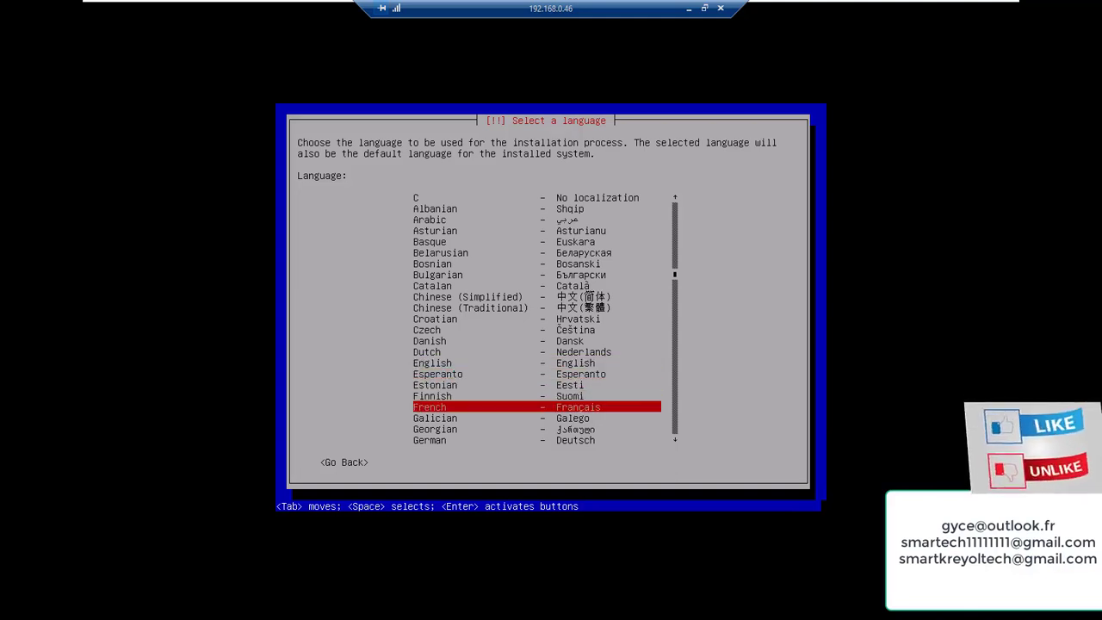
Accept French as language, France as country, and the Français keyboard layout
{"action": "key", "text": "Return"}
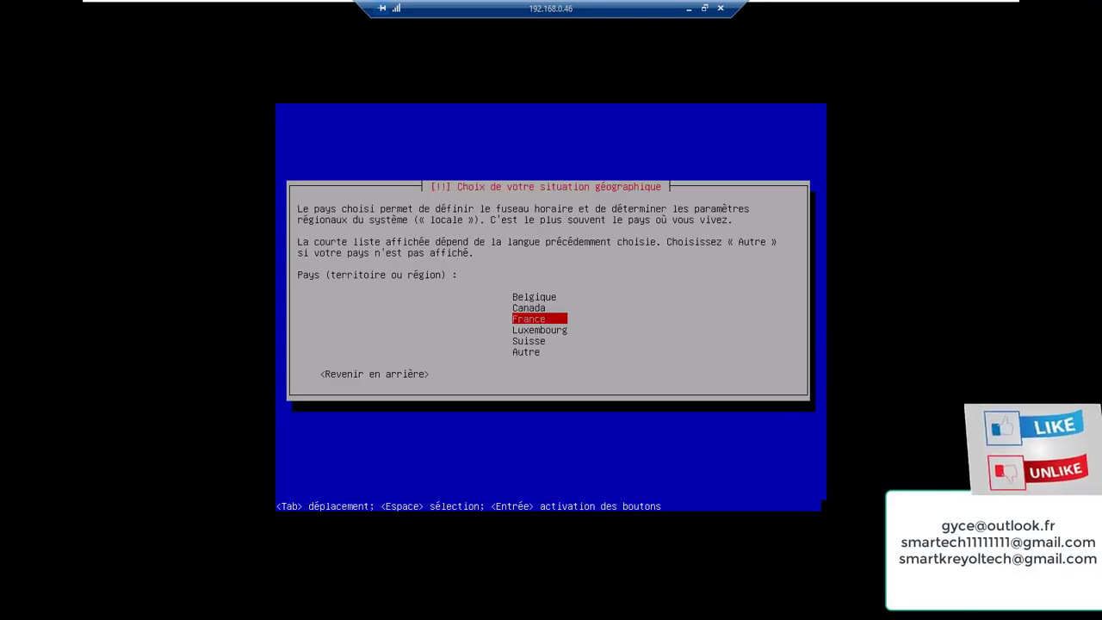
{"action": "key", "text": "Return"}
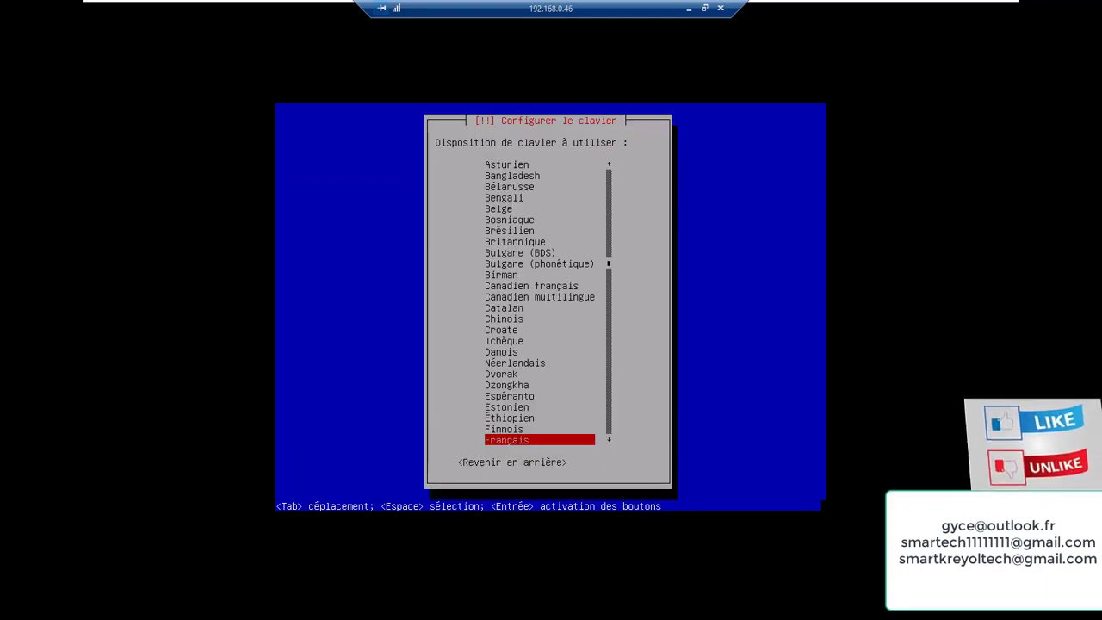
{"action": "key", "text": "Return"}
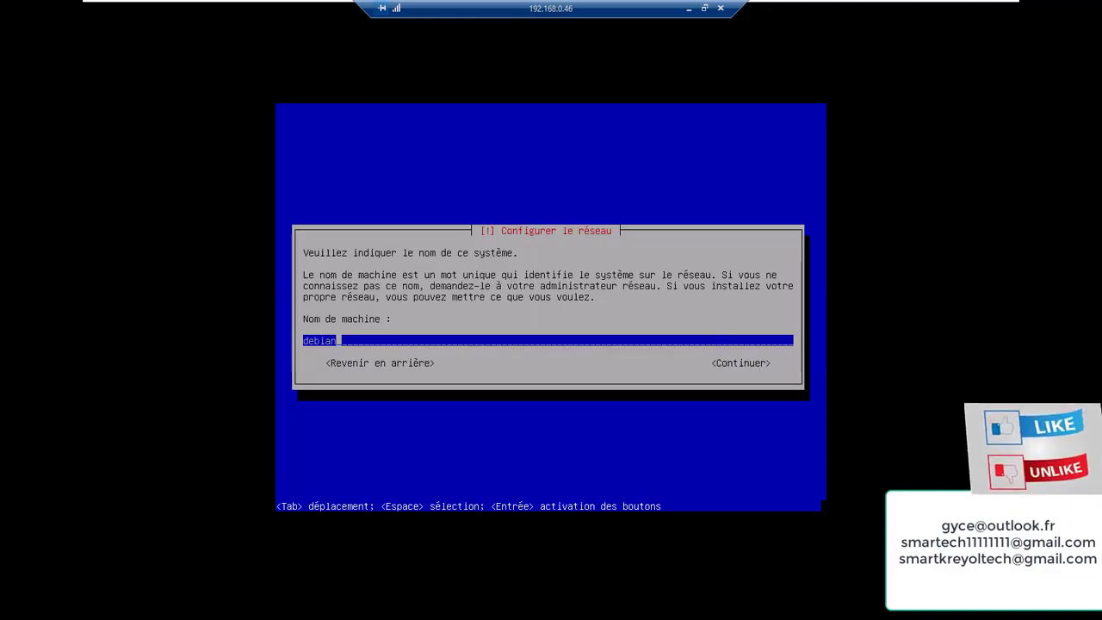
Replace the default hostname 'debian' with ddeb10 and leave the network domain blank
{"action": "key", "text": "BackSpace"}
{"action": "key", "text": "BackSpace"}
{"action": "key", "text": "BackSpace"}
{"action": "key", "text": "BackSpace"}
{"action": "key", "text": "BackSpace"}
{"action": "key", "text": "BackSpace"}
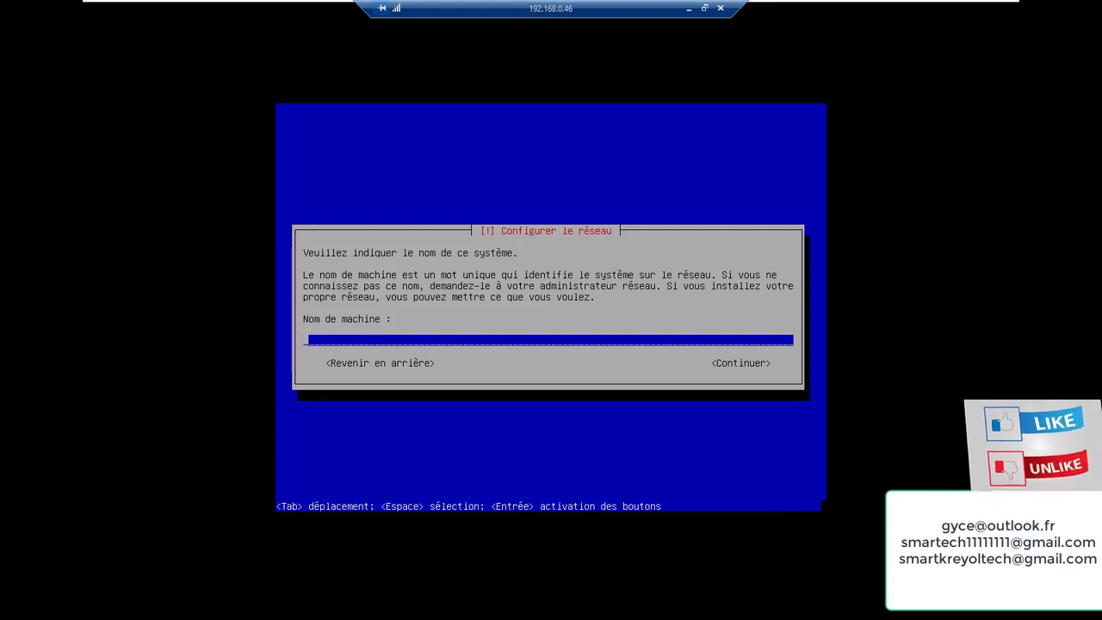
{"action": "type", "text": "db"}
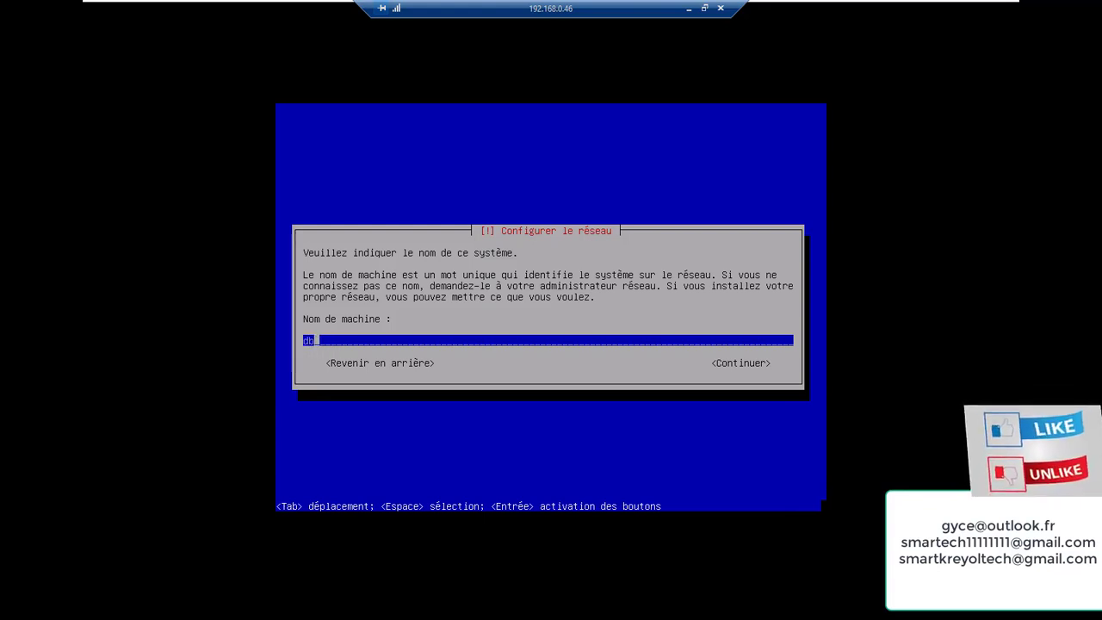
{"action": "key", "text": "BackSpace"}
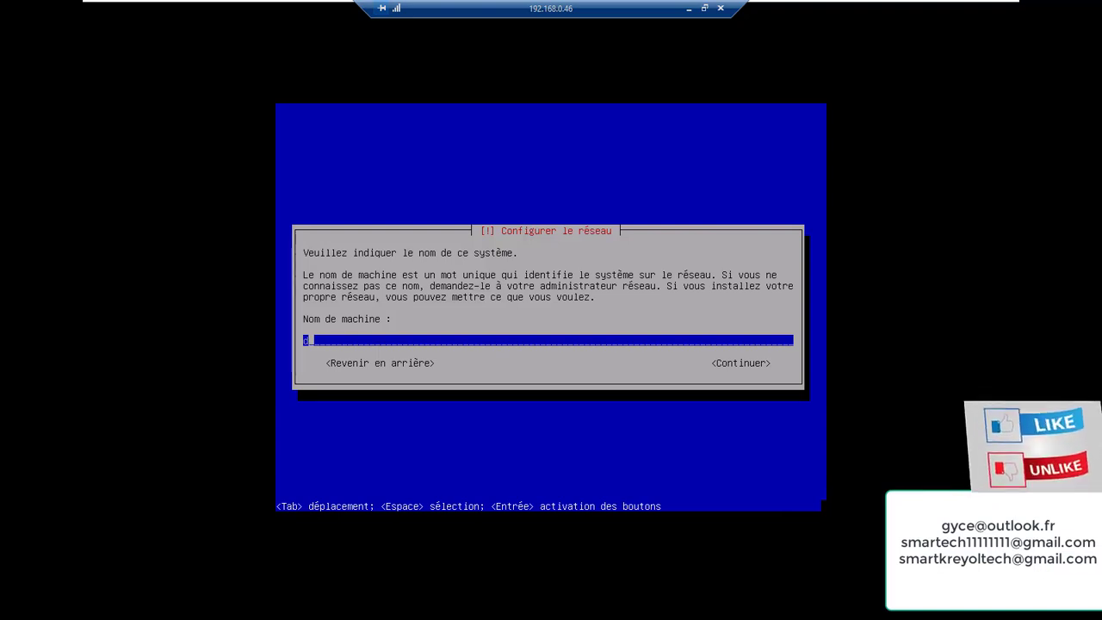
{"action": "type", "text": "deb"}
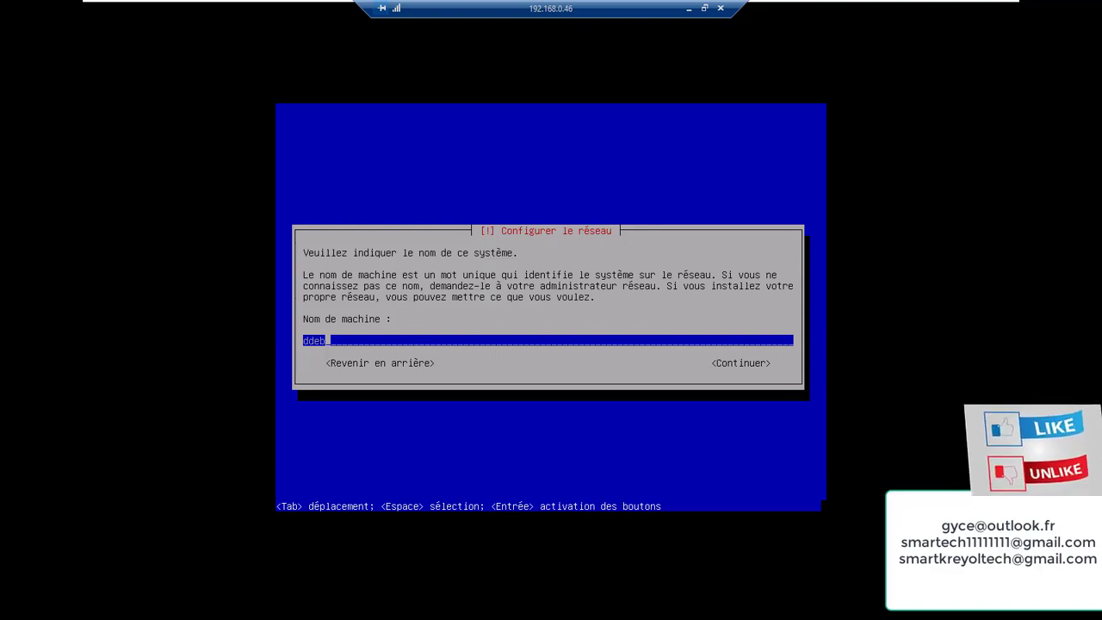
{"action": "type", "text": "100"}
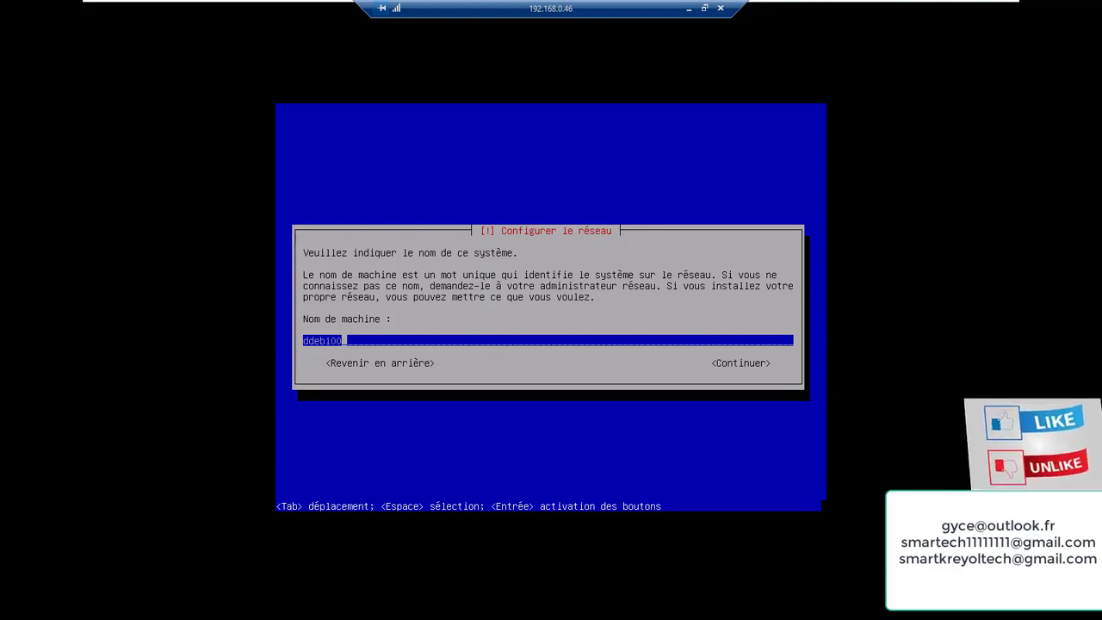
{"action": "key", "text": "BackSpace"}
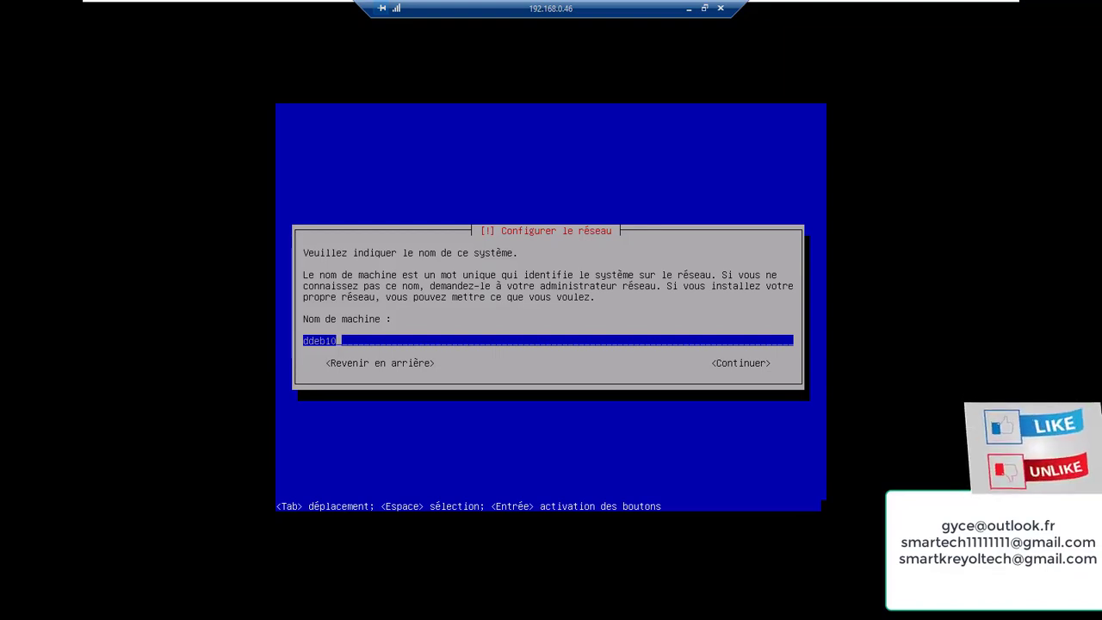
{"action": "key", "text": "Return"}
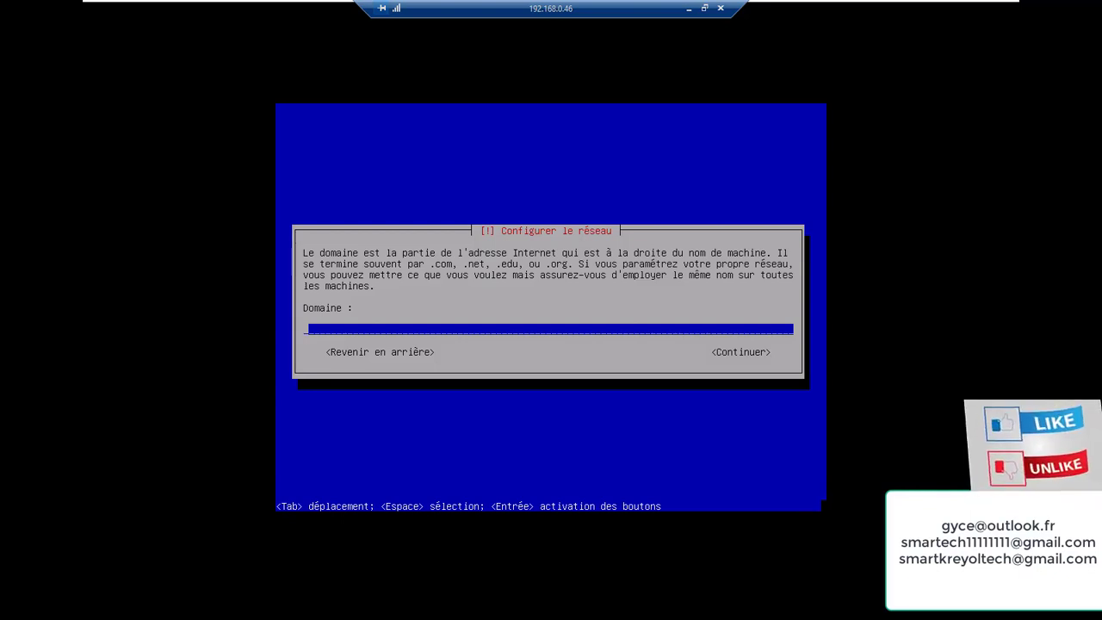
{"action": "key", "text": "Return"}
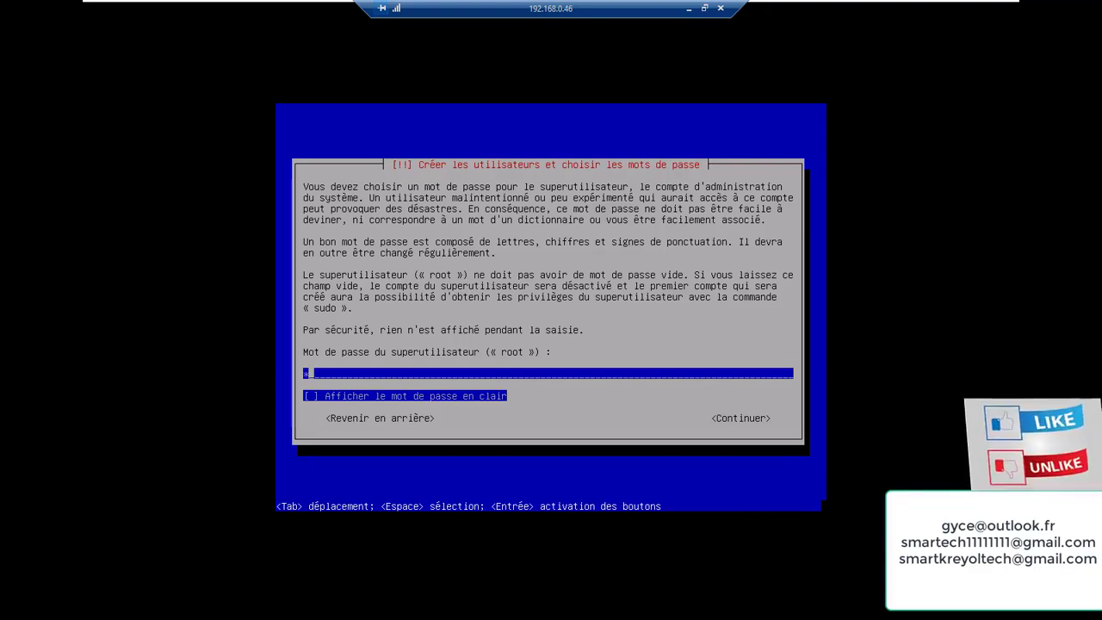
Enter the root password and retype it in the confirmation field
{"action": "key", "text": "Return"}
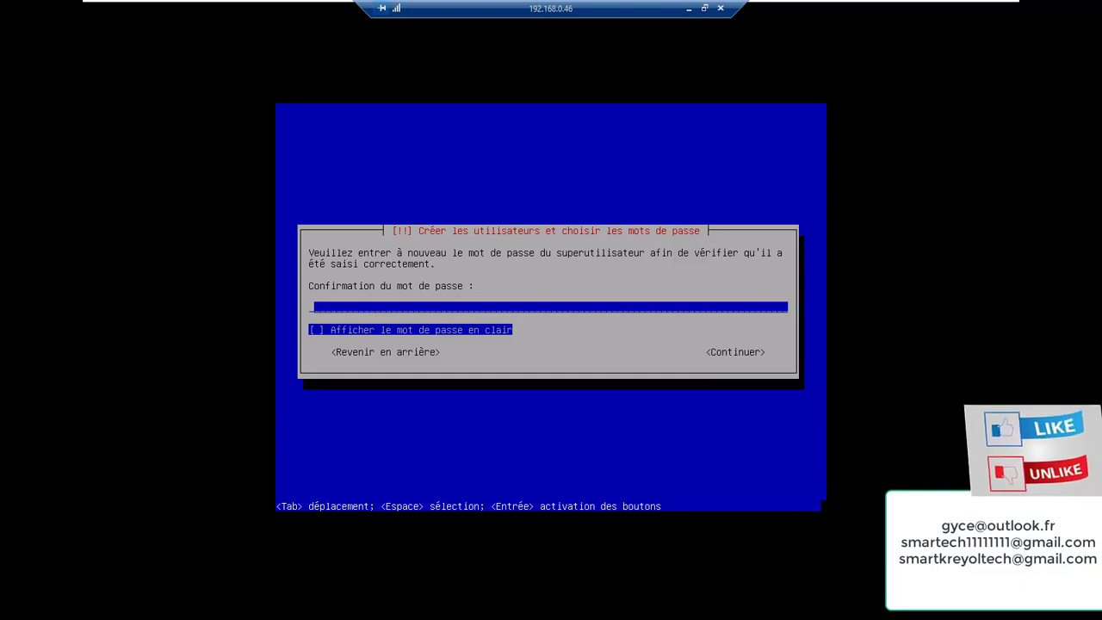
{"action": "type", "text": "*"}
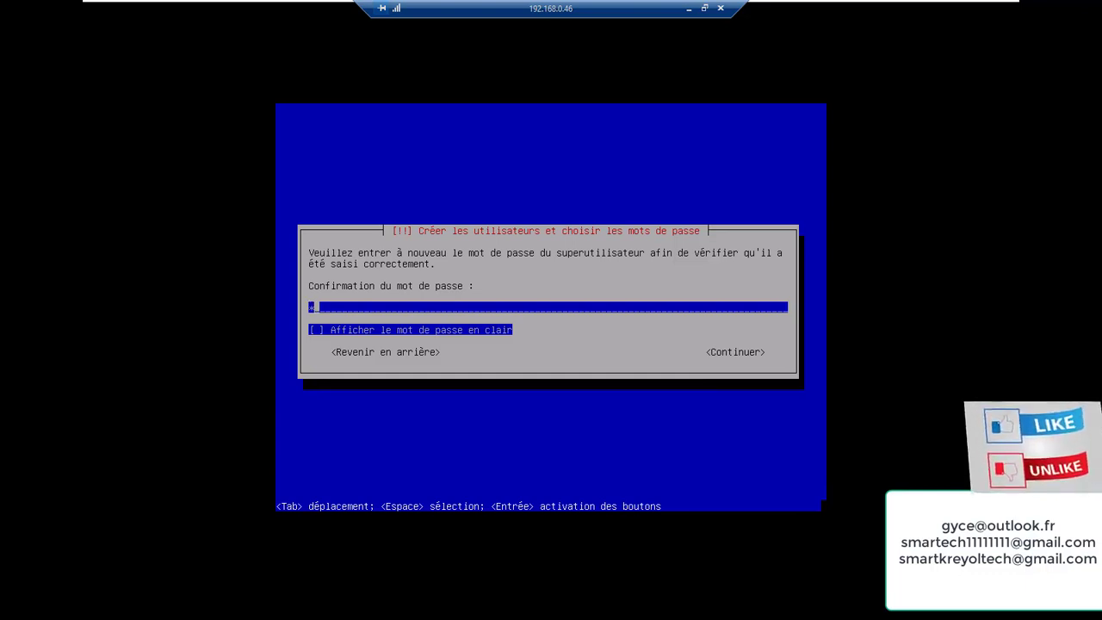
{"action": "key", "text": "Return"}
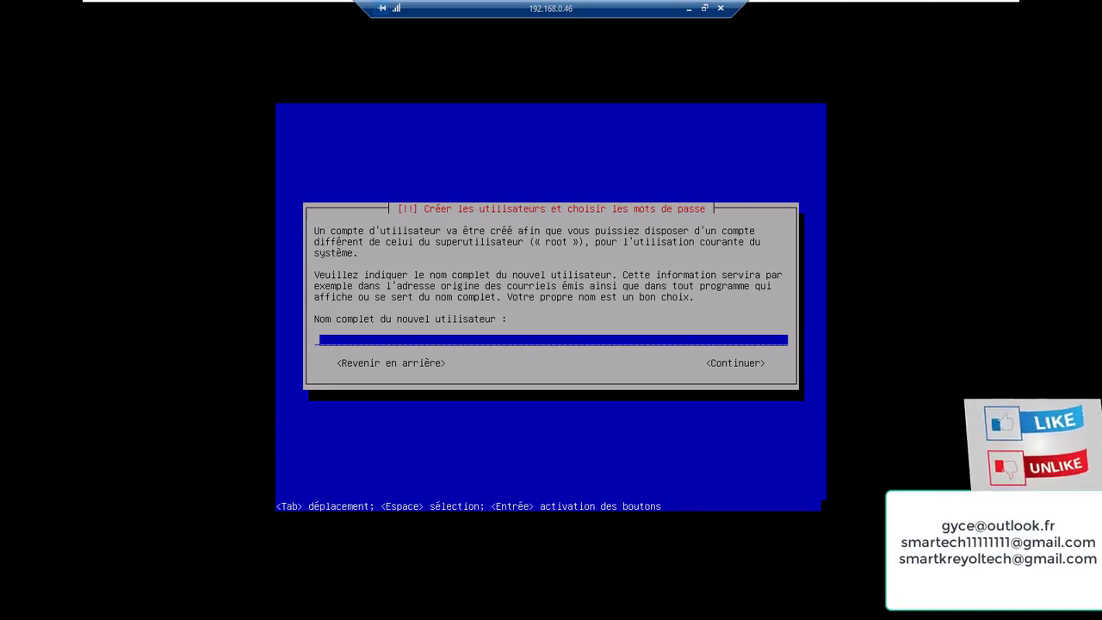
Enter the new user's full name, keep the suggested login, then set and confirm the user password
{"action": "type", "text": "r"}
{"action": "key", "text": "Return"}
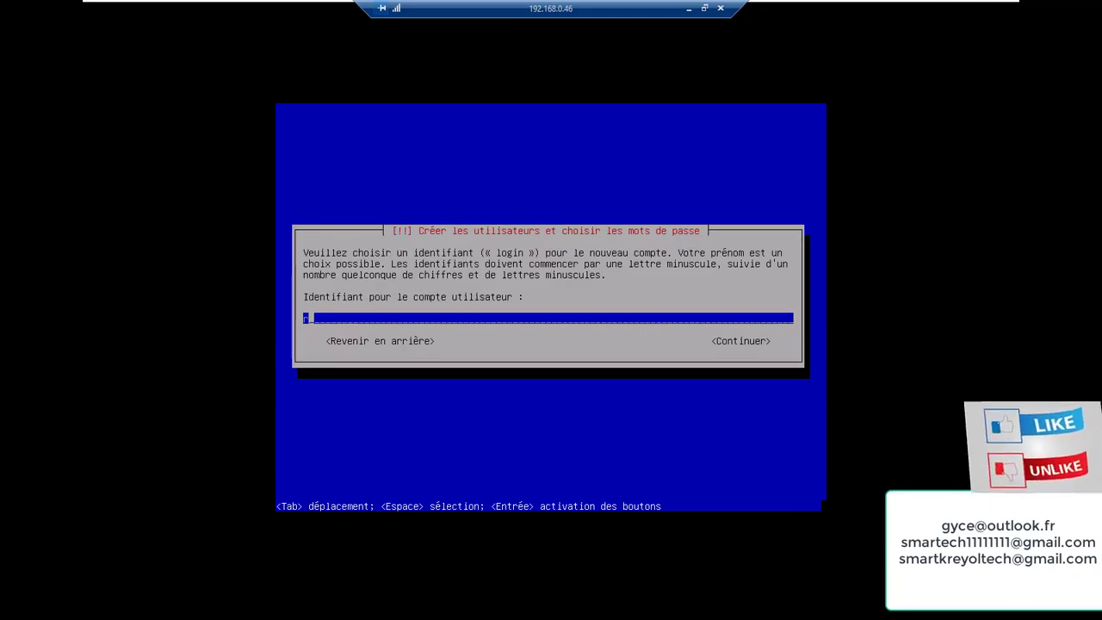
{"action": "key", "text": "Return"}
{"action": "type", "text": "r"}
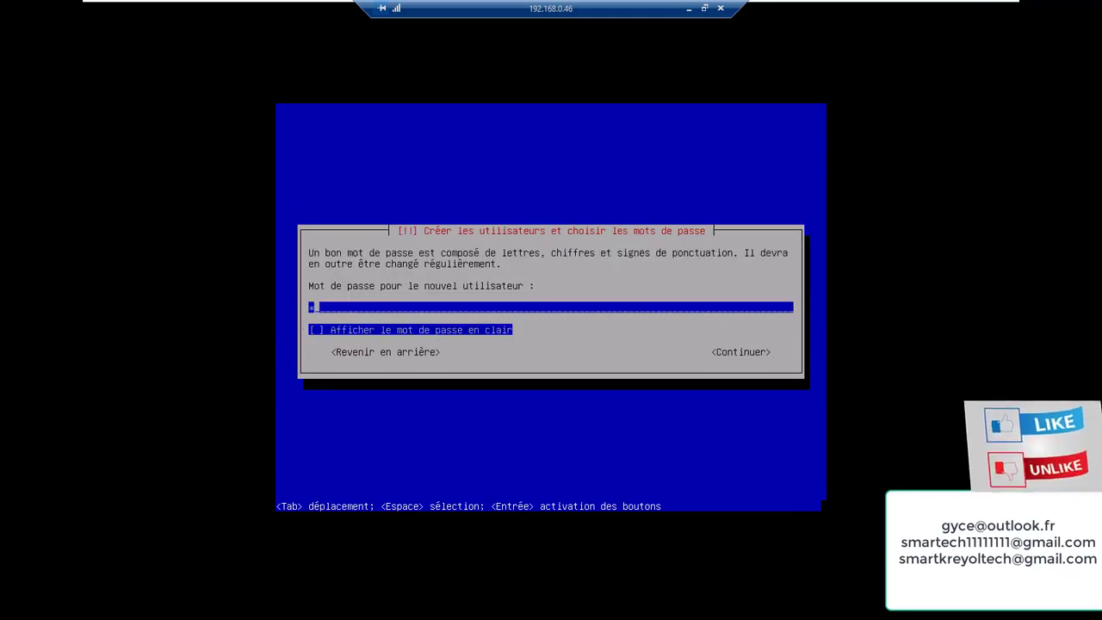
{"action": "key", "text": "Return"}
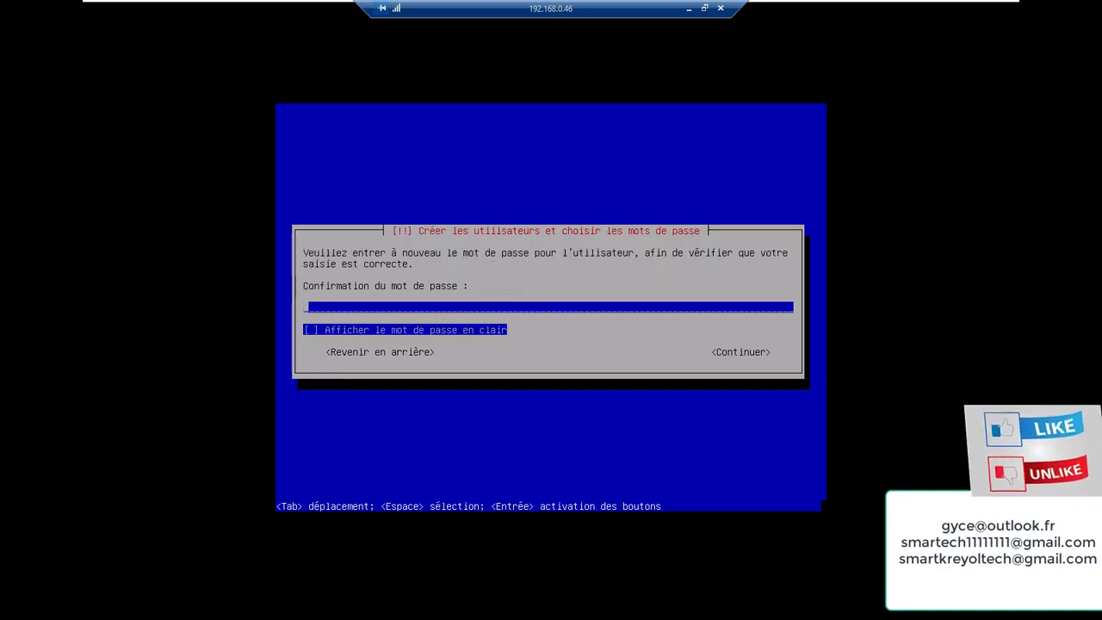
{"action": "type", "text": "r"}
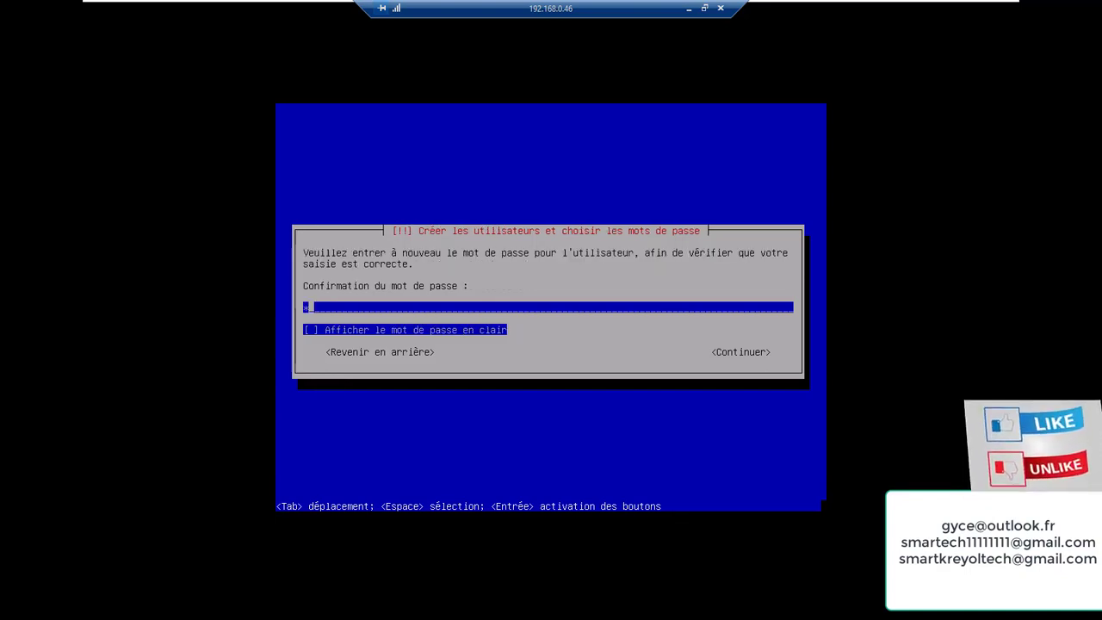
{"action": "key", "text": "Return"}
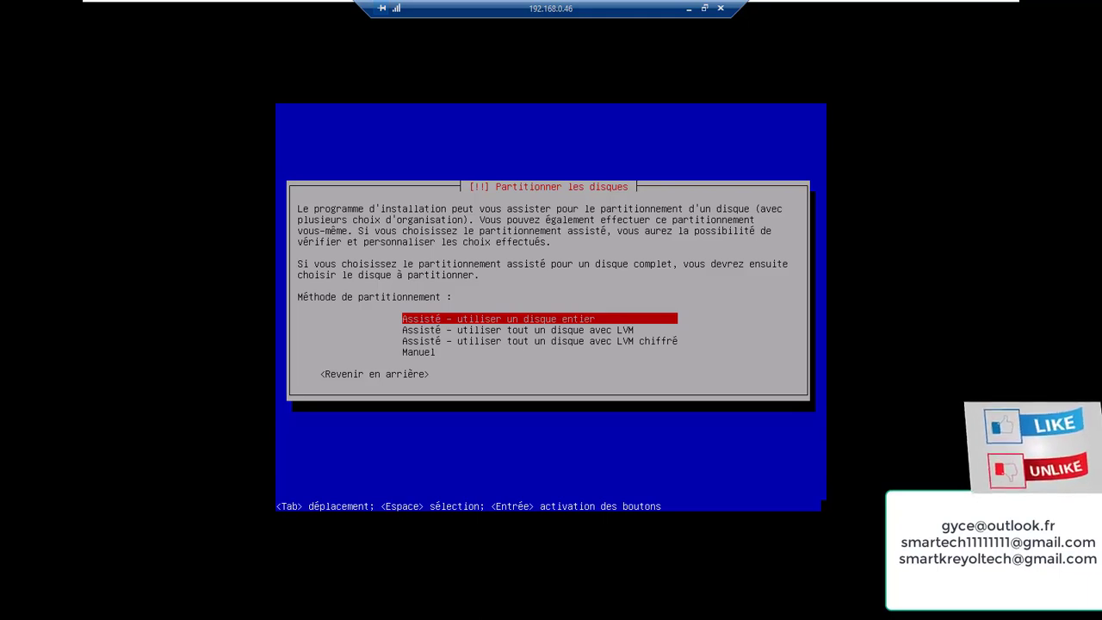
Partition the 21.5 GB disk with guided whole-disk setup, everything in one partition, then finish partitioning
{"action": "key", "text": "Return"}
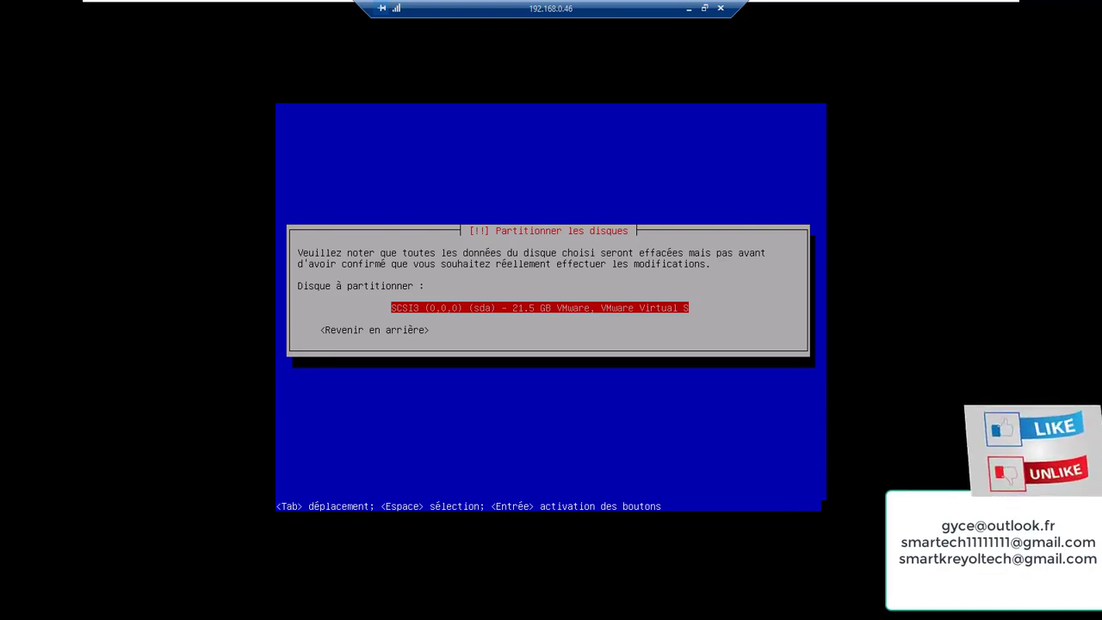
{"action": "key", "text": "Return"}
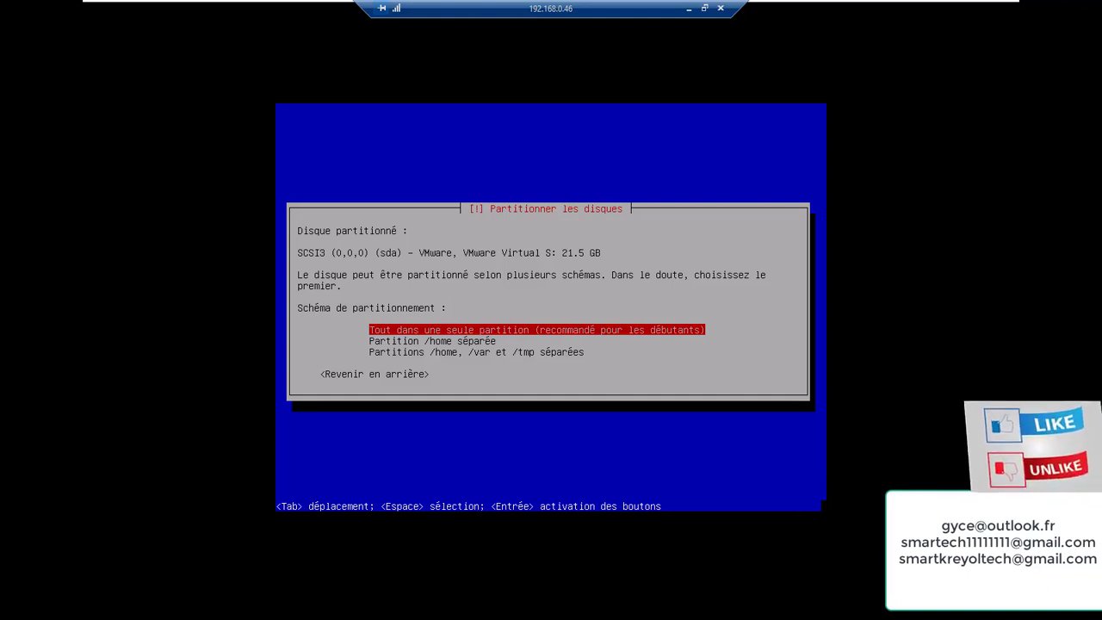
{"action": "key", "text": "Down"}
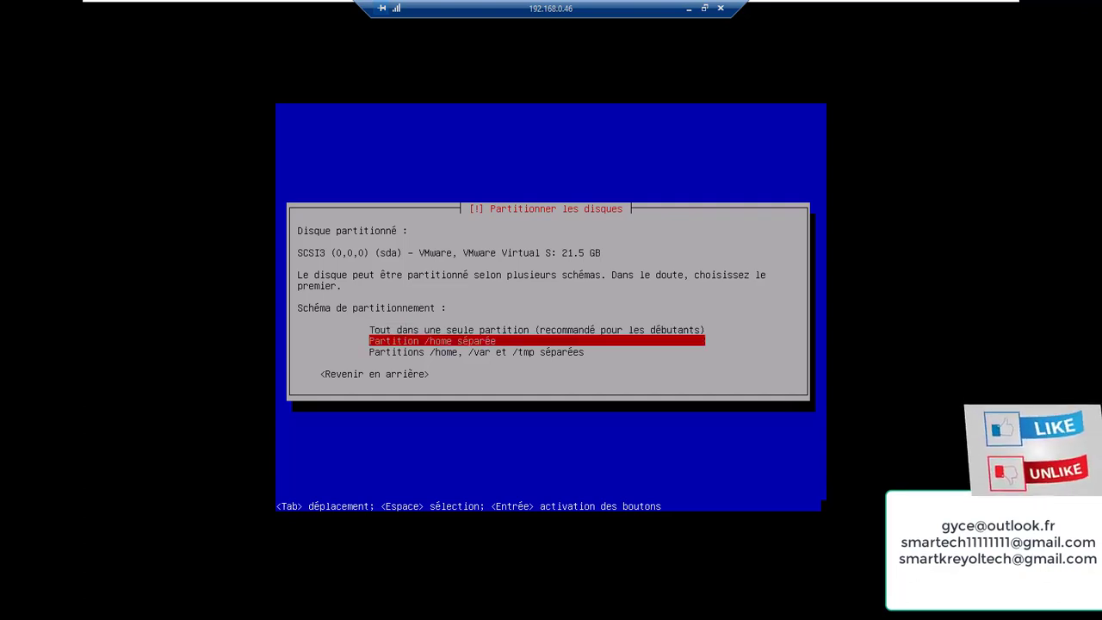
{"action": "key", "text": "Down"}
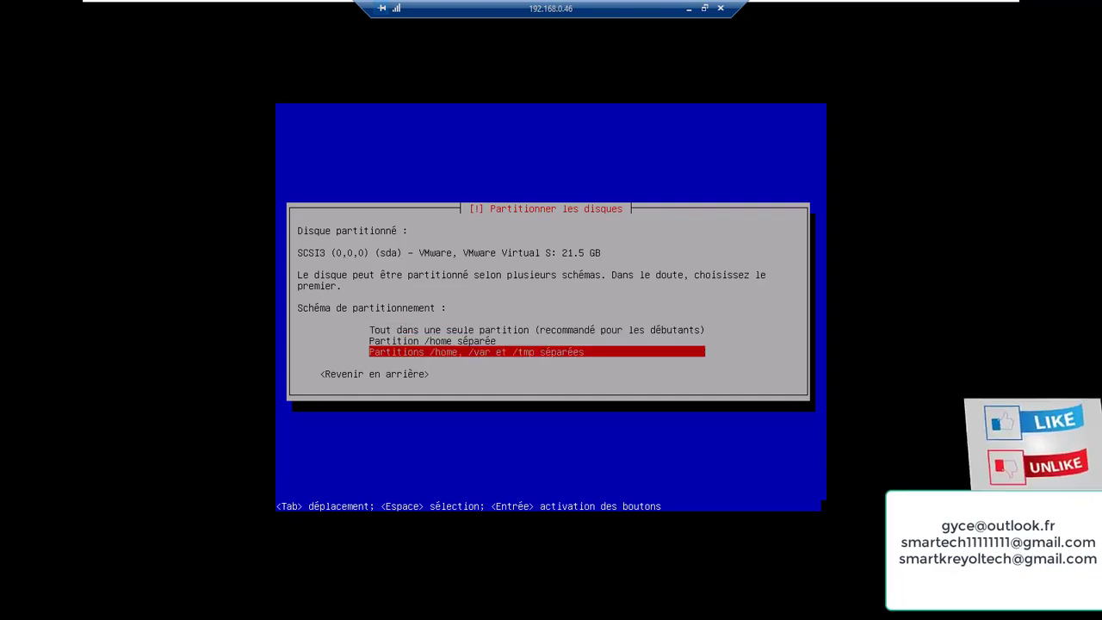
{"action": "key", "text": "Up"}
{"action": "key", "text": "Up"}
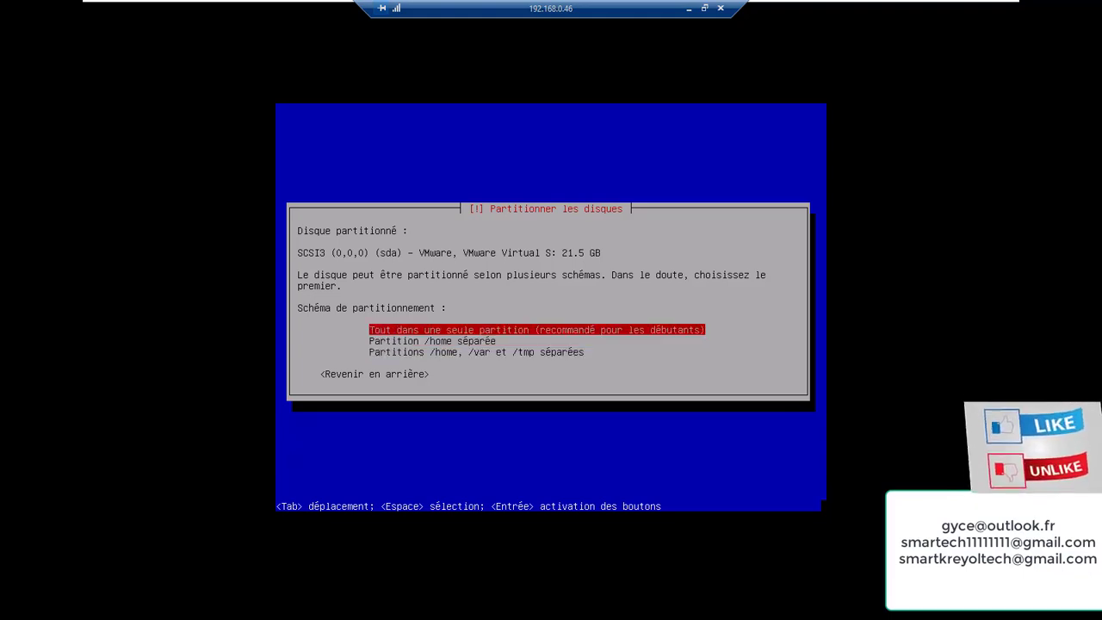
{"action": "key", "text": "Return"}
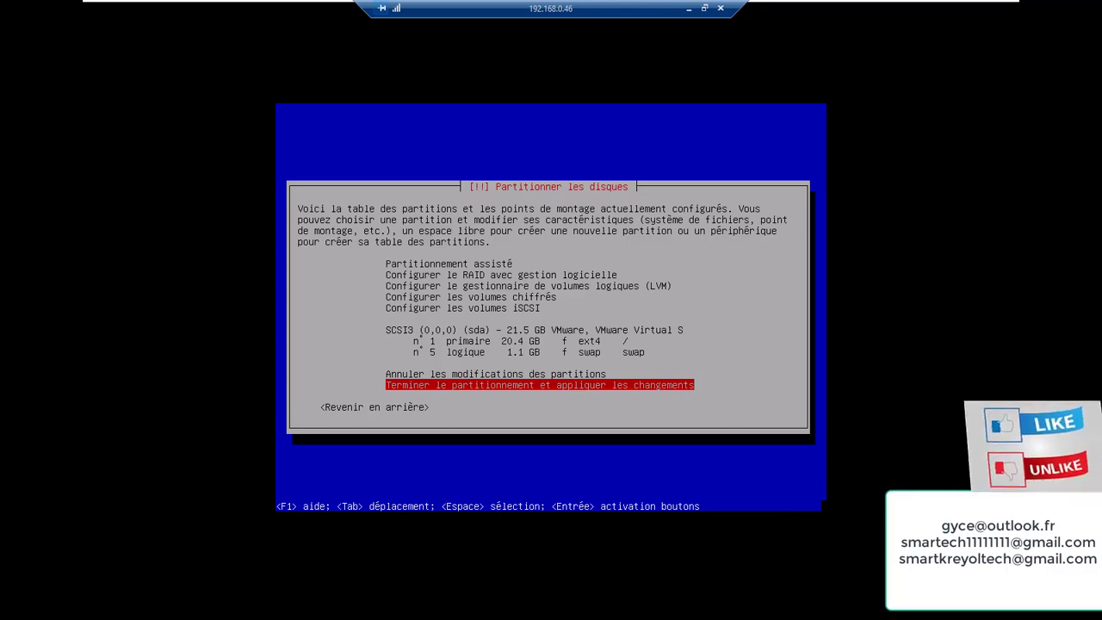
{"action": "key", "text": "Return"}
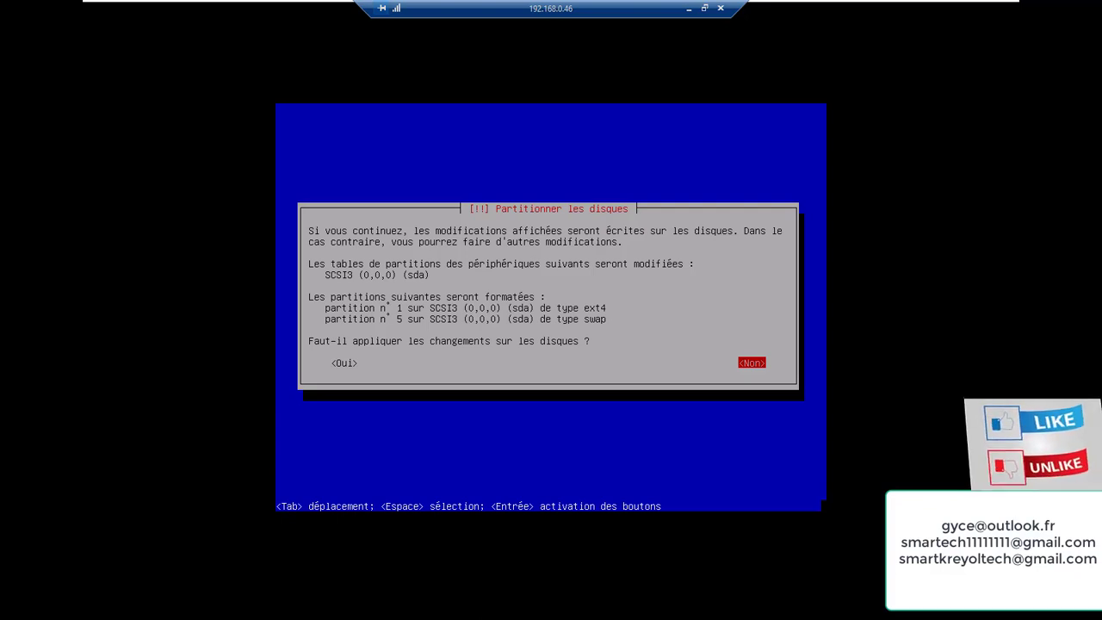
Confirm writing the partition changes to disk, then minimize the VM and Remote Desktop windows and restore the session
{"action": "key", "text": "Tab"}
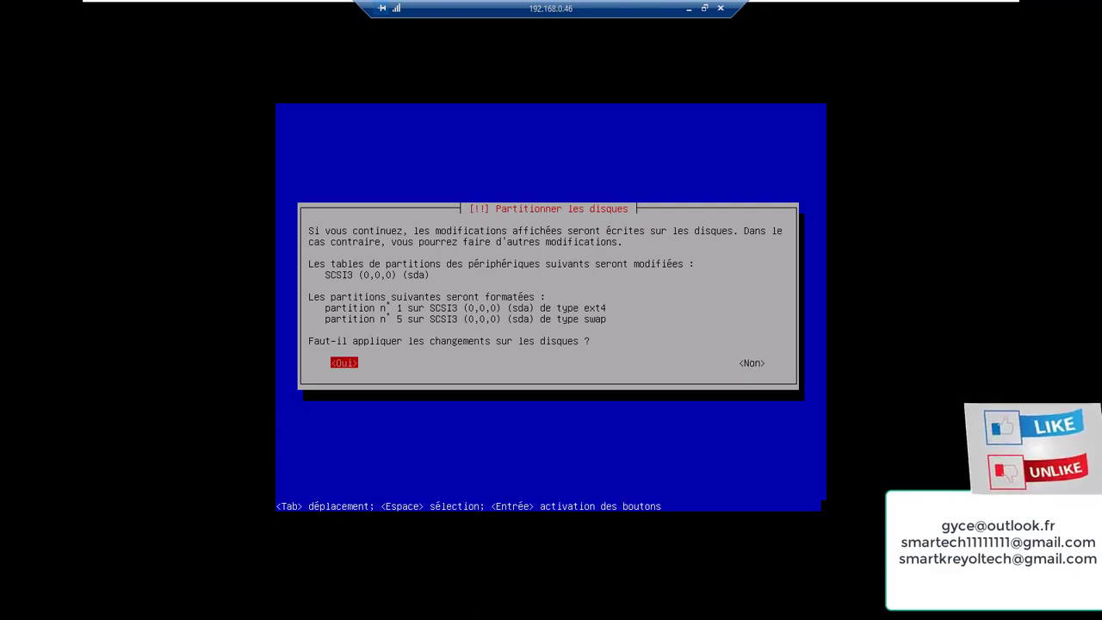
{"action": "key", "text": "Return"}
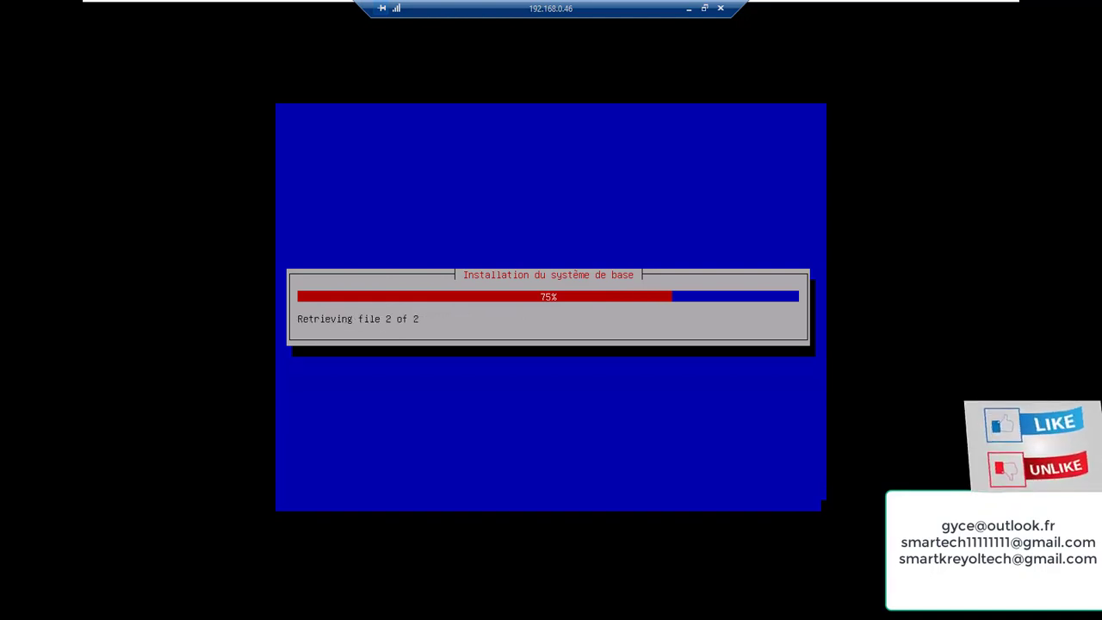
{"action": "mouse_move", "coordinate": [918, 7]}
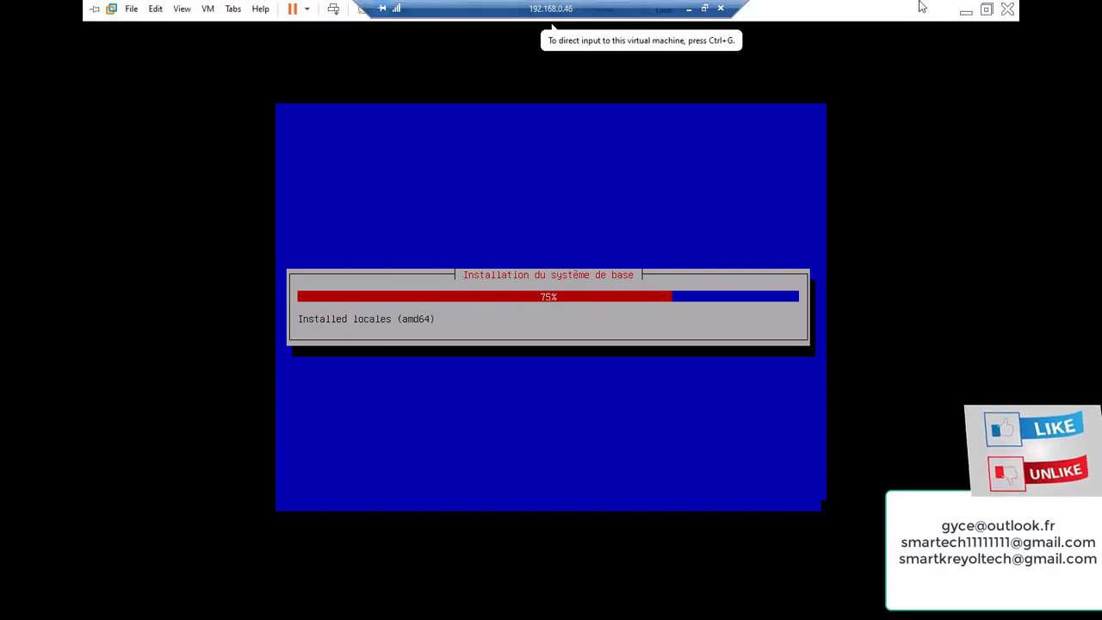
{"action": "left_click", "coordinate": [964, 11]}
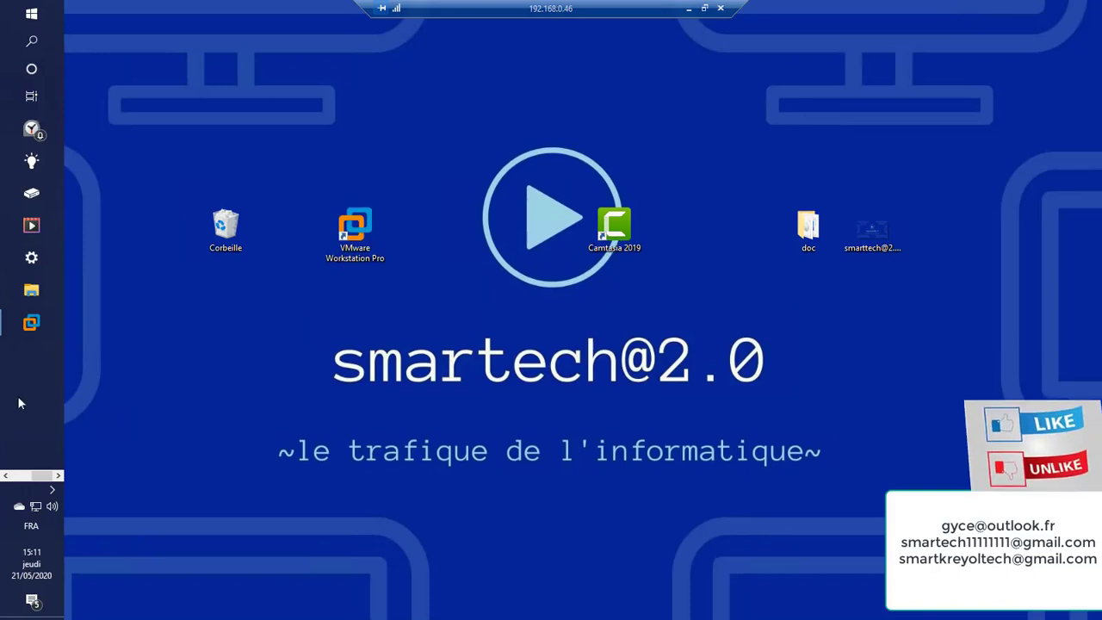
{"action": "left_click", "coordinate": [12, 475]}
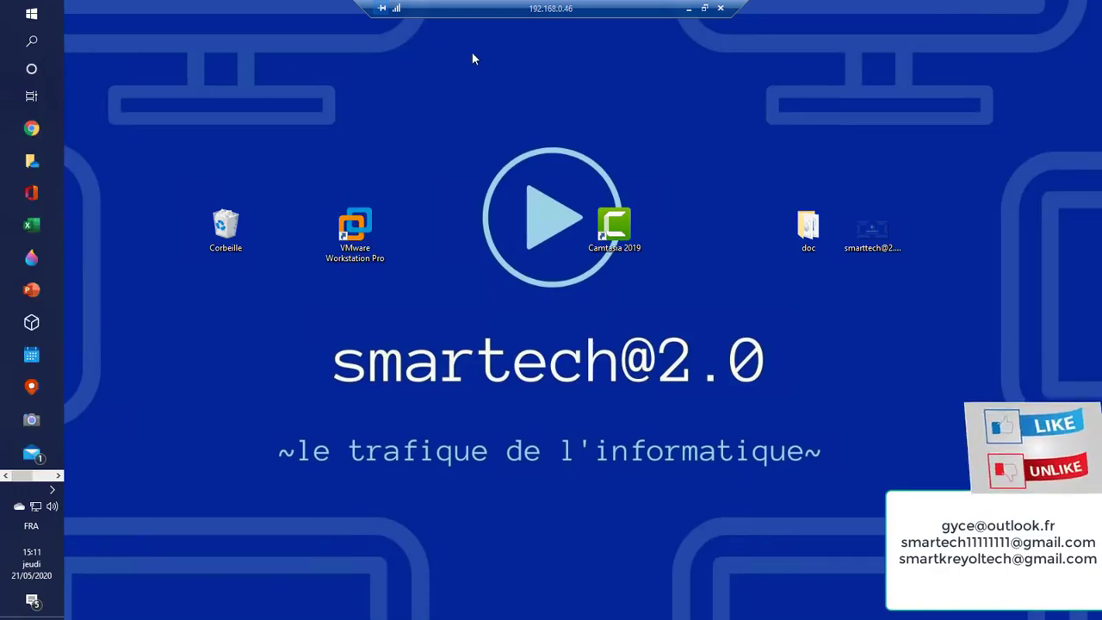
{"action": "left_click", "coordinate": [687, 8]}
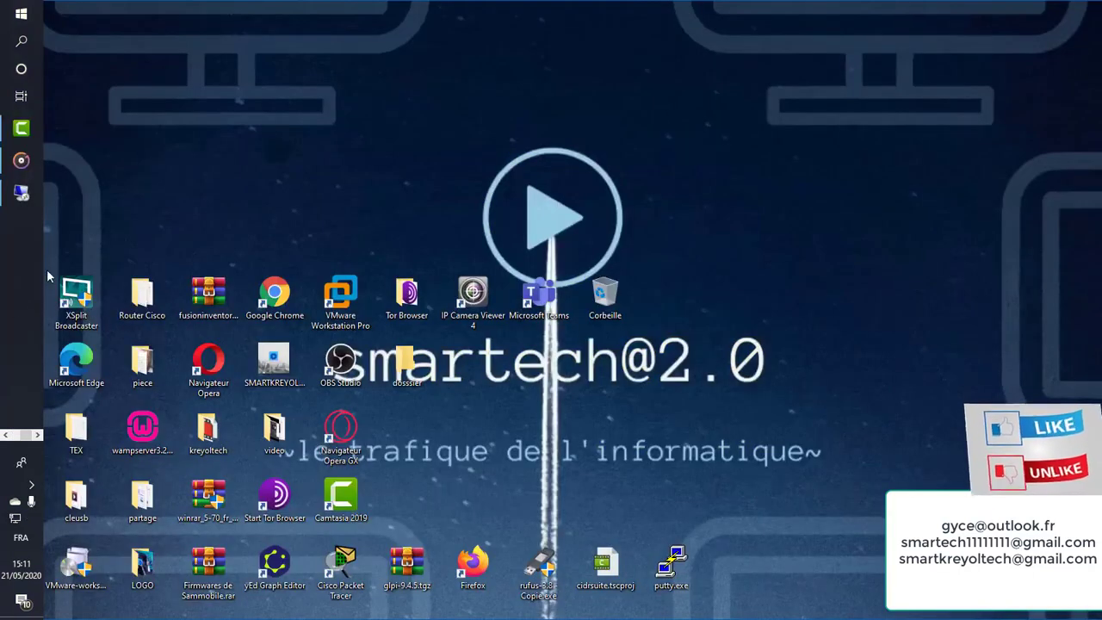
{"action": "left_click", "coordinate": [22, 452]}
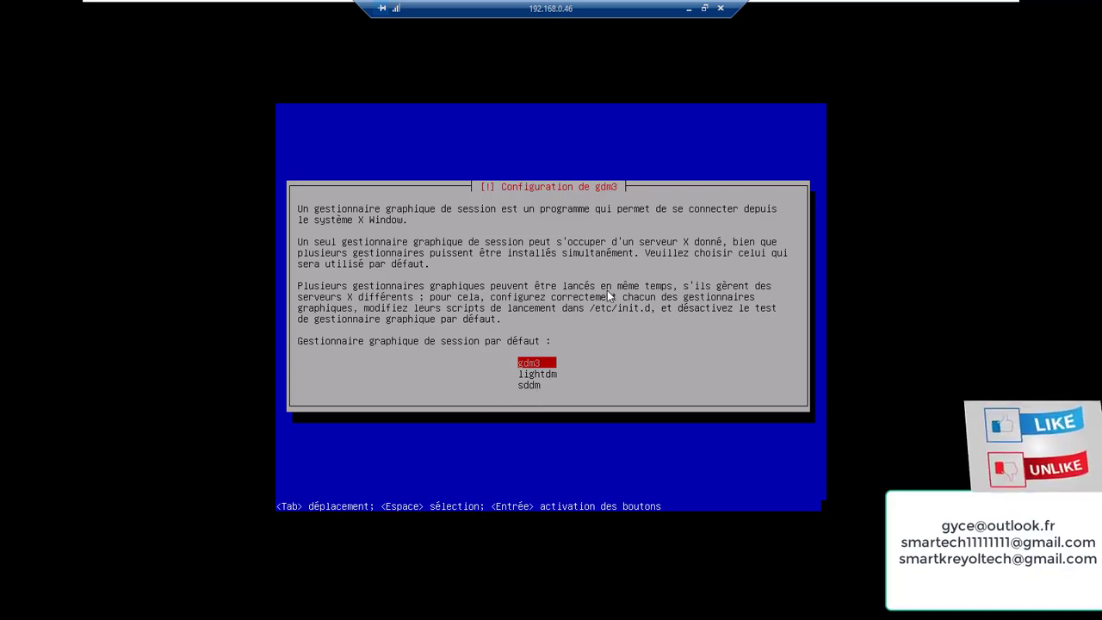
Keep gdm3 as the default display manager so the installation continues
{"action": "left_click", "coordinate": [565, 362]}
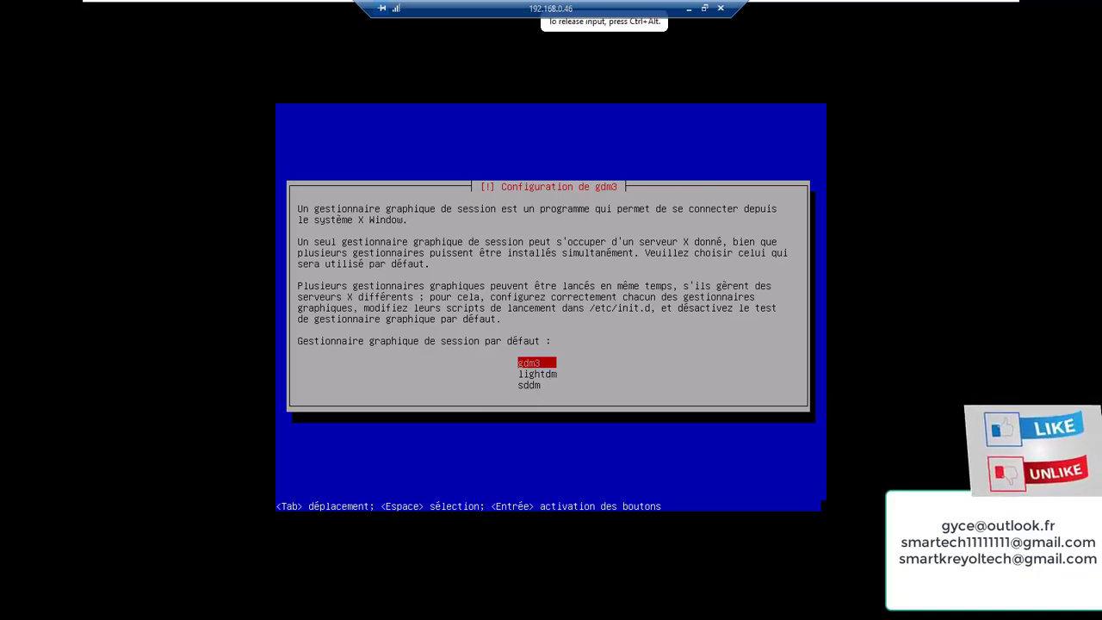
{"action": "key", "text": "Return"}
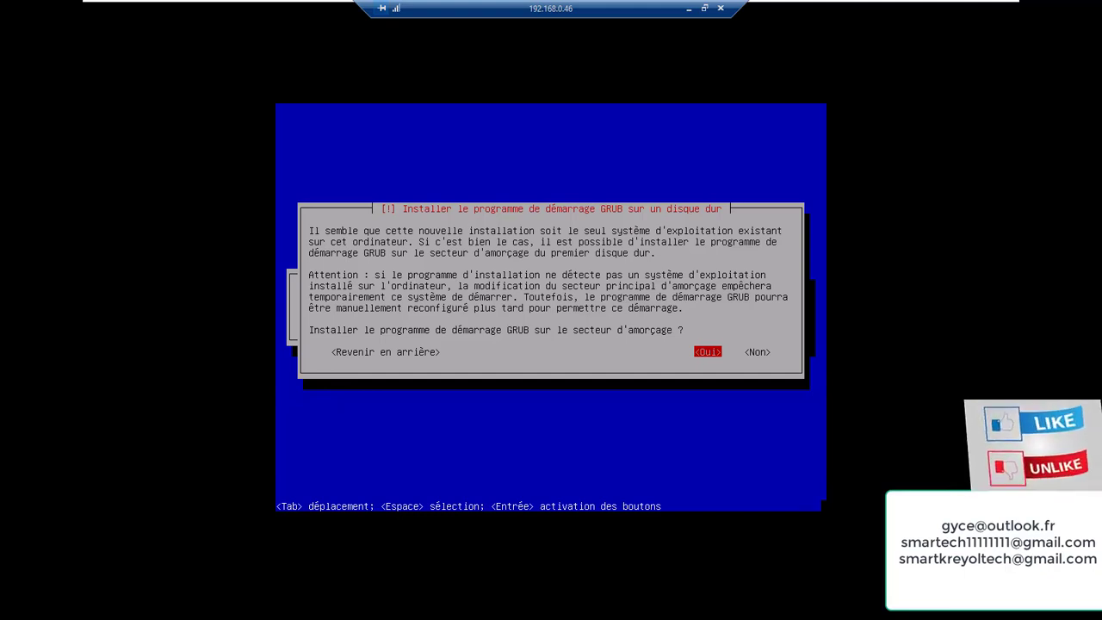
Install the GRUB boot loader on /dev/sda
{"action": "key", "text": "Return"}
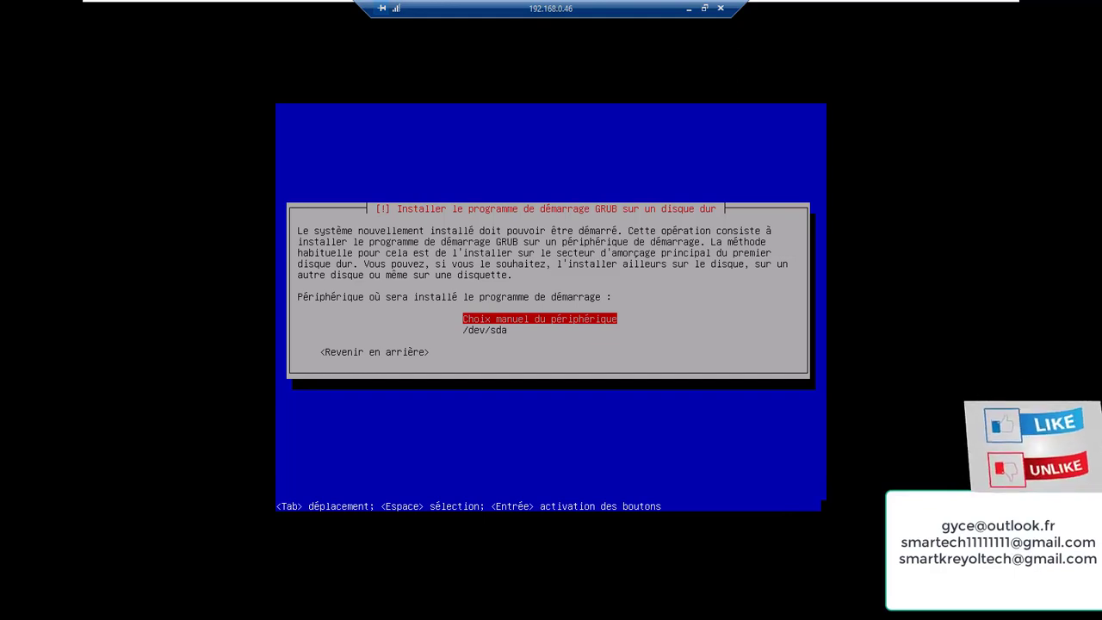
{"action": "key", "text": "Down"}
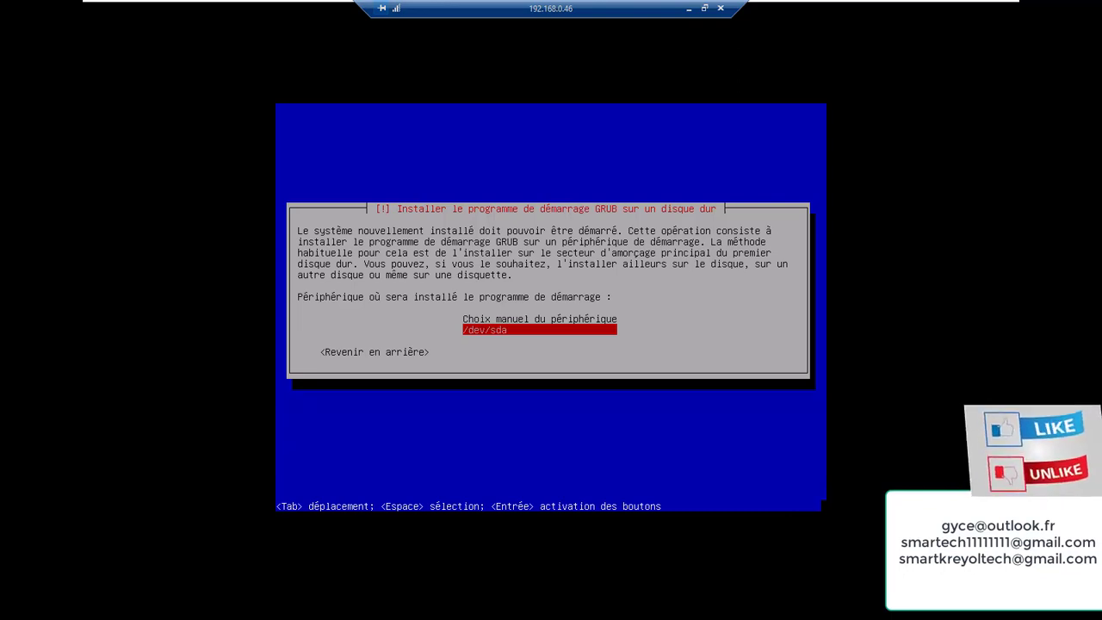
{"action": "key", "text": "Return"}
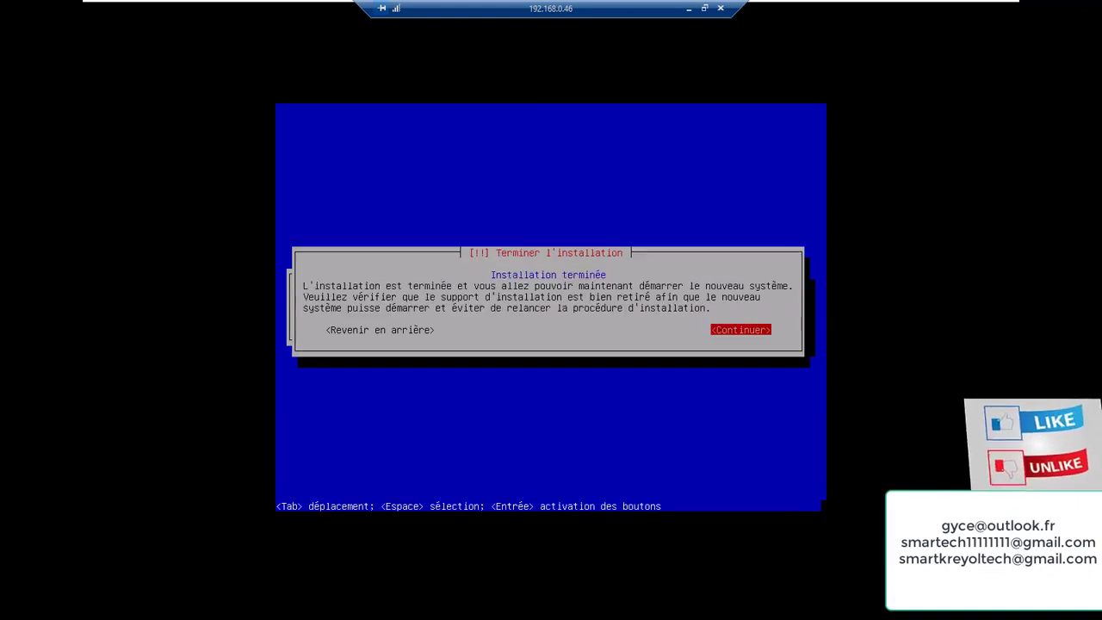
Finish the installation and let the VM reboot to the Debian login screen
{"action": "key", "text": "Return"}
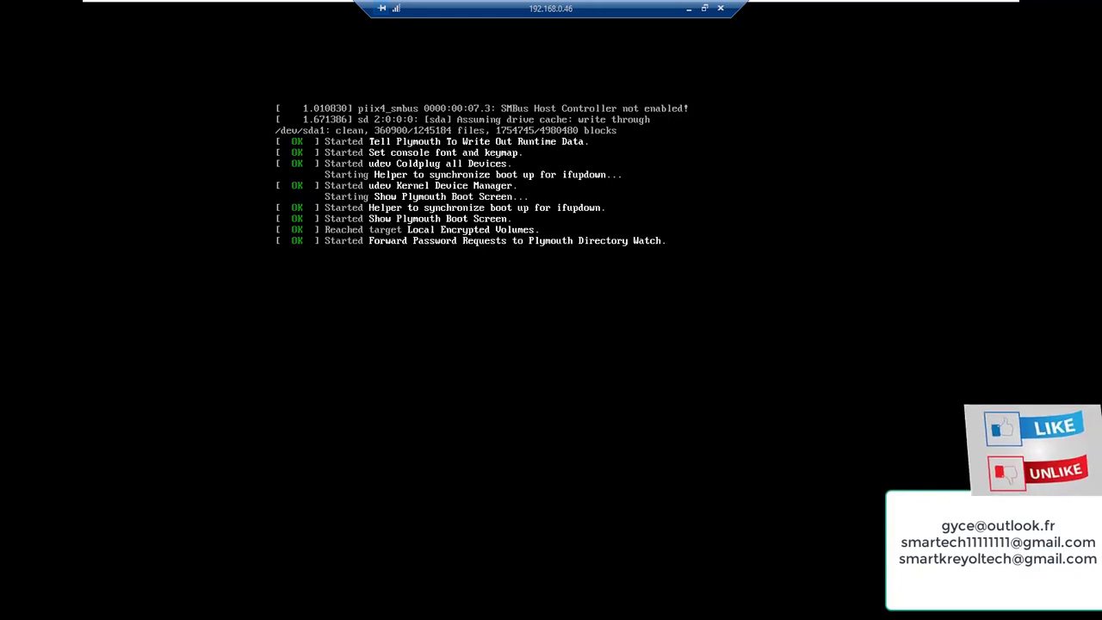
{"action": "left_click", "coordinate": [431, 534]}
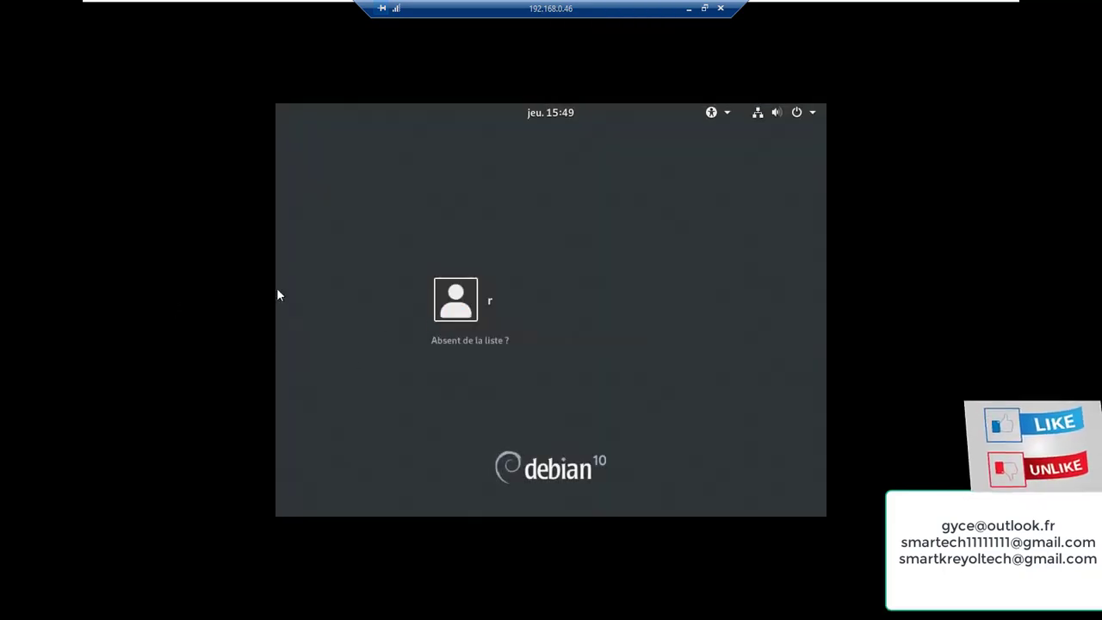
Sign in as the listed user with the account password
{"action": "left_click", "coordinate": [312, 295]}
{"action": "left_click", "coordinate": [457, 297]}
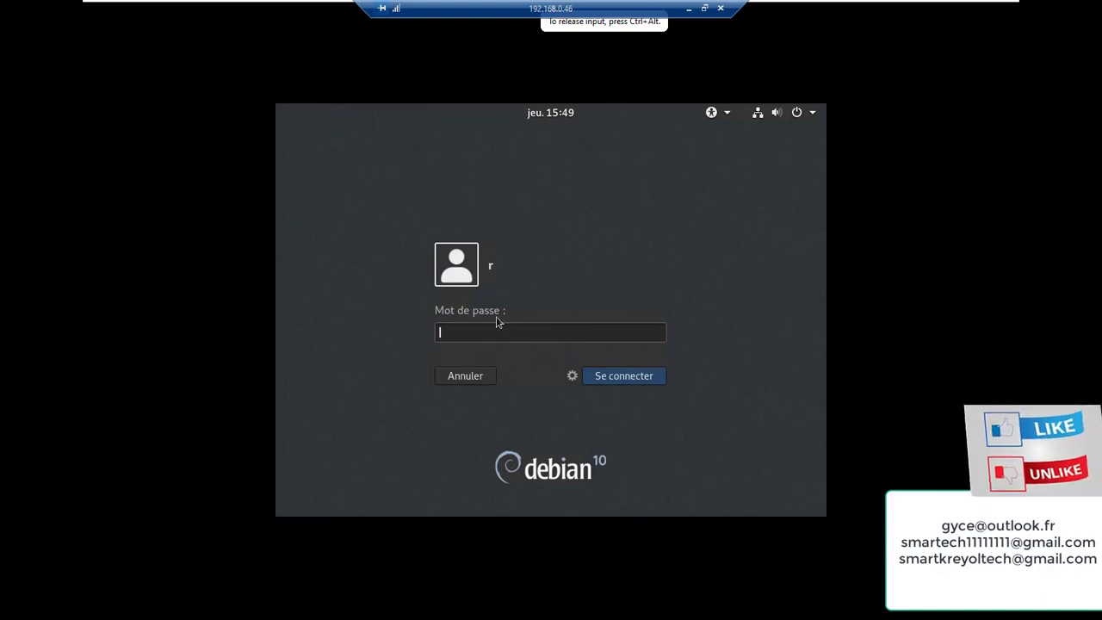
{"action": "type", "text": "r"}
{"action": "key", "text": "Return"}
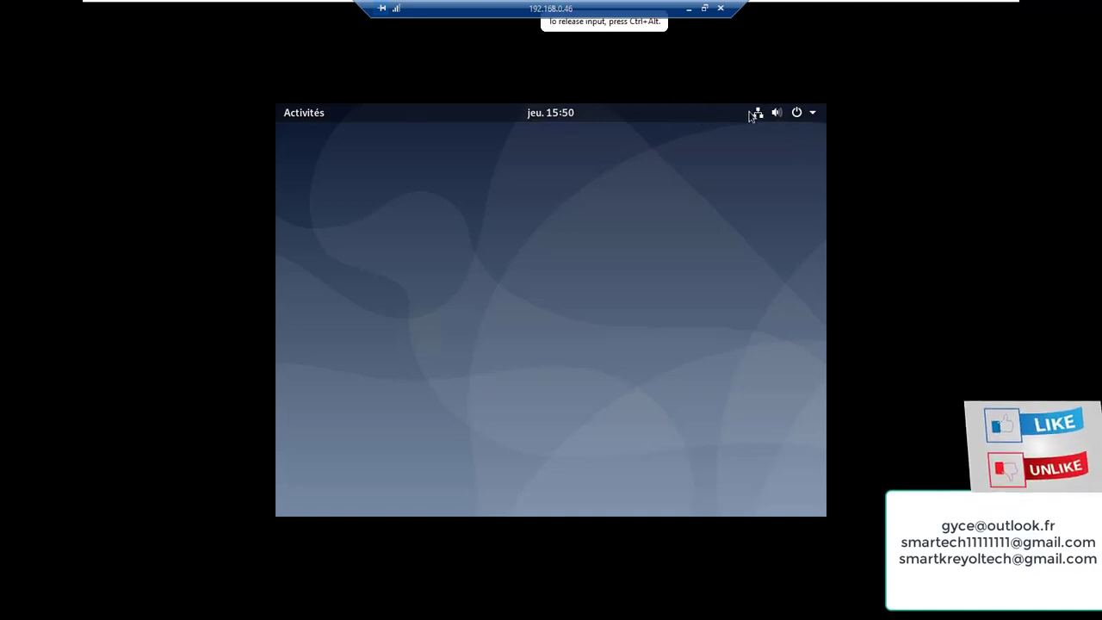
Launch Files on the home folder from Activités and browse the applications grid
{"action": "left_click", "coordinate": [308, 117]}
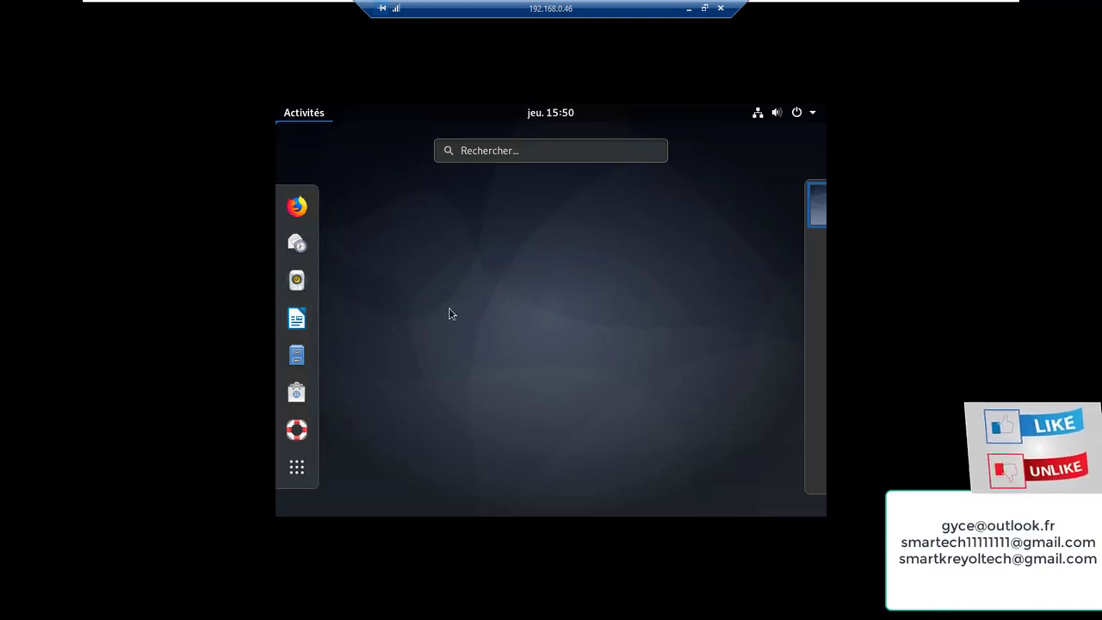
{"action": "left_click", "coordinate": [299, 362]}
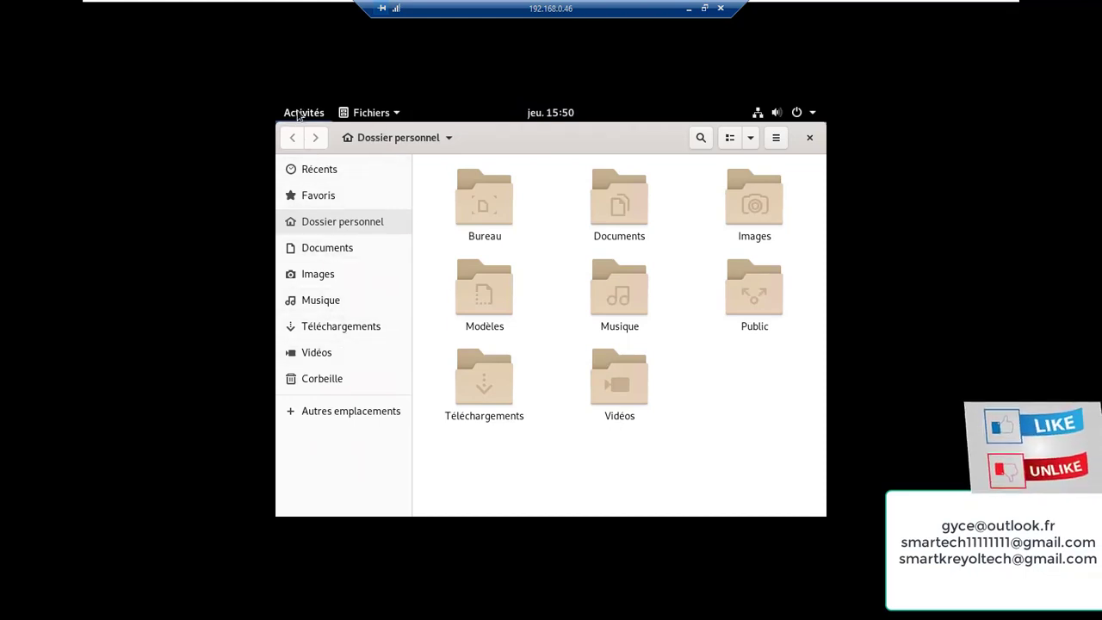
{"action": "left_click", "coordinate": [298, 114]}
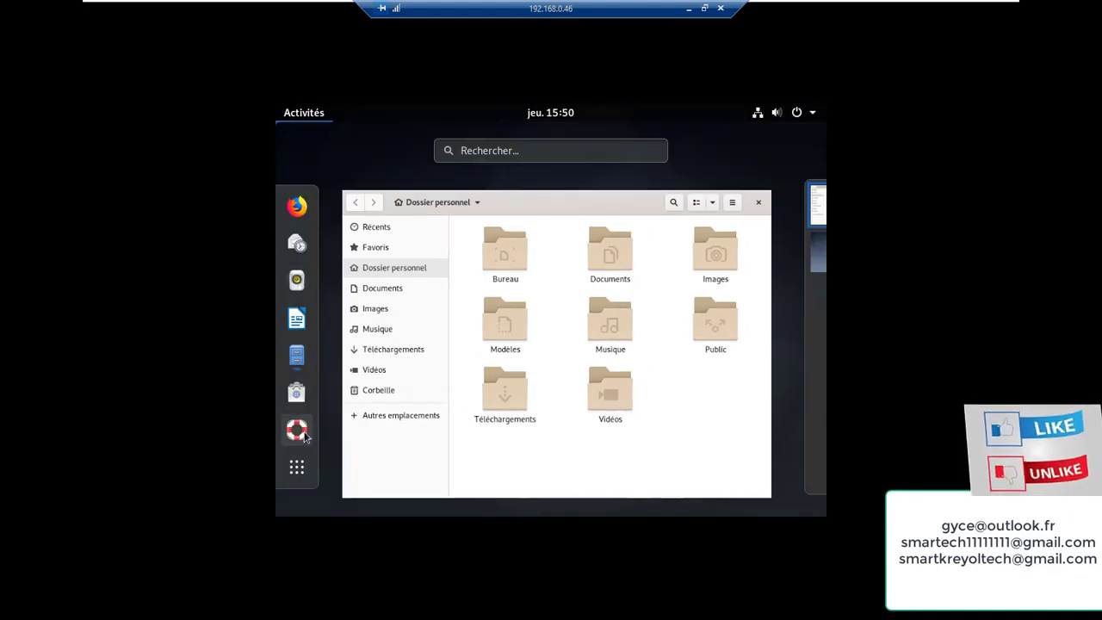
{"action": "left_click", "coordinate": [301, 475]}
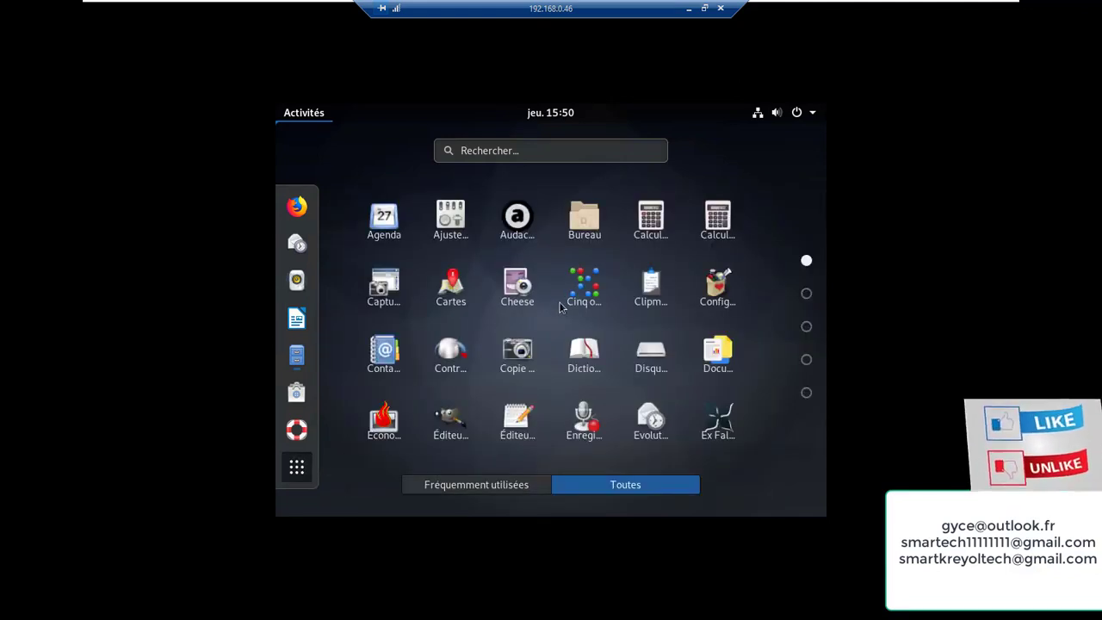
{"action": "scroll", "coordinate": [559, 307], "scroll_direction": "down", "scroll_amount": 4}
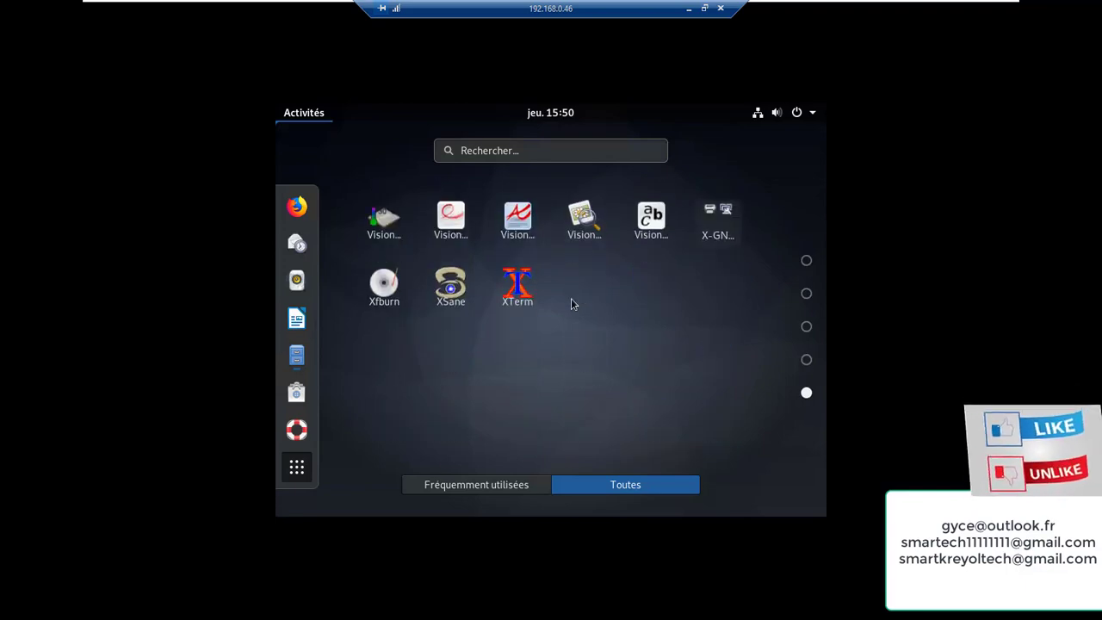
{"action": "scroll", "coordinate": [571, 298], "scroll_direction": "up", "scroll_amount": 4}
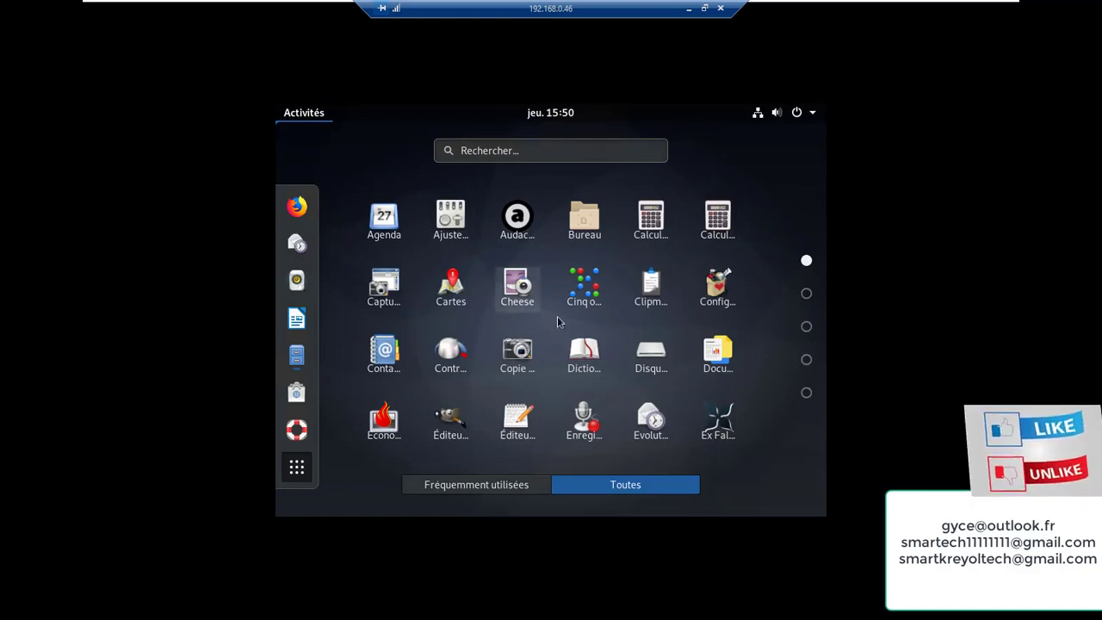
{"action": "left_click", "coordinate": [316, 117]}
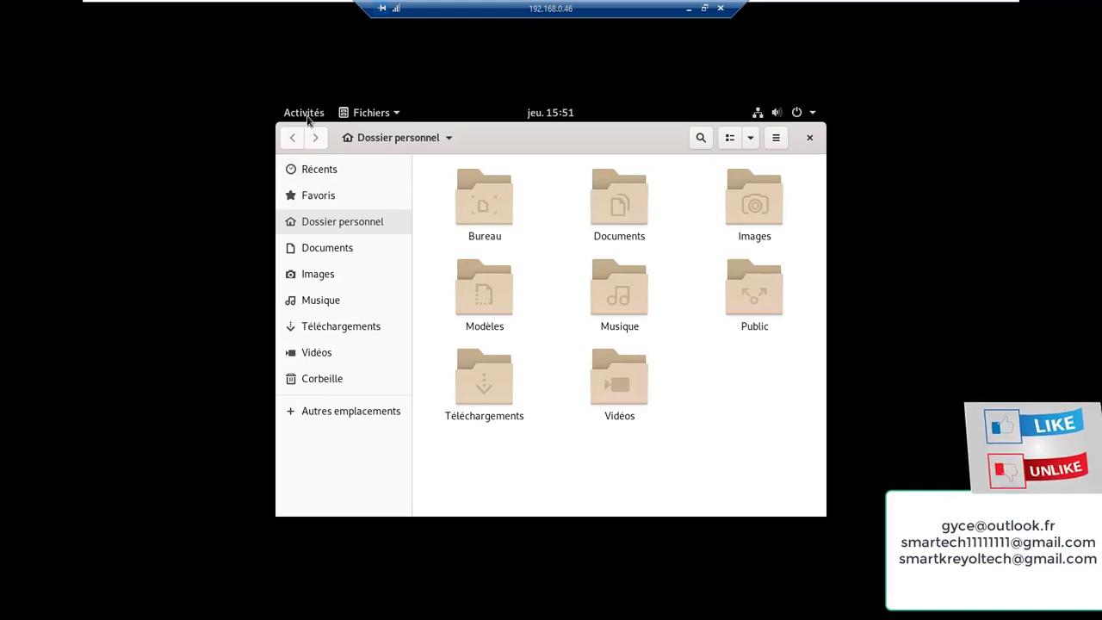
Search the Activités overview for 'ter' to find a terminal
{"action": "left_click", "coordinate": [308, 118]}
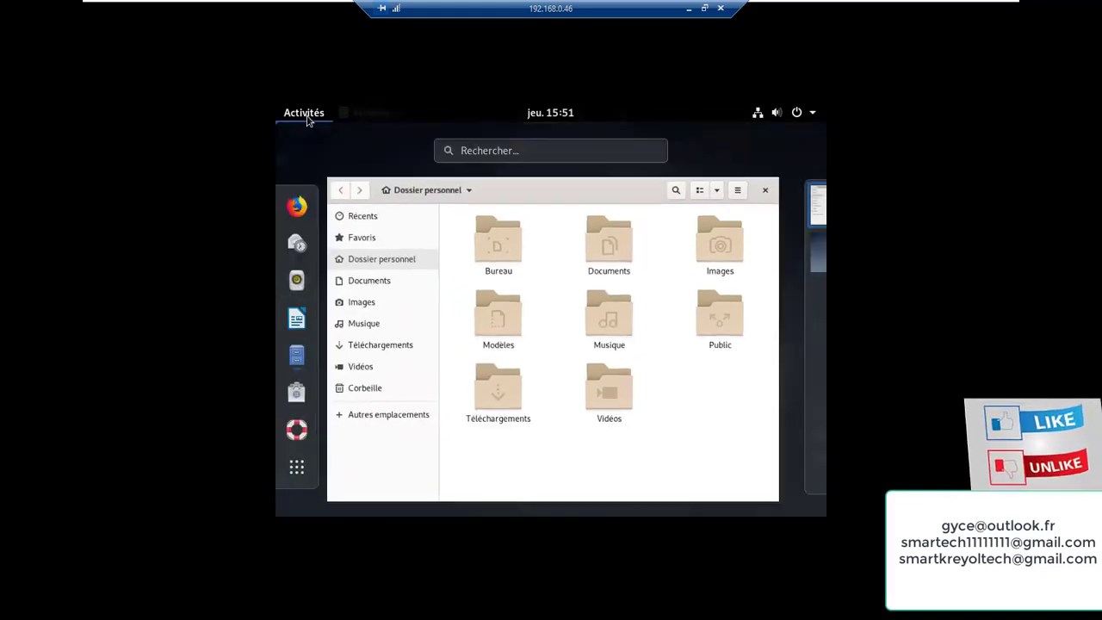
{"action": "left_click", "coordinate": [462, 147]}
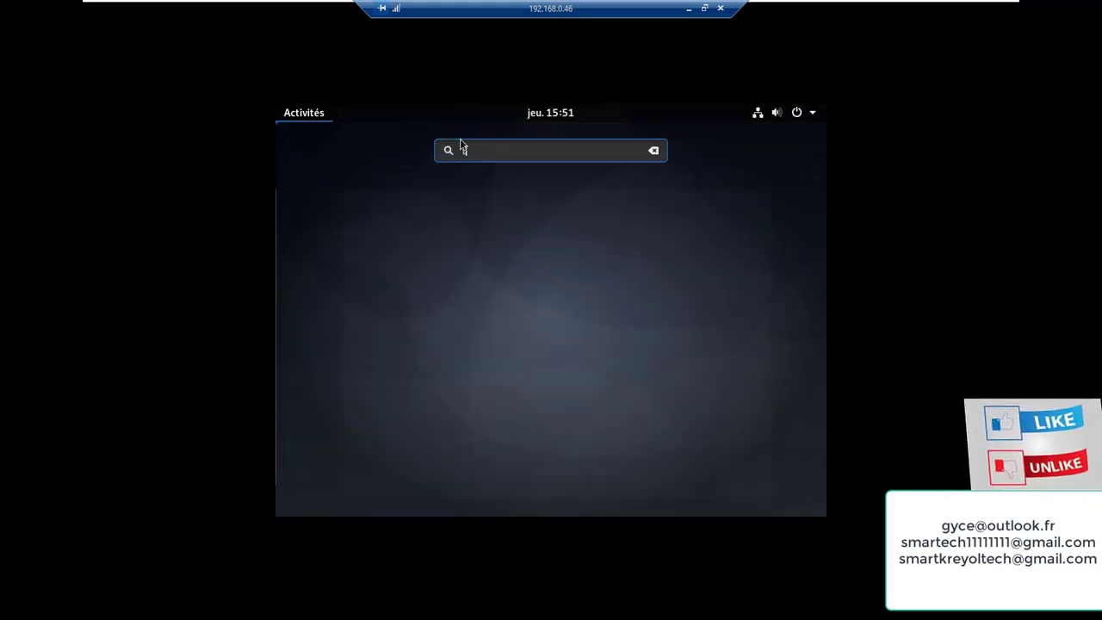
{"action": "type", "text": "ter"}
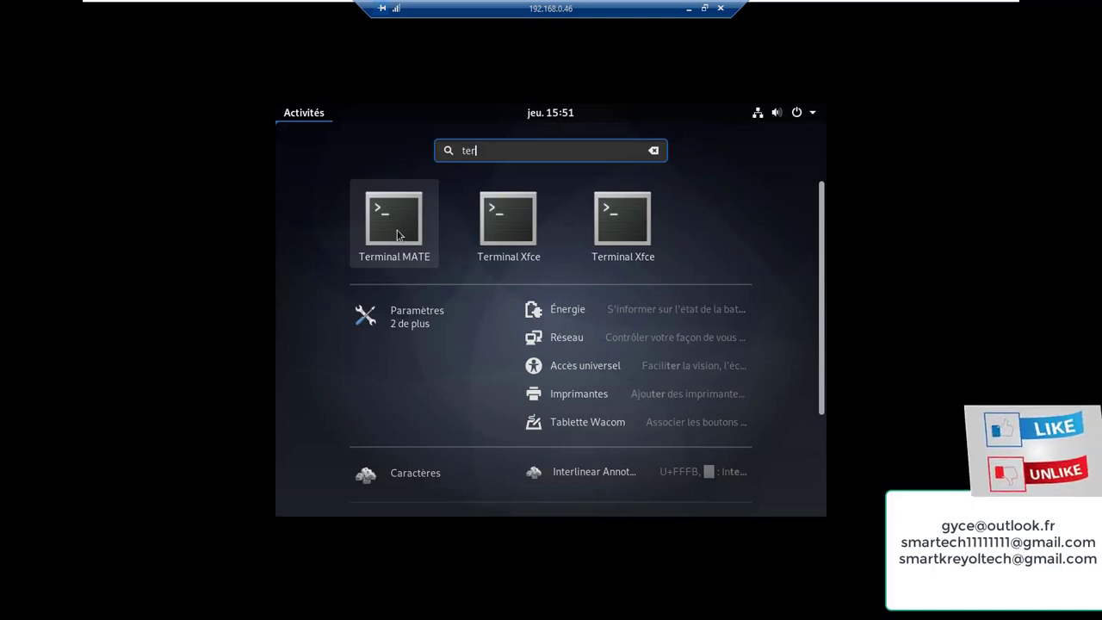
Open a MATE terminal, become root with su, and run ip addr to show 192.166.6.131/24 on ens33
{"action": "left_click", "coordinate": [398, 234]}
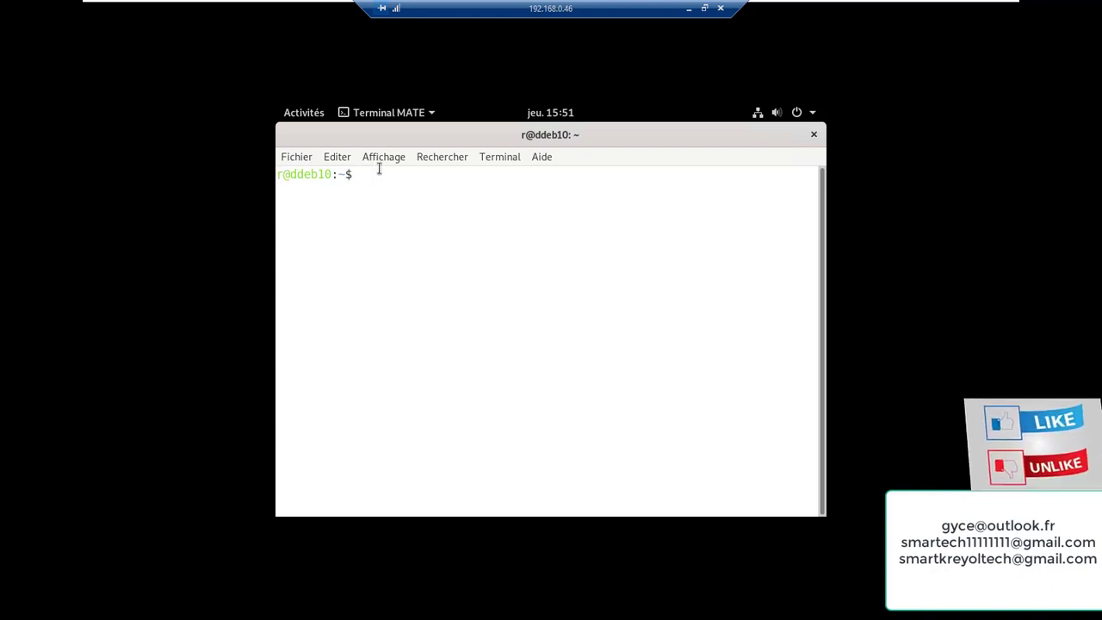
{"action": "type", "text": "su"}
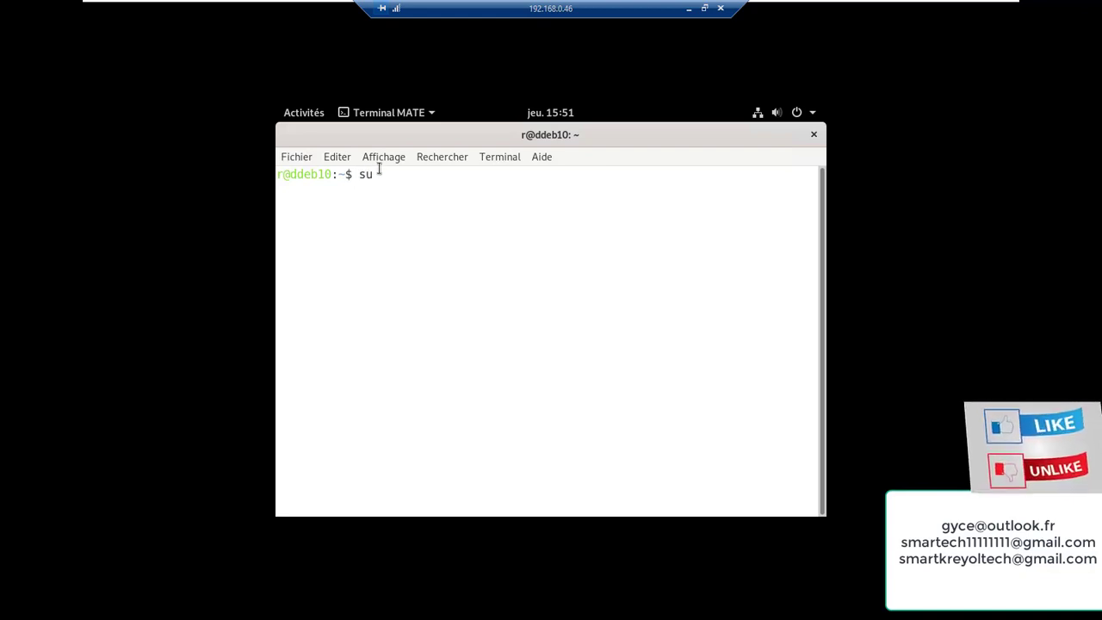
{"action": "key", "text": "Return"}
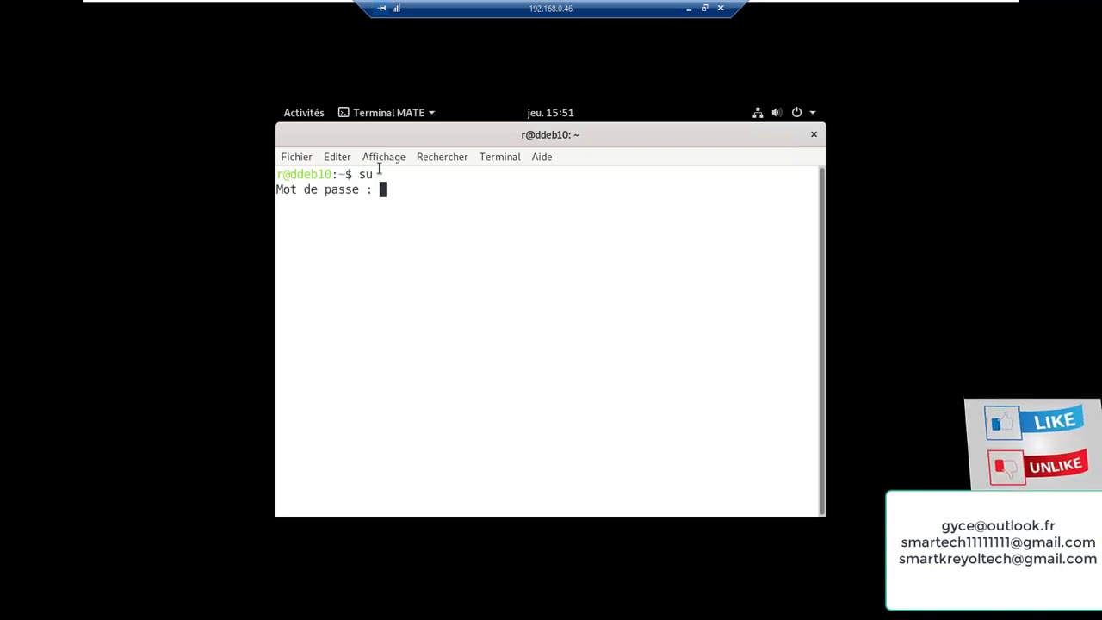
{"action": "key", "text": "Return"}
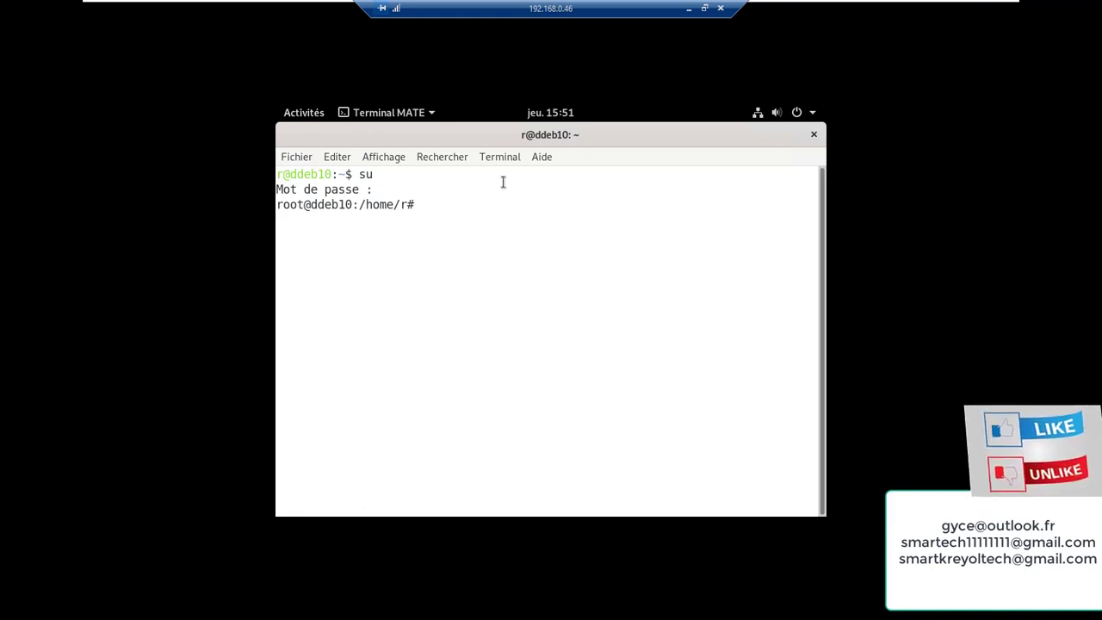
{"action": "type", "text": "ip a"}
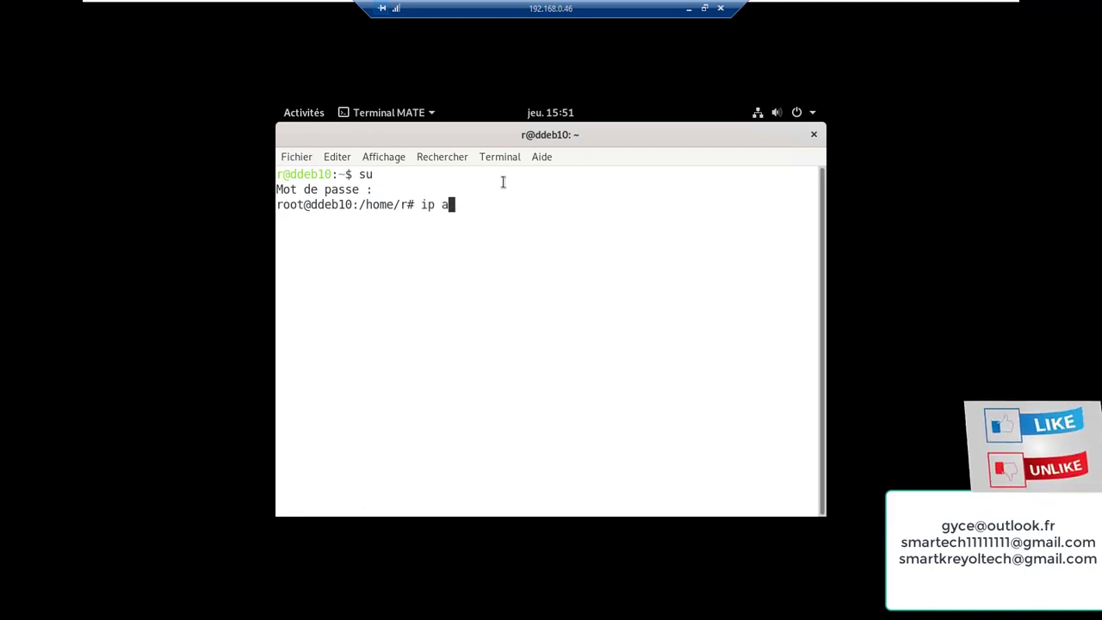
{"action": "type", "text": "ddr"}
{"action": "key", "text": "Return"}
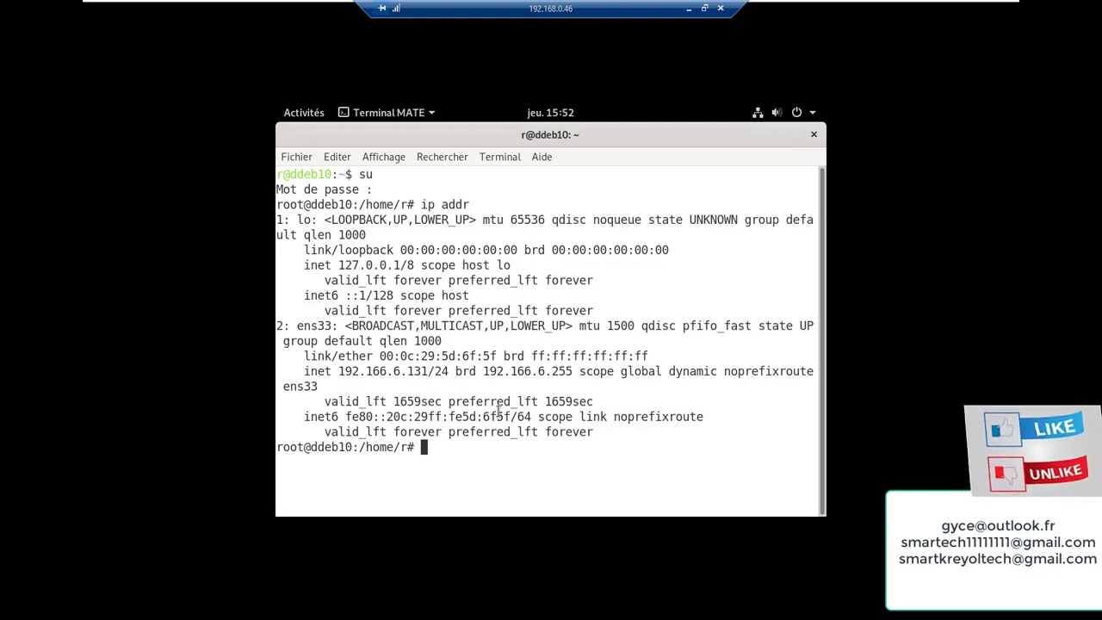
Launch Firefox, close the terminal, and search for google, then start the 'I'm not a robot' check
{"action": "left_click", "coordinate": [308, 114]}
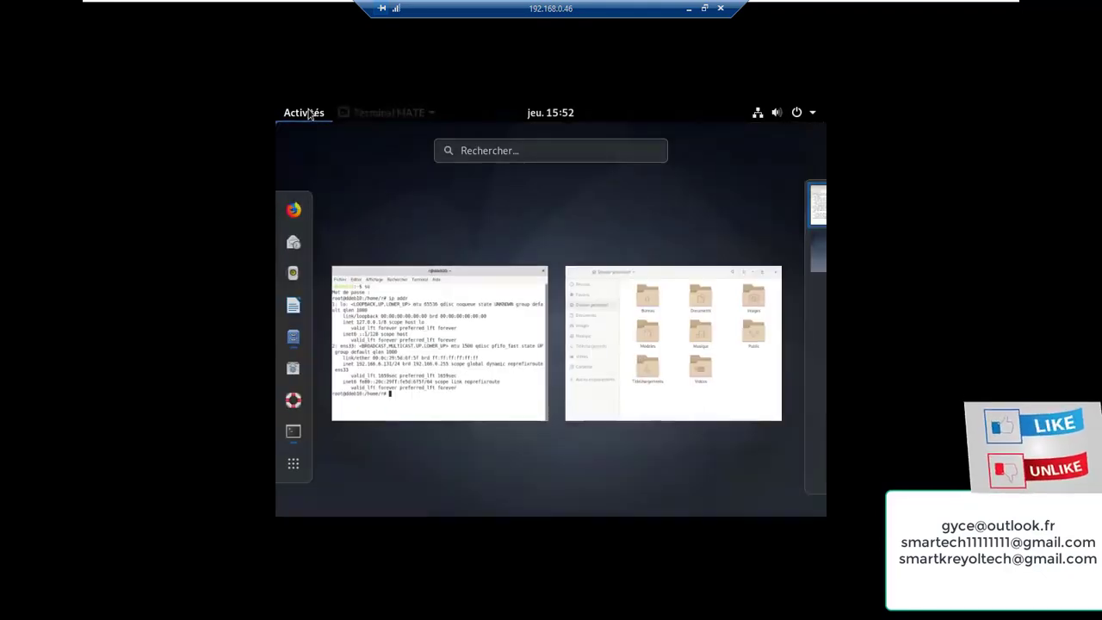
{"action": "left_click", "coordinate": [295, 211]}
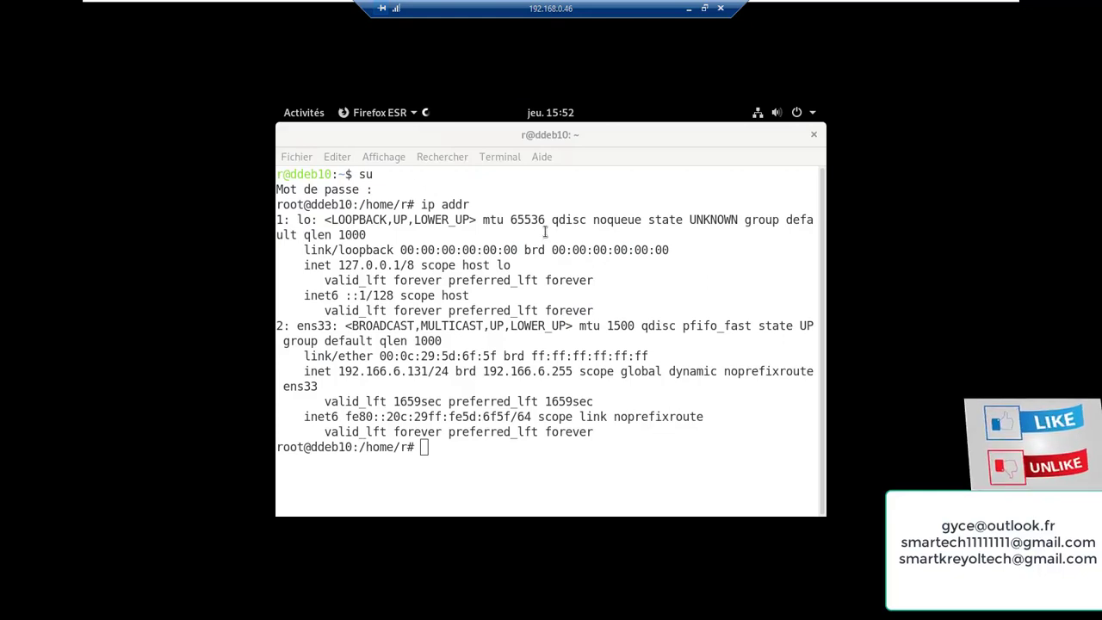
{"action": "left_click", "coordinate": [815, 135]}
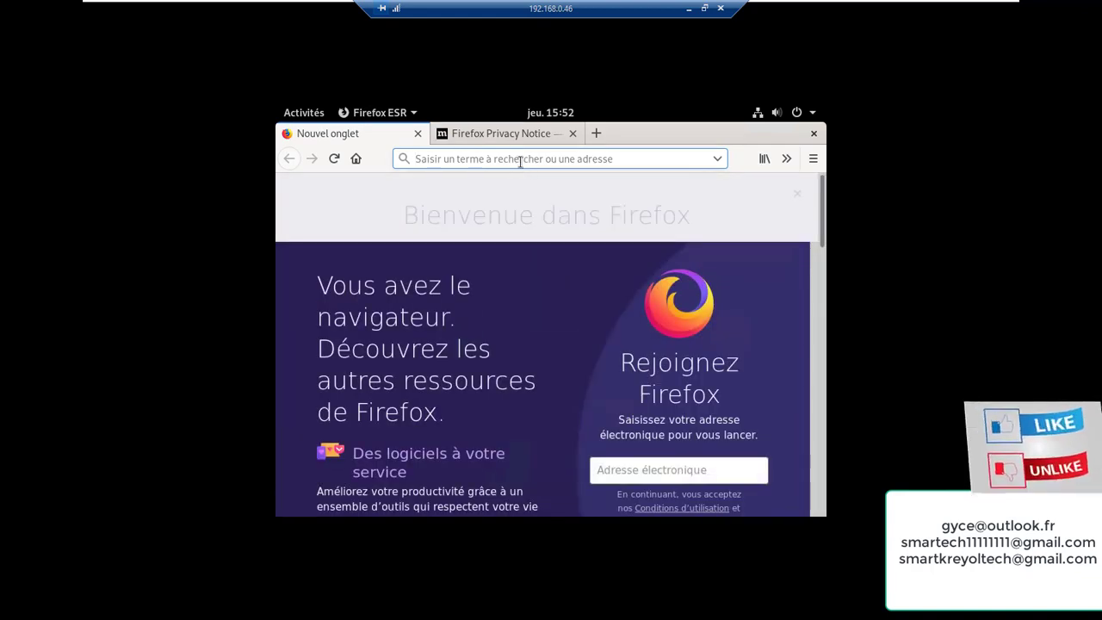
{"action": "type", "text": "goo"}
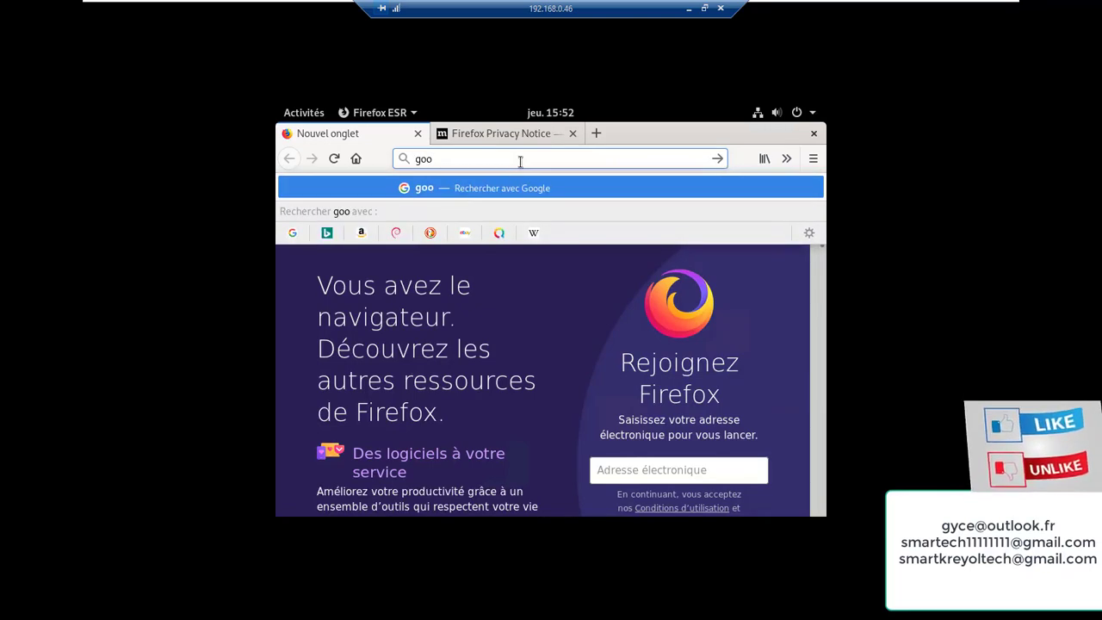
{"action": "type", "text": "gle"}
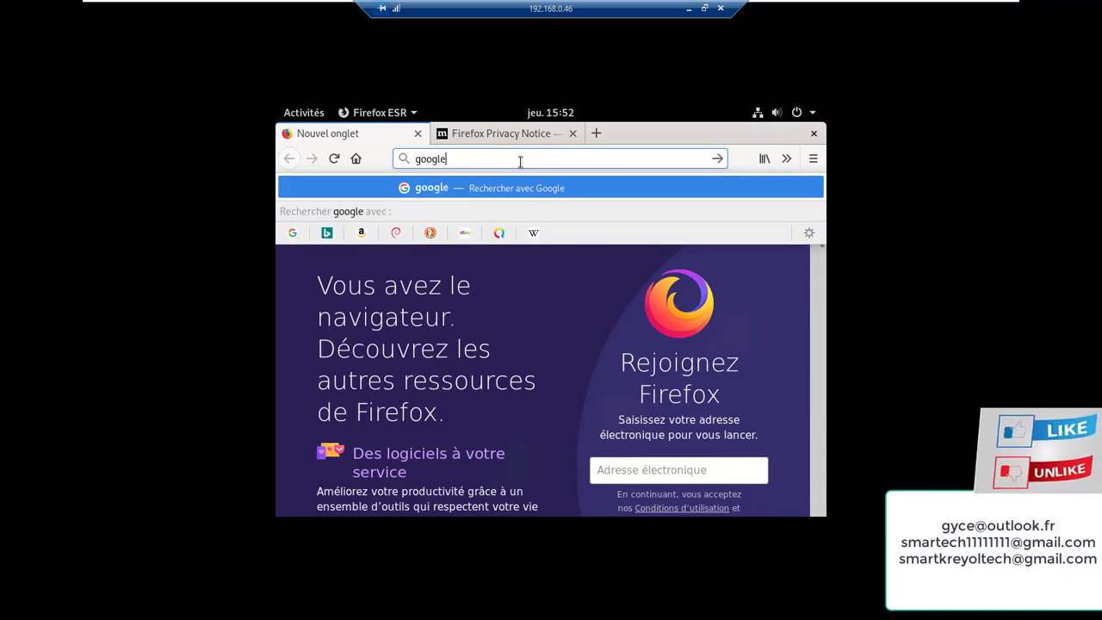
{"action": "key", "text": "Return"}
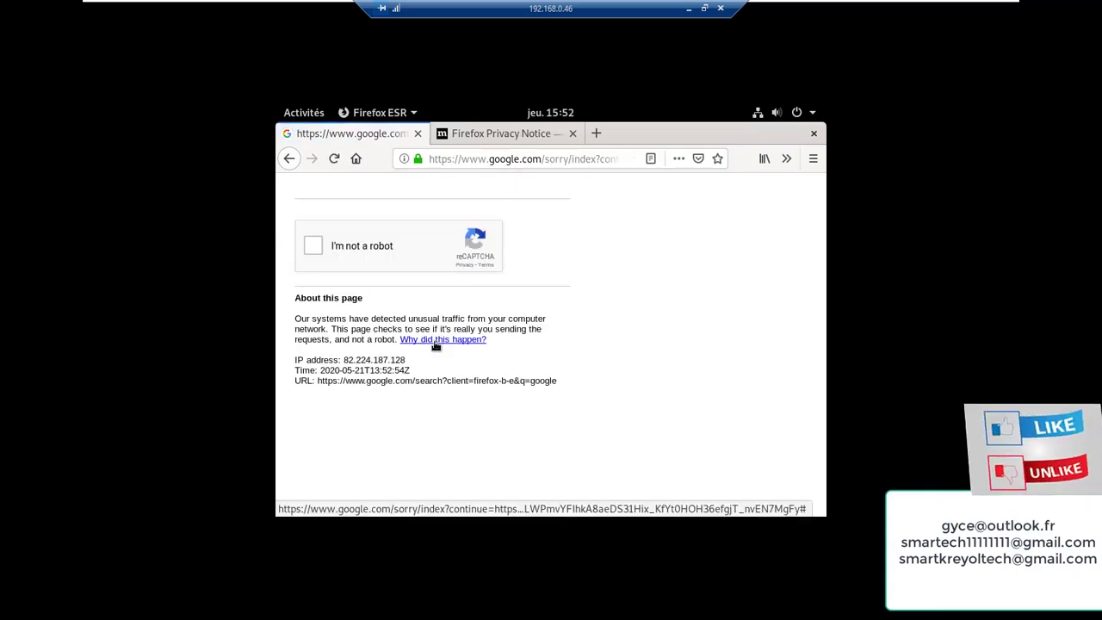
{"action": "left_click", "coordinate": [315, 247]}
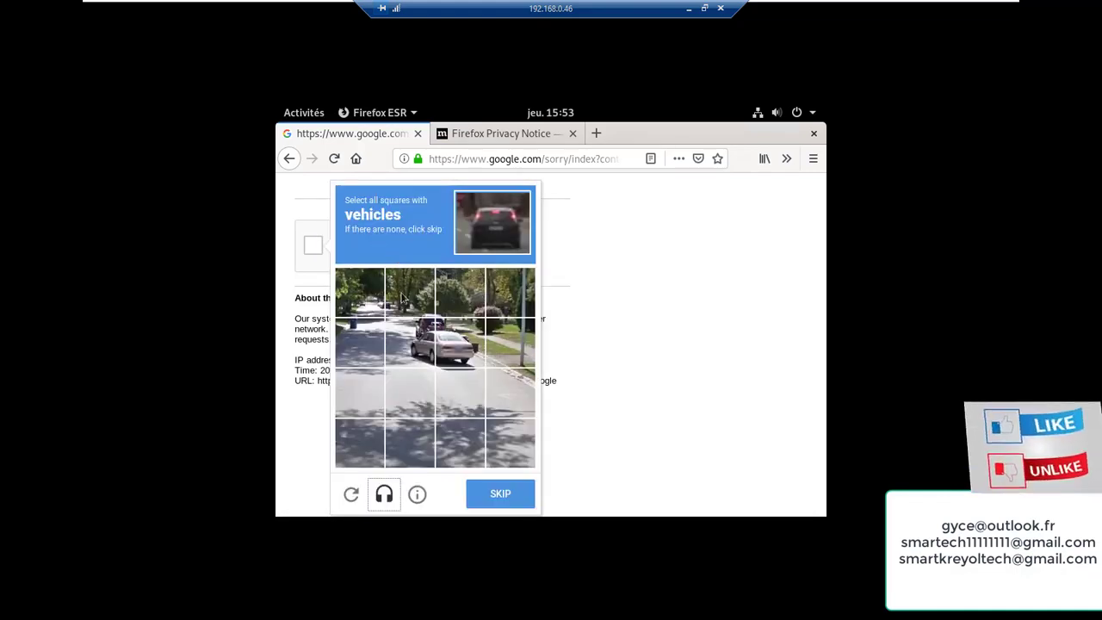
Select the four vehicle tiles in the first reCAPTCHA image challenge and continue
{"action": "left_click", "coordinate": [420, 337]}
{"action": "left_click", "coordinate": [456, 351]}
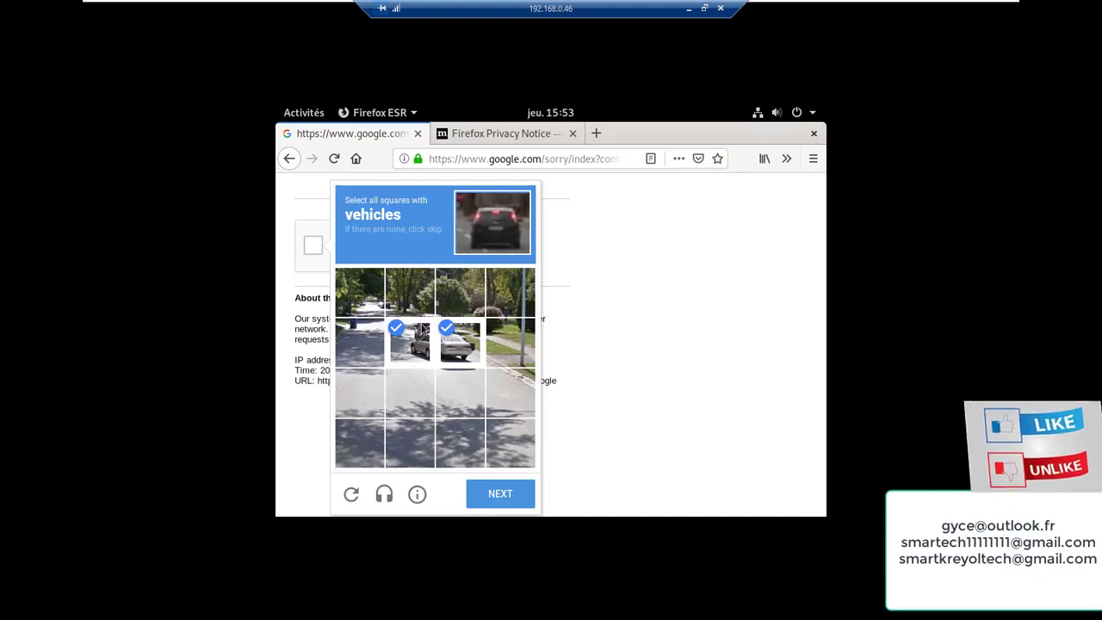
{"action": "left_click", "coordinate": [426, 306]}
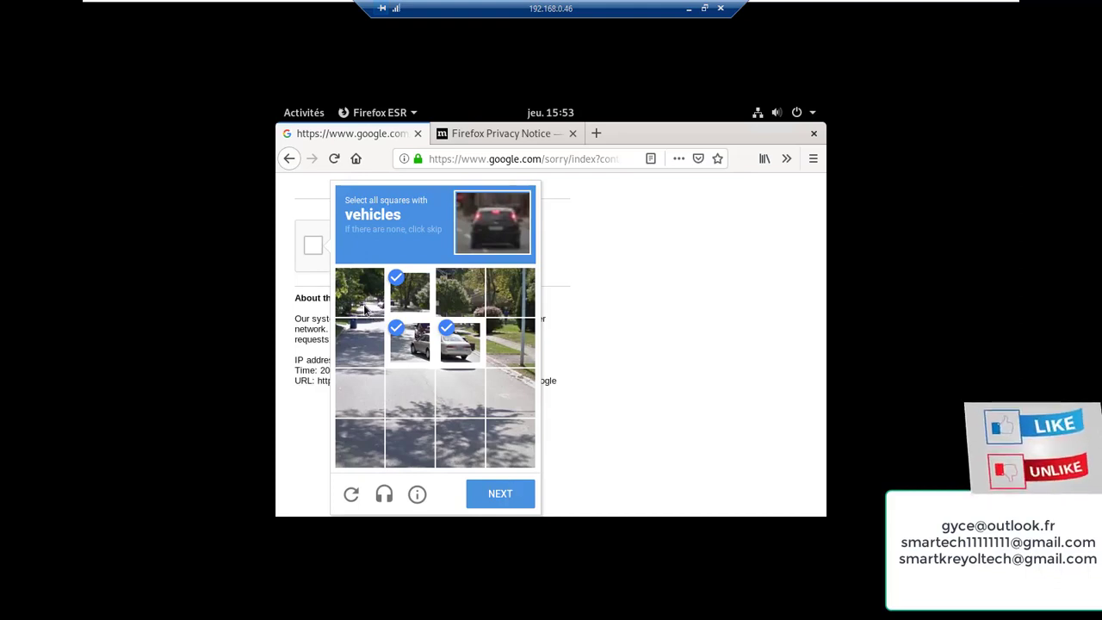
{"action": "left_click", "coordinate": [365, 309]}
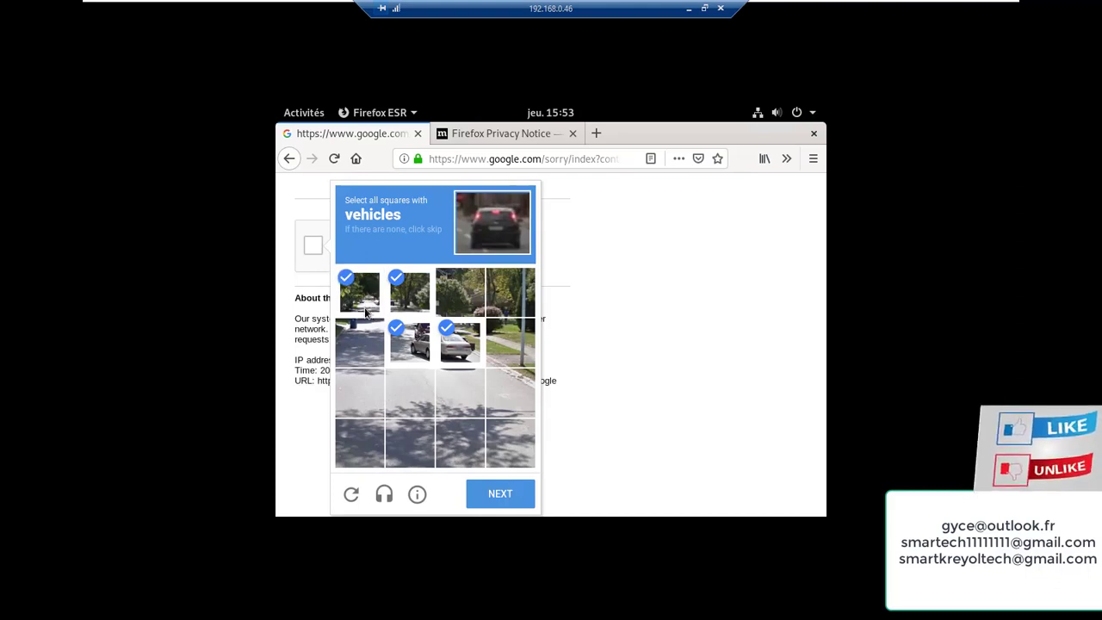
{"action": "left_click", "coordinate": [506, 492]}
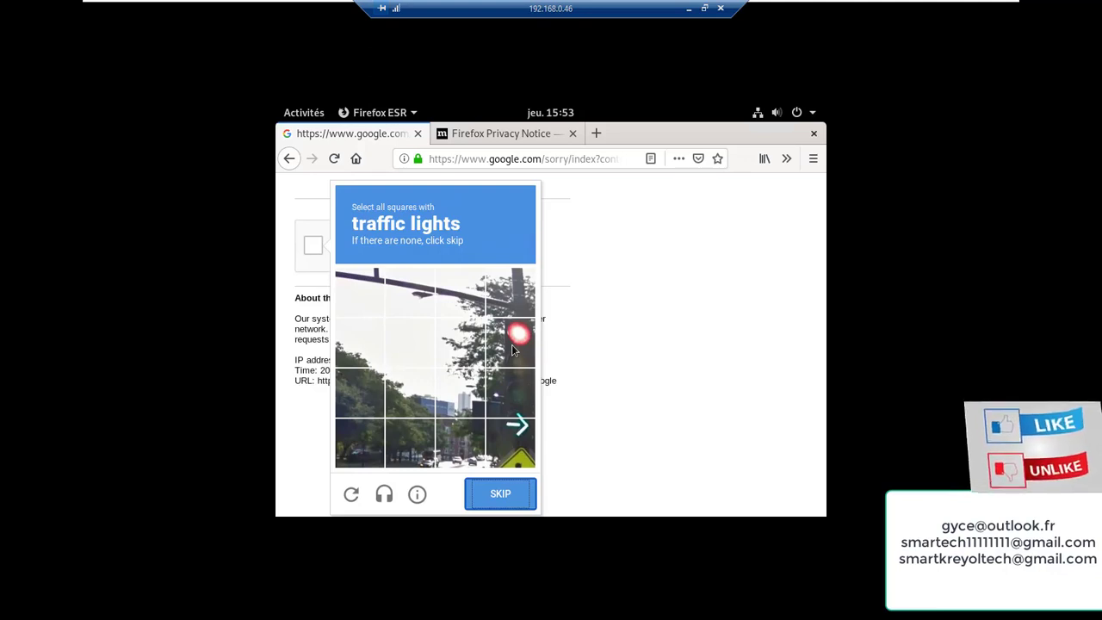
Select the two traffic light tiles and verify to load the google search results
{"action": "left_click", "coordinate": [511, 345]}
{"action": "left_click", "coordinate": [514, 394]}
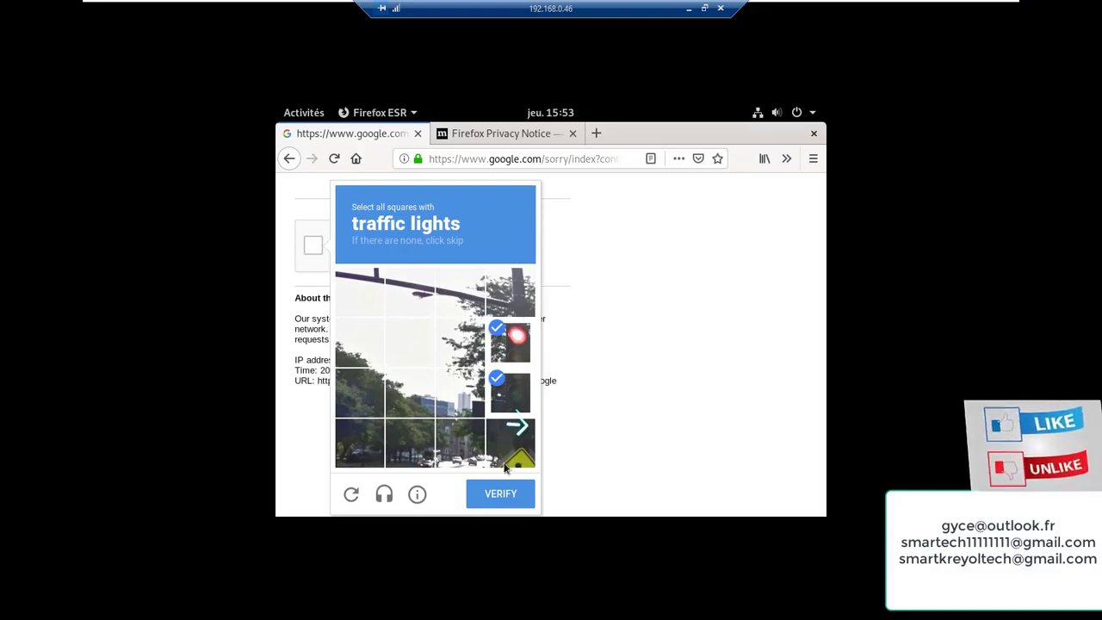
{"action": "left_click", "coordinate": [508, 494]}
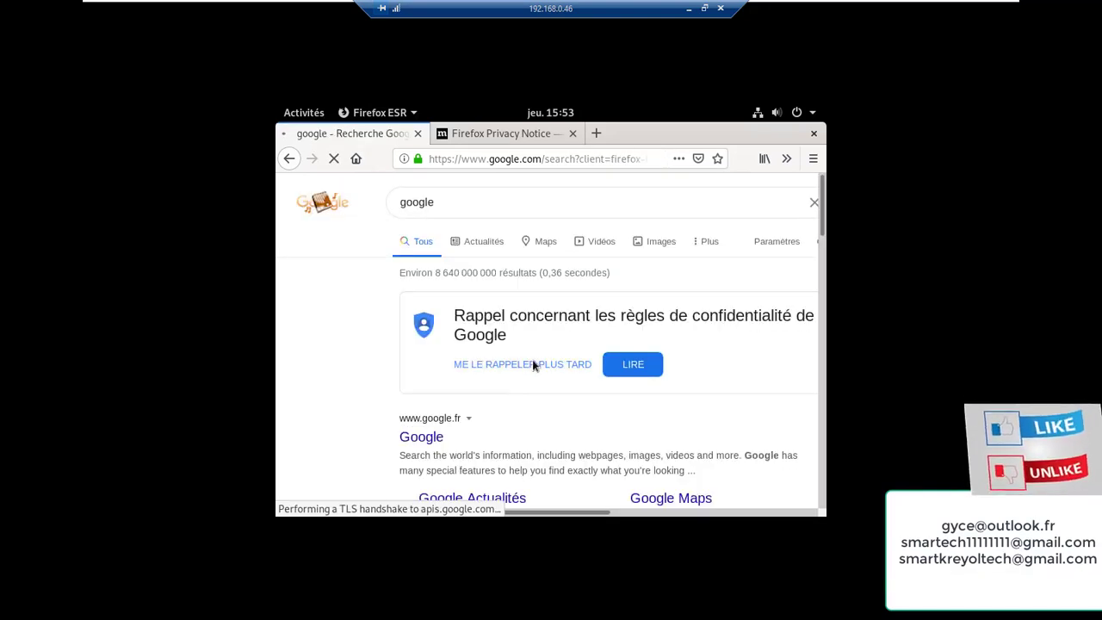
{"action": "left_click", "coordinate": [589, 158]}
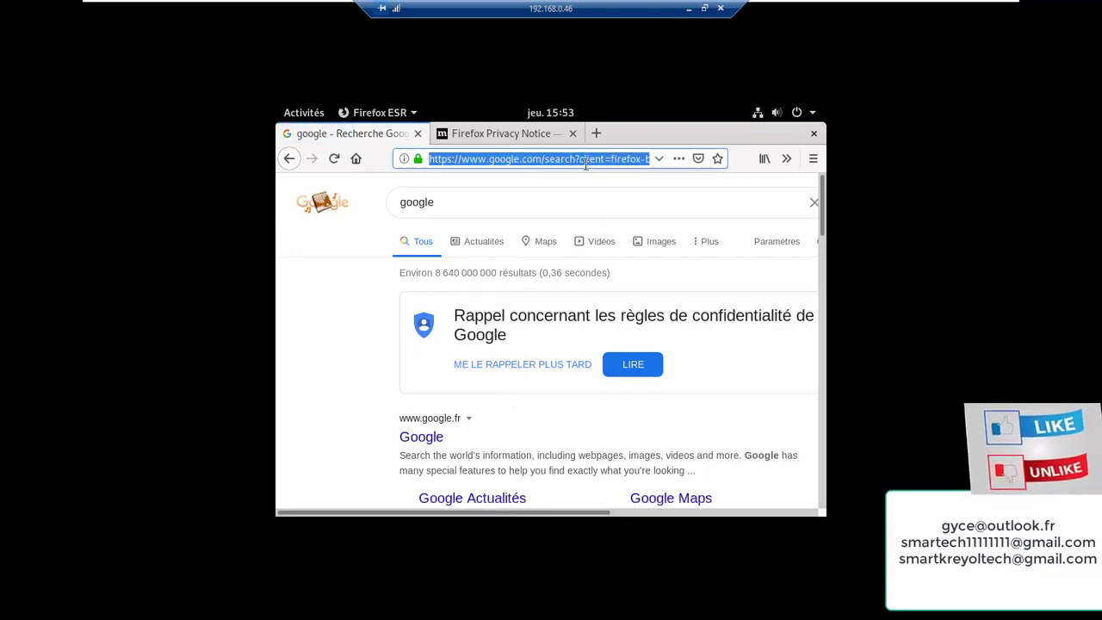
{"action": "type", "text": "h"}
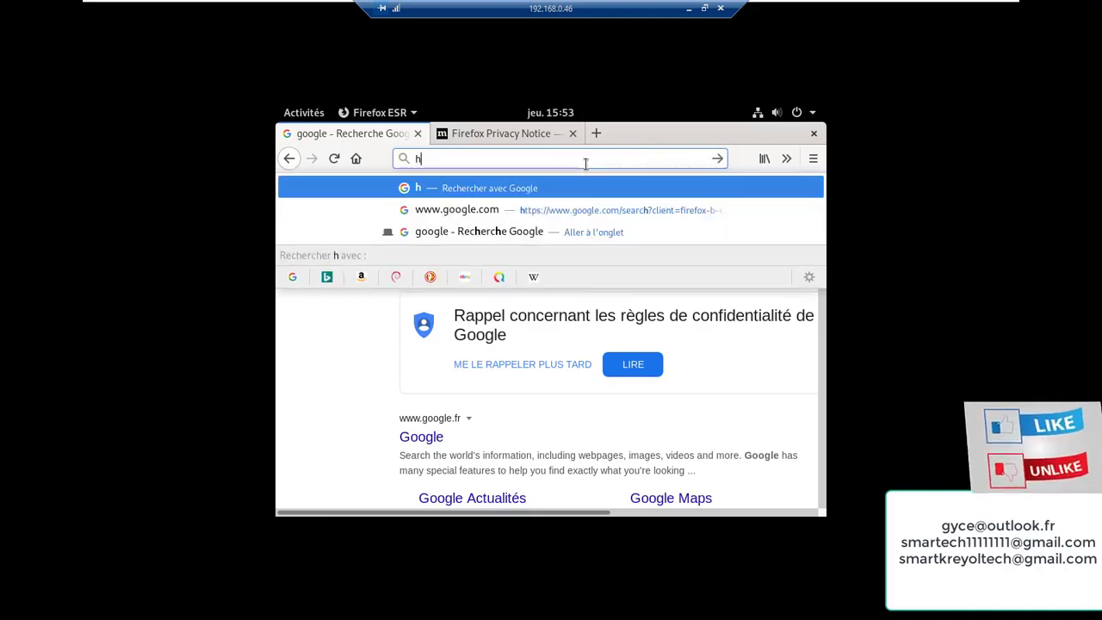
{"action": "type", "text": "ttp"}
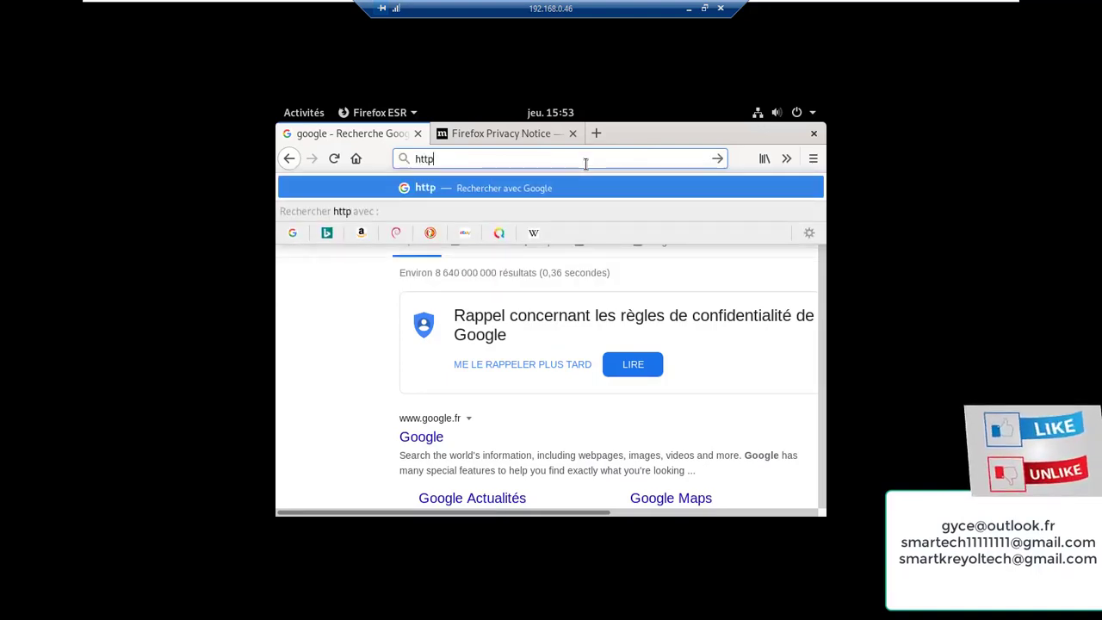
{"action": "type", "text": "s:"}
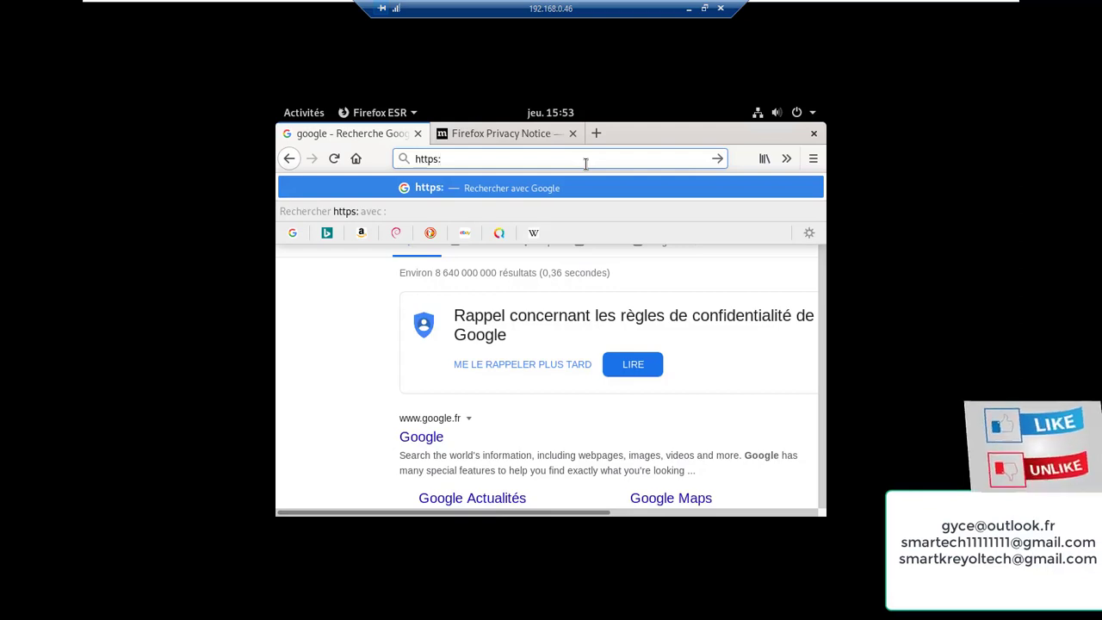
{"action": "type", "text": "//"}
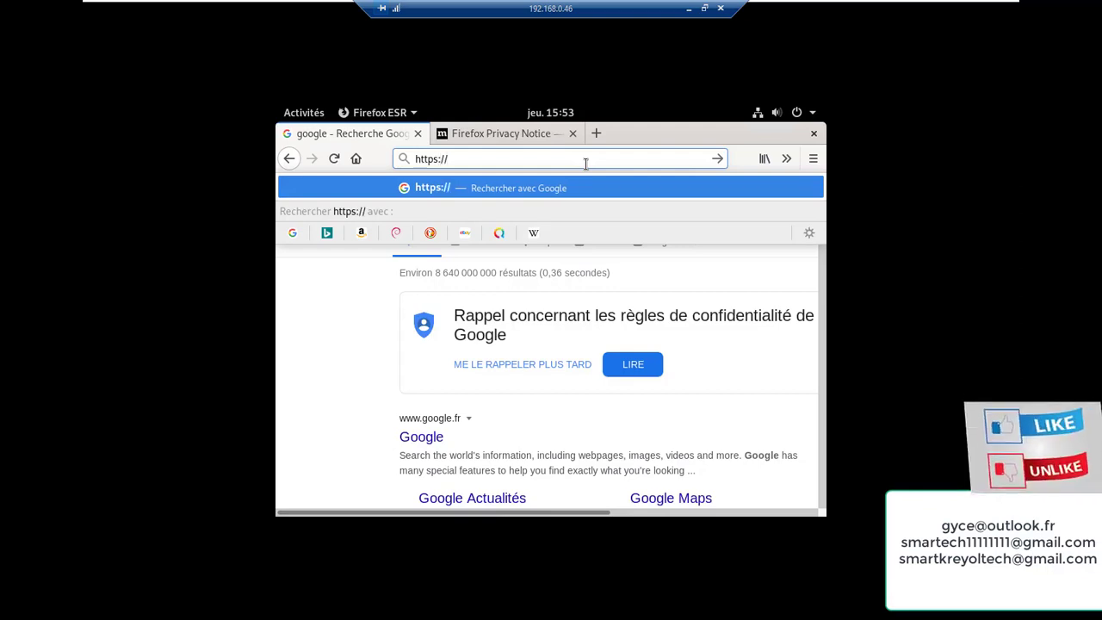
{"action": "type", "text": "de"}
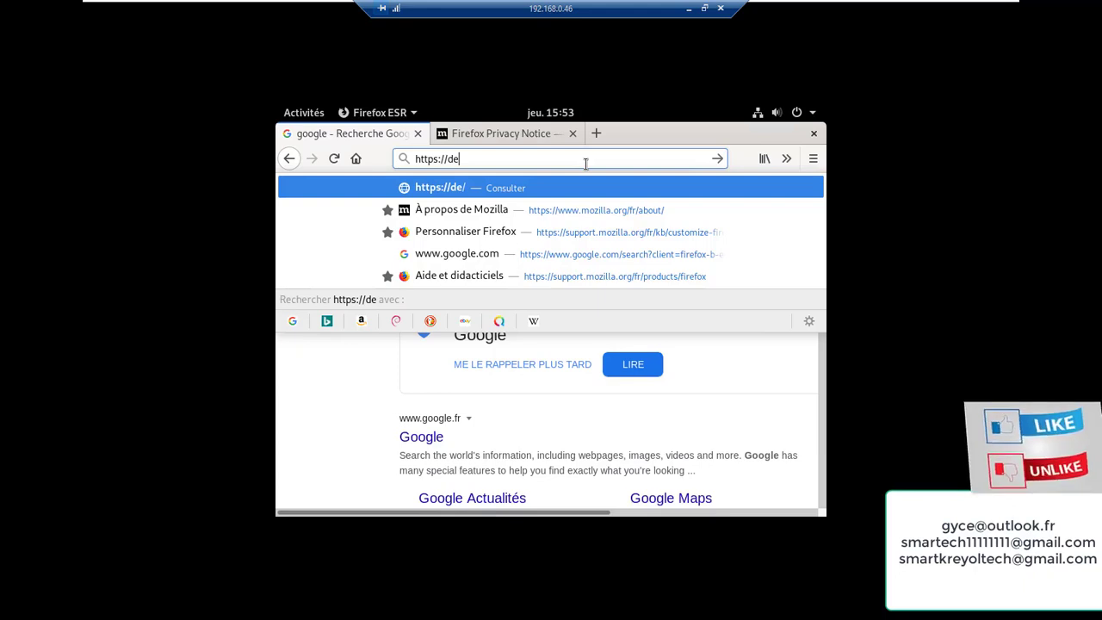
{"action": "type", "text": "ge"}
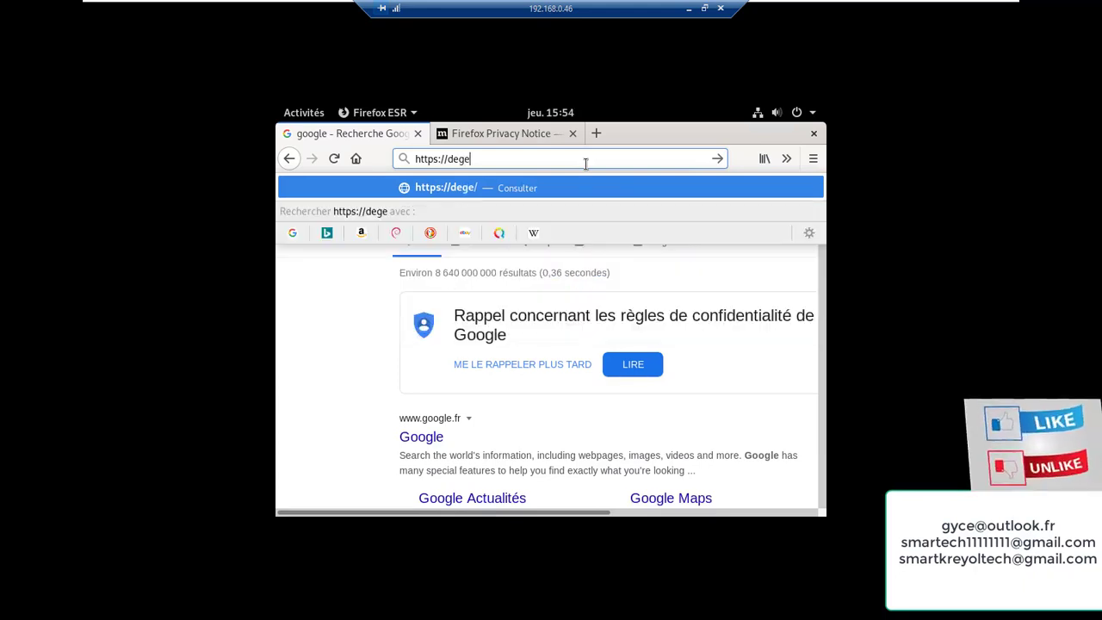
{"action": "type", "text": "n"}
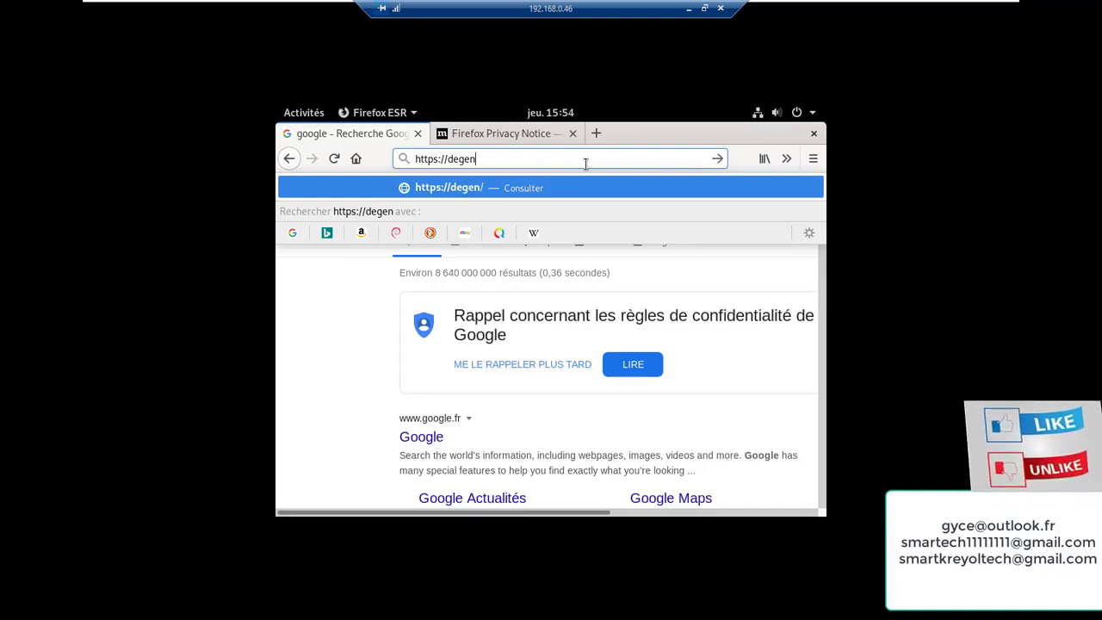
{"action": "type", "text": ".si"}
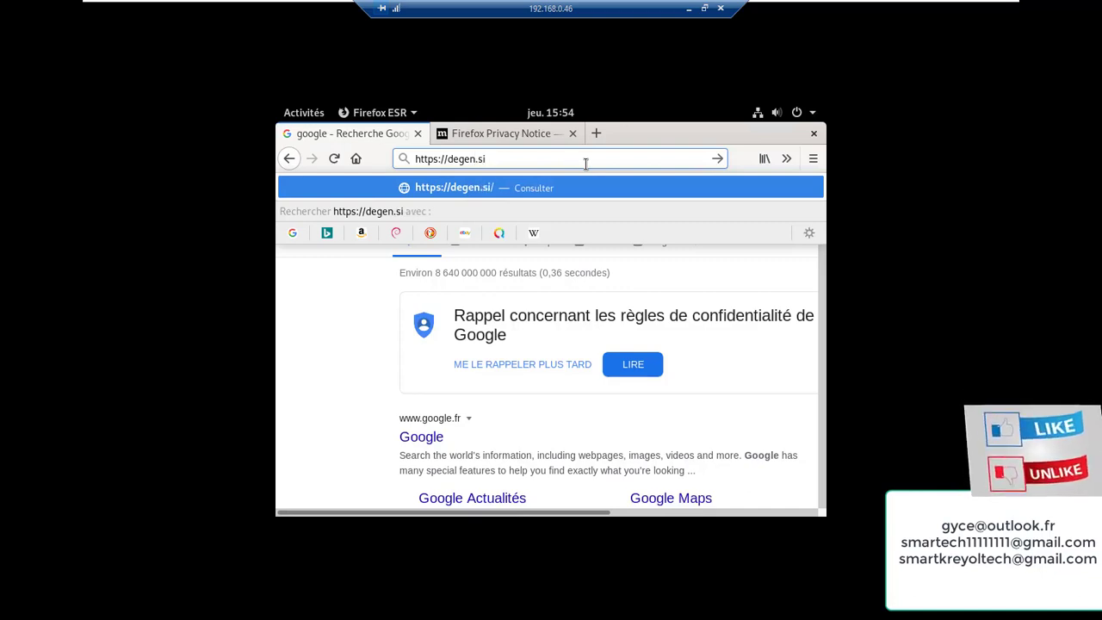
{"action": "type", "text": "mply"}
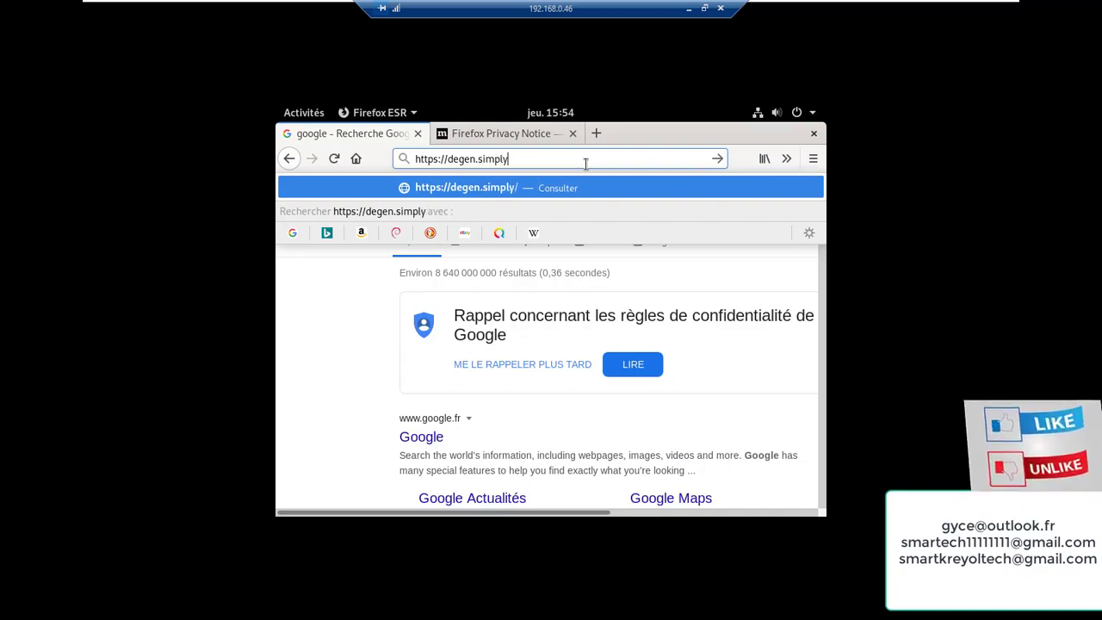
{"action": "type", "text": "li"}
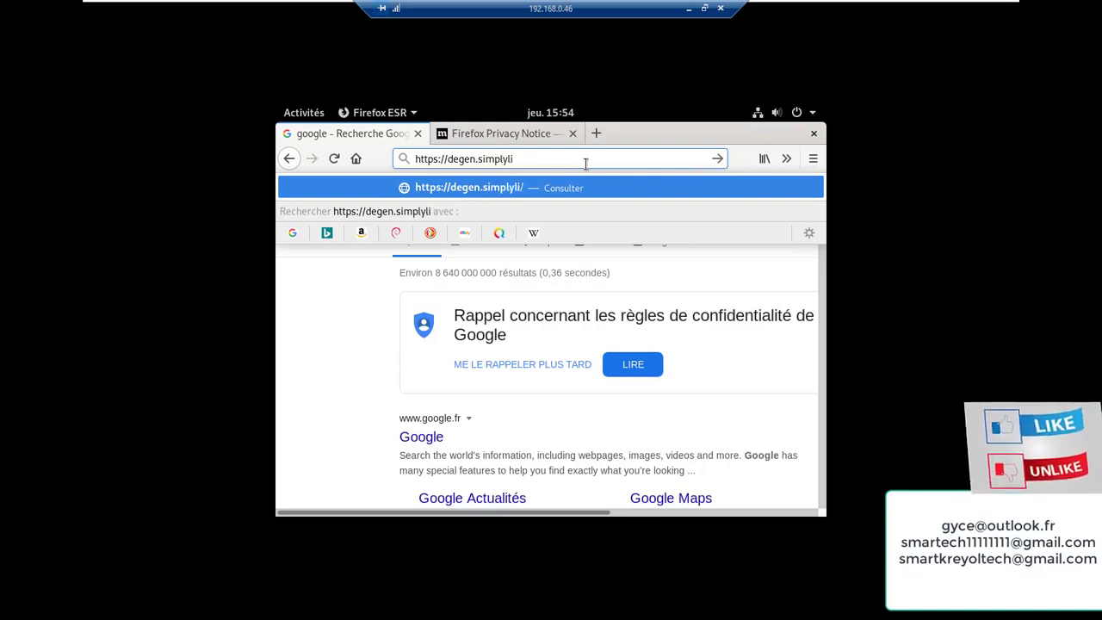
{"action": "type", "text": "nu"}
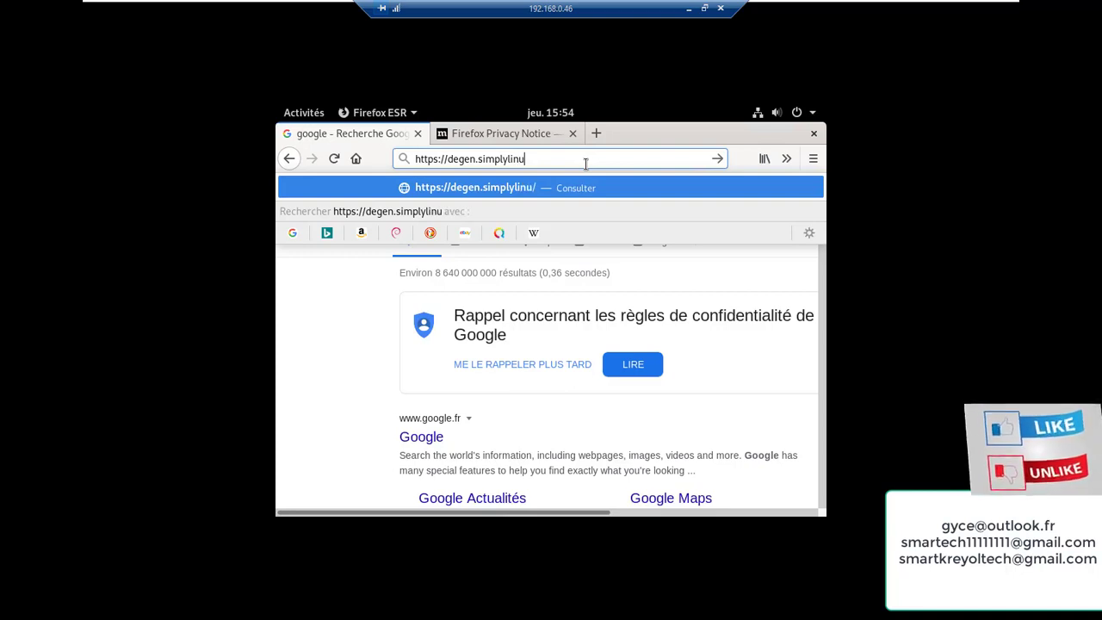
{"action": "type", "text": "x.ch"}
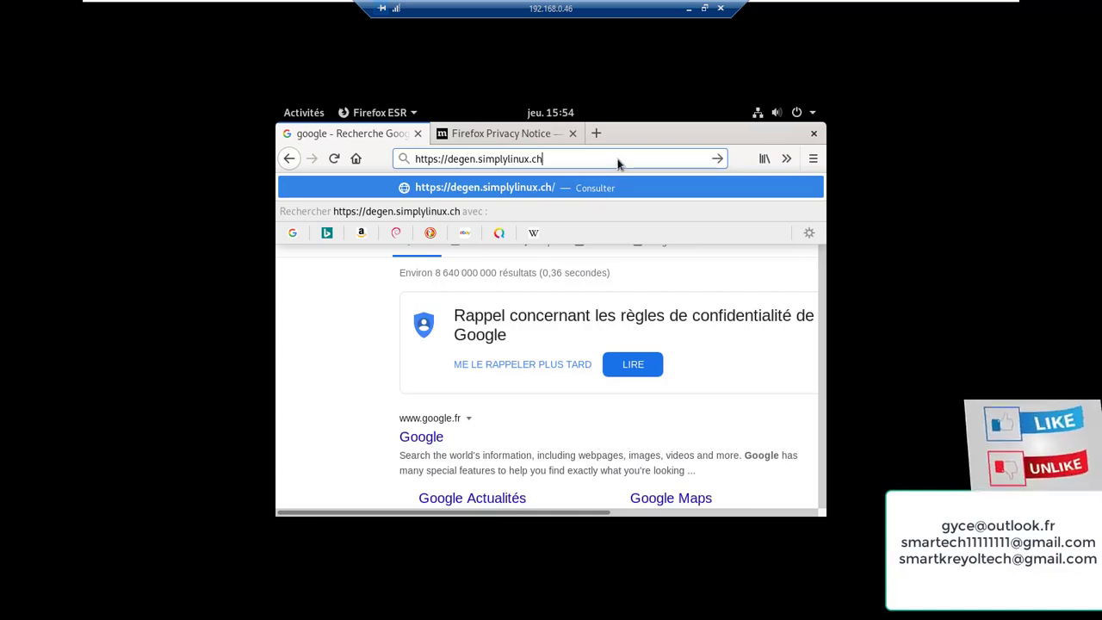
{"action": "key", "text": "Return"}
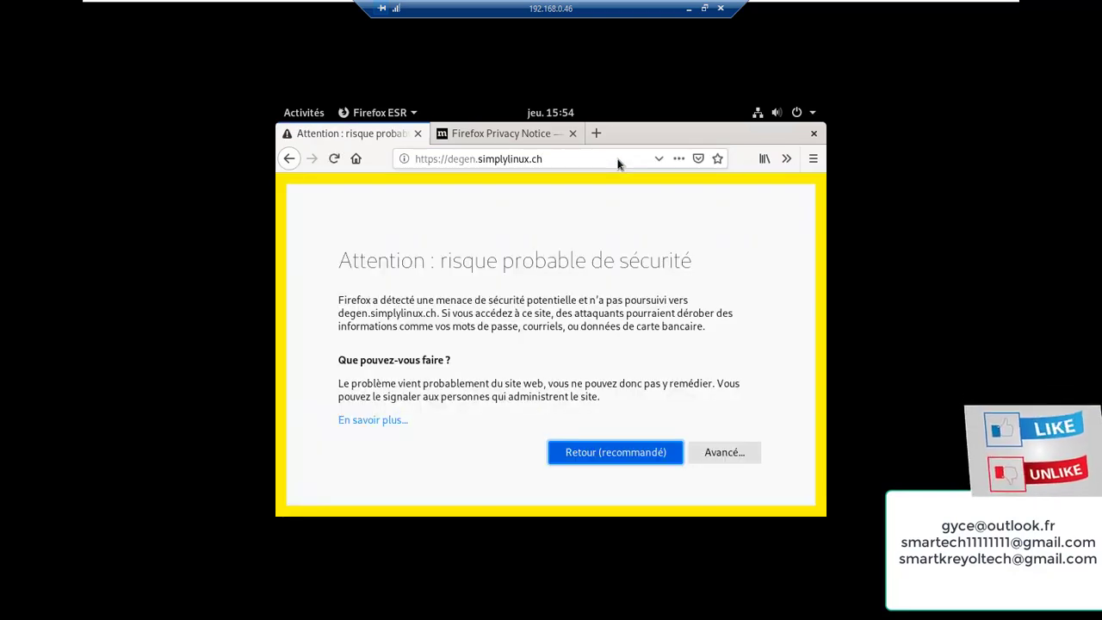
Accept the certificate risk under Avancé and continue to degen.simplylinux.ch
{"action": "left_click", "coordinate": [637, 448]}
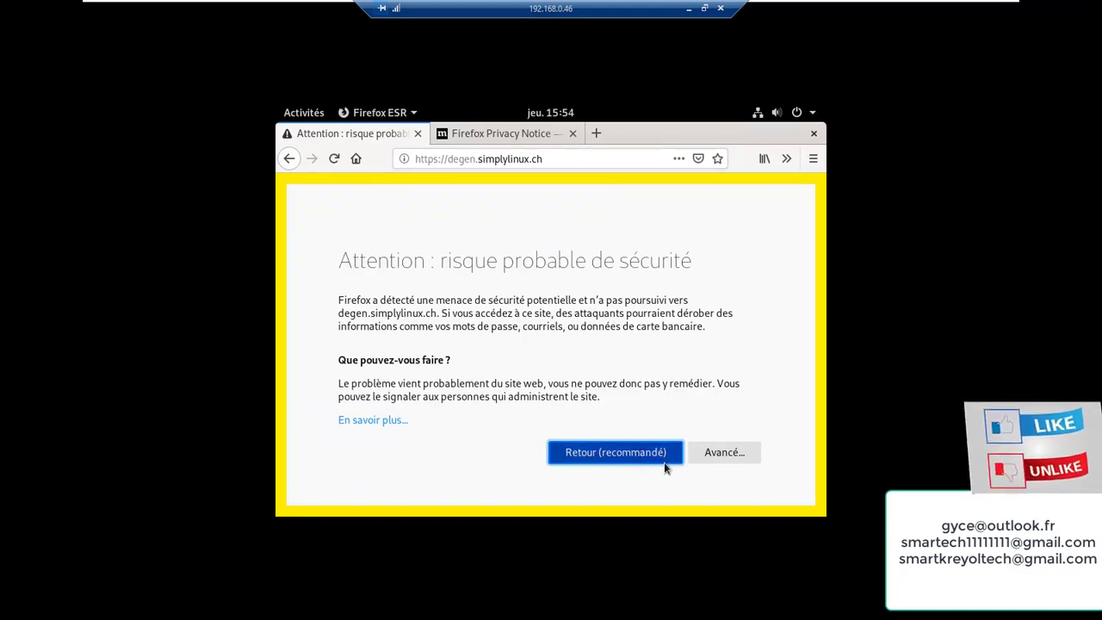
{"action": "left_click", "coordinate": [702, 456]}
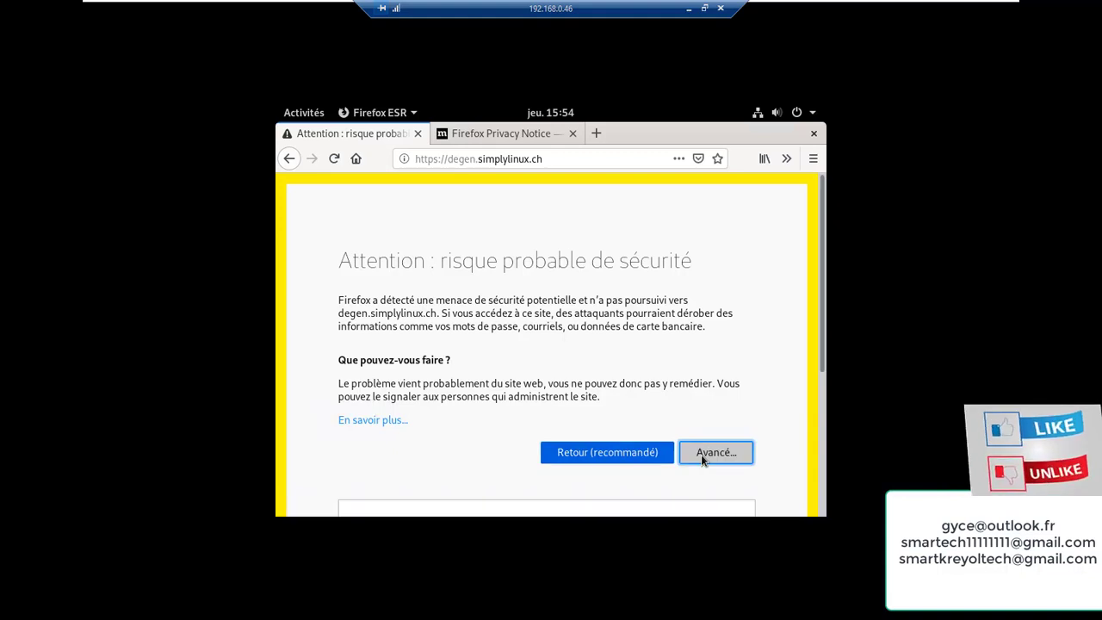
{"action": "scroll", "coordinate": [714, 458], "scroll_direction": "down", "scroll_amount": 4}
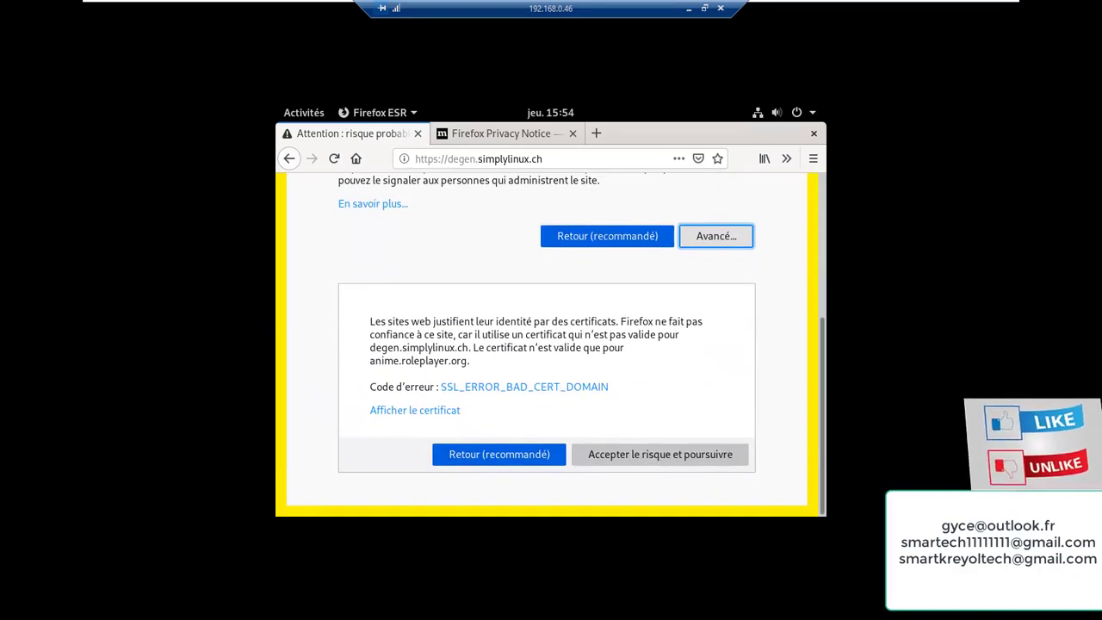
{"action": "left_click", "coordinate": [647, 460]}
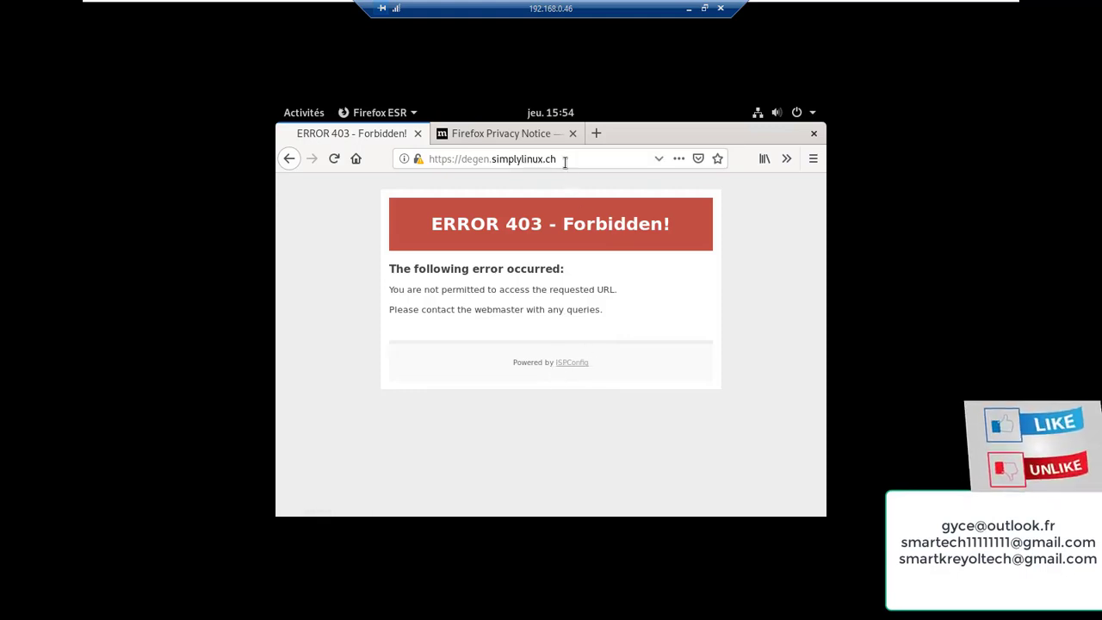
{"action": "left_click", "coordinate": [499, 159]}
{"action": "key", "text": "ctrl+c"}
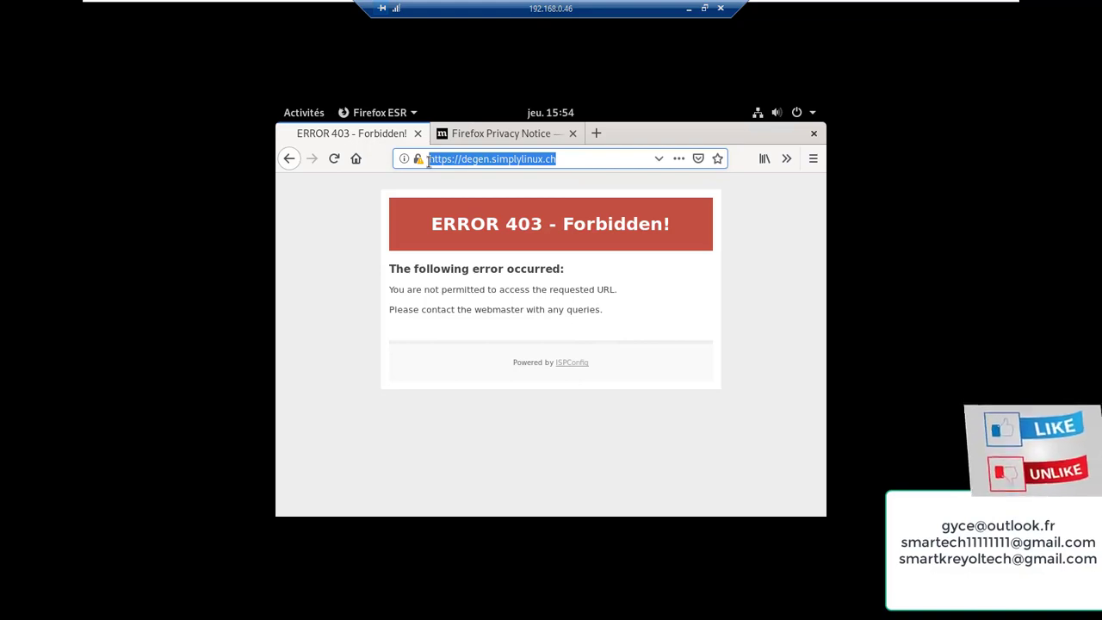
{"action": "right_click", "coordinate": [436, 160]}
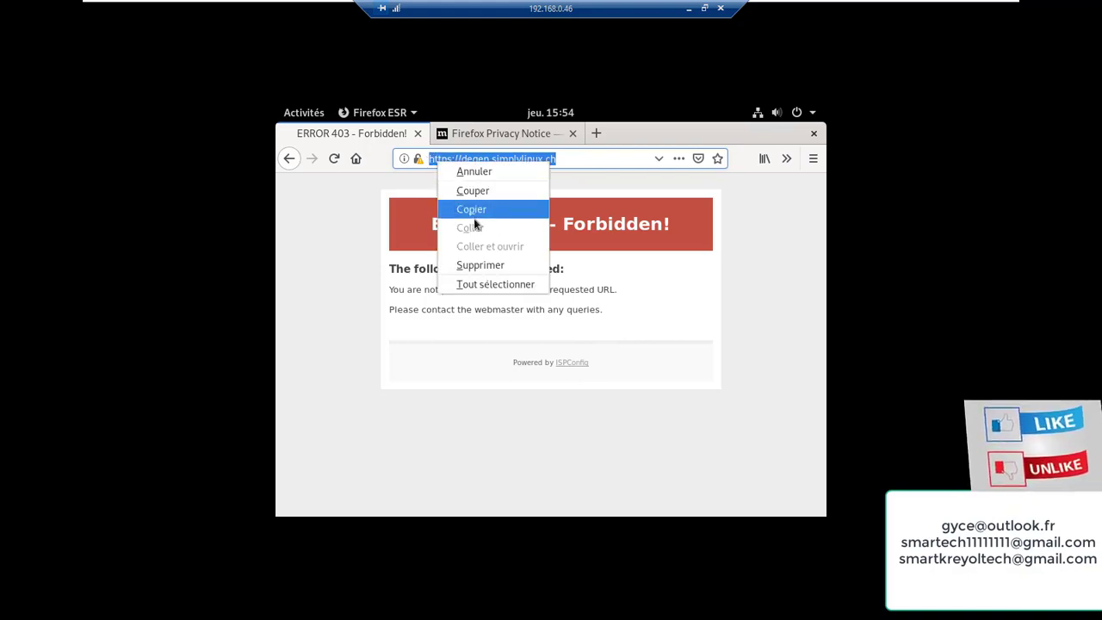
{"action": "left_click", "coordinate": [472, 210]}
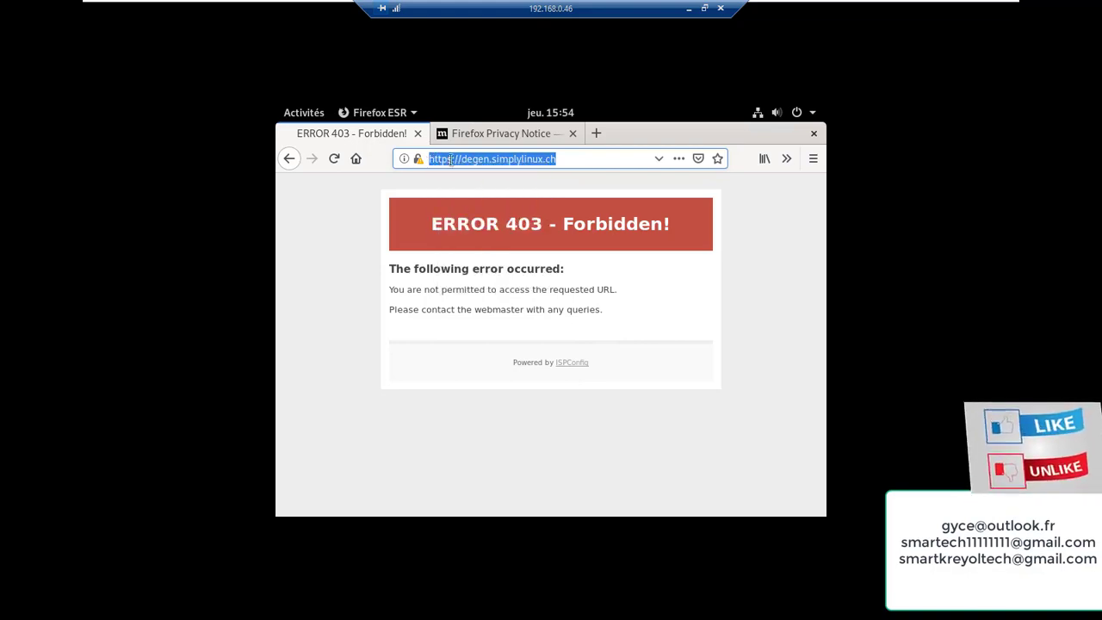
{"action": "left_click", "coordinate": [589, 132]}
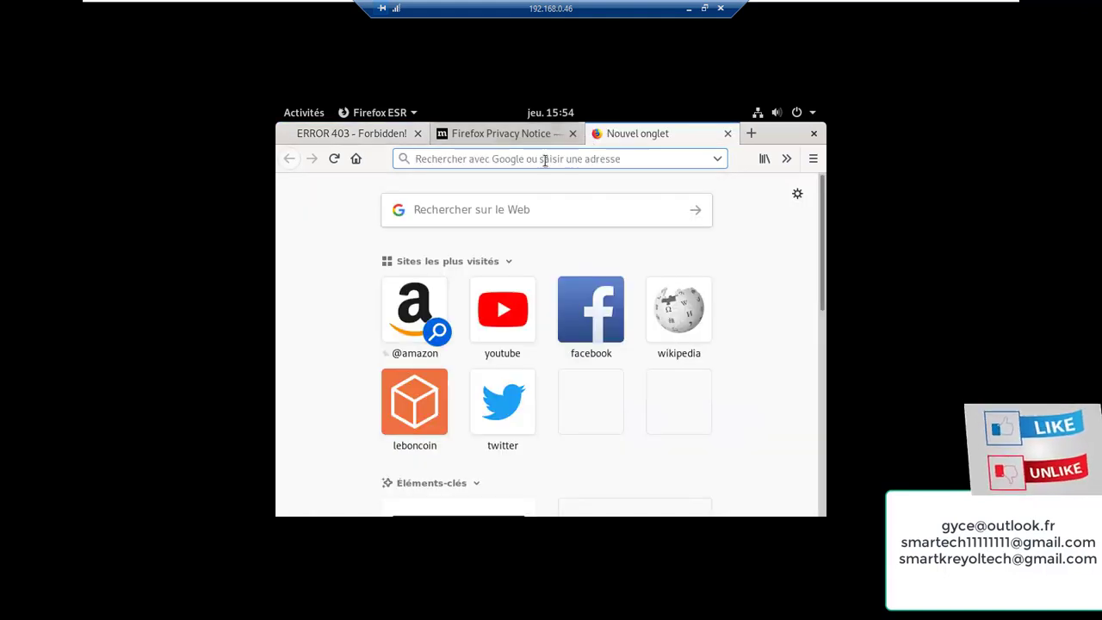
{"action": "right_click", "coordinate": [485, 156]}
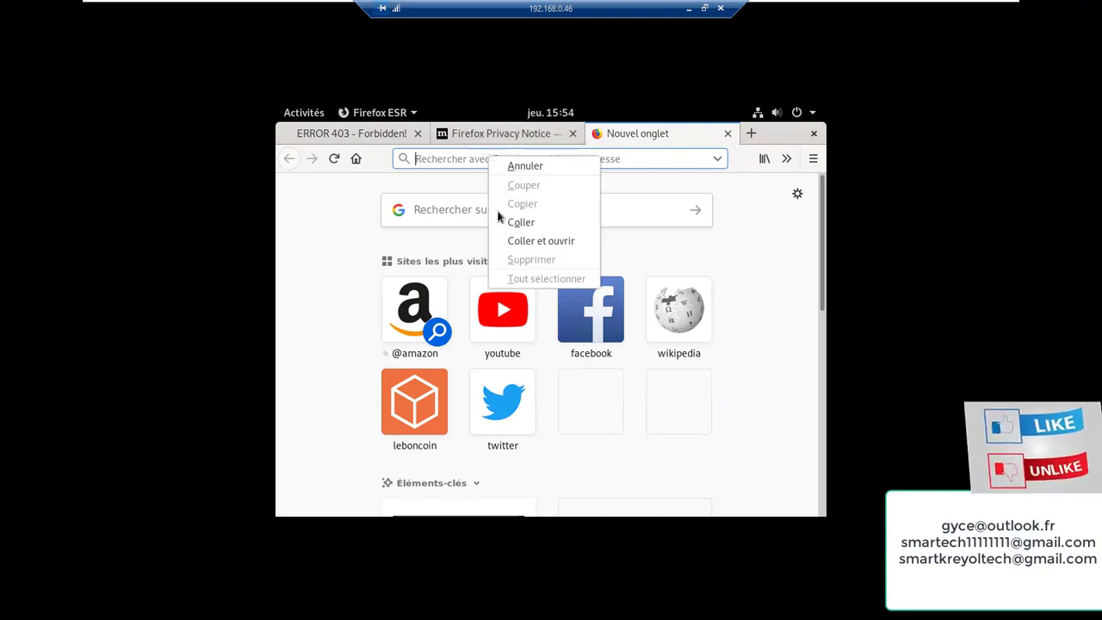
{"action": "left_click", "coordinate": [523, 225]}
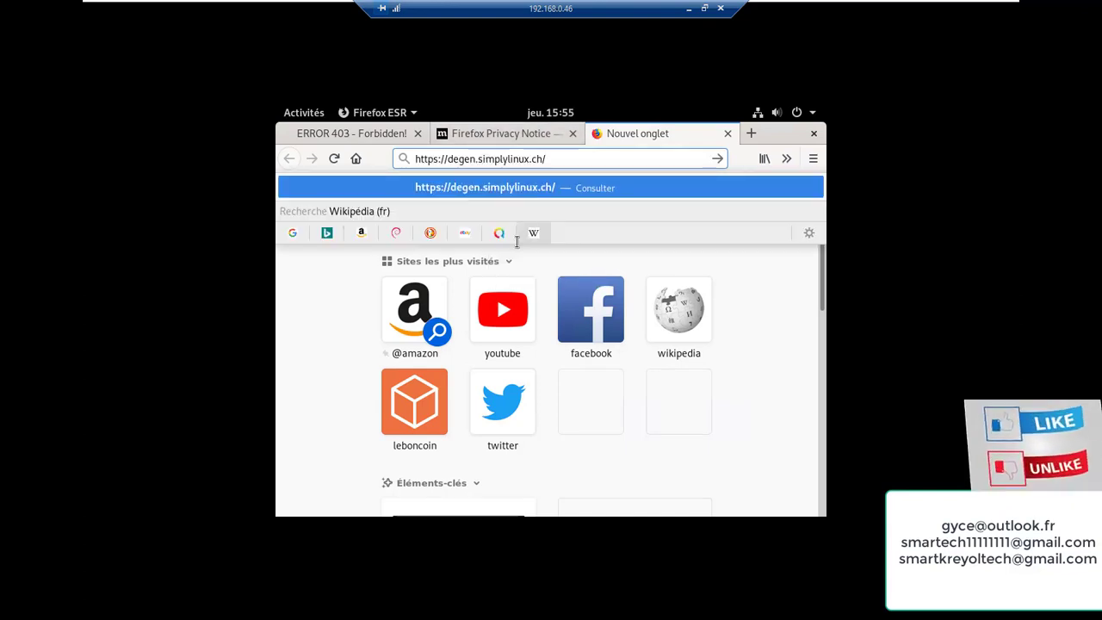
{"action": "key", "text": "Return"}
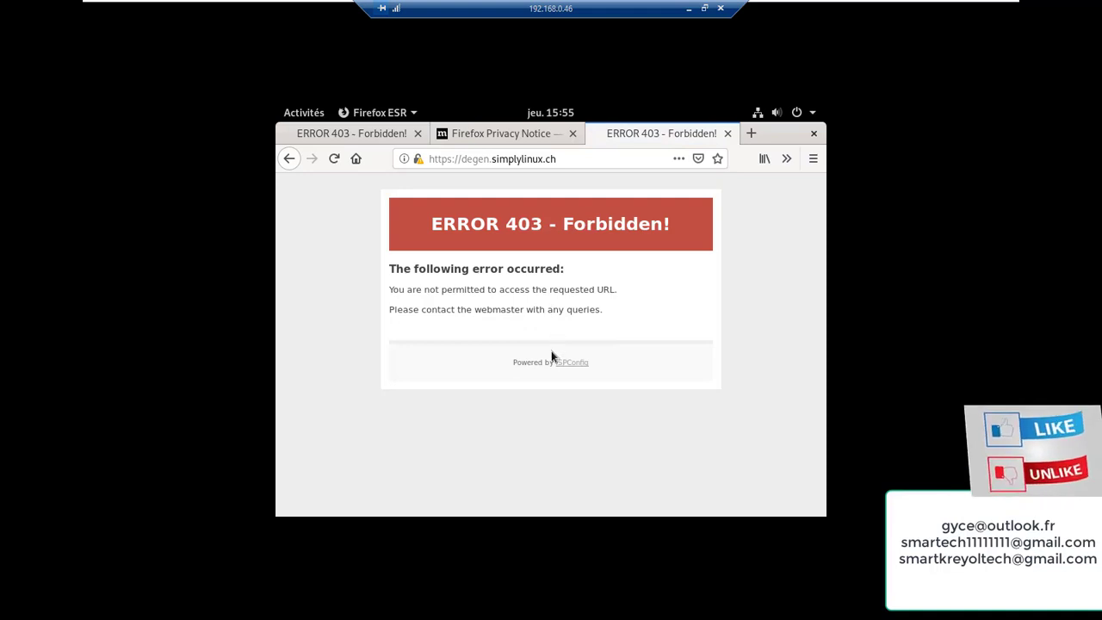
Follow the ISPConfig link from the error page, scroll through it, and show the VM full screen
{"action": "left_click", "coordinate": [561, 363]}
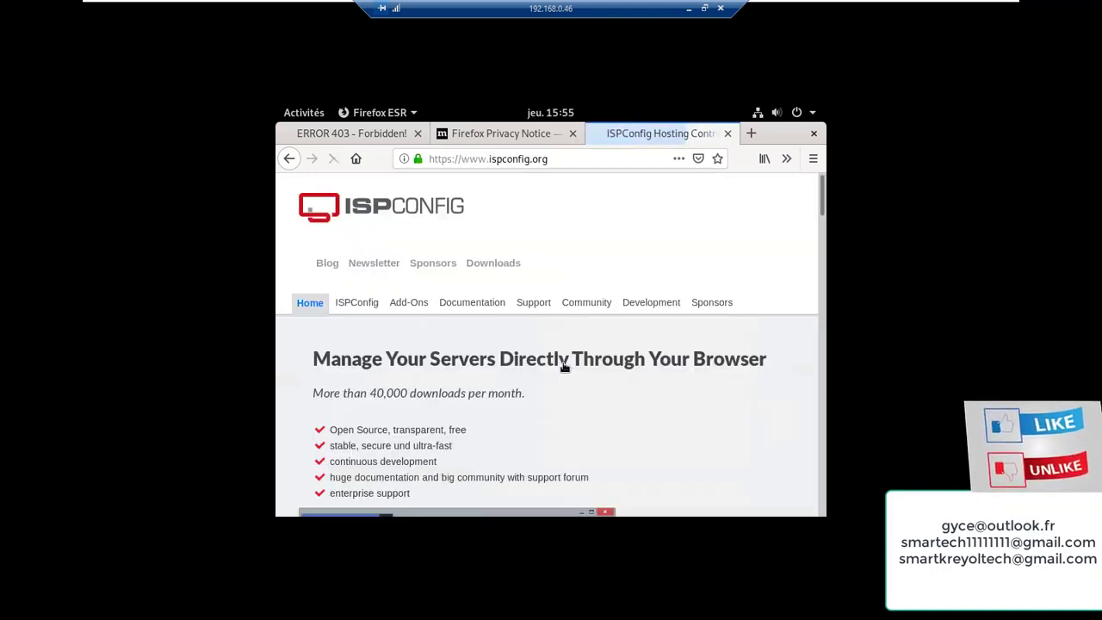
{"action": "scroll", "coordinate": [524, 345], "scroll_direction": "down", "scroll_amount": 10}
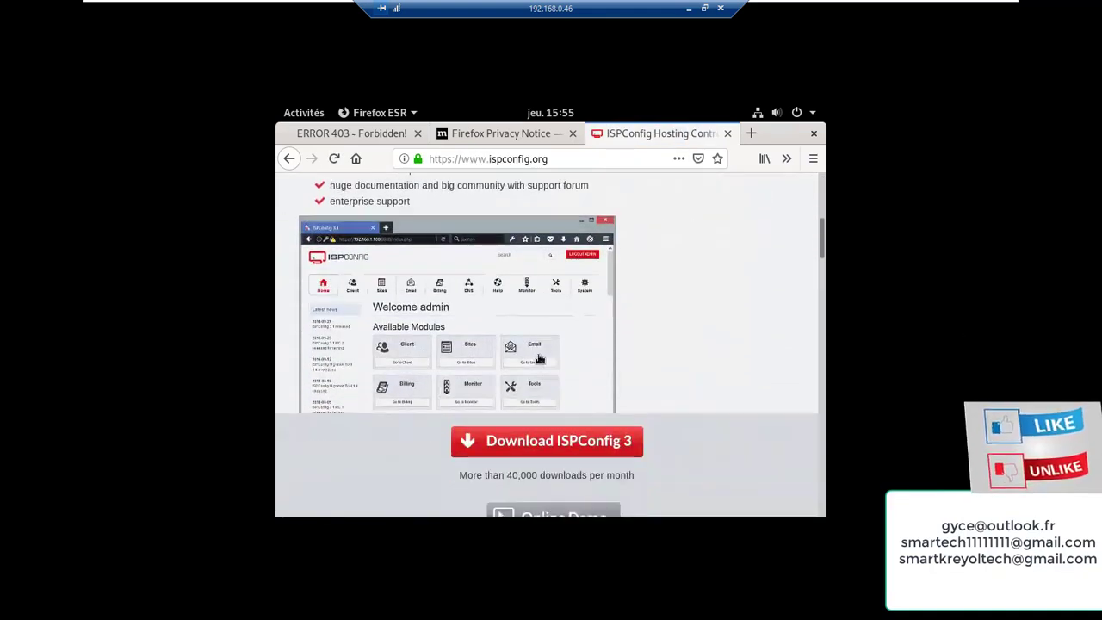
{"action": "scroll", "coordinate": [543, 356], "scroll_direction": "down", "scroll_amount": 6}
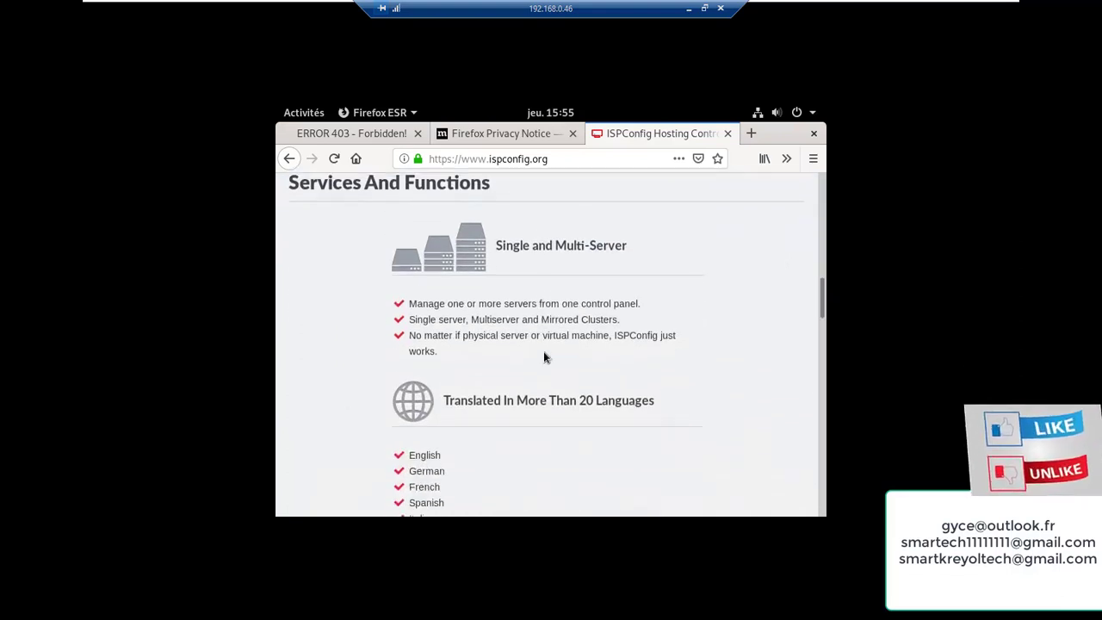
{"action": "scroll", "coordinate": [543, 351], "scroll_direction": "down", "scroll_amount": 1}
{"action": "scroll", "coordinate": [542, 344], "scroll_direction": "up", "scroll_amount": 6}
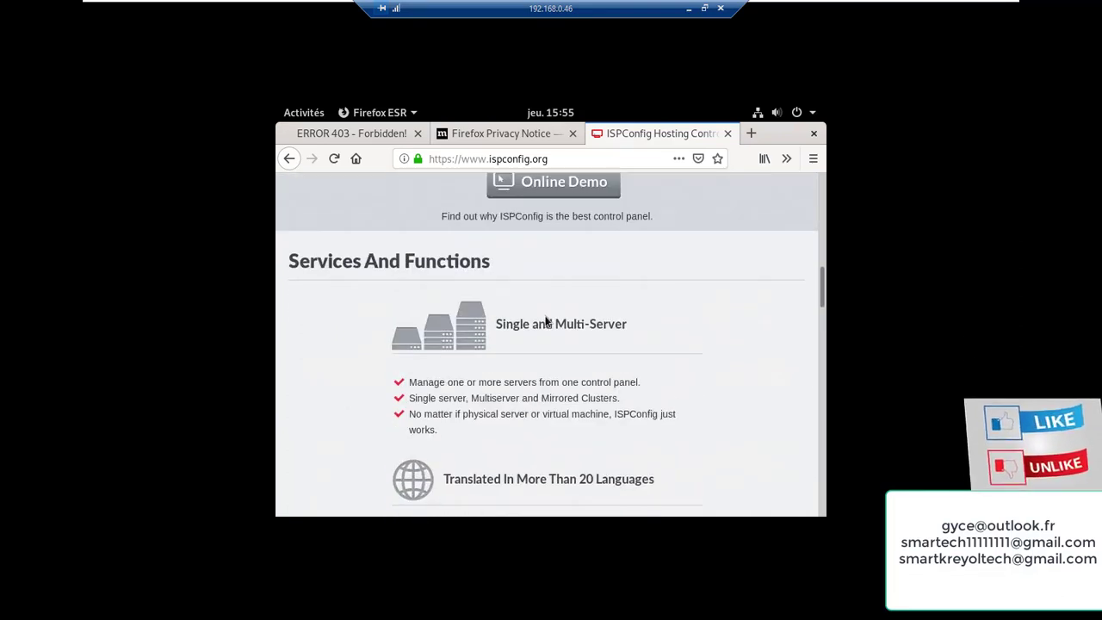
{"action": "scroll", "coordinate": [539, 327], "scroll_direction": "up", "scroll_amount": 5}
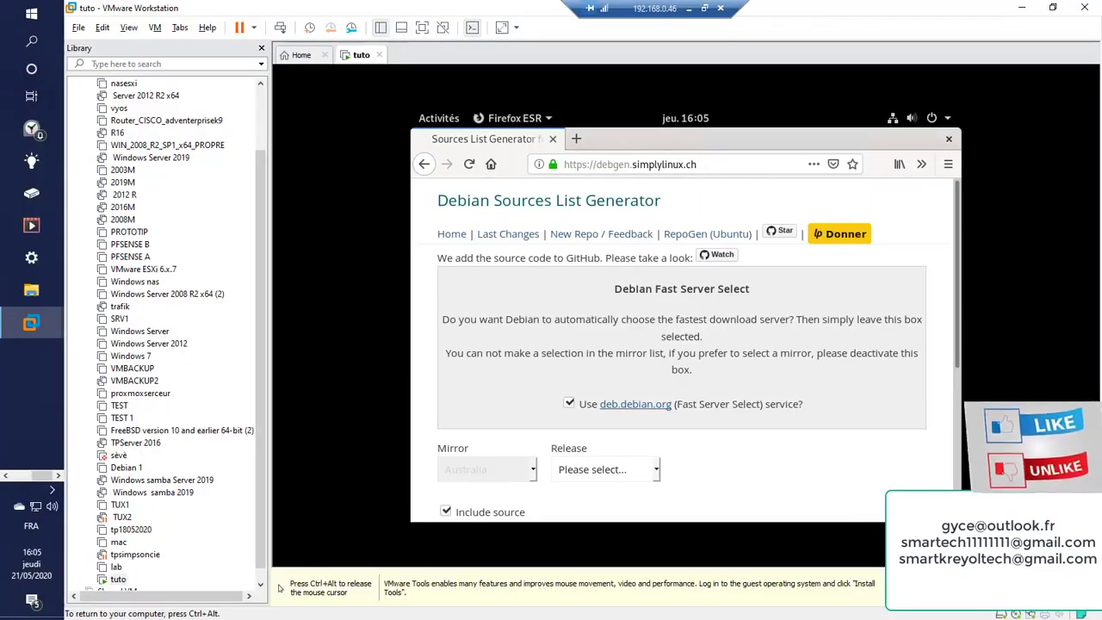
{"action": "left_click", "coordinate": [421, 28]}
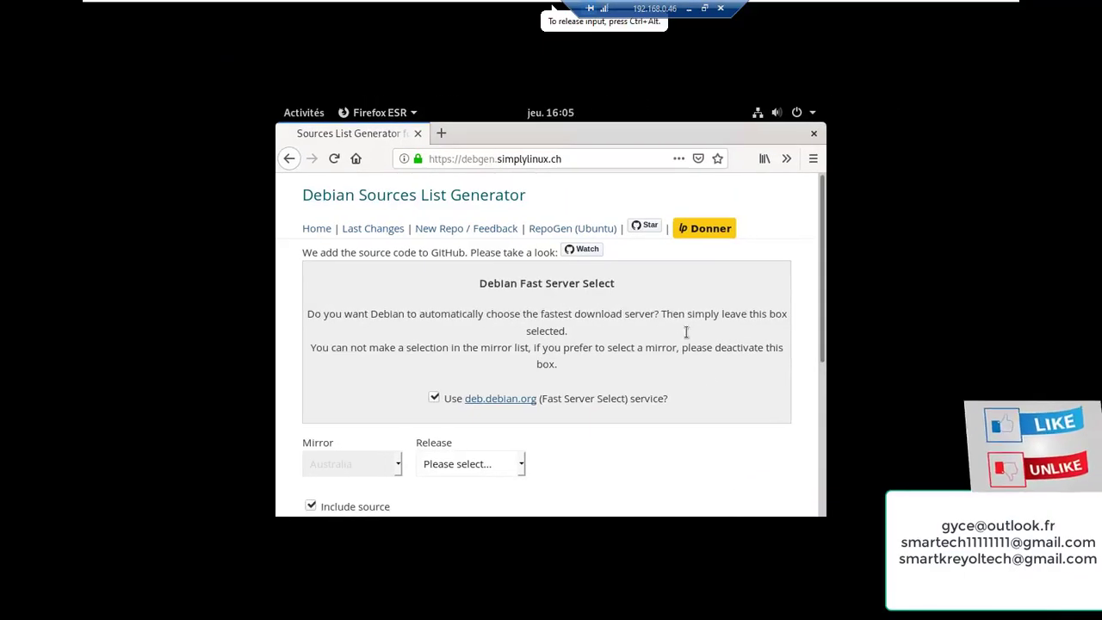
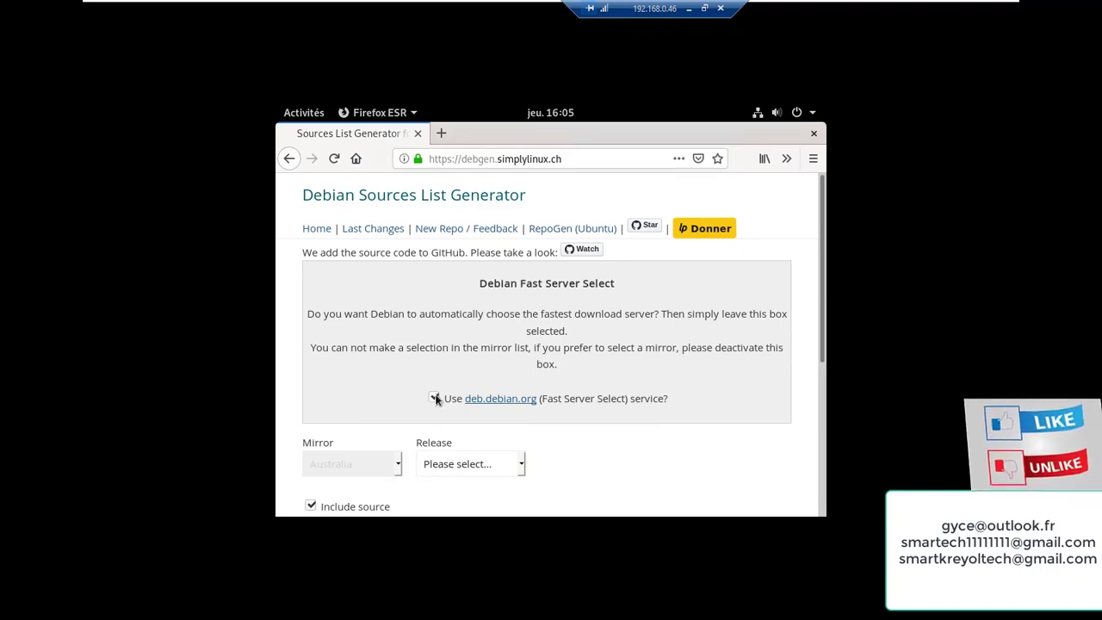
Choose the Stable (Buster) release, untick 'Use deb.debian.org', and select the France mirror
{"action": "left_click", "coordinate": [520, 466]}
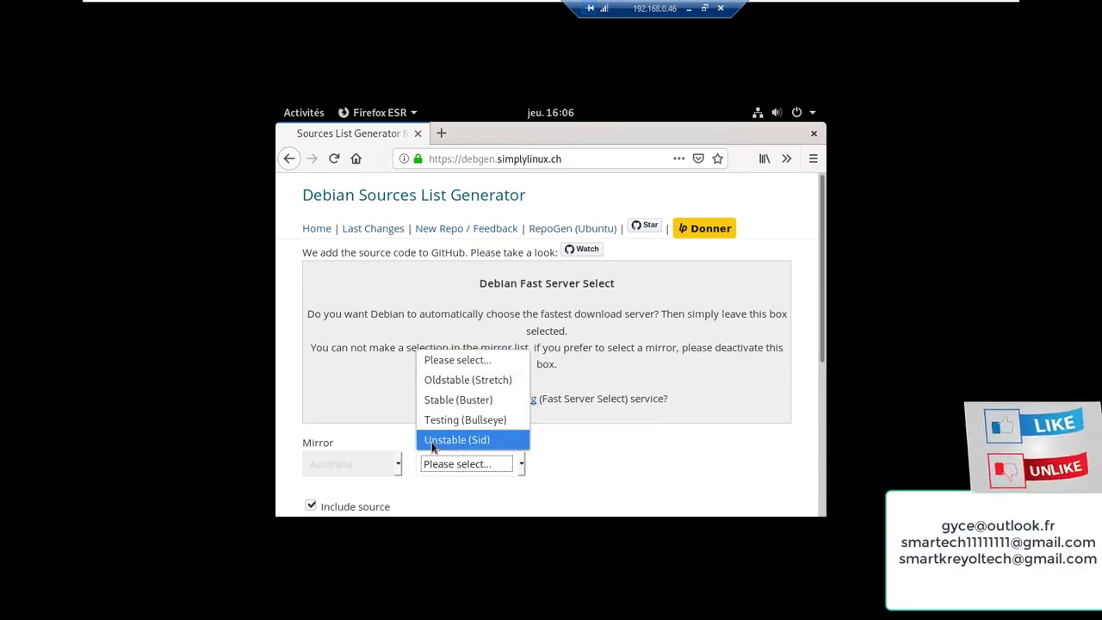
{"action": "left_click", "coordinate": [451, 401]}
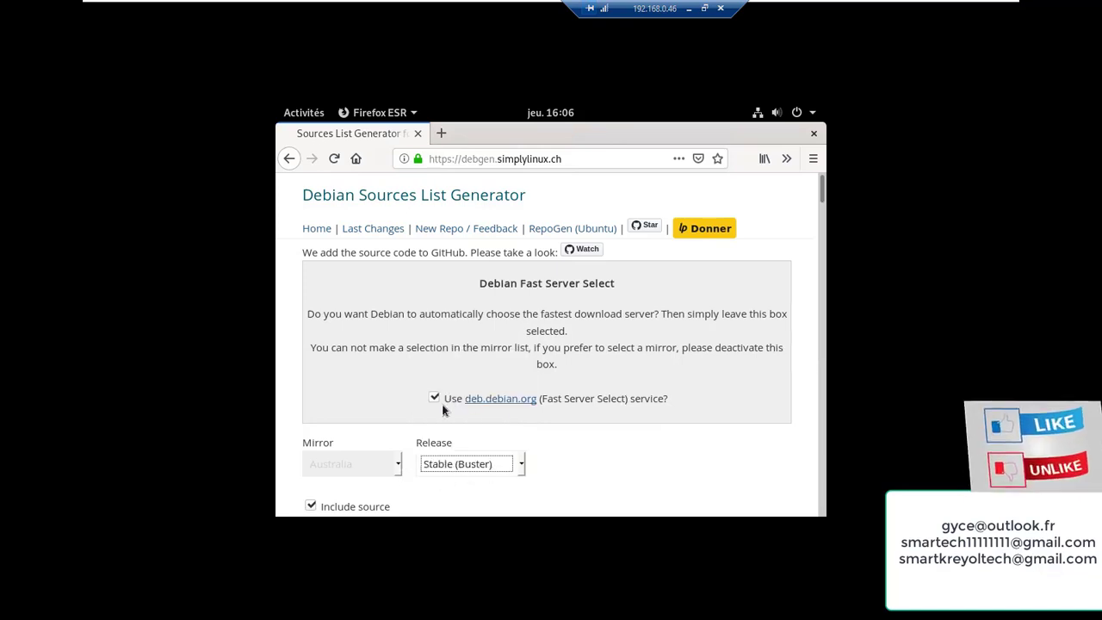
{"action": "left_click", "coordinate": [433, 398]}
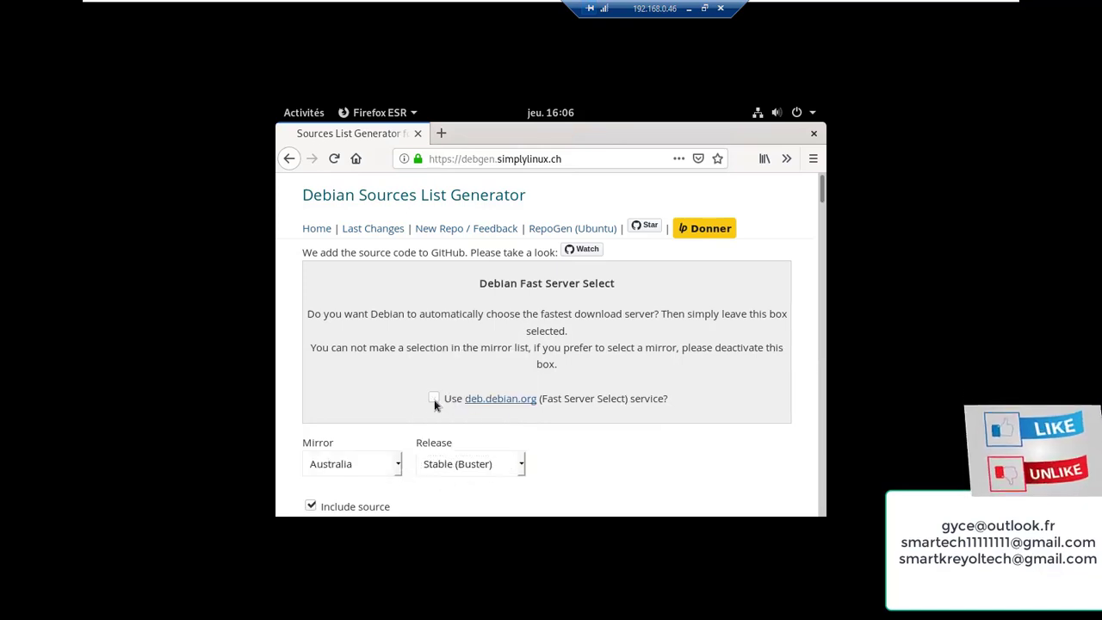
{"action": "left_click", "coordinate": [396, 466]}
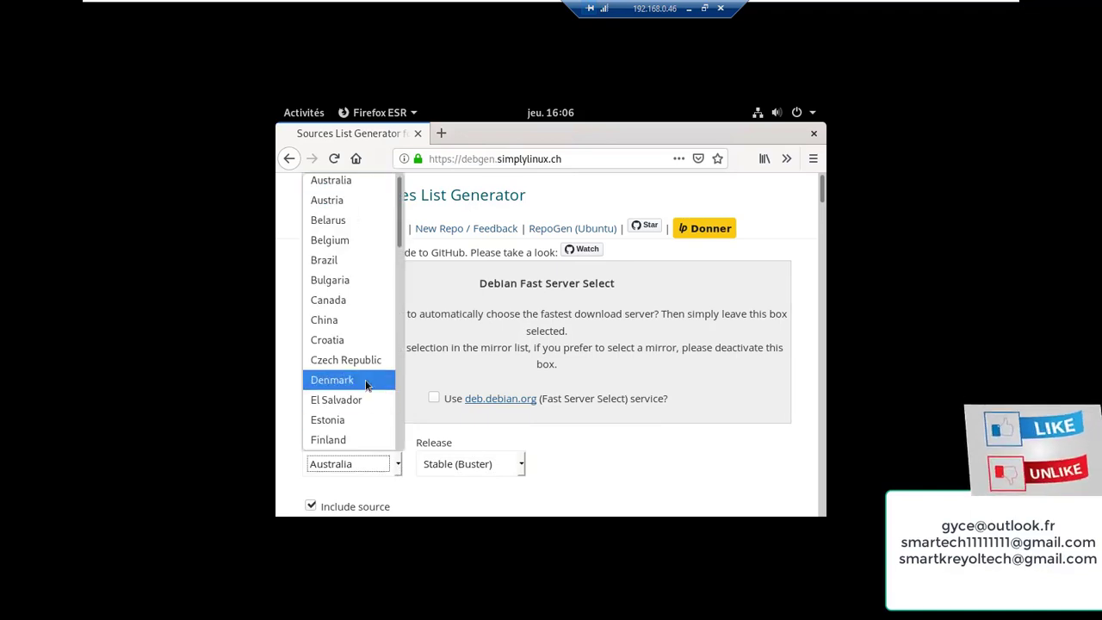
{"action": "scroll", "coordinate": [364, 380], "scroll_direction": "down", "scroll_amount": 2}
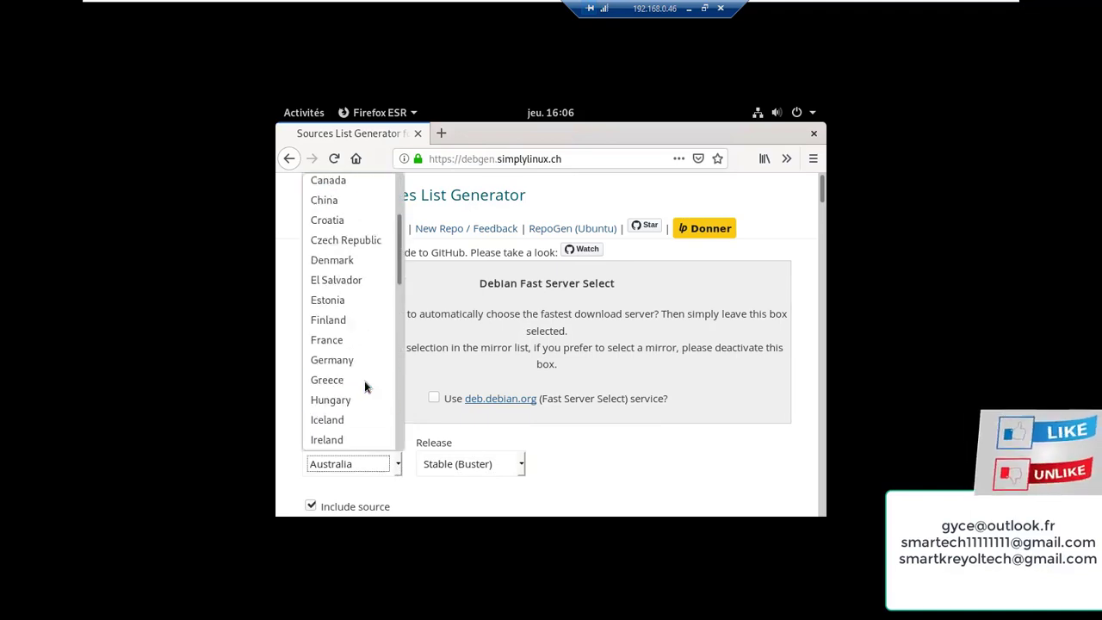
{"action": "left_click", "coordinate": [340, 340]}
{"action": "scroll", "coordinate": [472, 484], "scroll_direction": "down", "scroll_amount": 3}
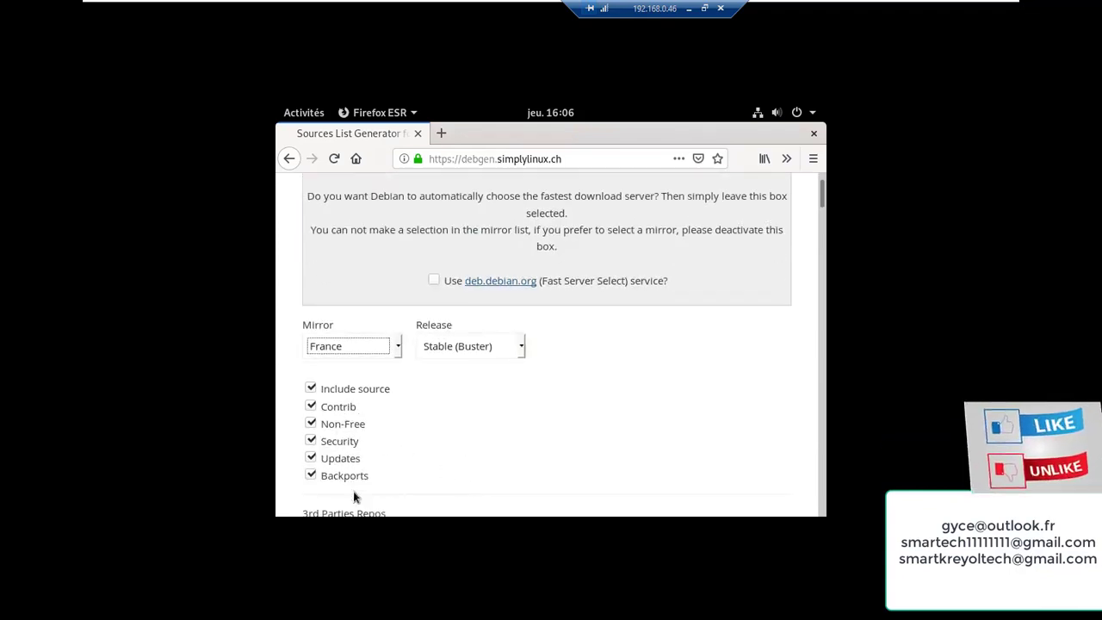
Leave every 3rd Parties Repos entry unticked and generate the sources list
{"action": "scroll", "coordinate": [337, 469], "scroll_direction": "down", "scroll_amount": 2}
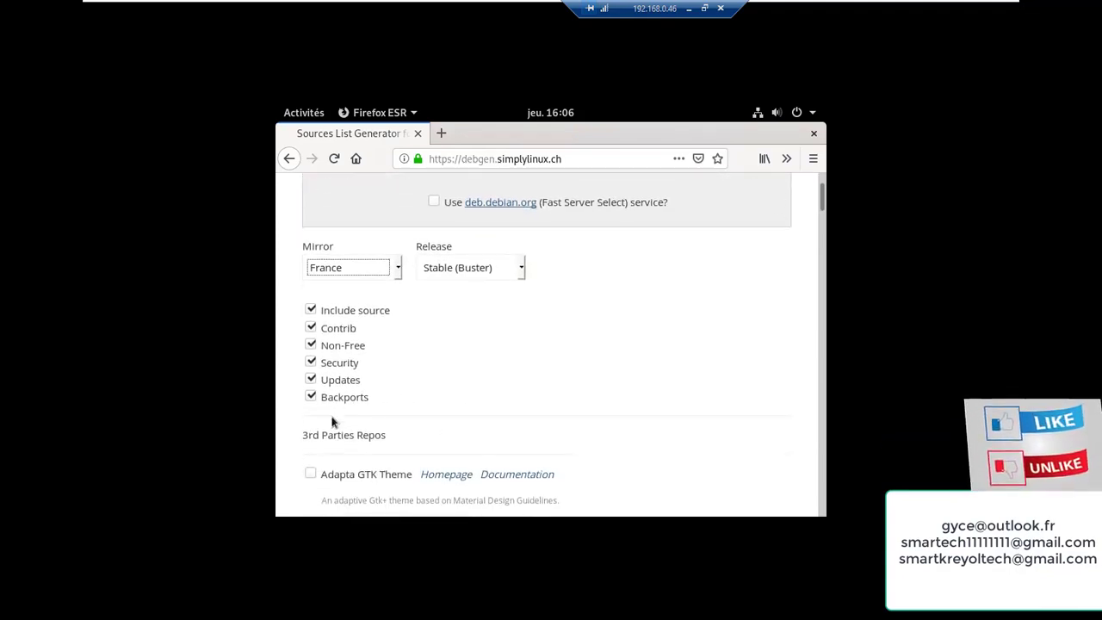
{"action": "scroll", "coordinate": [354, 425], "scroll_direction": "down", "scroll_amount": 3}
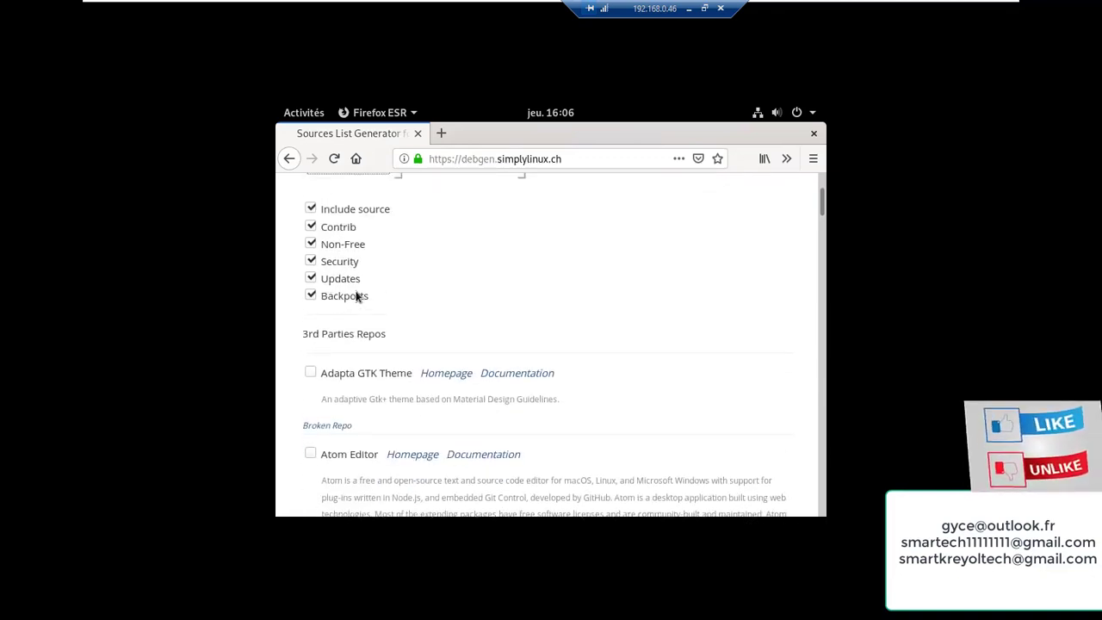
{"action": "scroll", "coordinate": [353, 295], "scroll_direction": "up", "scroll_amount": 1}
{"action": "scroll", "coordinate": [361, 458], "scroll_direction": "down", "scroll_amount": 3}
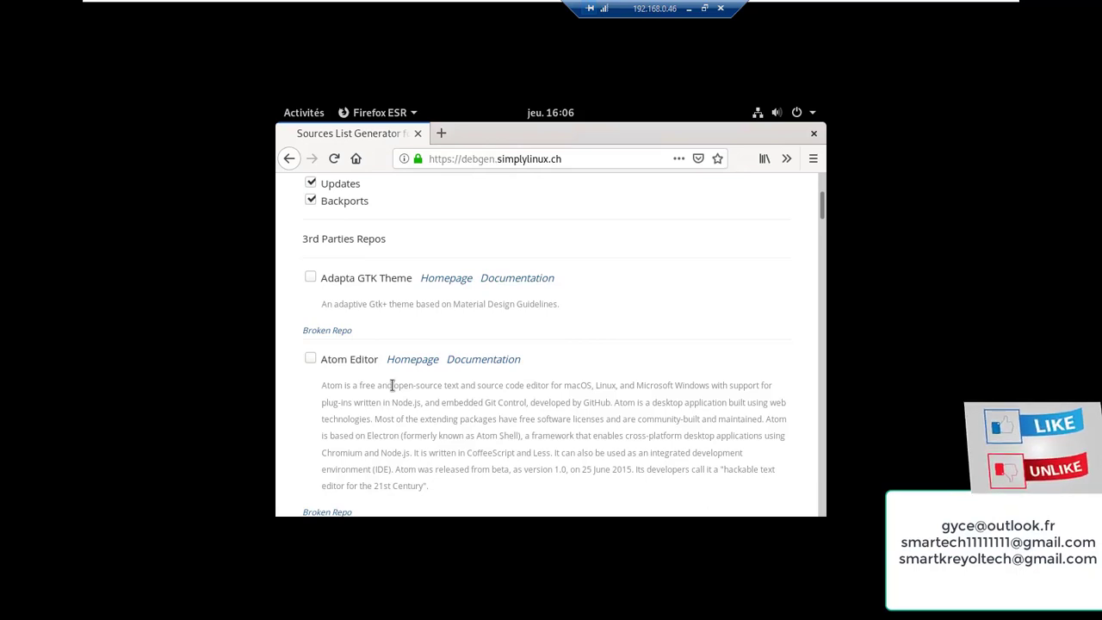
{"action": "scroll", "coordinate": [387, 389], "scroll_direction": "down", "scroll_amount": 8}
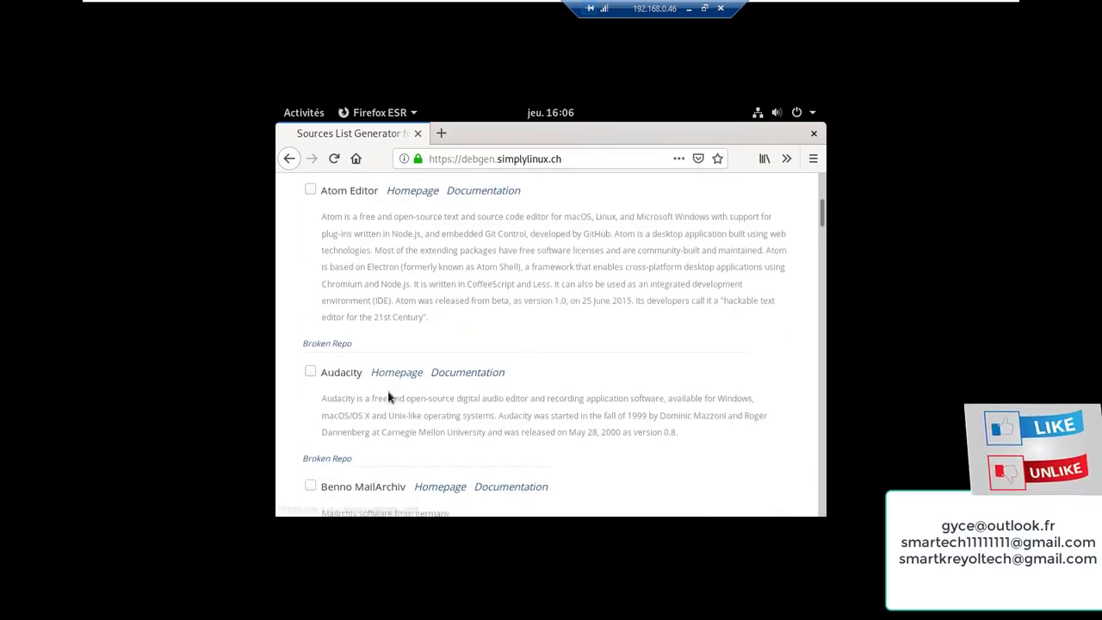
{"action": "scroll", "coordinate": [388, 396], "scroll_direction": "down", "scroll_amount": 5}
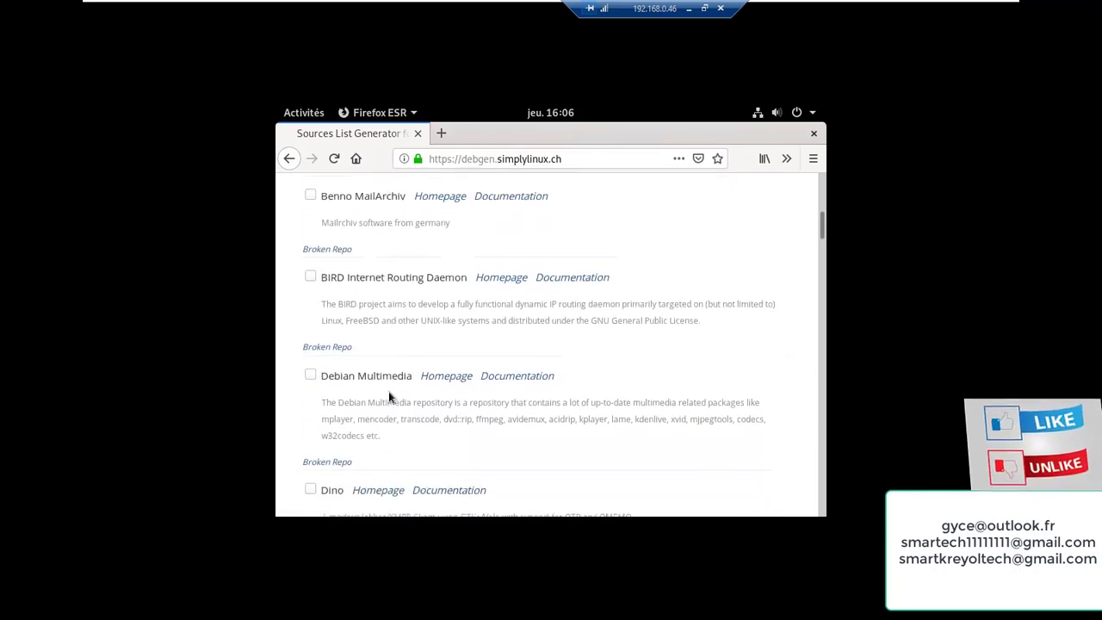
{"action": "scroll", "coordinate": [390, 398], "scroll_direction": "down", "scroll_amount": 8}
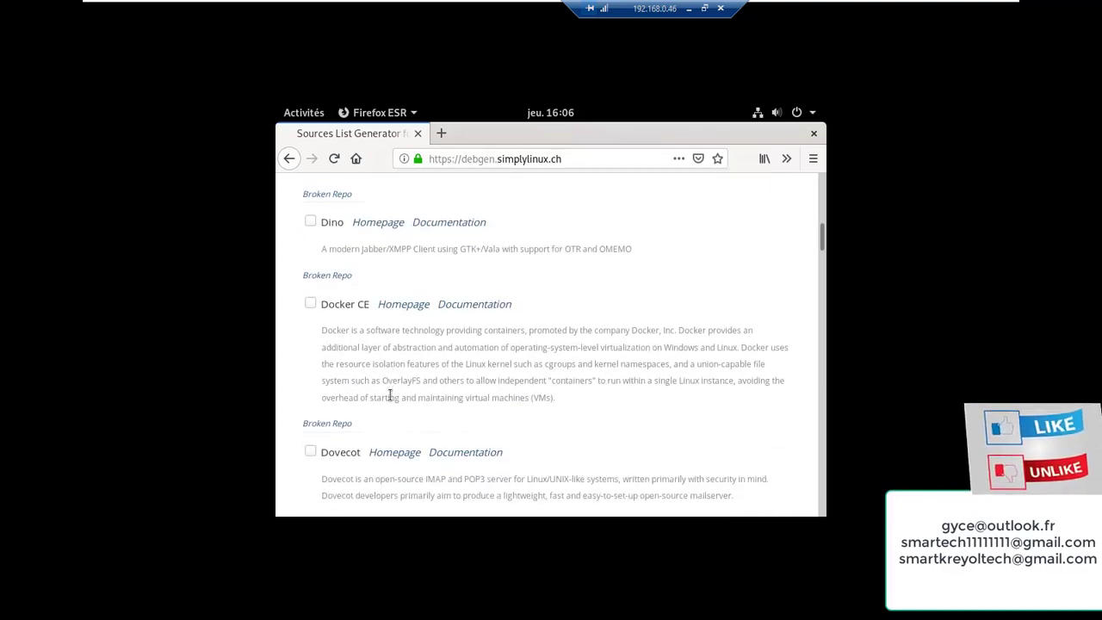
{"action": "scroll", "coordinate": [392, 405], "scroll_direction": "down", "scroll_amount": 10}
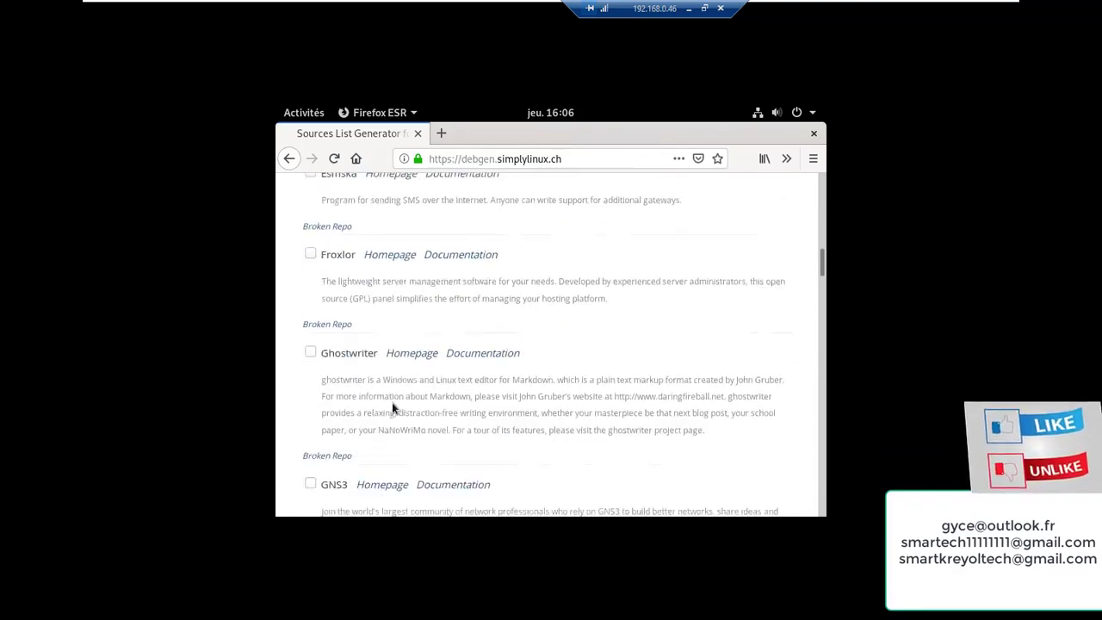
{"action": "scroll", "coordinate": [399, 420], "scroll_direction": "down", "scroll_amount": 10}
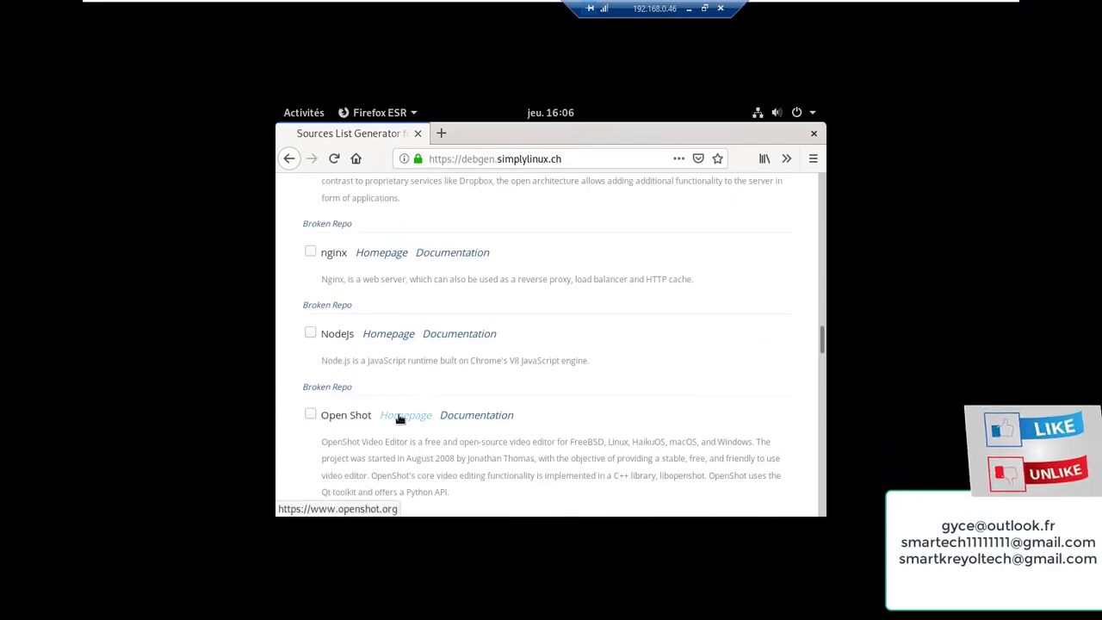
{"action": "scroll", "coordinate": [399, 420], "scroll_direction": "down", "scroll_amount": 10}
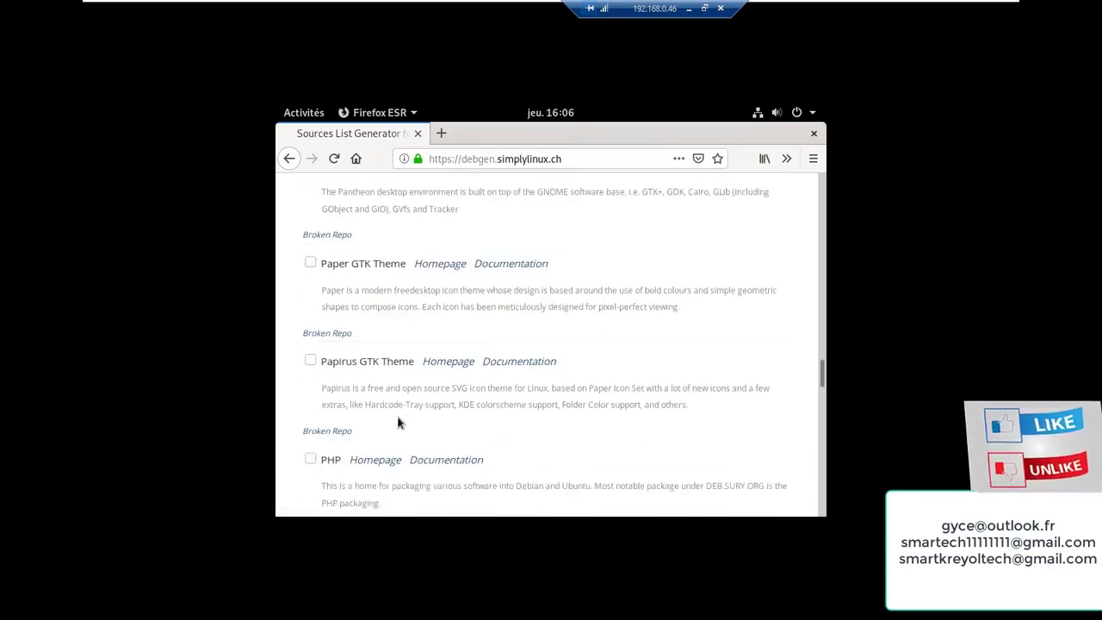
{"action": "scroll", "coordinate": [399, 422], "scroll_direction": "down", "scroll_amount": 10}
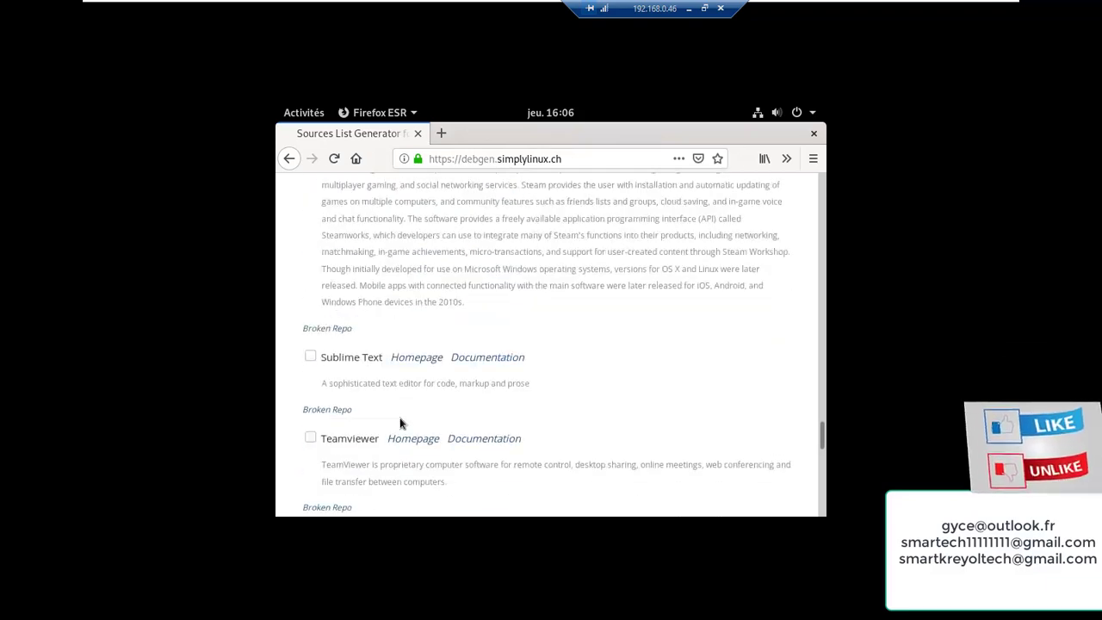
{"action": "scroll", "coordinate": [400, 421], "scroll_direction": "down", "scroll_amount": 10}
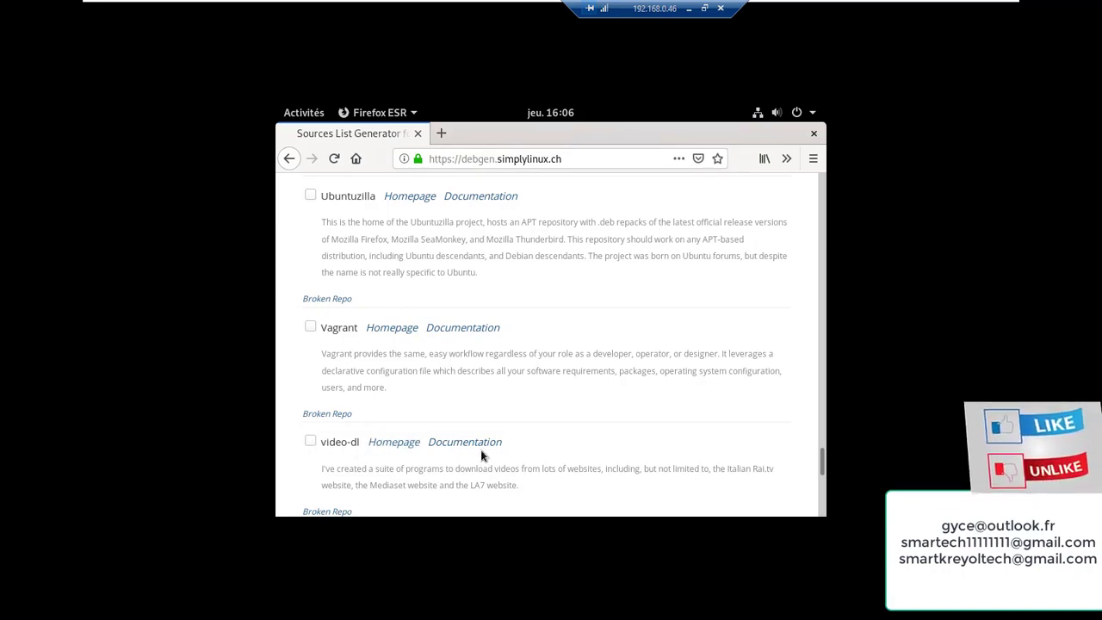
{"action": "scroll", "coordinate": [392, 336], "scroll_direction": "up", "scroll_amount": 2}
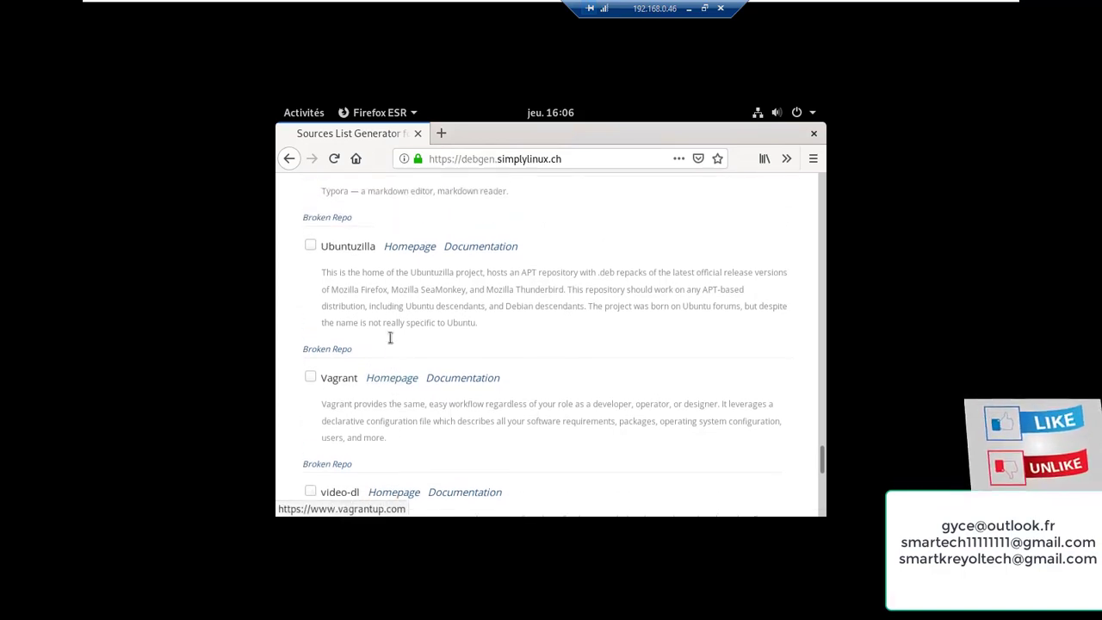
{"action": "scroll", "coordinate": [389, 316], "scroll_direction": "up", "scroll_amount": 2}
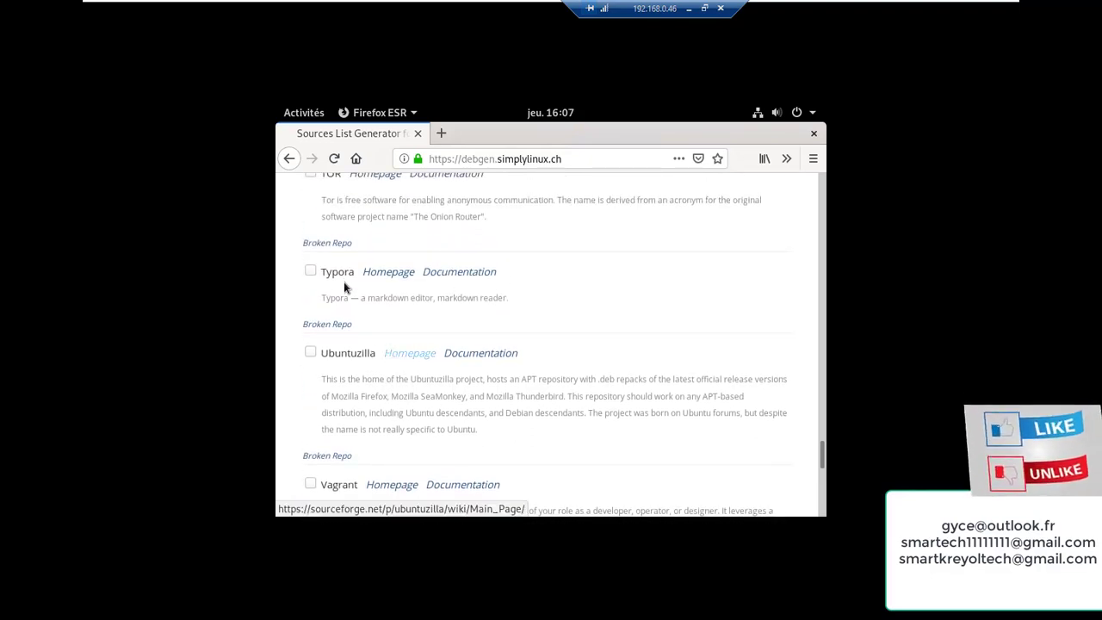
{"action": "scroll", "coordinate": [343, 281], "scroll_direction": "up", "scroll_amount": 1}
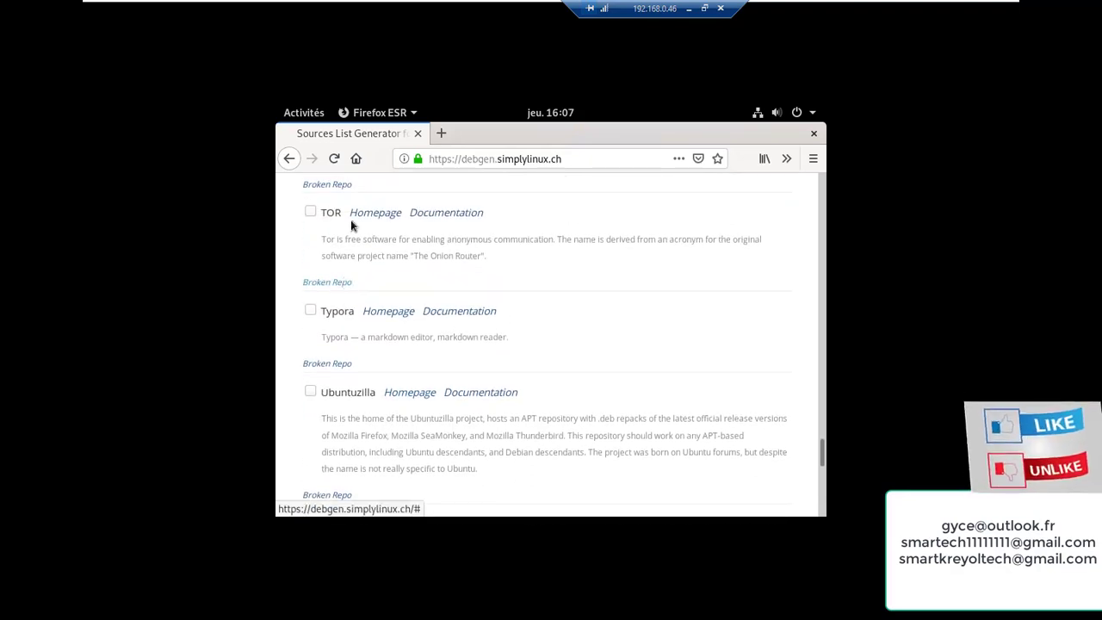
{"action": "scroll", "coordinate": [374, 325], "scroll_direction": "down", "scroll_amount": 20}
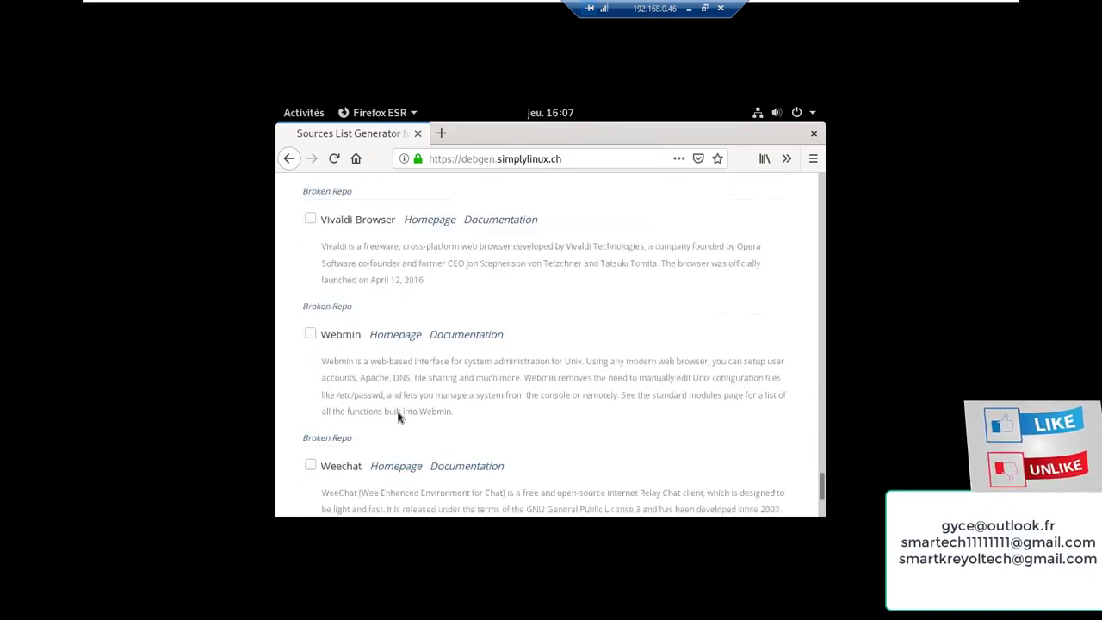
{"action": "scroll", "coordinate": [399, 412], "scroll_direction": "down", "scroll_amount": 2}
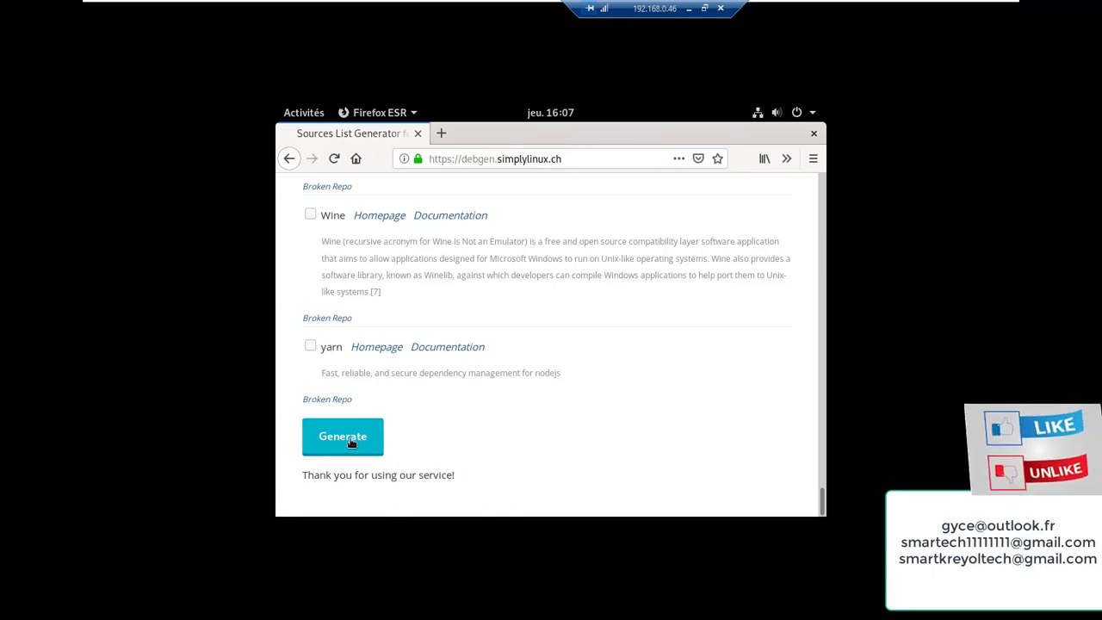
{"action": "left_click", "coordinate": [350, 443]}
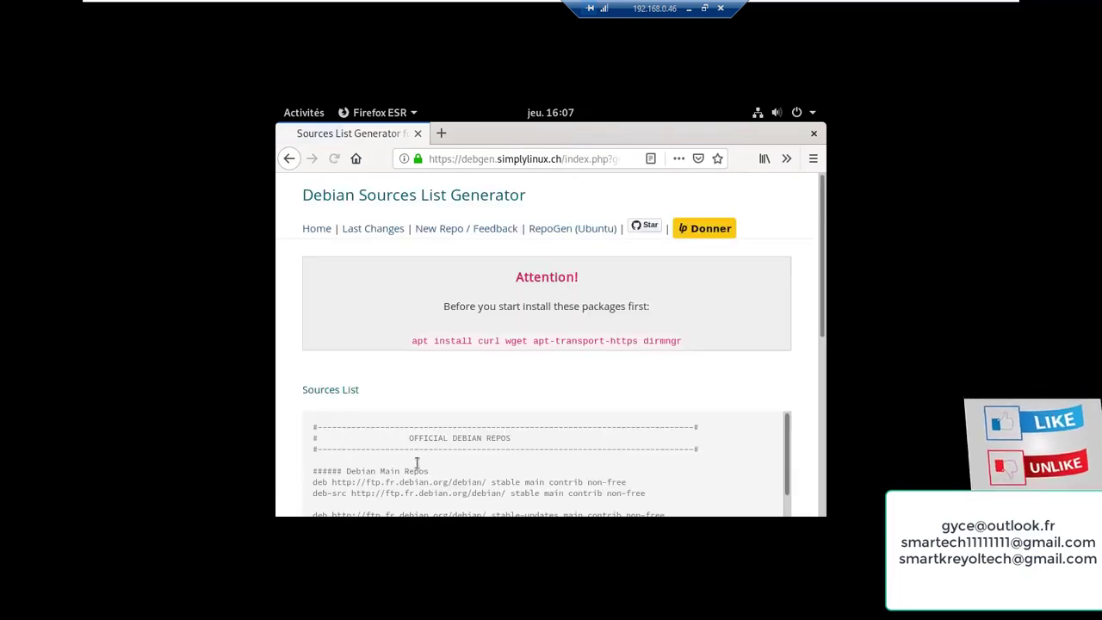
Select the whole generated list, including security and buster-backports lines, and copy it with Copier
{"action": "scroll", "coordinate": [434, 446], "scroll_direction": "down", "scroll_amount": 3}
{"action": "scroll", "coordinate": [439, 446], "scroll_direction": "up", "scroll_amount": 3}
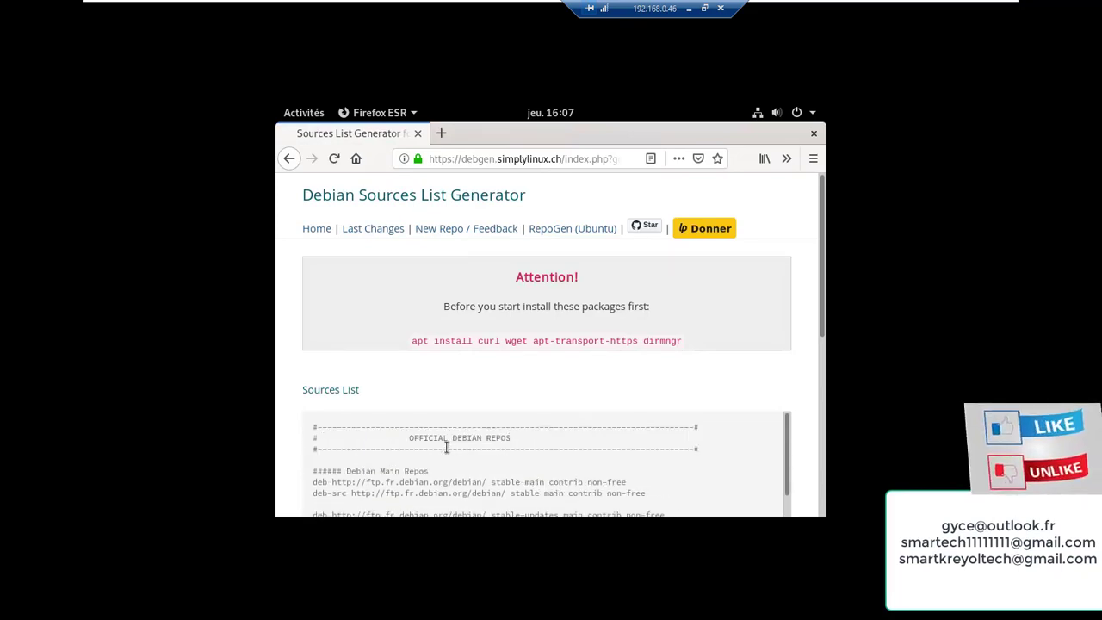
{"action": "left_click_drag", "start_coordinate": [316, 424], "coordinate": [572, 235]}
{"action": "scroll", "coordinate": [573, 235], "scroll_direction": "up", "scroll_amount": 10}
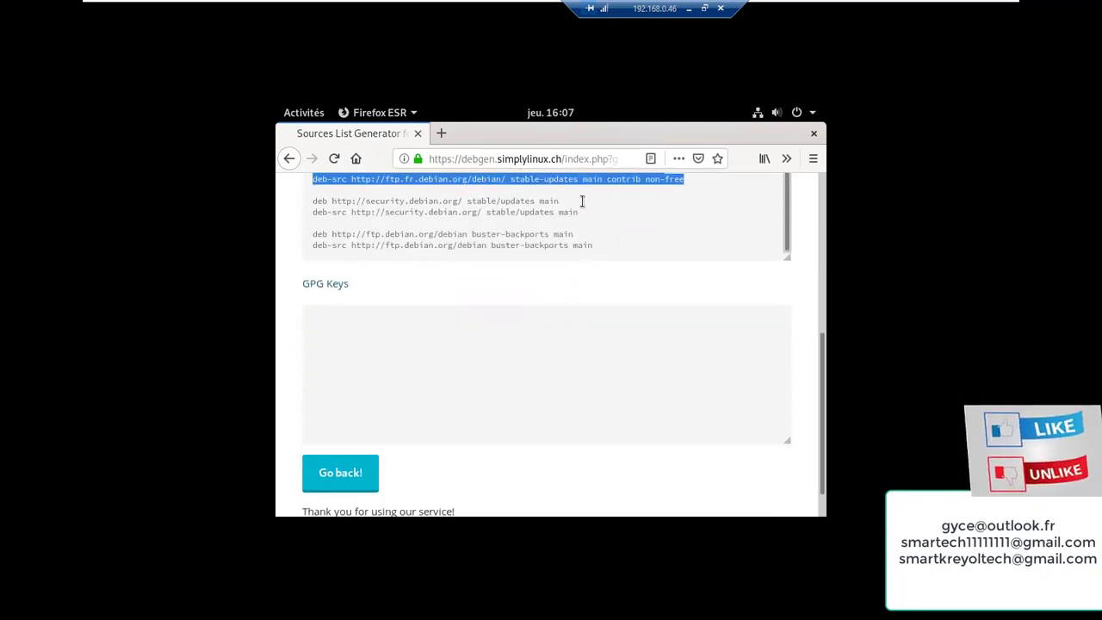
{"action": "scroll", "coordinate": [528, 322], "scroll_direction": "down", "scroll_amount": 2}
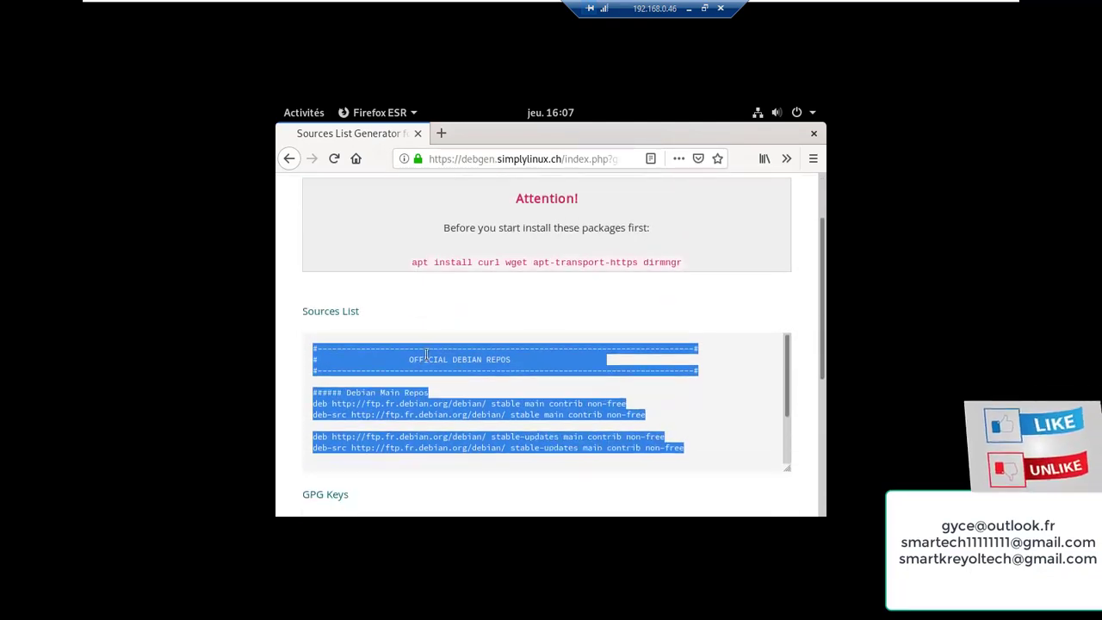
{"action": "left_click", "coordinate": [417, 353]}
{"action": "left_click_drag", "start_coordinate": [308, 347], "coordinate": [413, 515]}
{"action": "scroll", "coordinate": [403, 474], "scroll_direction": "down", "scroll_amount": 4}
{"action": "scroll", "coordinate": [471, 244], "scroll_direction": "down", "scroll_amount": 2}
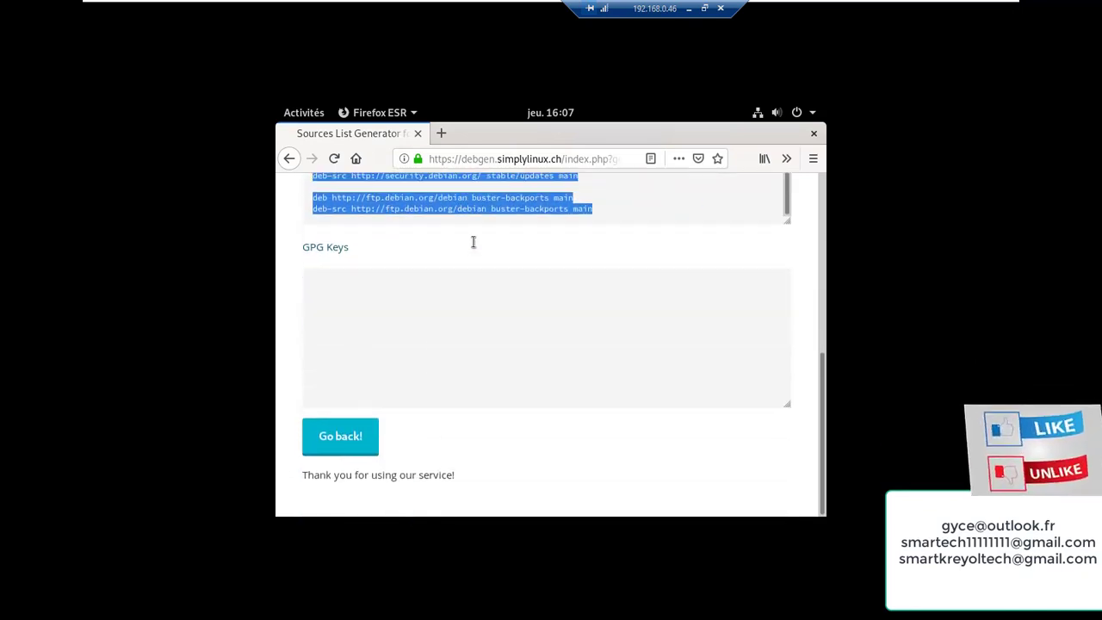
{"action": "right_click", "coordinate": [495, 204]}
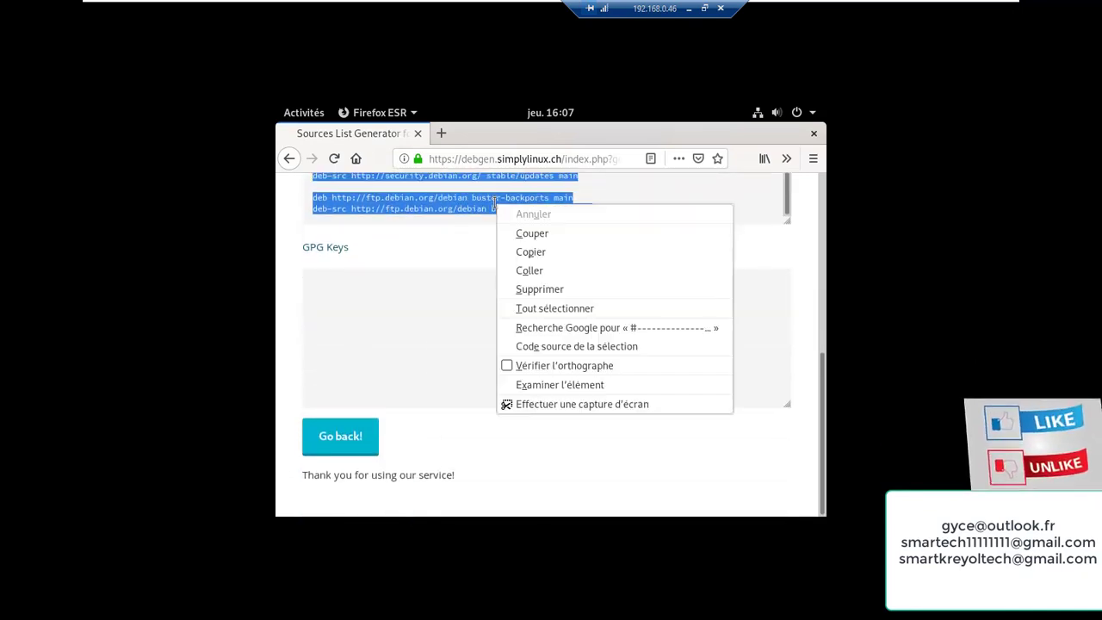
{"action": "left_click", "coordinate": [531, 252]}
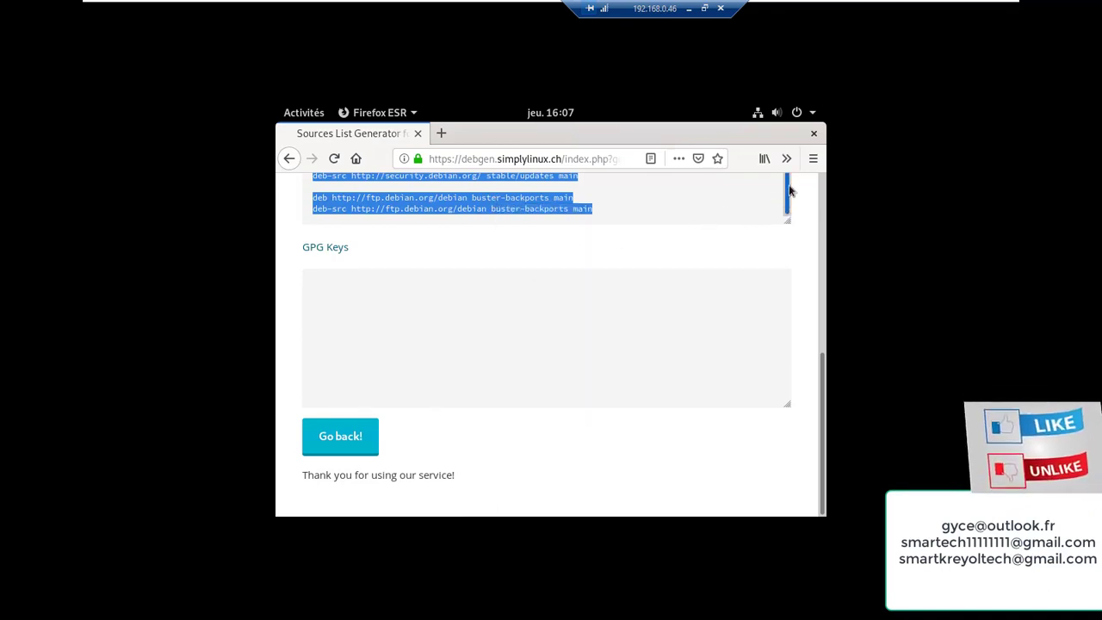
{"action": "left_click_drag", "start_coordinate": [788, 188], "coordinate": [781, 167]}
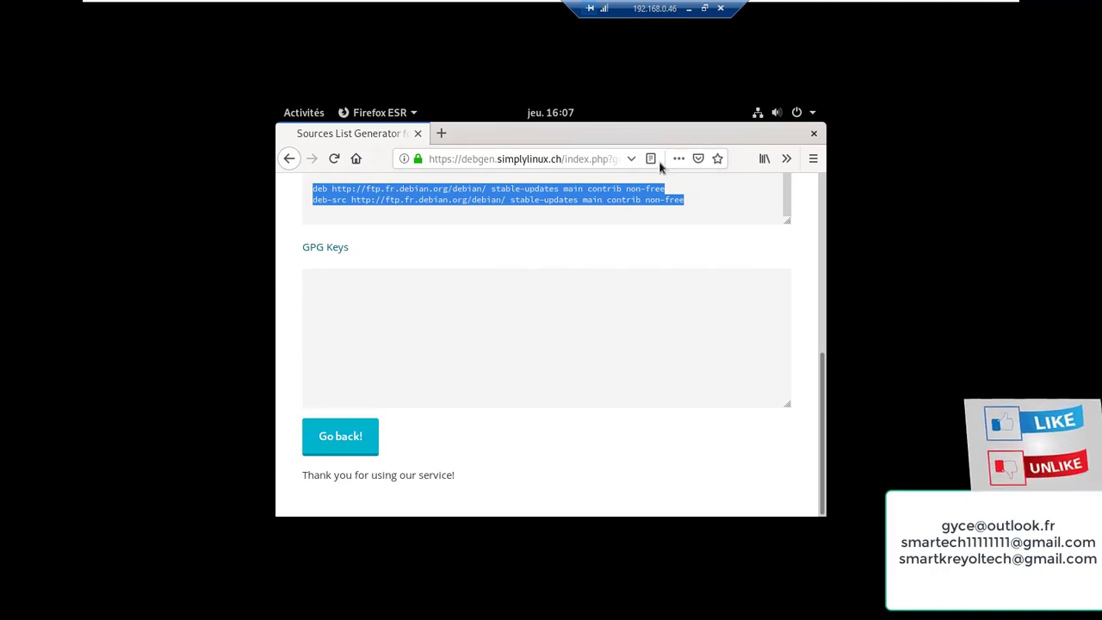
Launch Terminal MATE from Activités by searching for 'ter'
{"action": "left_click", "coordinate": [310, 119]}
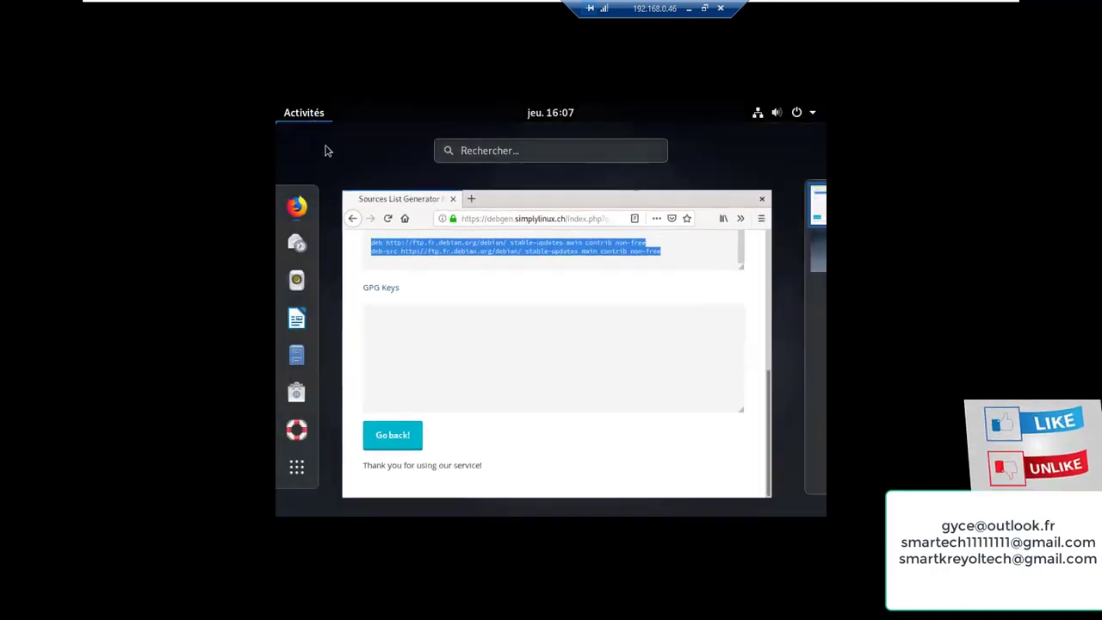
{"action": "left_click", "coordinate": [475, 151]}
{"action": "type", "text": "ter"}
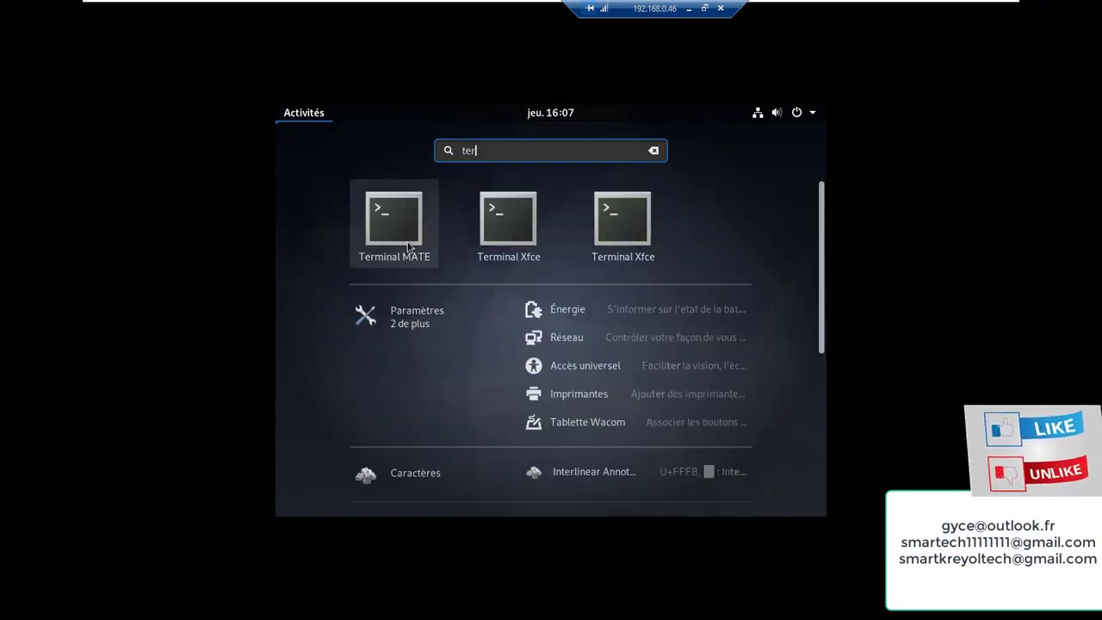
{"action": "left_click", "coordinate": [403, 239]}
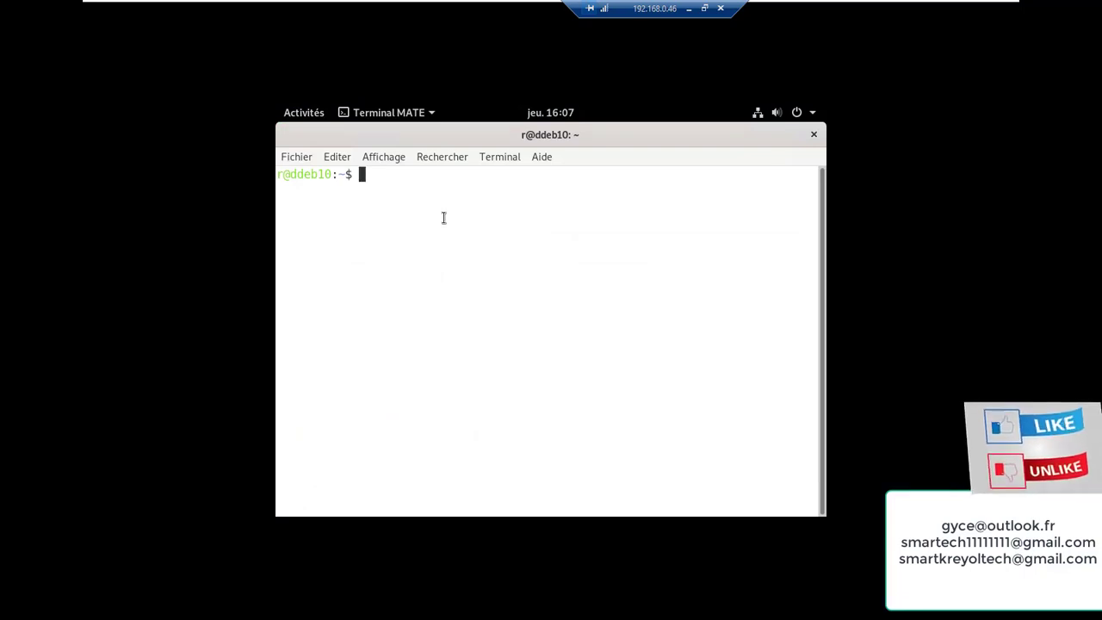
Become root with su, then run 'gedit /etc/apt/sources.list'
{"action": "type", "text": "su"}
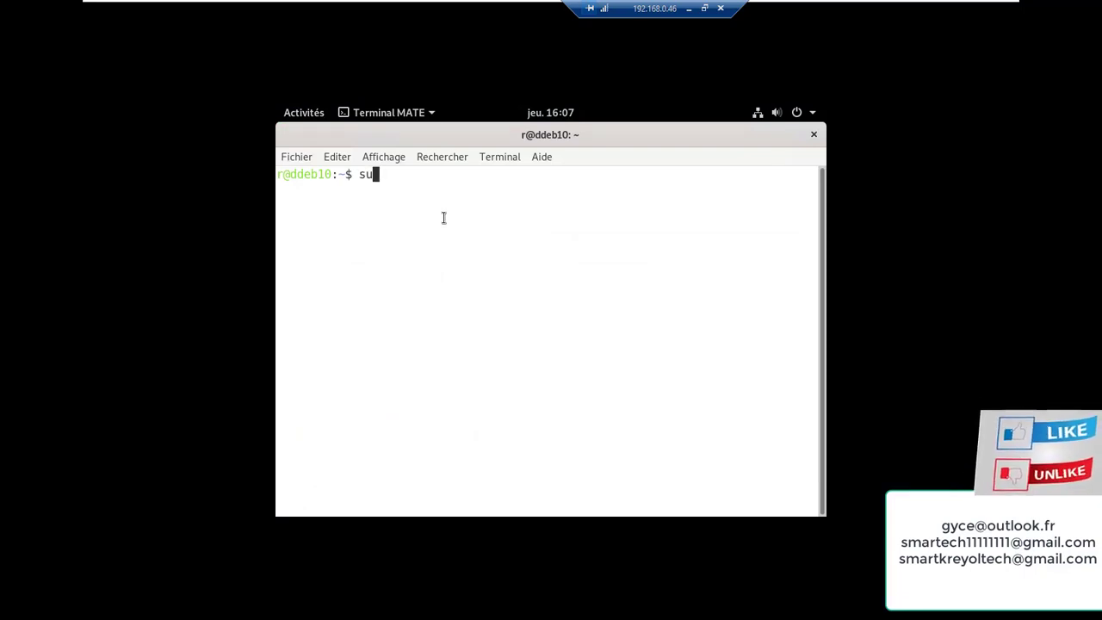
{"action": "key", "text": "Return"}
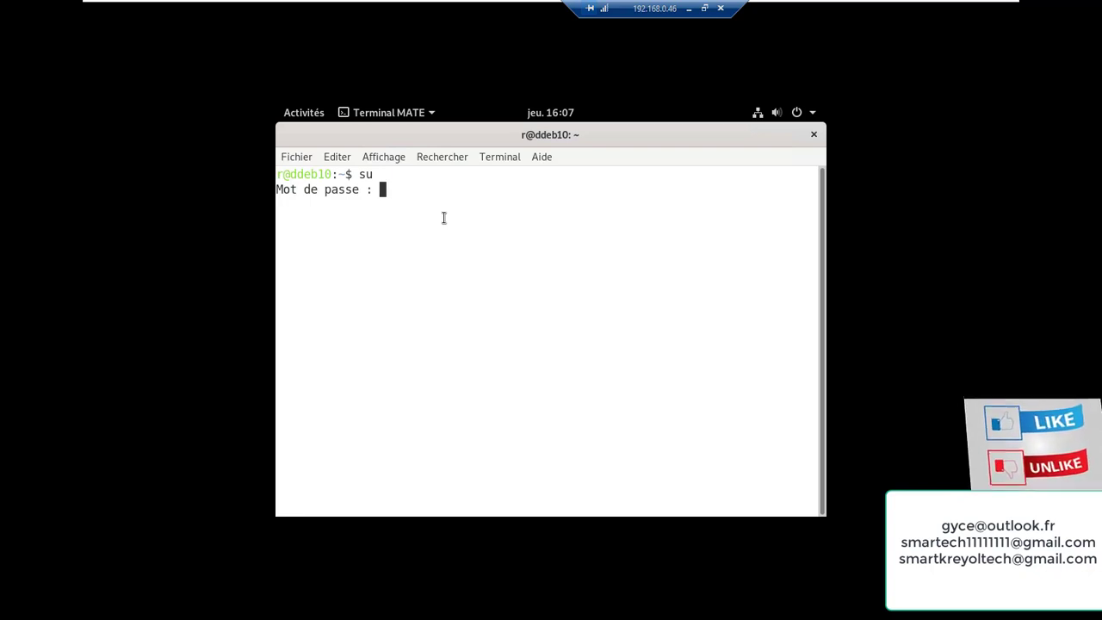
{"action": "key", "text": "Return"}
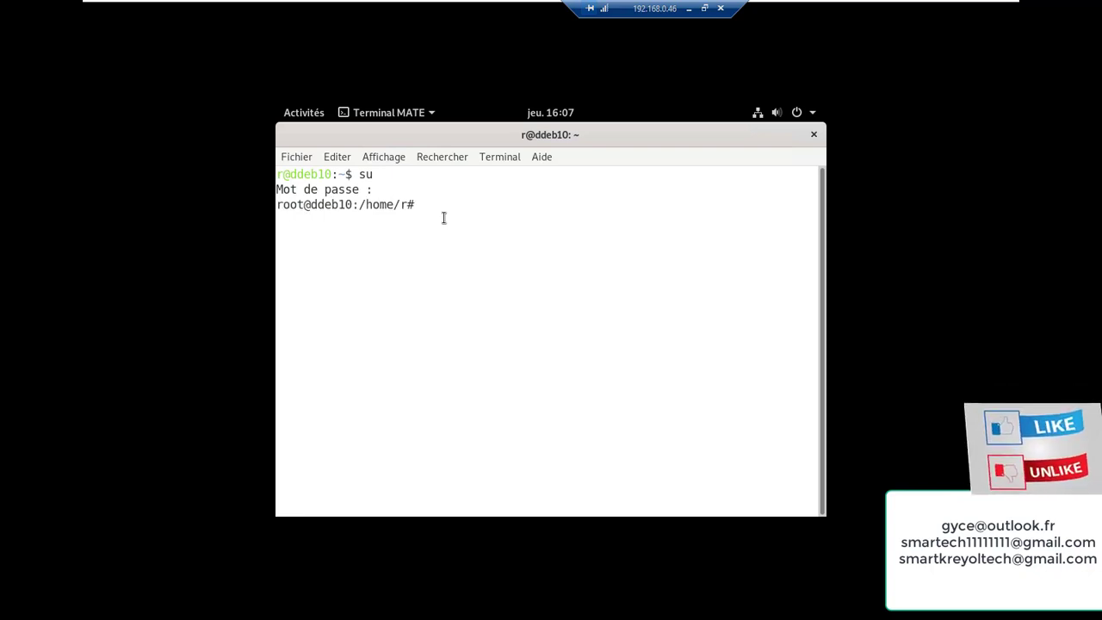
{"action": "type", "text": "gedit"}
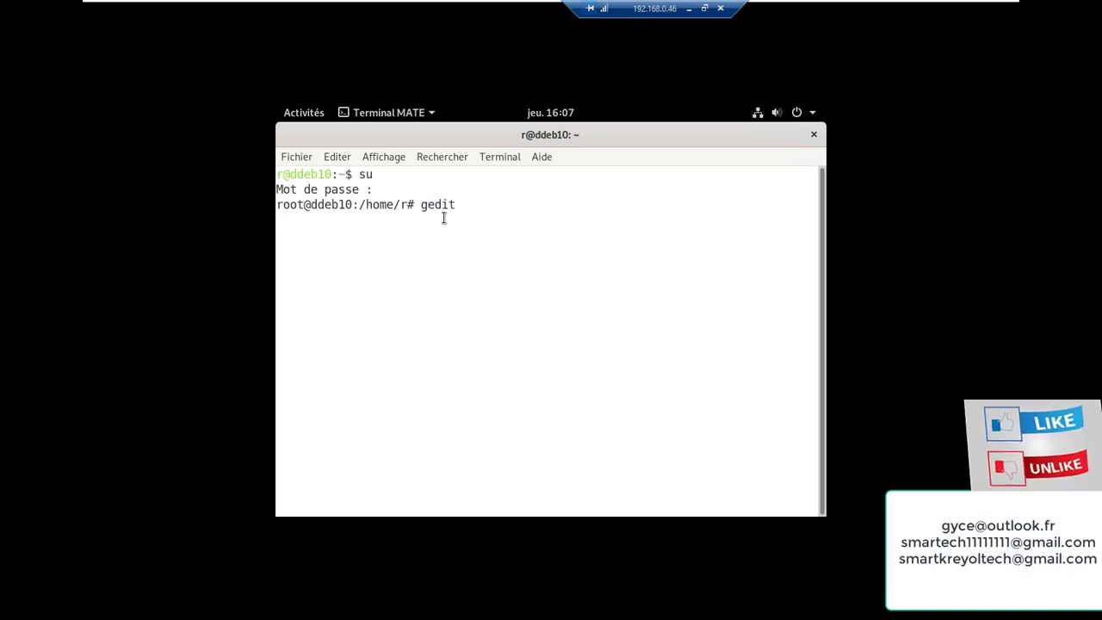
{"action": "type", "text": " /"}
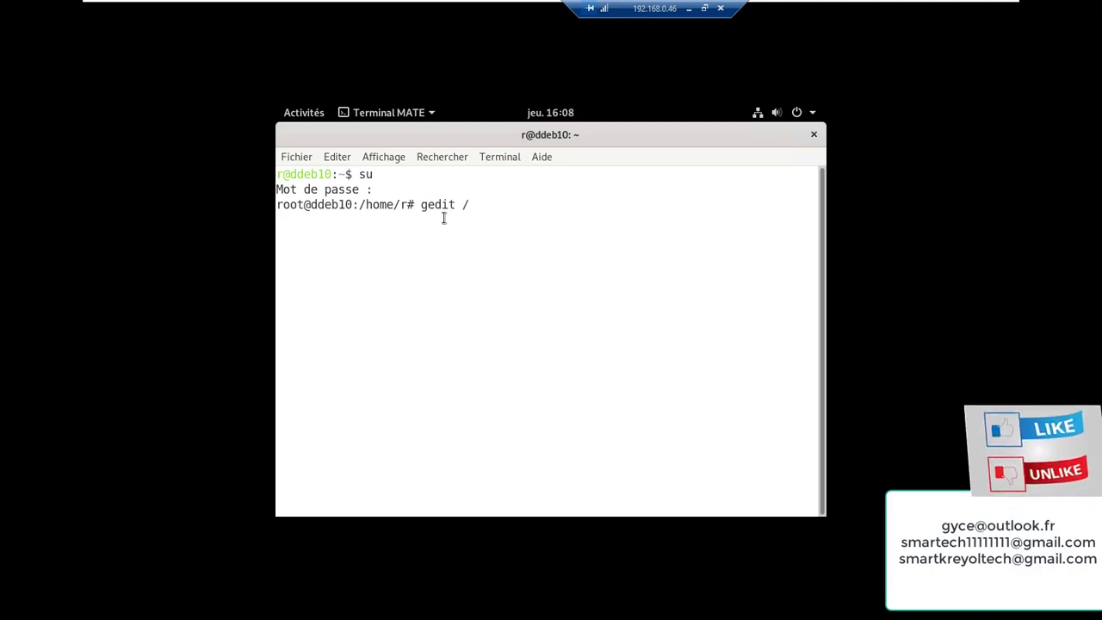
{"action": "type", "text": "et"}
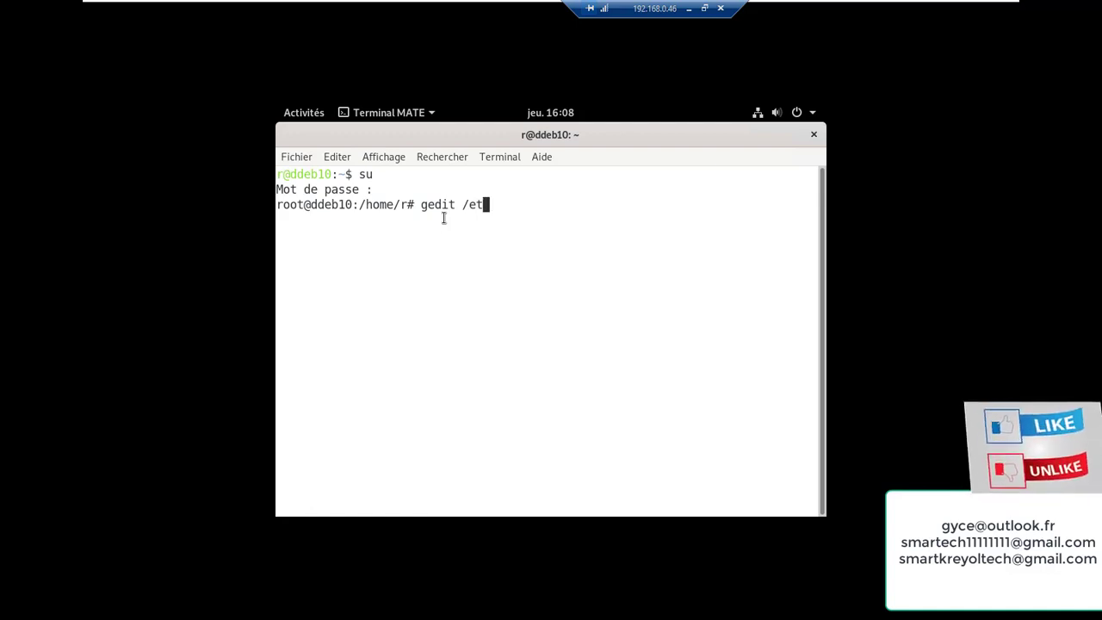
{"action": "type", "text": "c/"}
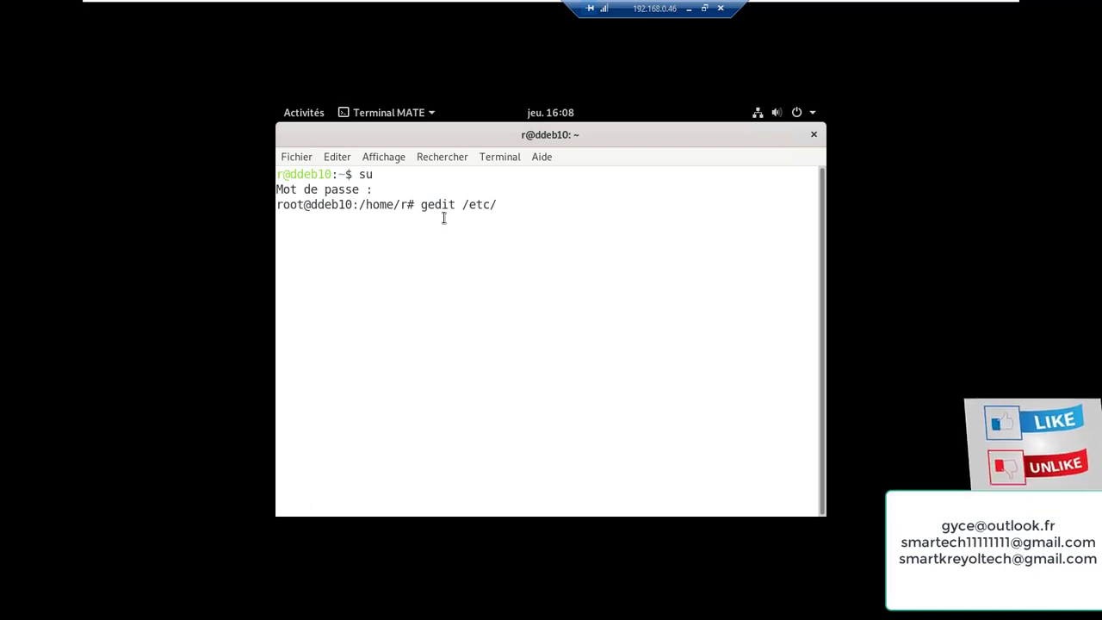
{"action": "type", "text": "apt"}
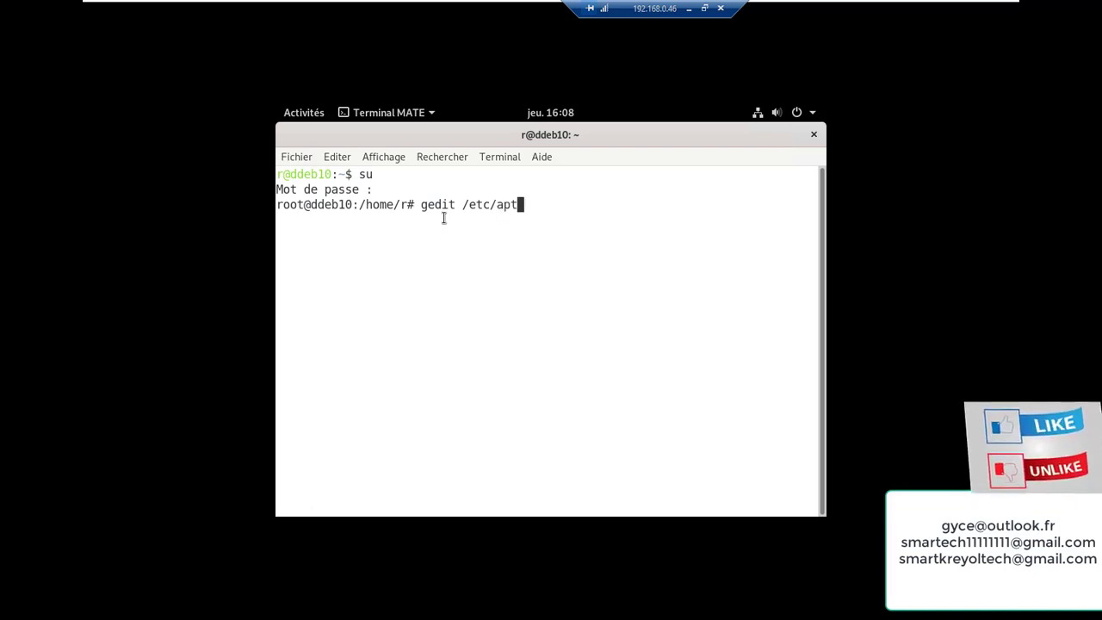
{"action": "type", "text": "/"}
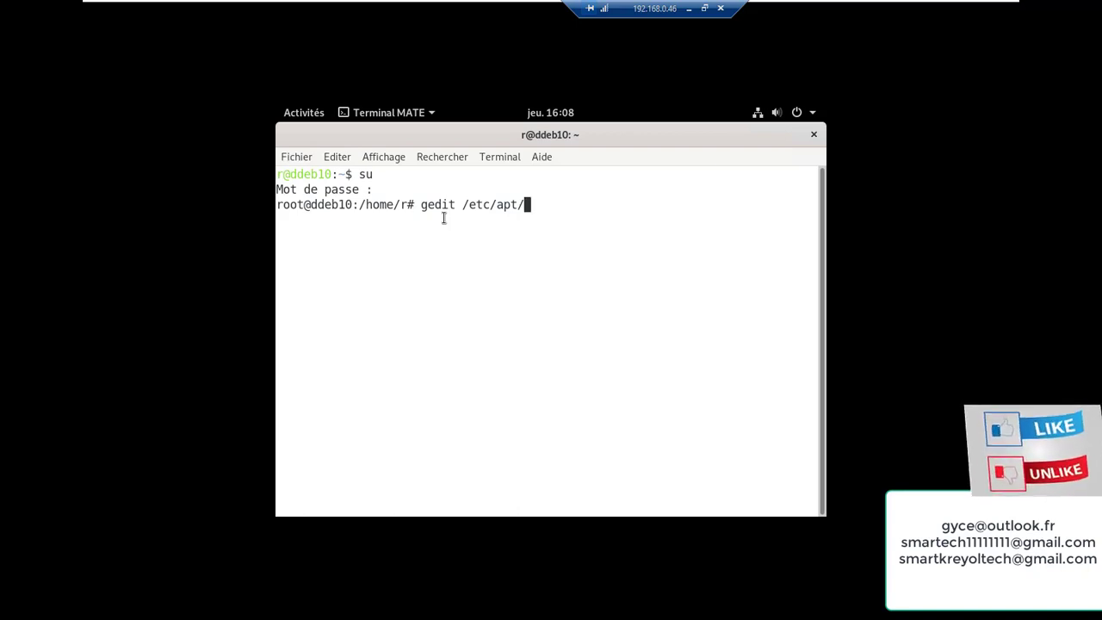
{"action": "type", "text": "sour"}
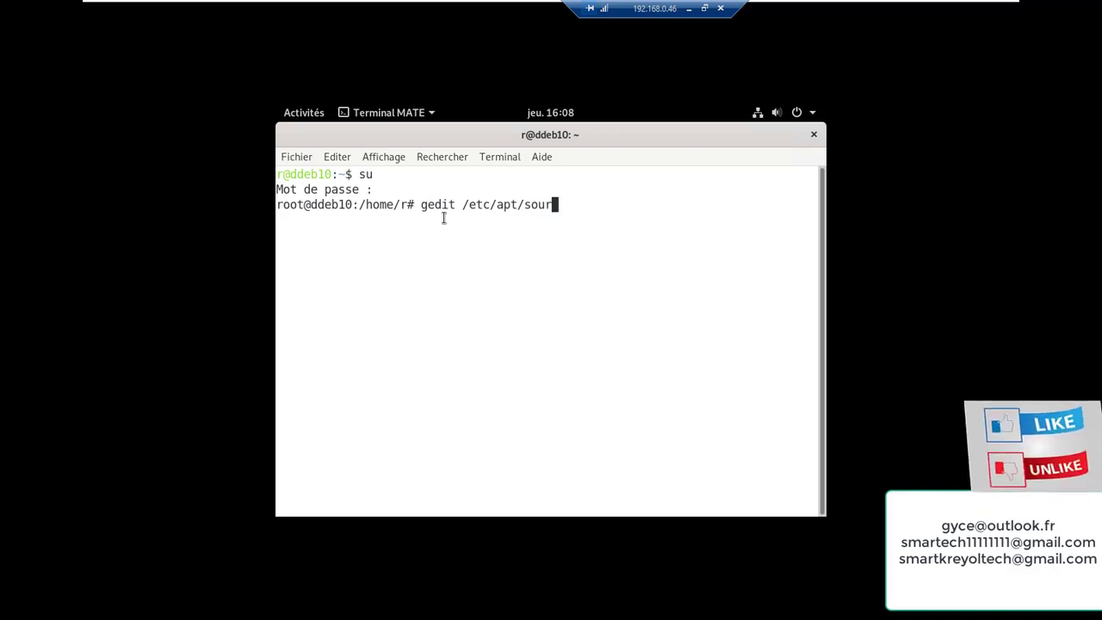
{"action": "type", "text": "ces."}
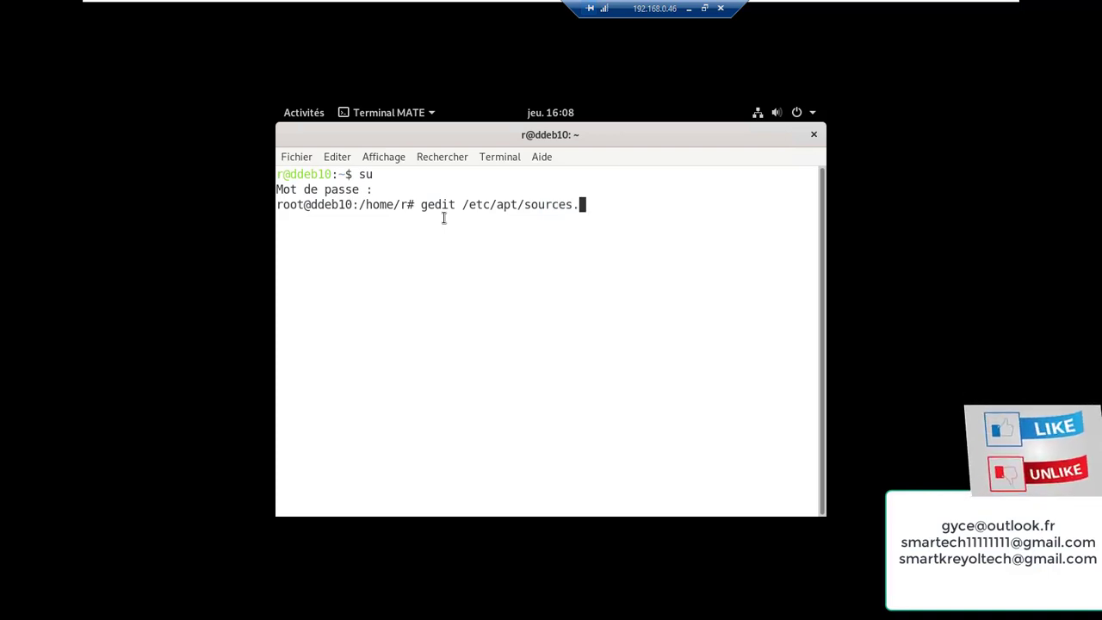
{"action": "type", "text": "list"}
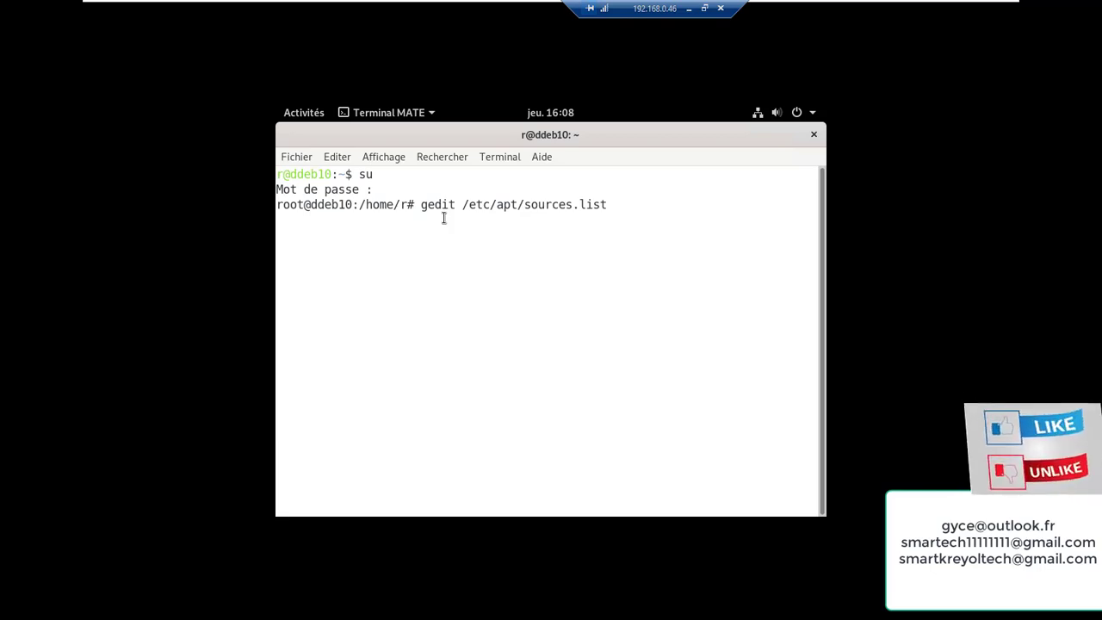
{"action": "key", "text": "Return"}
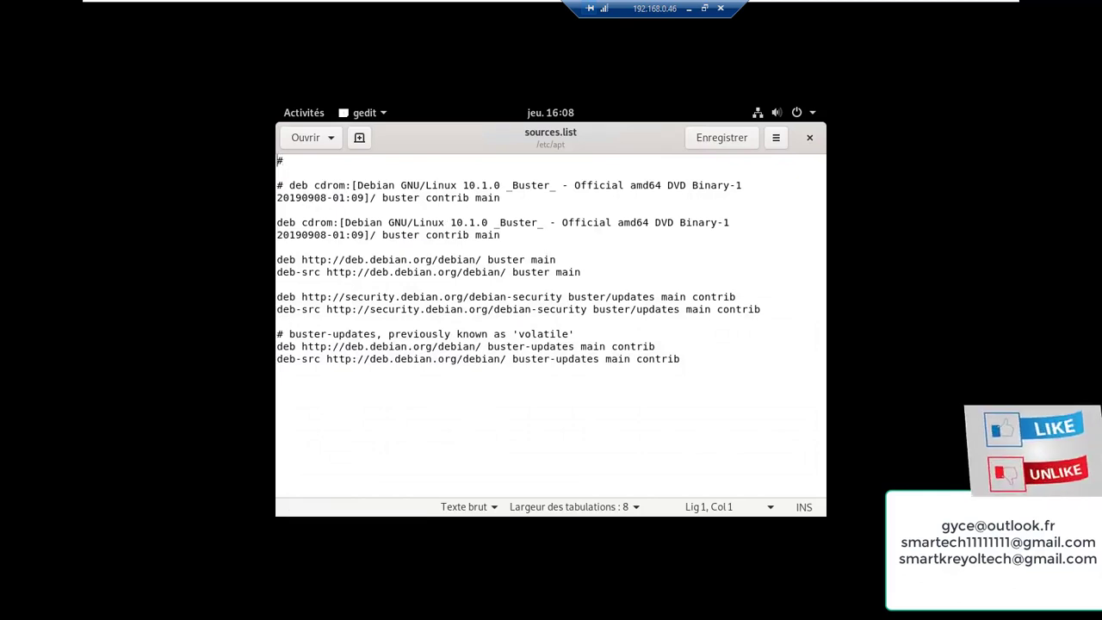
Highlight all the cdrom, buster, security and buster-updates lines in sources.list
{"action": "left_click_drag", "start_coordinate": [276, 161], "coordinate": [386, 408]}
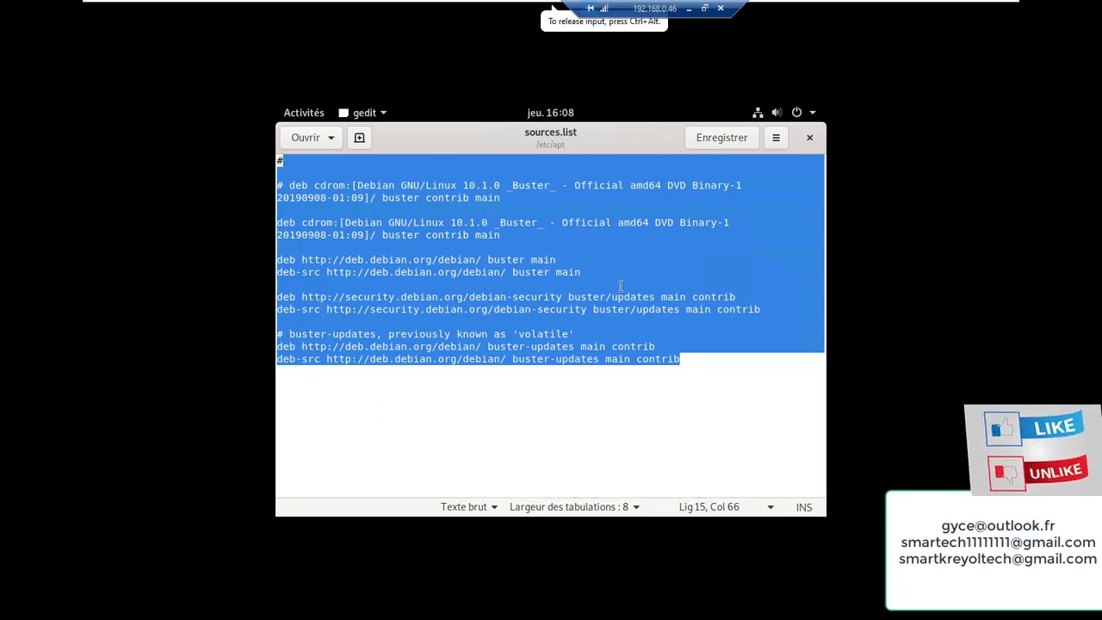
{"action": "left_click", "coordinate": [563, 358]}
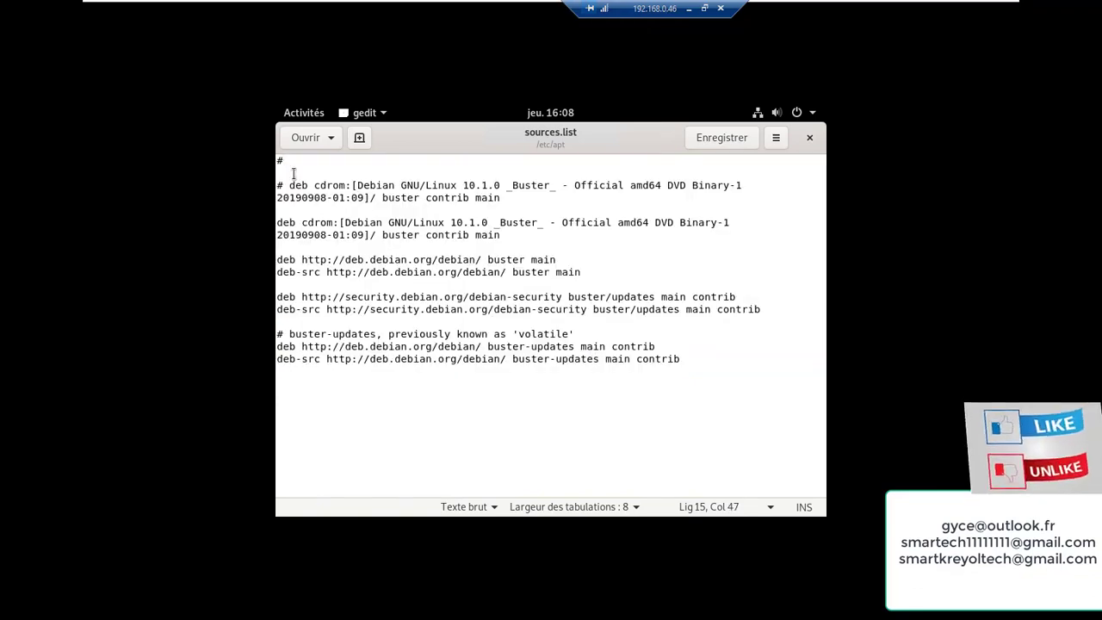
{"action": "left_click_drag", "start_coordinate": [279, 158], "coordinate": [352, 450]}
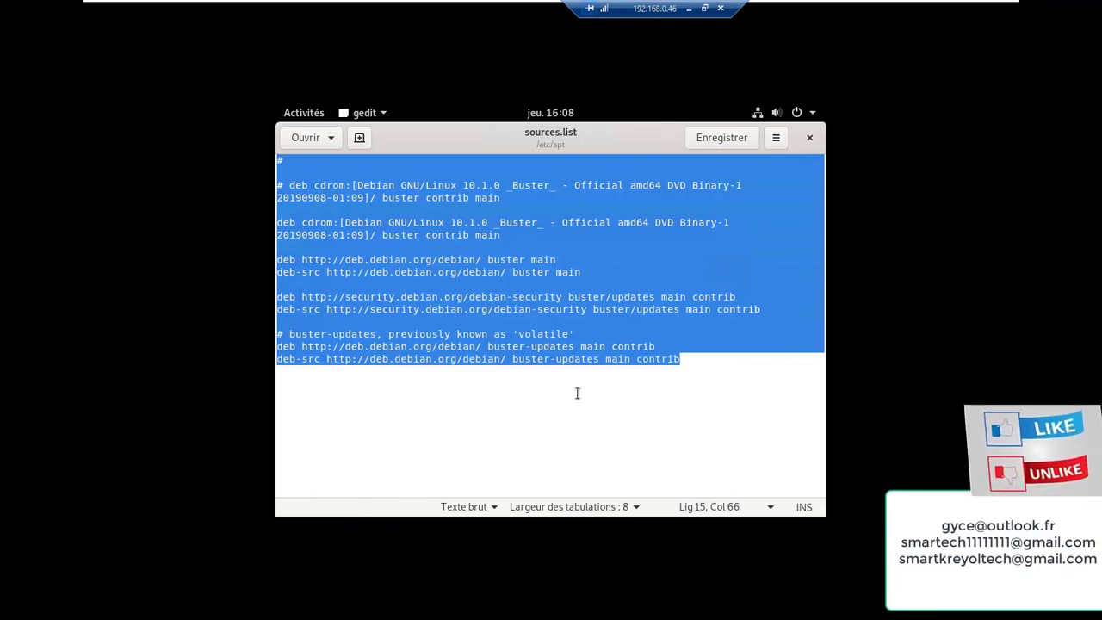
{"action": "left_click", "coordinate": [677, 387]}
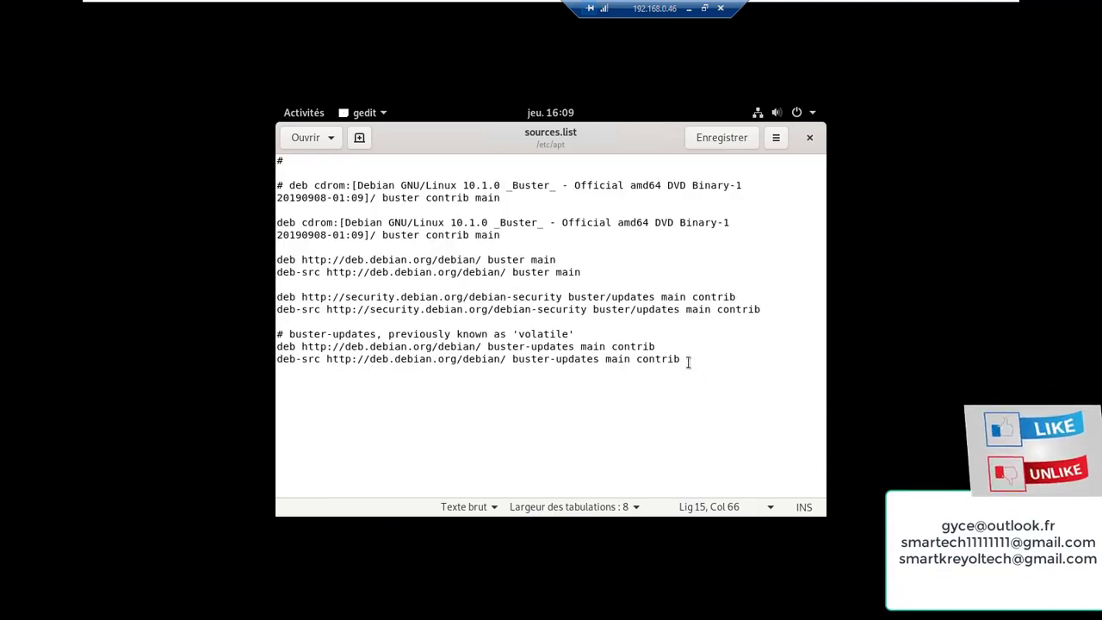
{"action": "left_click_drag", "start_coordinate": [277, 160], "coordinate": [407, 418]}
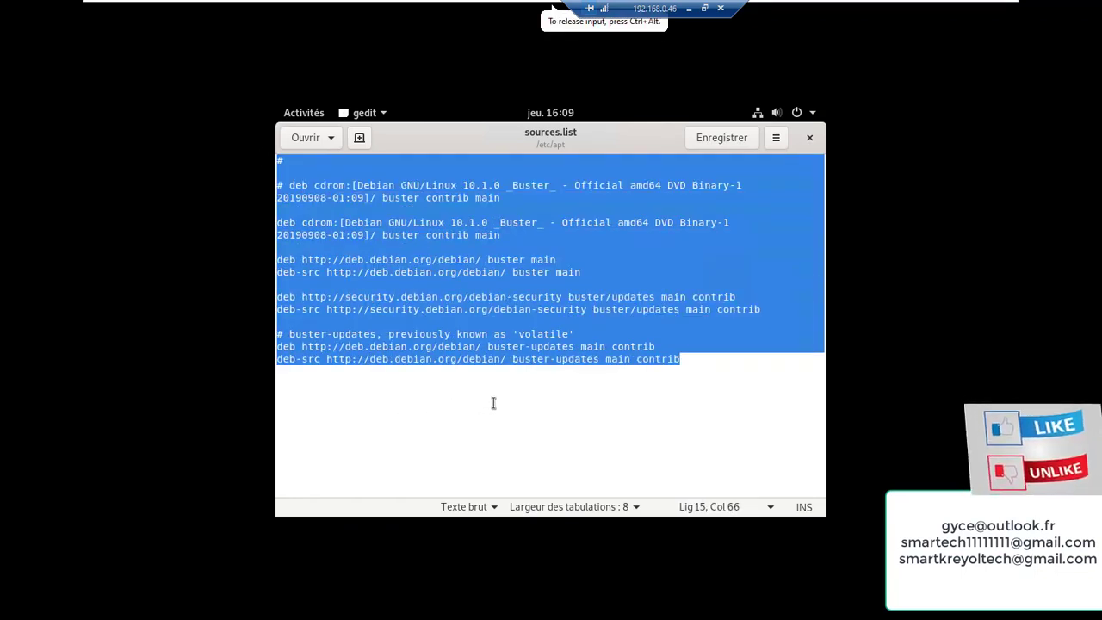
{"action": "key", "text": "Right"}
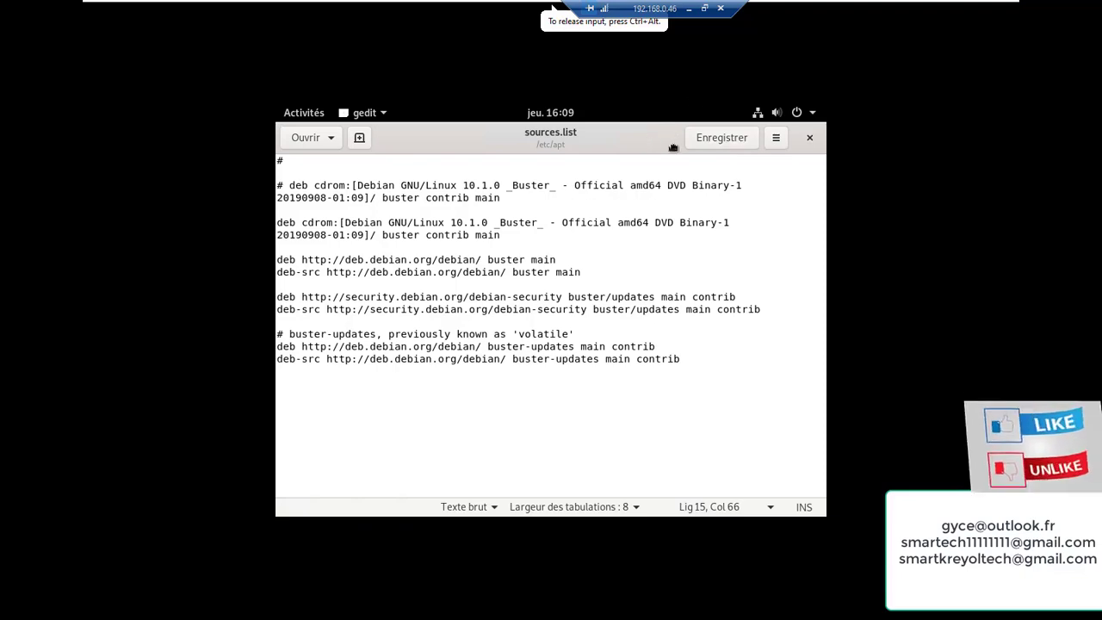
{"action": "left_click_drag", "start_coordinate": [673, 147], "coordinate": [650, 308]}
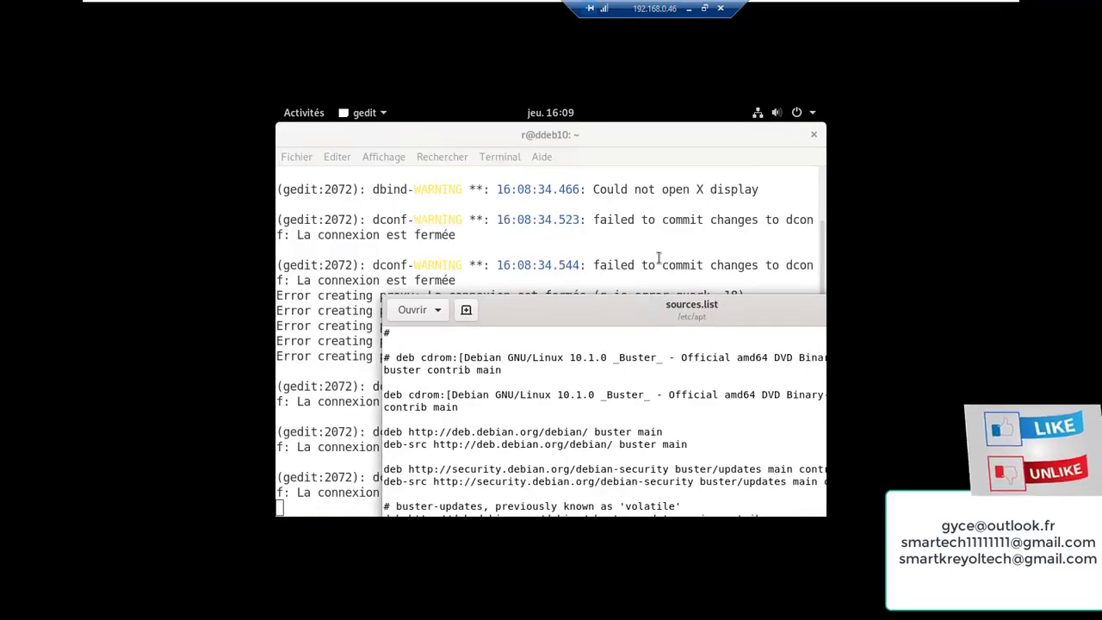
{"action": "double_click", "coordinate": [618, 298]}
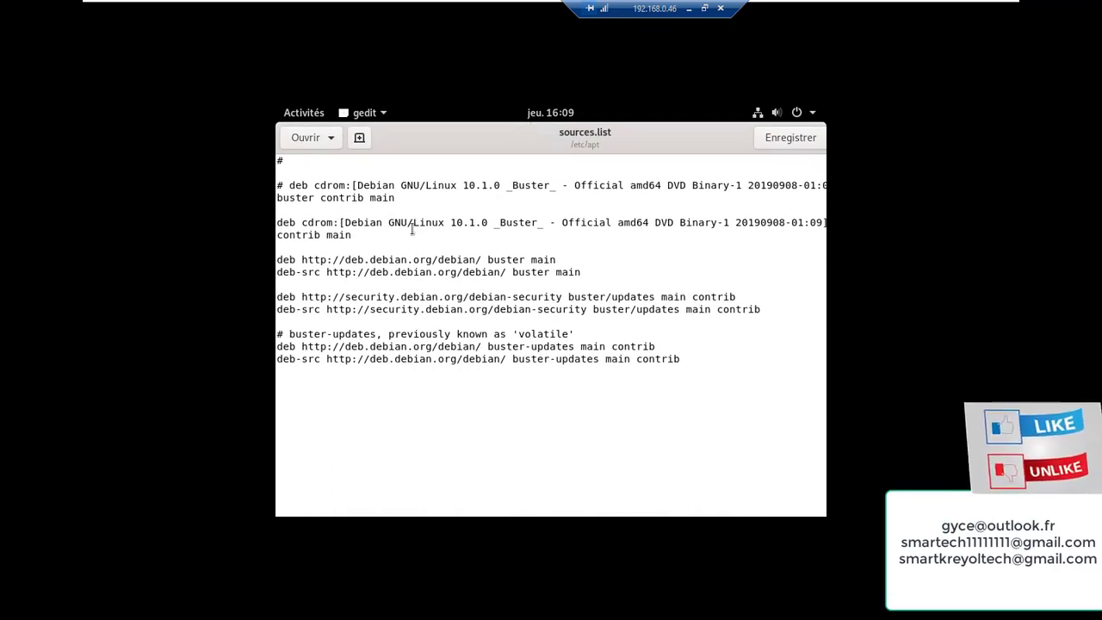
{"action": "left_click_drag", "start_coordinate": [278, 160], "coordinate": [354, 449]}
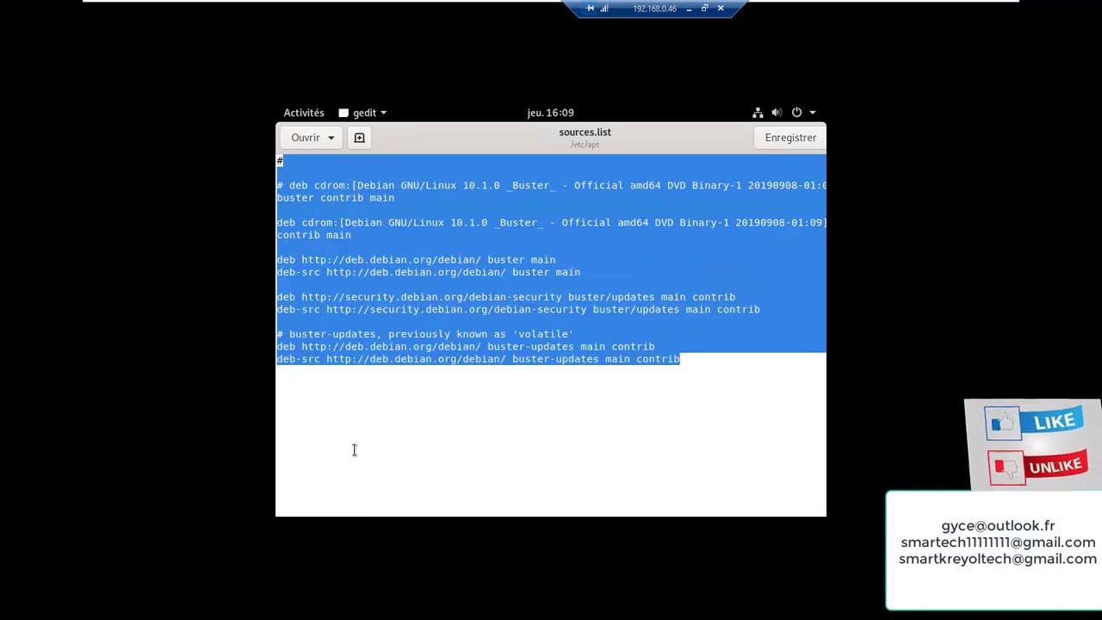
Delete the old lines, paste the generated France-mirror repository list with Coller, and save
{"action": "key", "text": "BackSpace"}
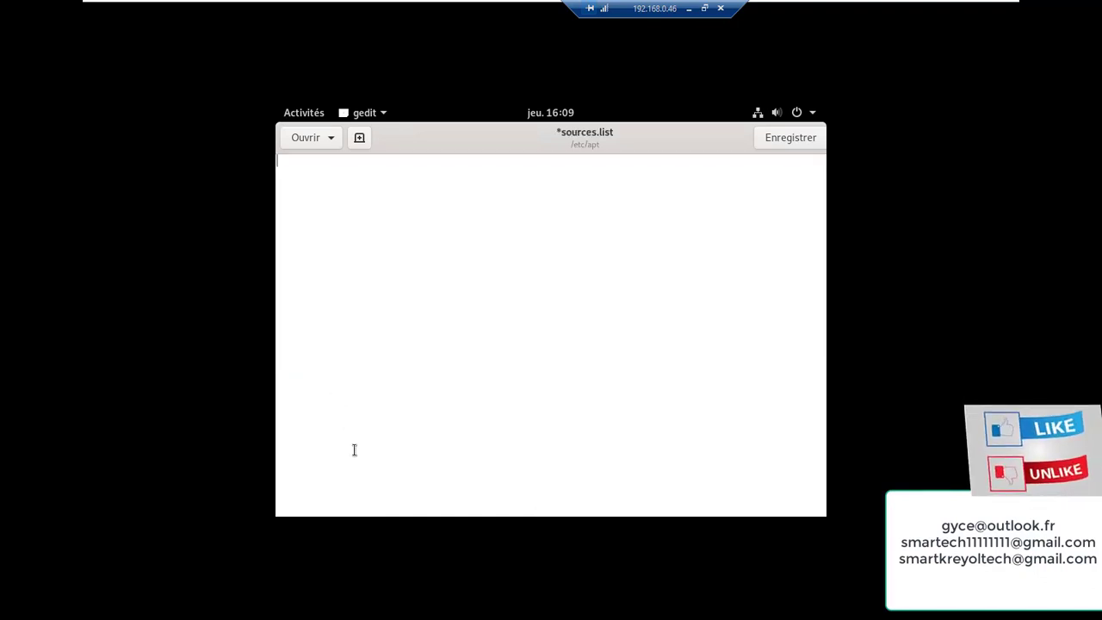
{"action": "right_click", "coordinate": [414, 247]}
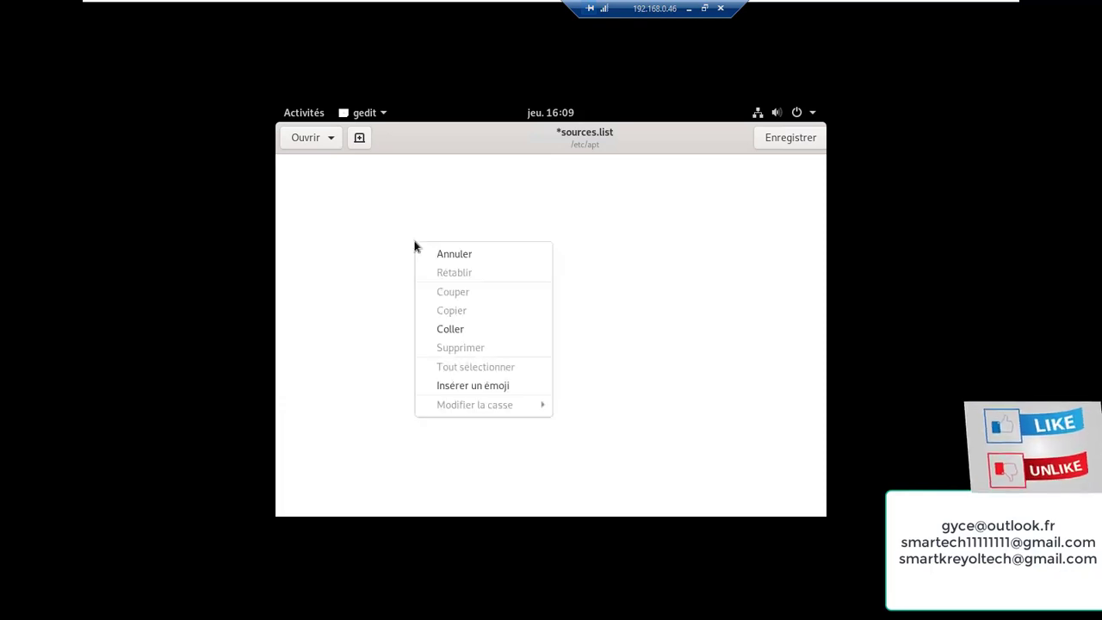
{"action": "left_click", "coordinate": [446, 332]}
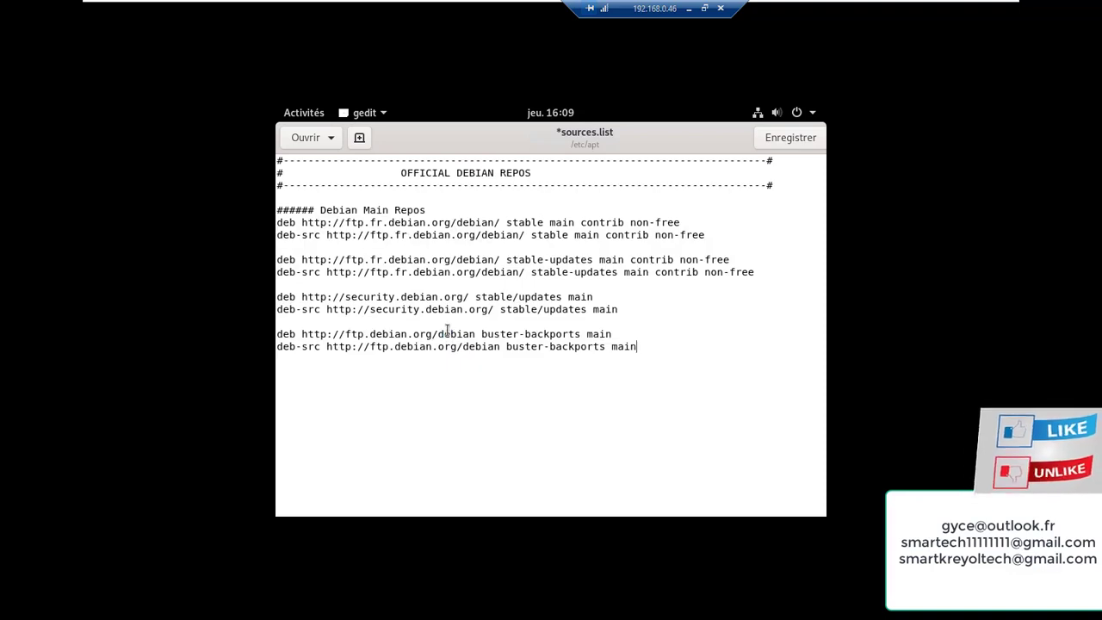
{"action": "left_click", "coordinate": [787, 143]}
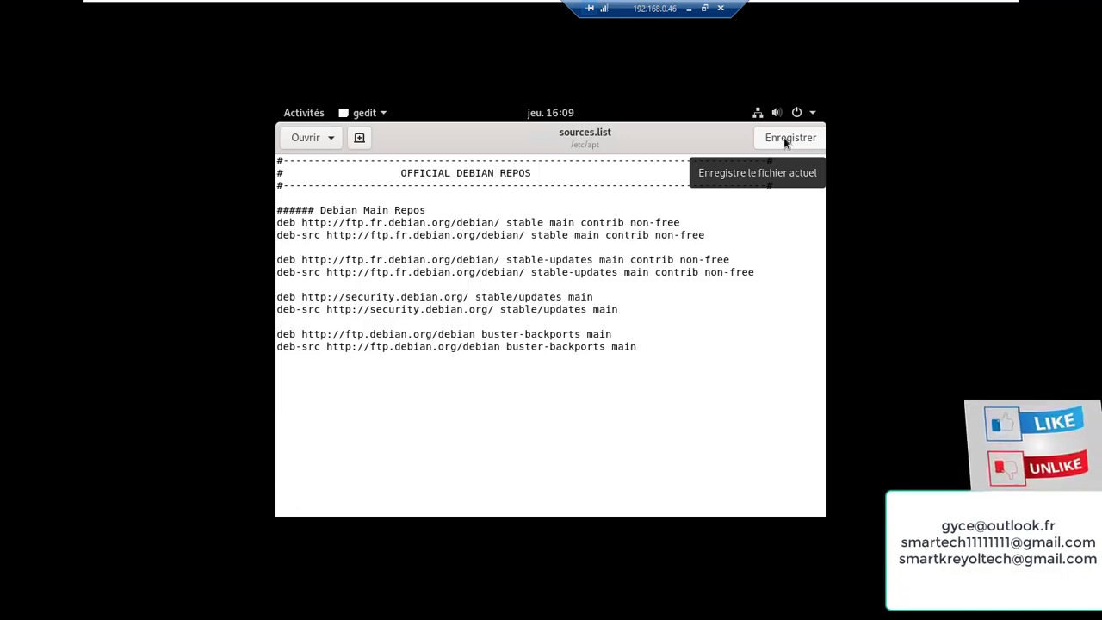
Back in the terminal, stop gedit with Ctrl+C and clear the screen
{"action": "left_click", "coordinate": [305, 119]}
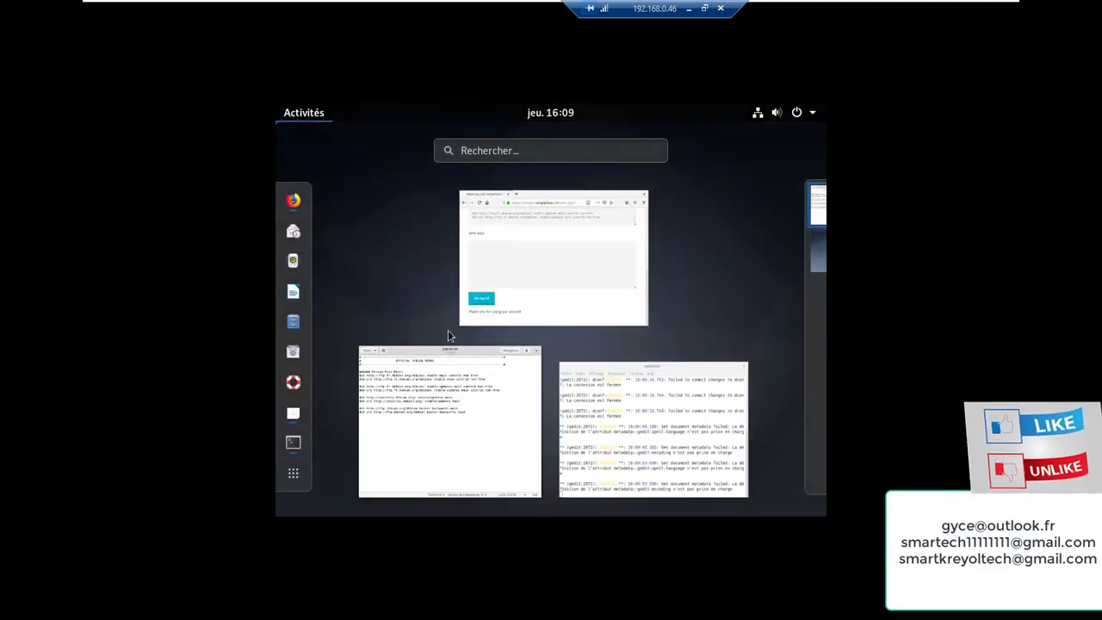
{"action": "left_click", "coordinate": [605, 416]}
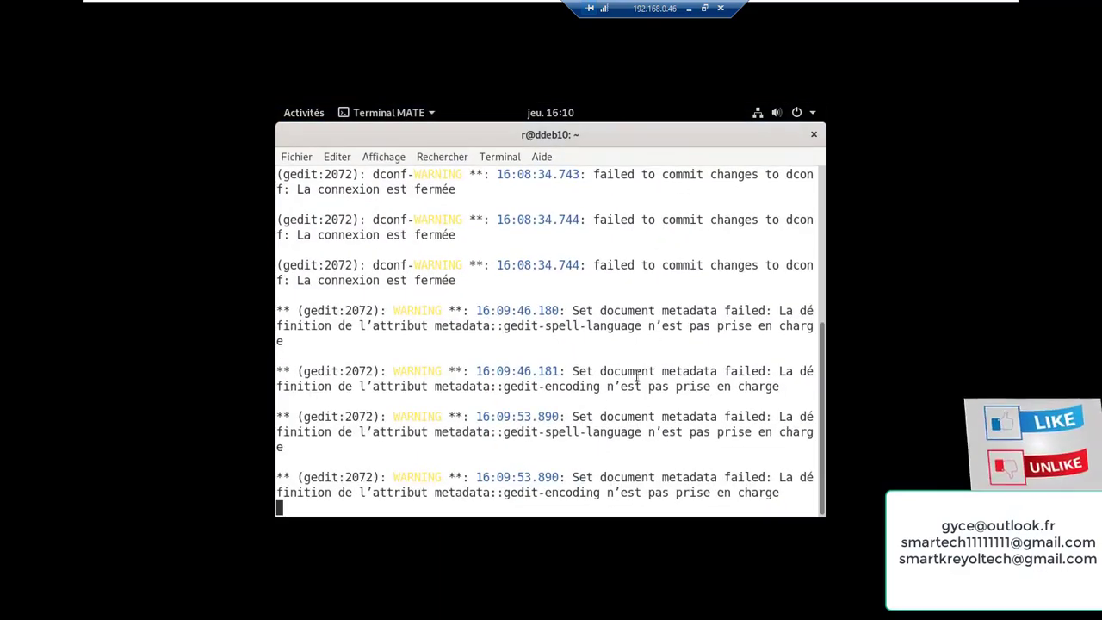
{"action": "key", "text": "Return"}
{"action": "key", "text": "Return"}
{"action": "key", "text": "Return"}
{"action": "key", "text": "Return"}
{"action": "key", "text": "Return"}
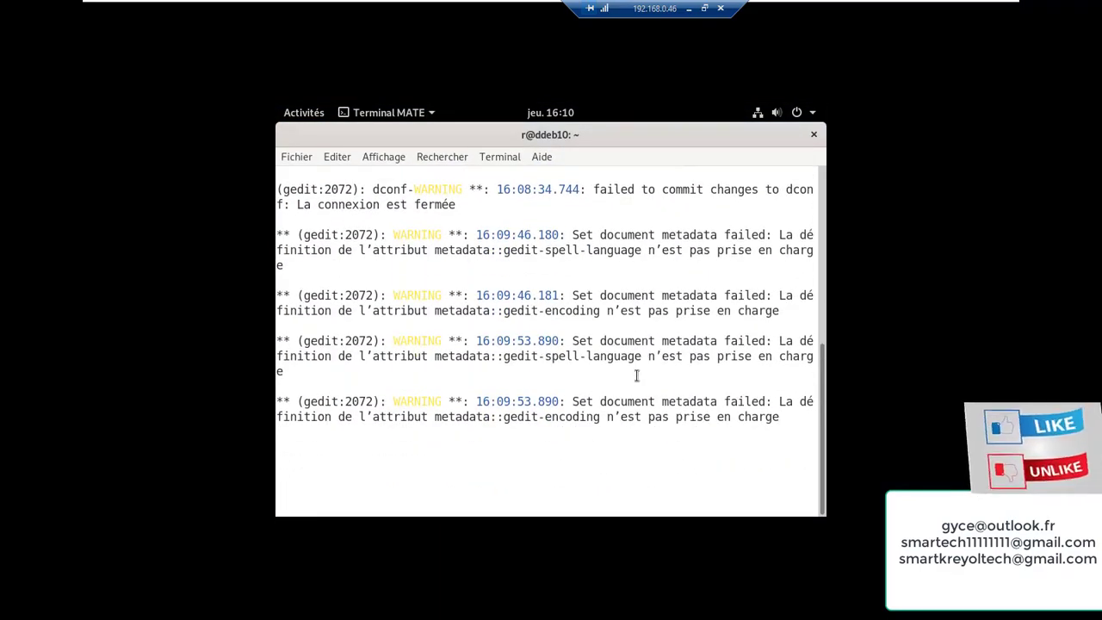
{"action": "type", "text": "exit"}
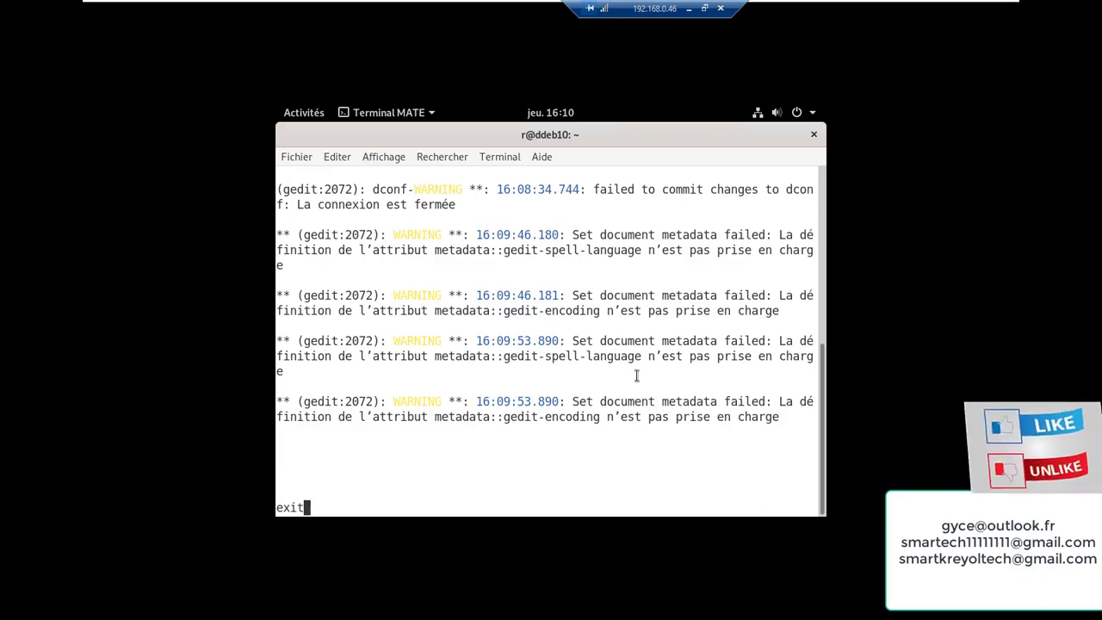
{"action": "key", "text": "Return"}
{"action": "key", "text": "Return"}
{"action": "key", "text": "Return"}
{"action": "key", "text": "Return"}
{"action": "key", "text": "Return"}
{"action": "key", "text": "Return"}
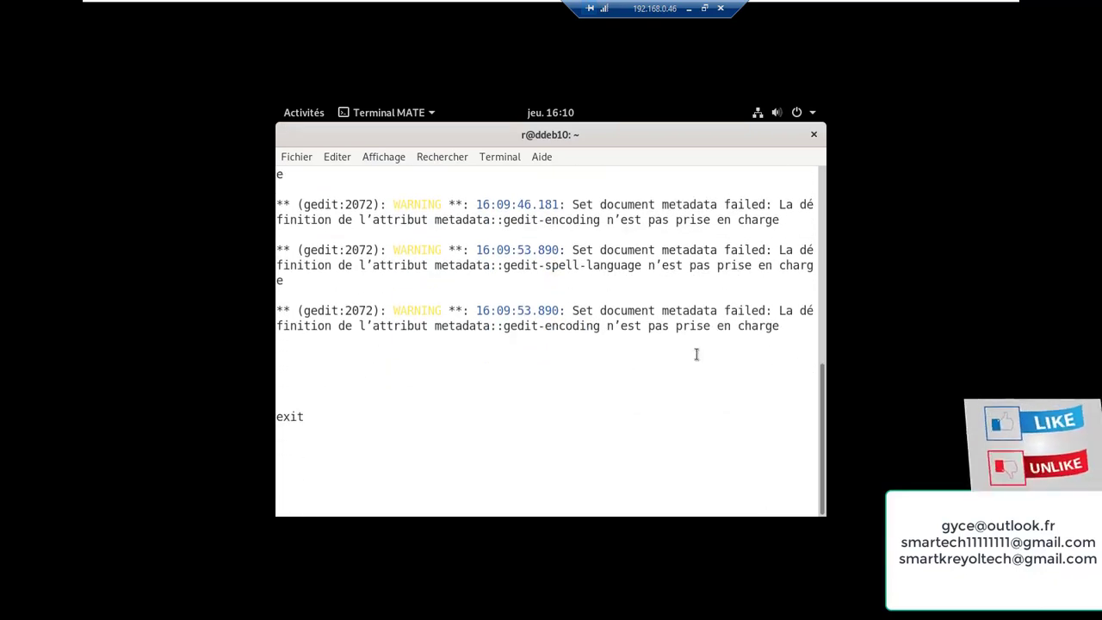
{"action": "scroll", "coordinate": [702, 388], "scroll_direction": "up", "scroll_amount": 4}
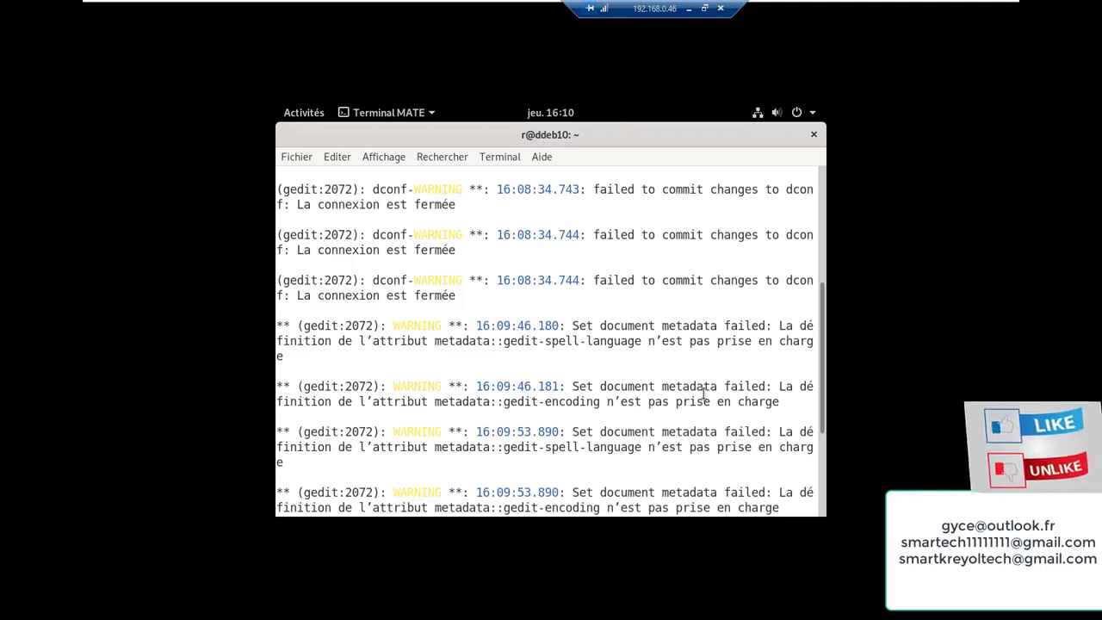
{"action": "key", "text": "ctrl+c"}
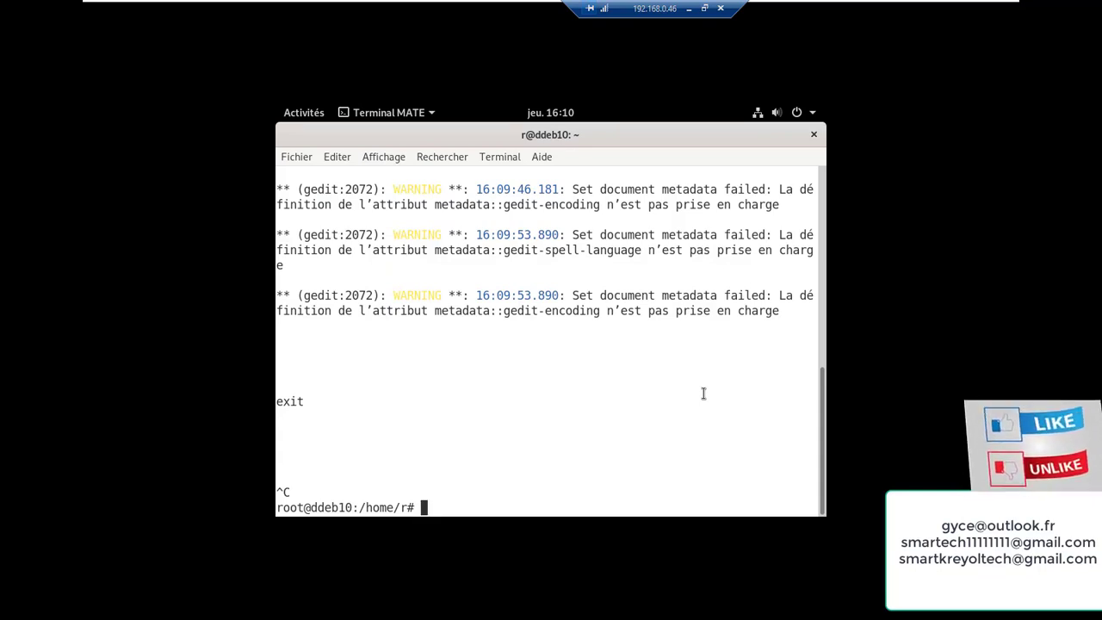
{"action": "type", "text": "clear"}
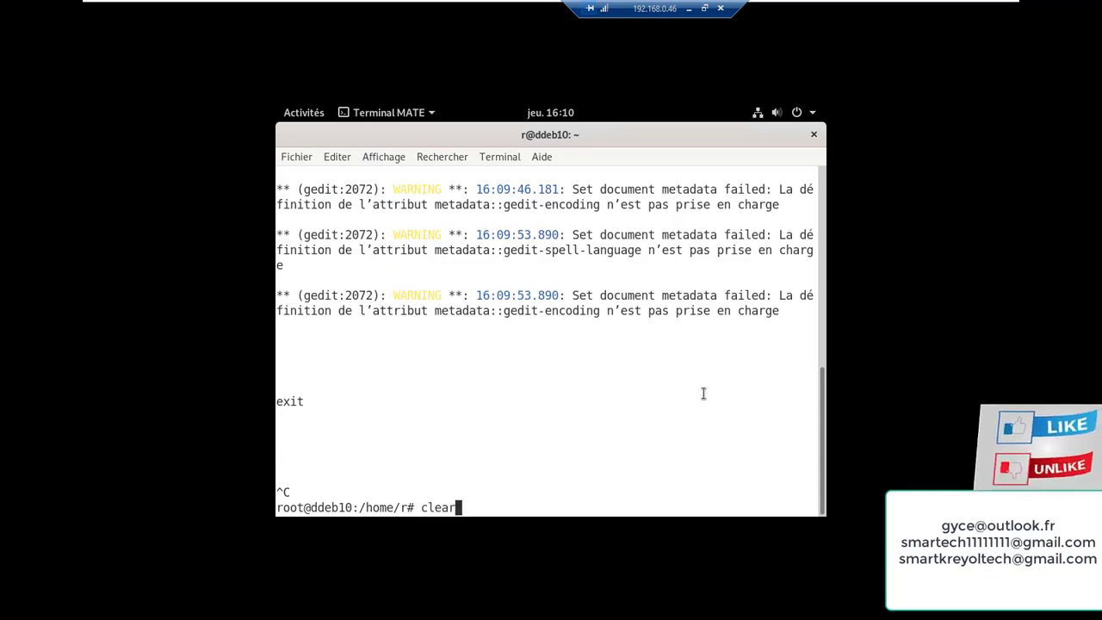
{"action": "key", "text": "Return"}
{"action": "key", "text": "Return"}
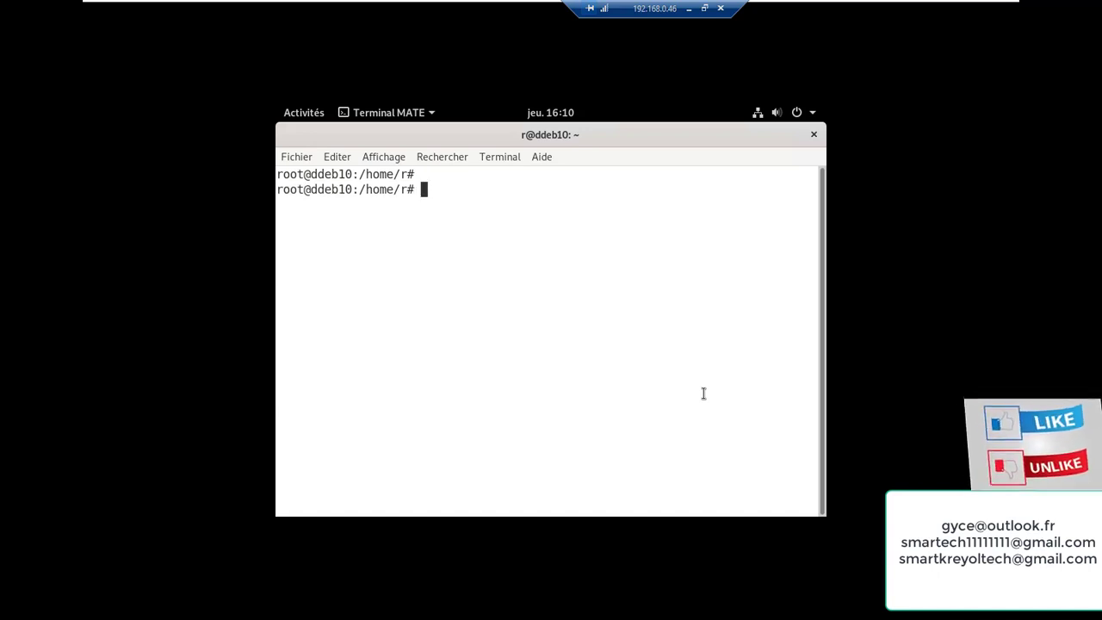
Run apt-get update to fetch package lists from ftp.fr.debian.org
{"action": "type", "text": "apt"}
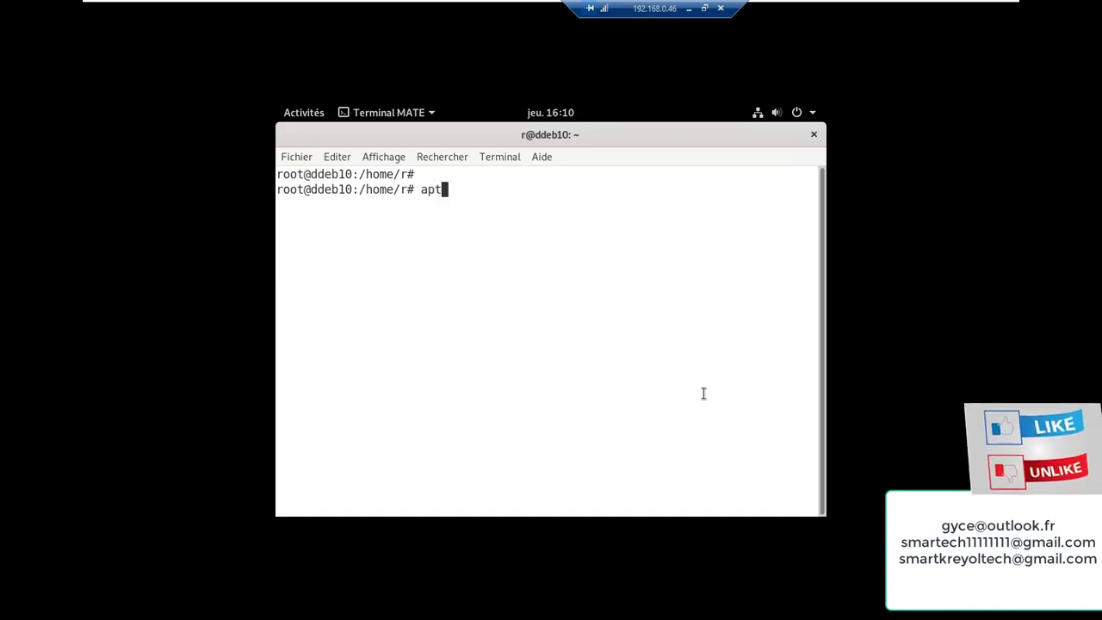
{"action": "type", "text": "-"}
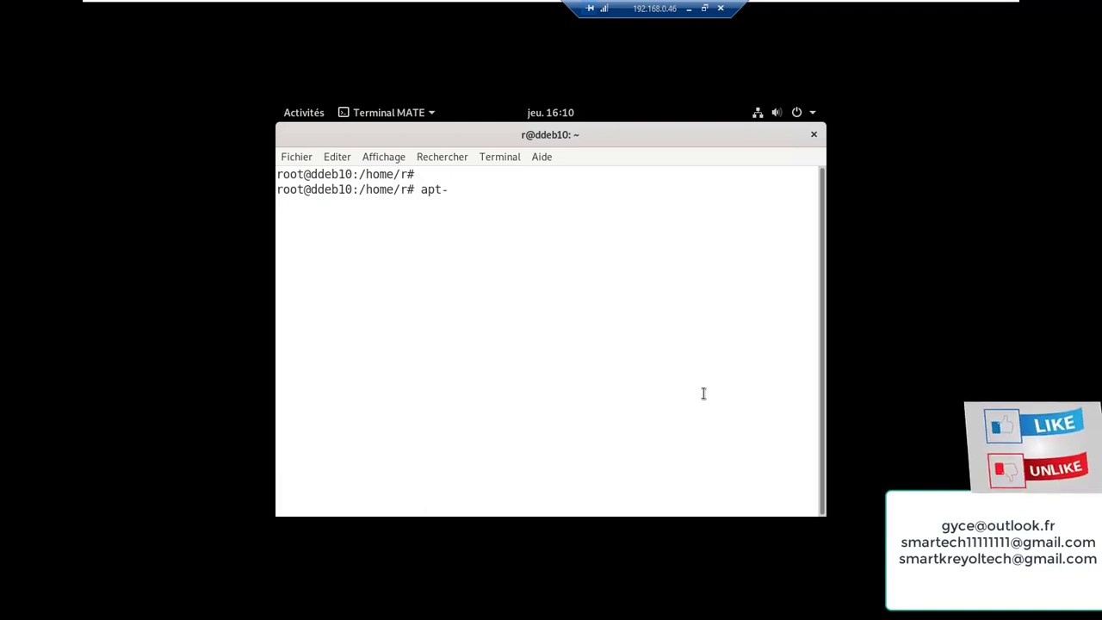
{"action": "type", "text": "get "}
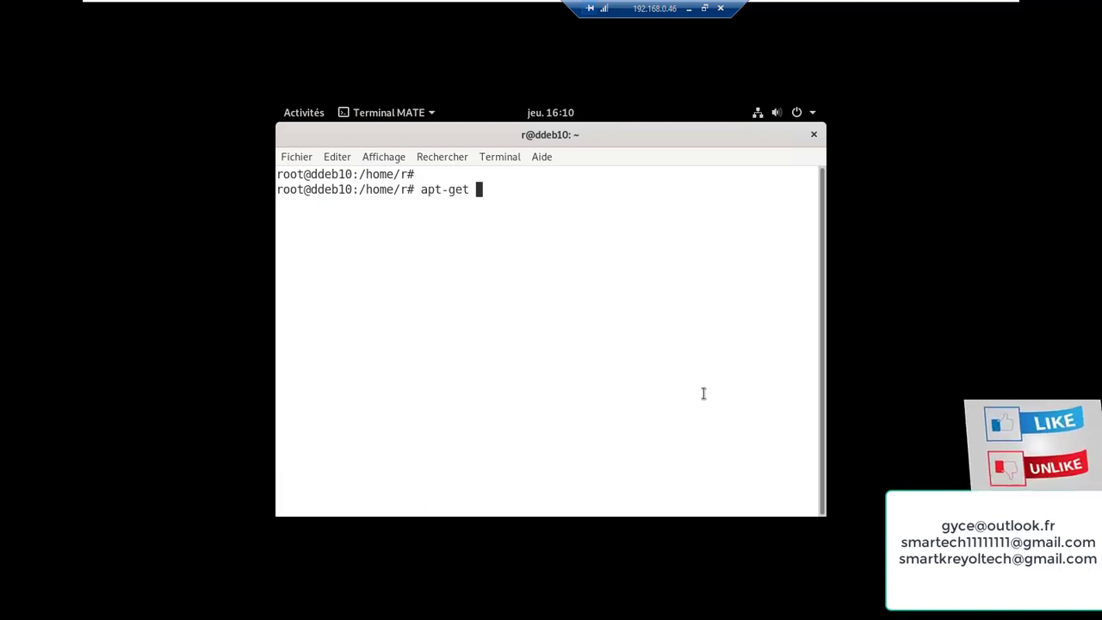
{"action": "type", "text": "u"}
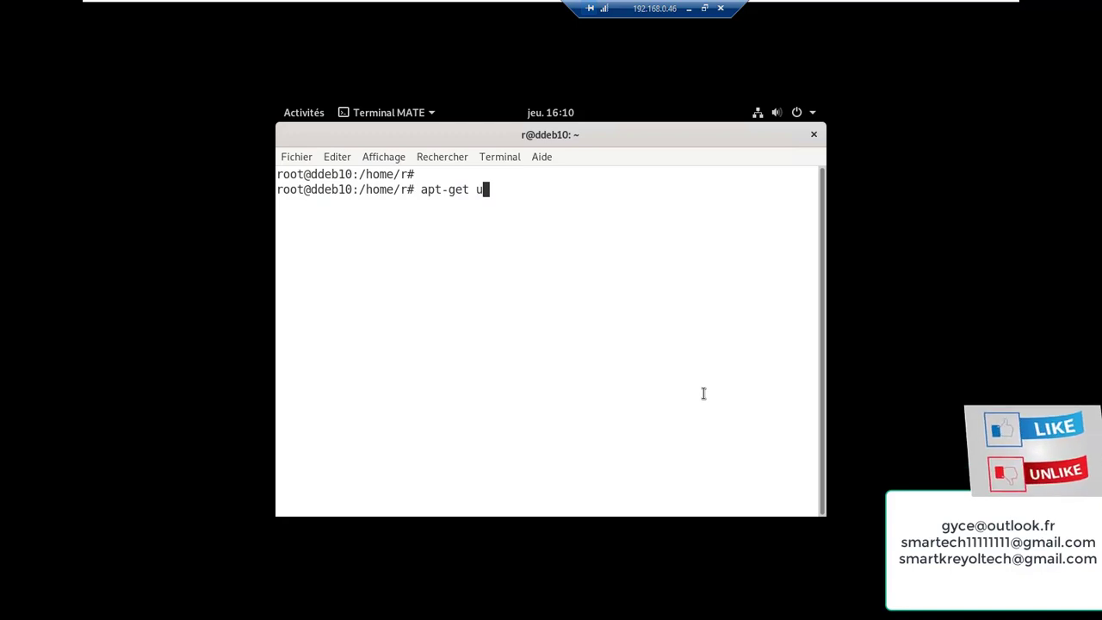
{"action": "type", "text": "pda"}
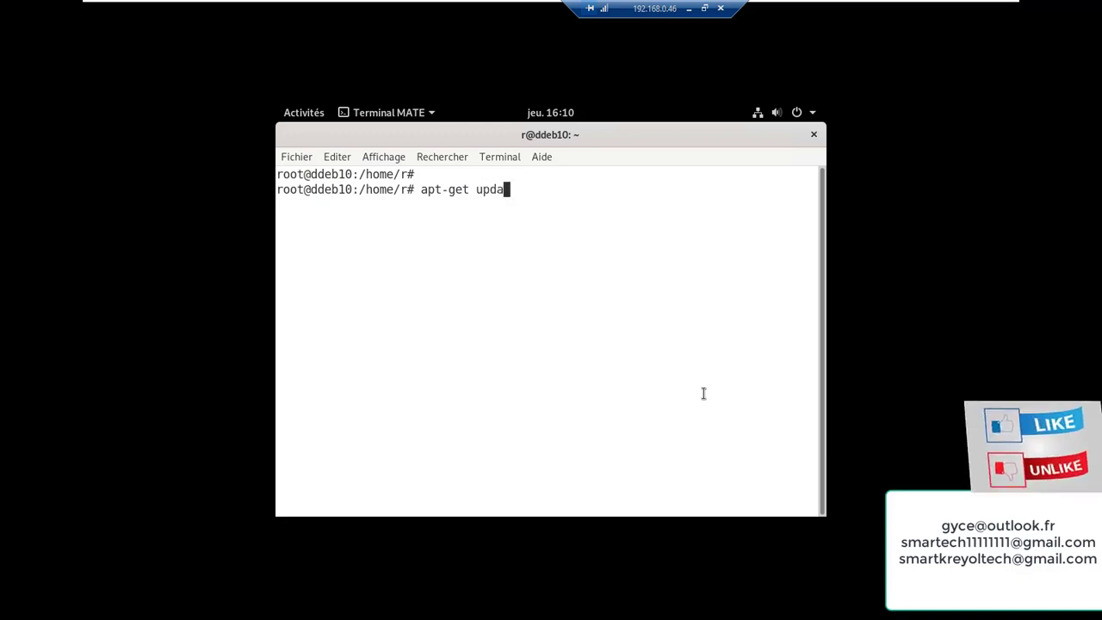
{"action": "type", "text": "te"}
{"action": "key", "text": "Return"}
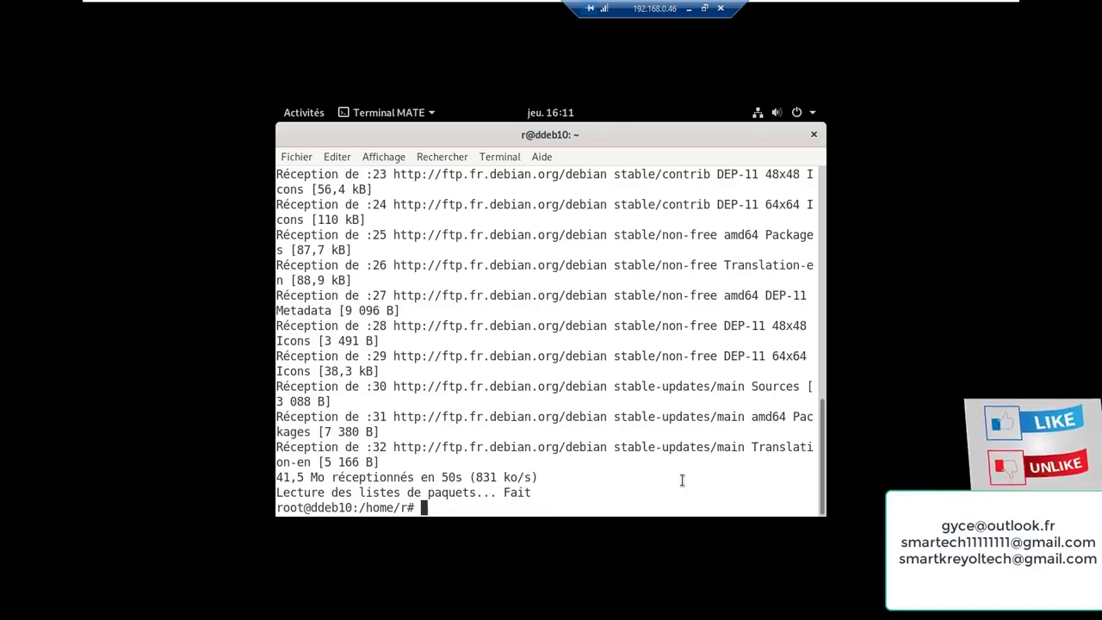
Run apt-get upgrade, which finds 0 packages to upgrade, install or remove
{"action": "type", "text": "apt"}
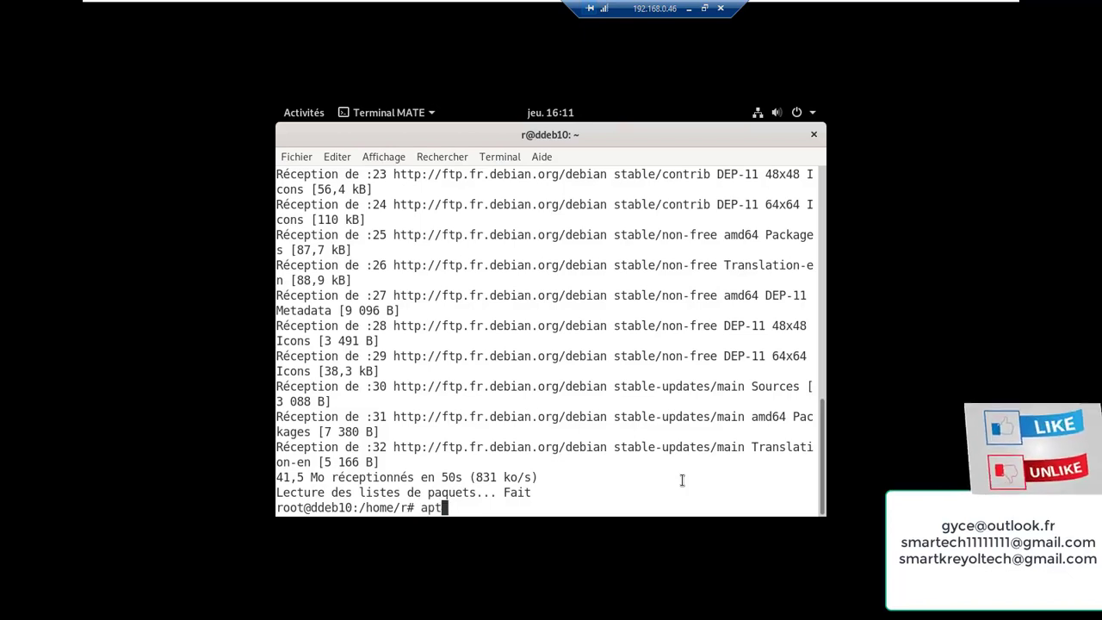
{"action": "type", "text": "-"}
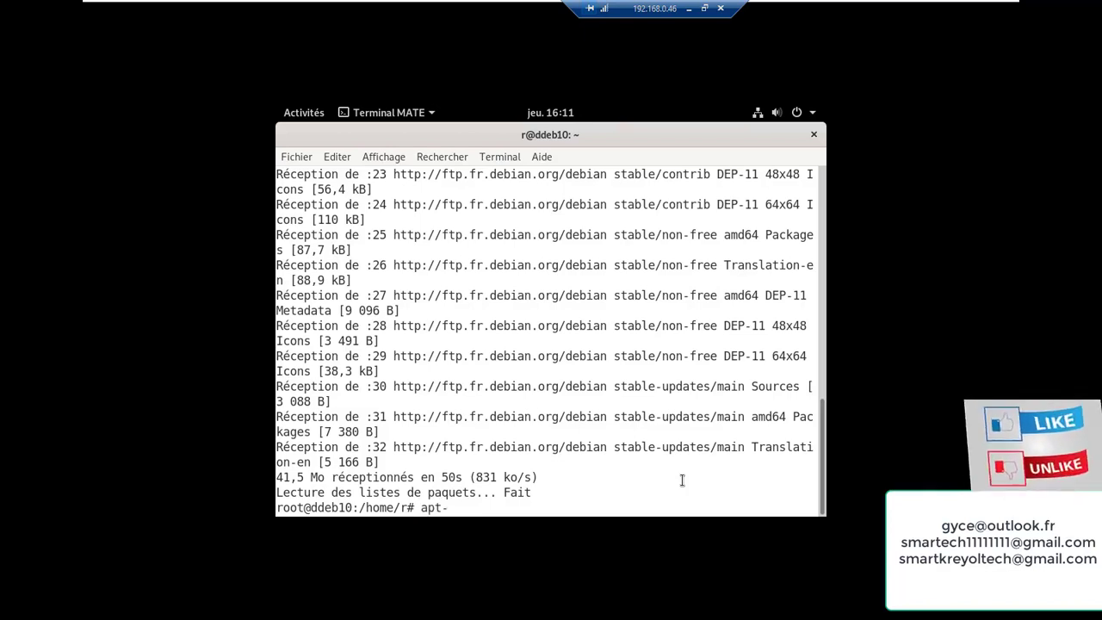
{"action": "type", "text": "get "}
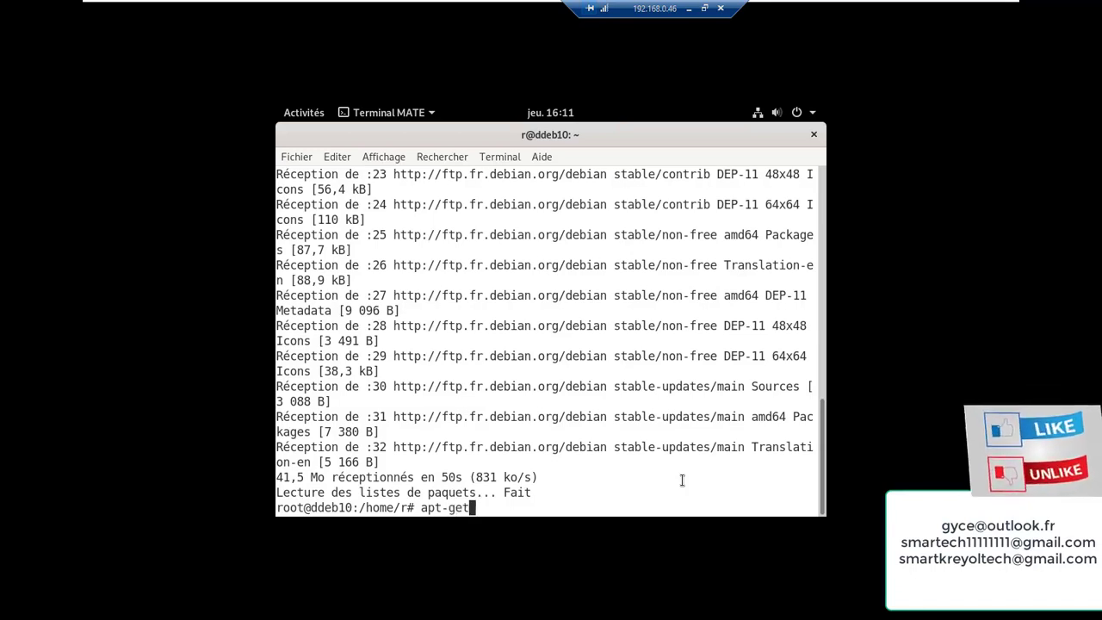
{"action": "type", "text": "up"}
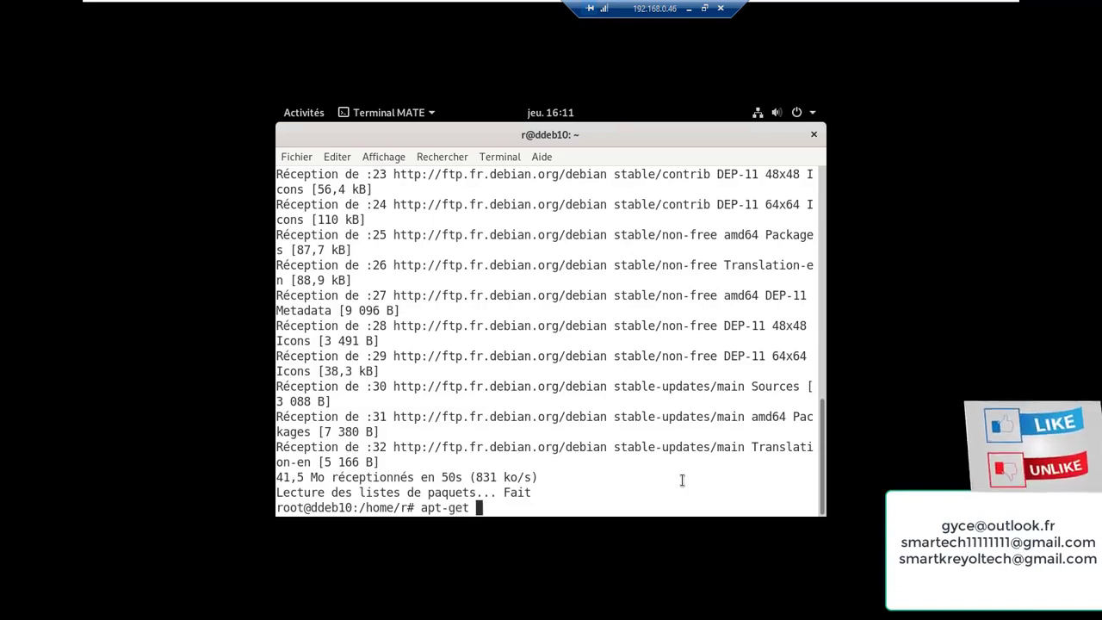
{"action": "type", "text": "grad"}
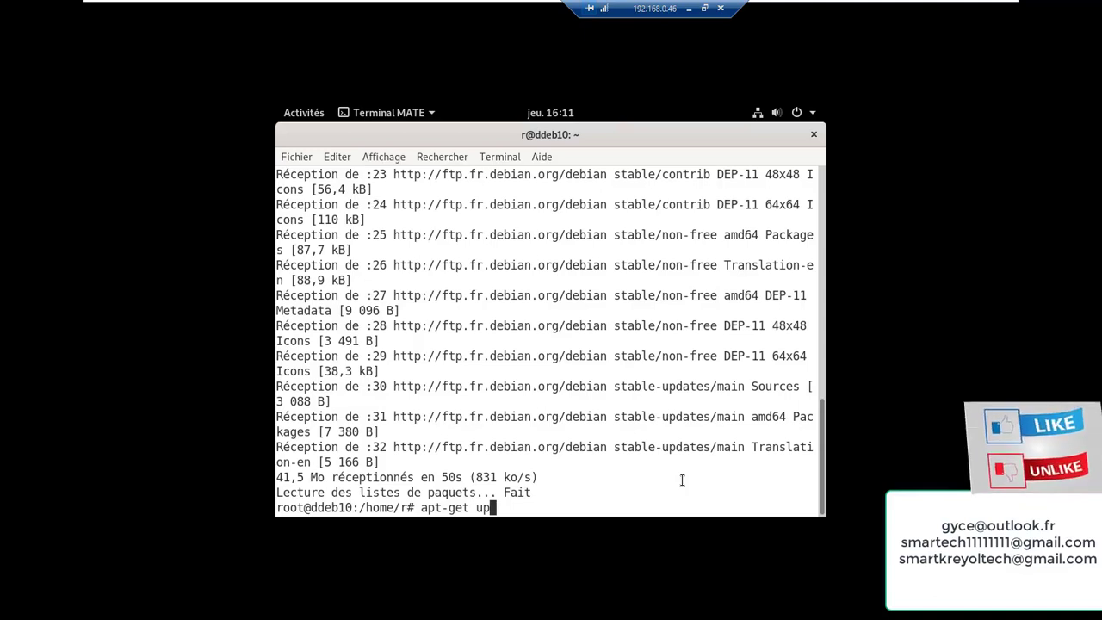
{"action": "type", "text": "e"}
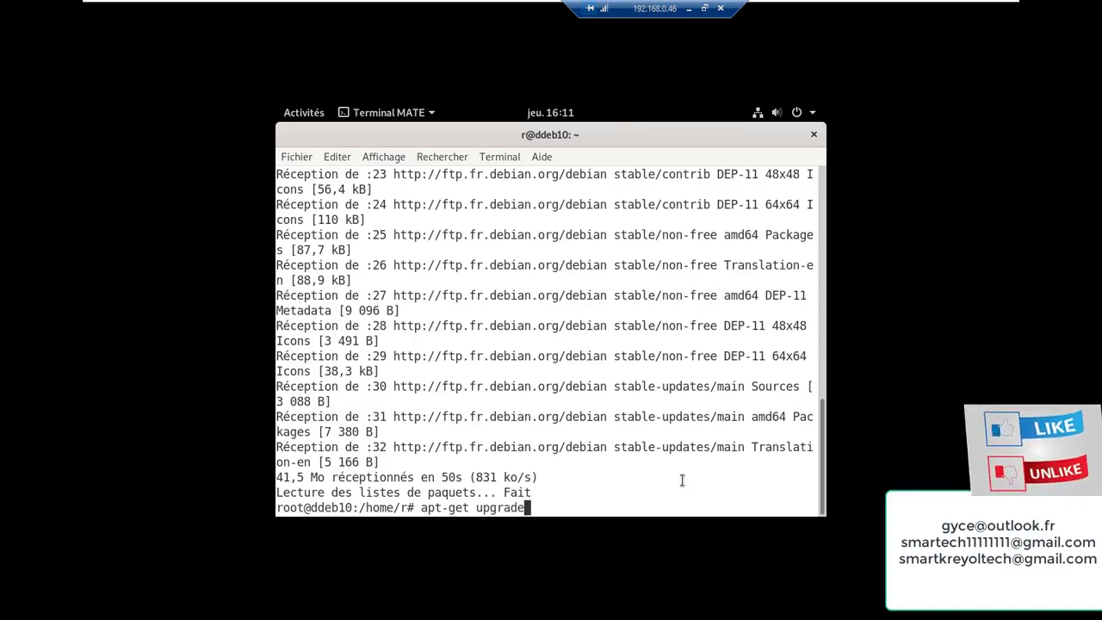
{"action": "key", "text": "Return"}
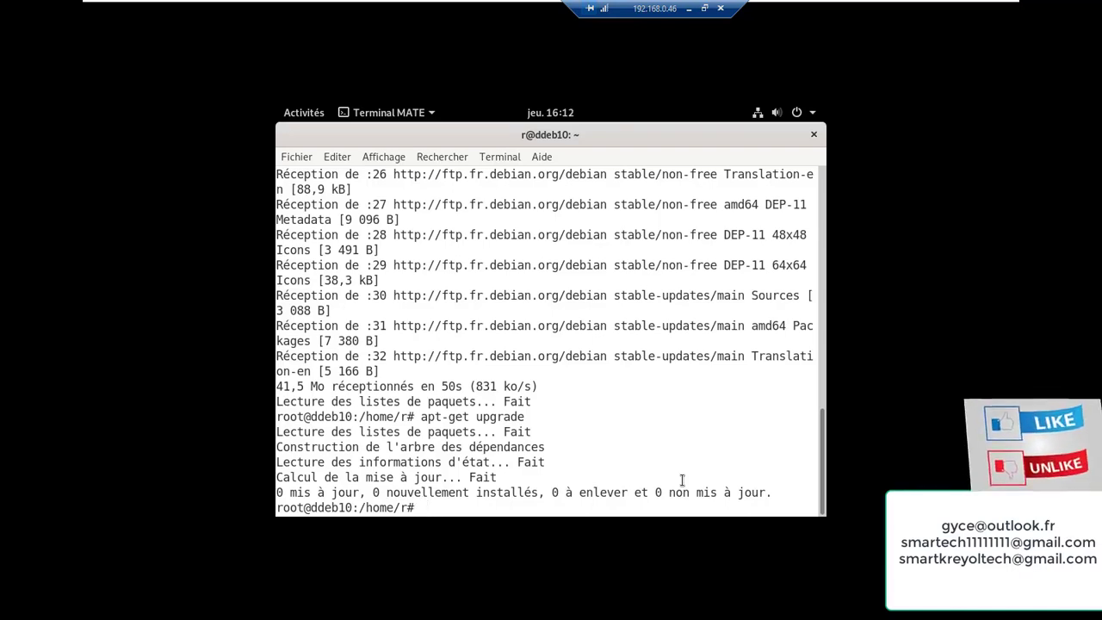
Clear the screen and apt-get install open-vm-tools, accepting its extra dependency packages
{"action": "type", "text": "clear"}
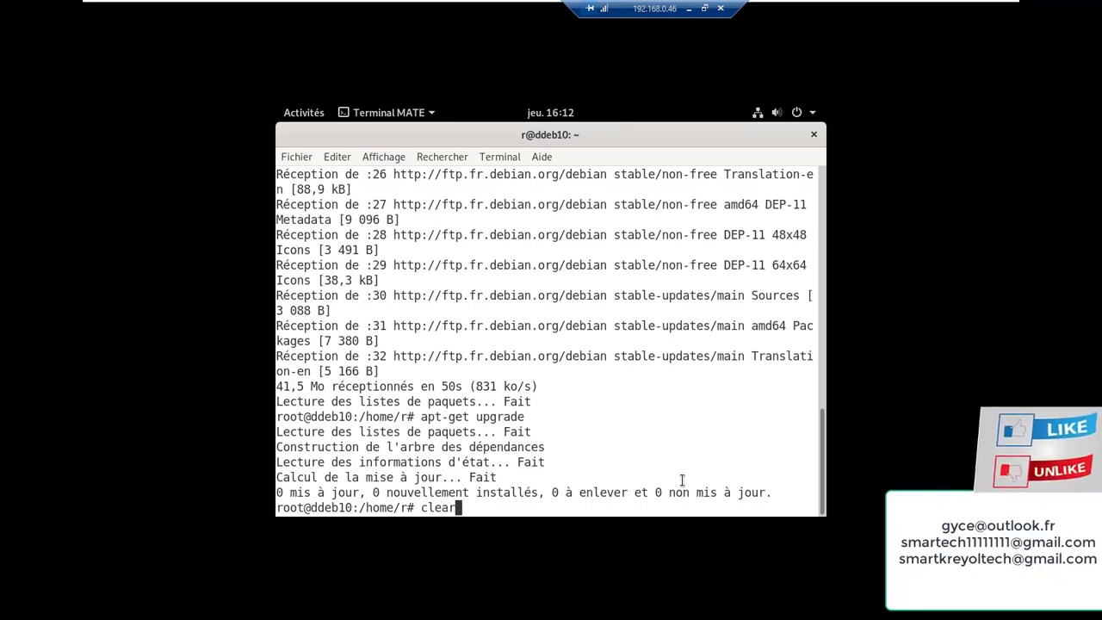
{"action": "key", "text": "Return"}
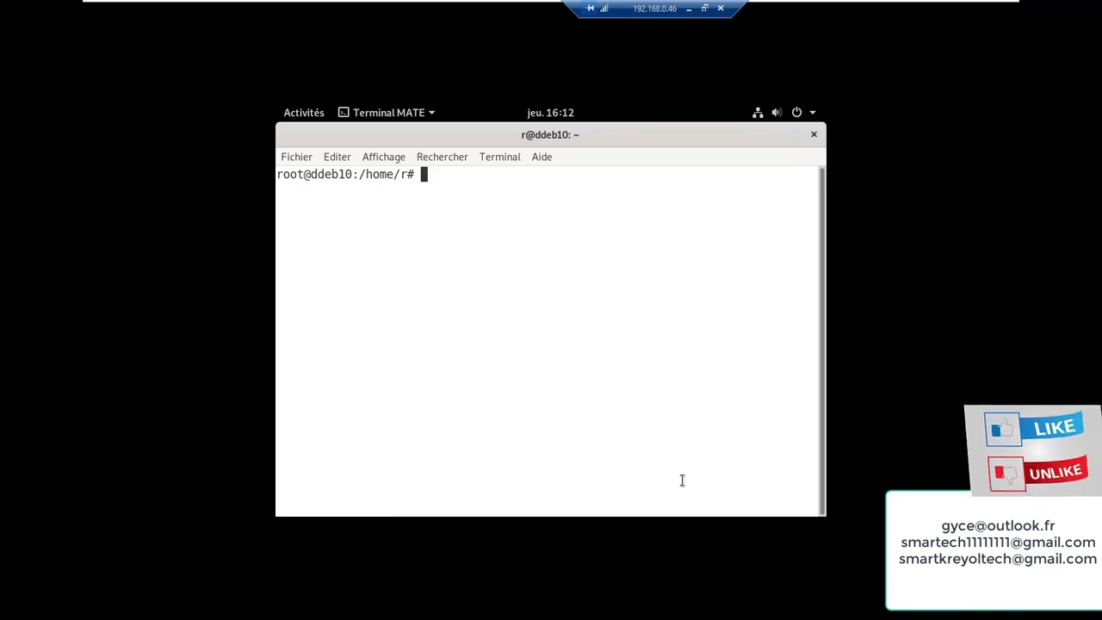
{"action": "type", "text": "ap"}
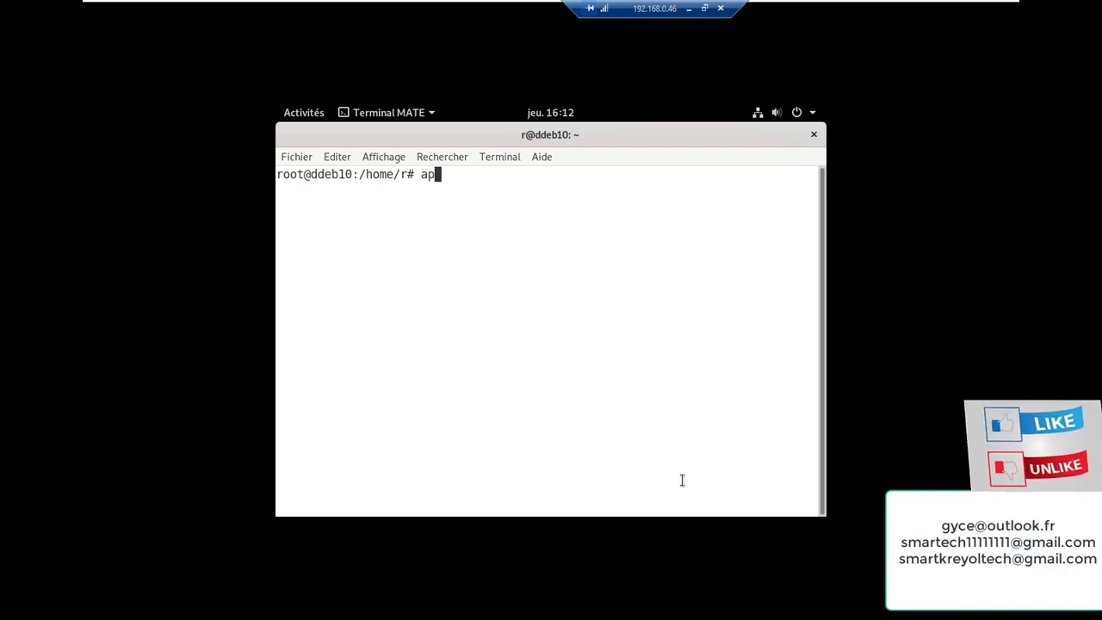
{"action": "type", "text": "t-get"}
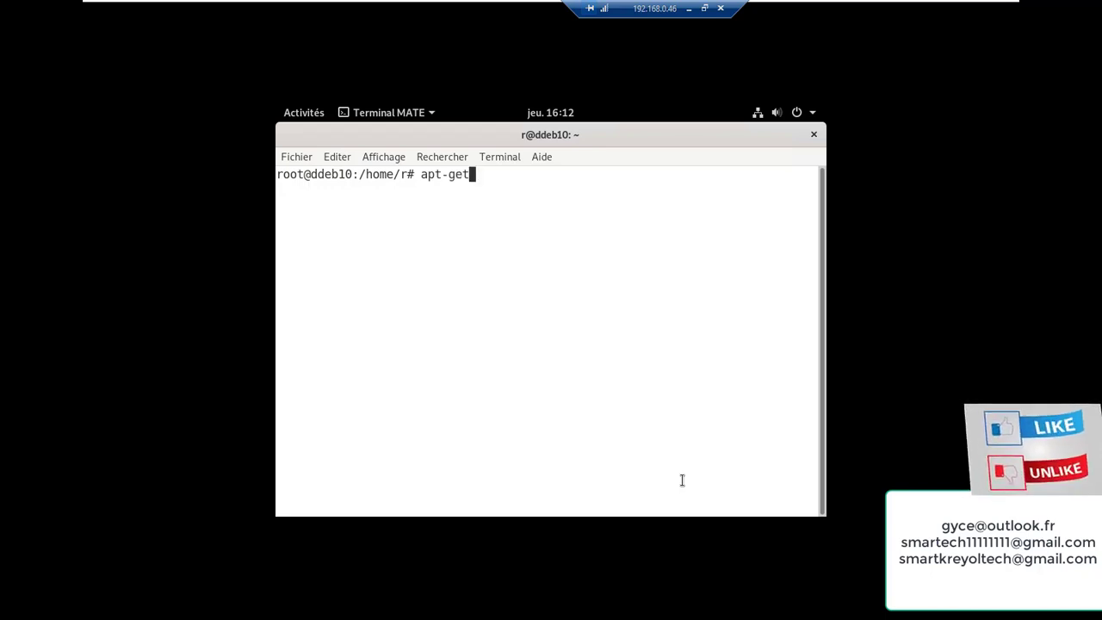
{"action": "type", "text": " u"}
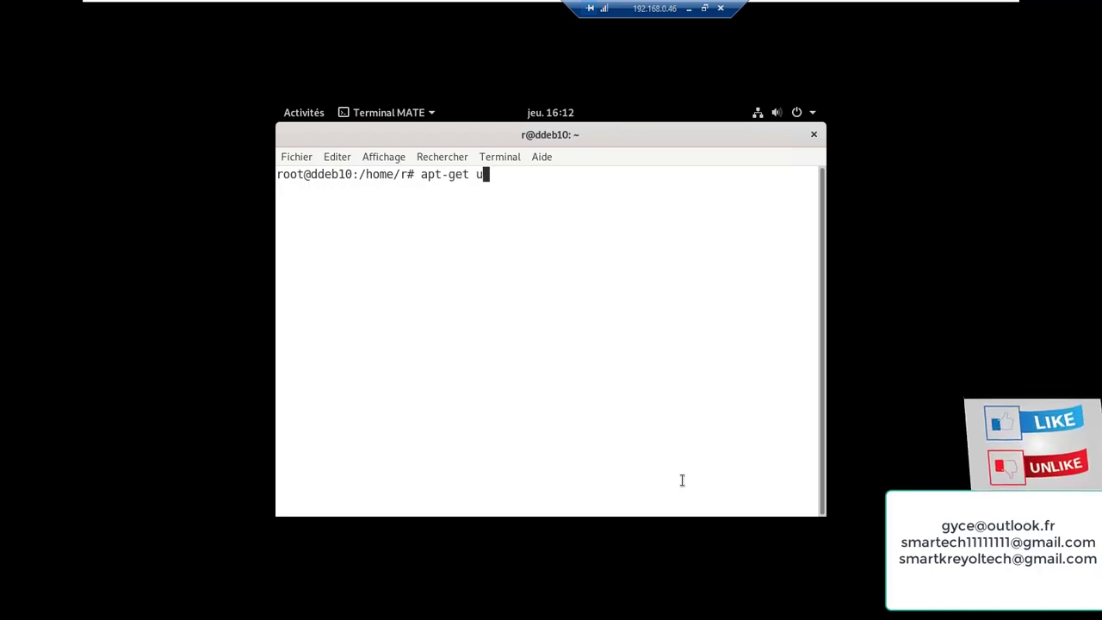
{"action": "key", "text": "BackSpace"}
{"action": "type", "text": "in"}
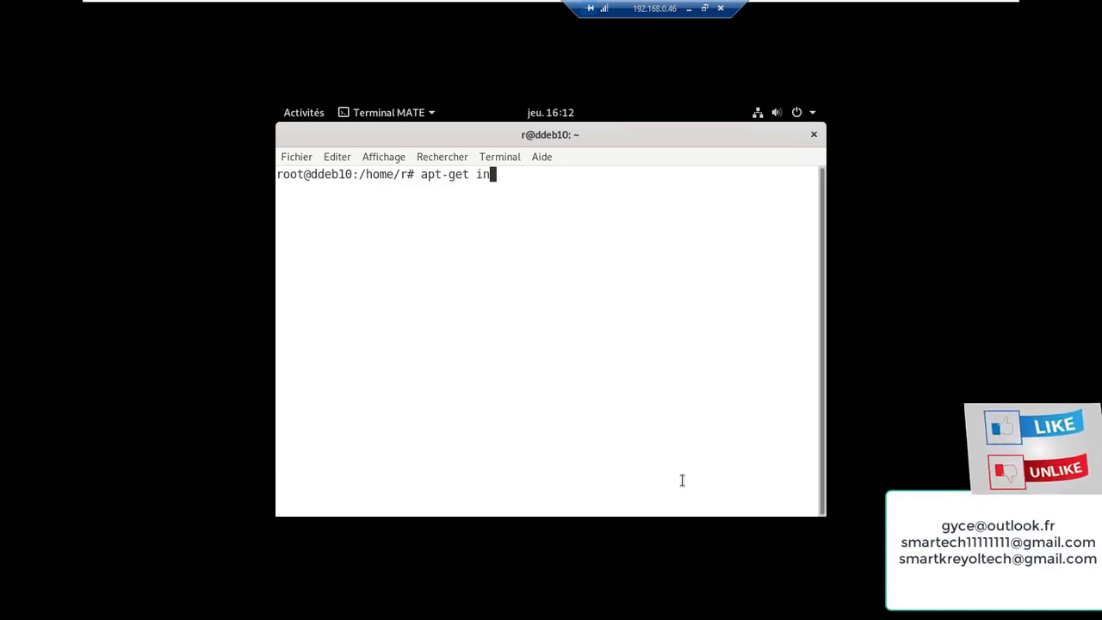
{"action": "type", "text": "stall"}
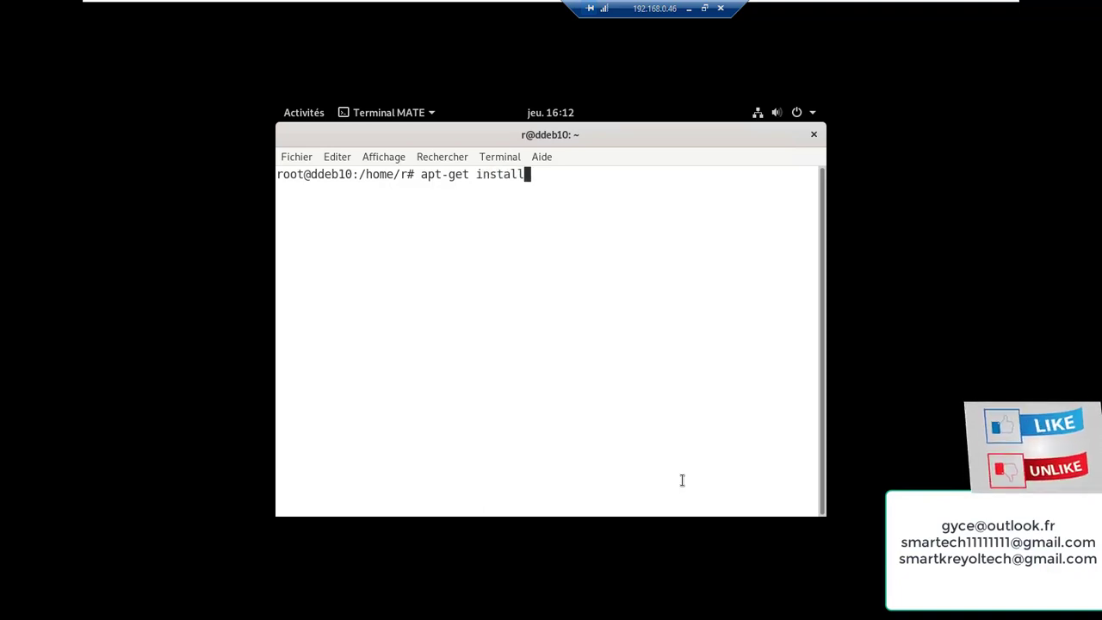
{"action": "type", "text": " ope"}
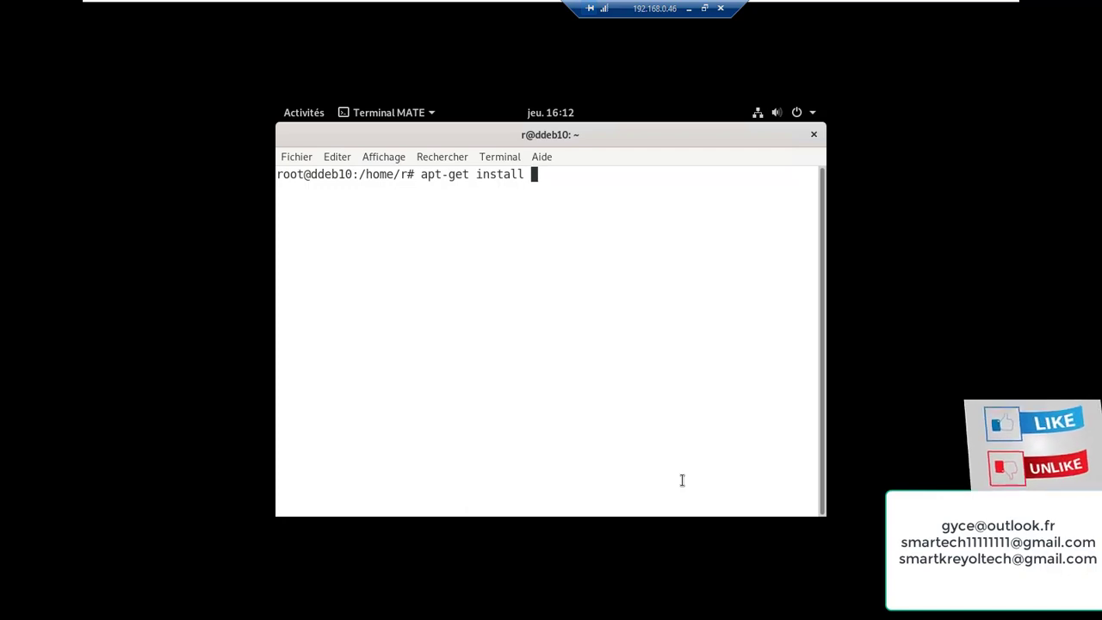
{"action": "type", "text": "n-"}
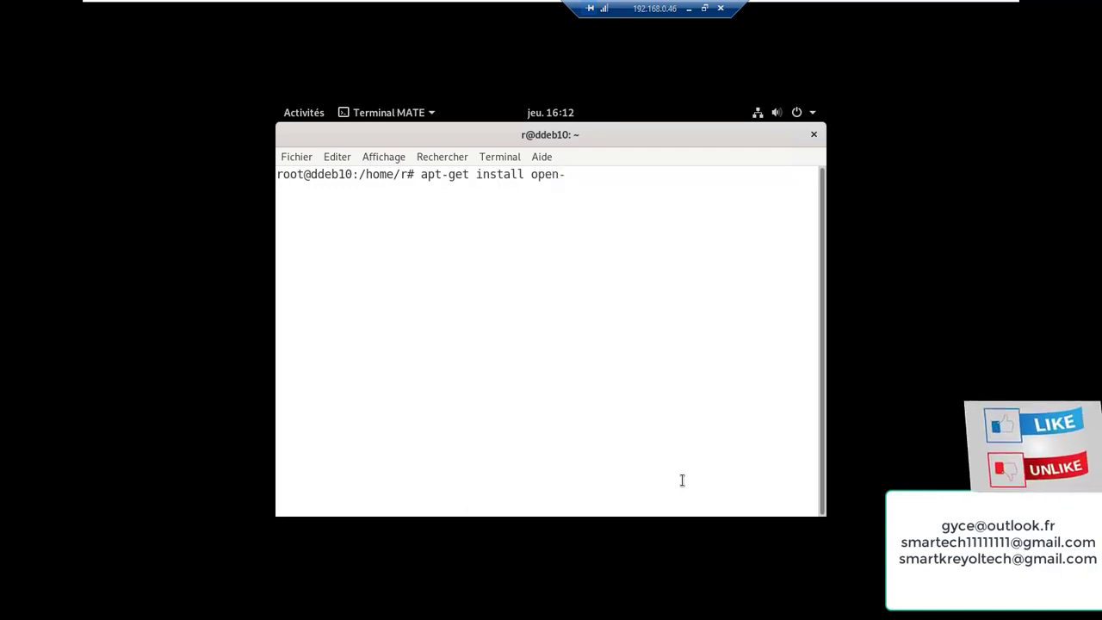
{"action": "type", "text": "vm-"}
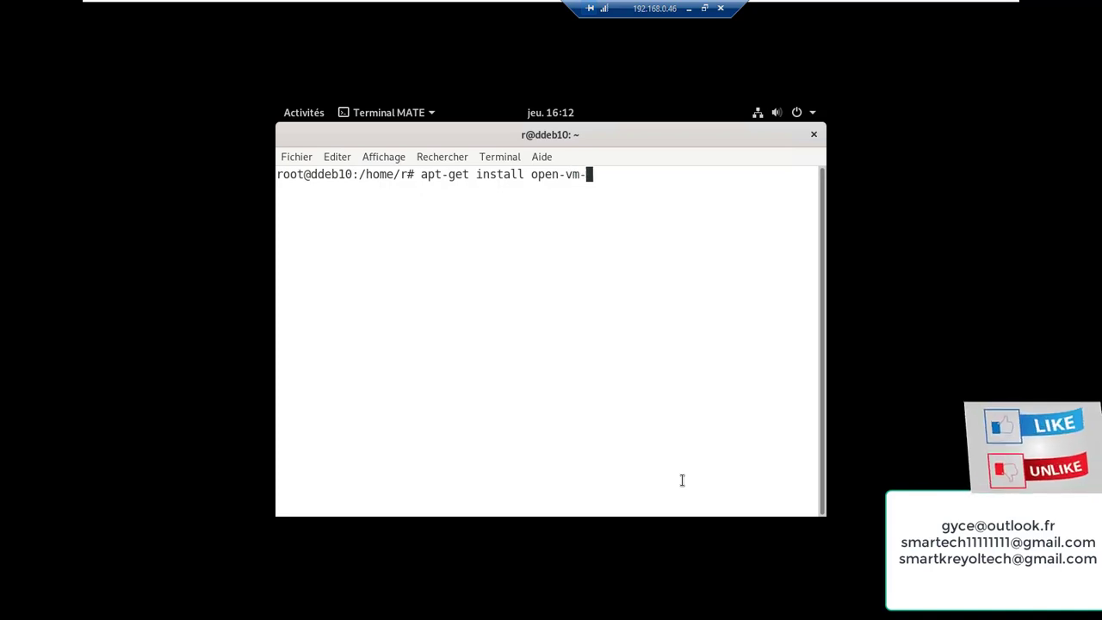
{"action": "type", "text": "tools"}
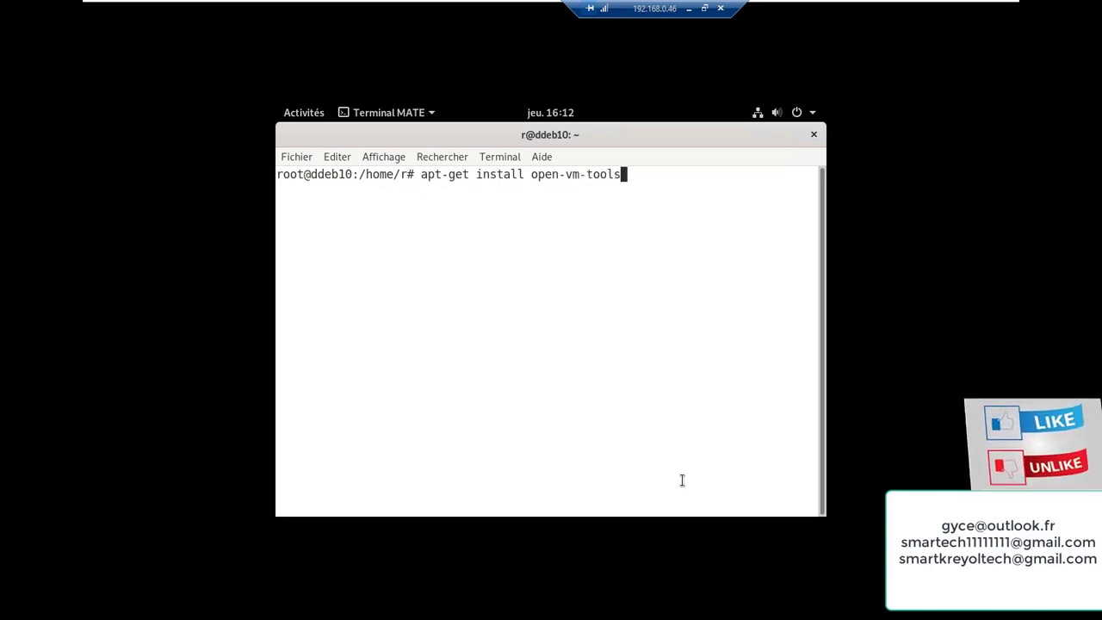
{"action": "key", "text": "Return"}
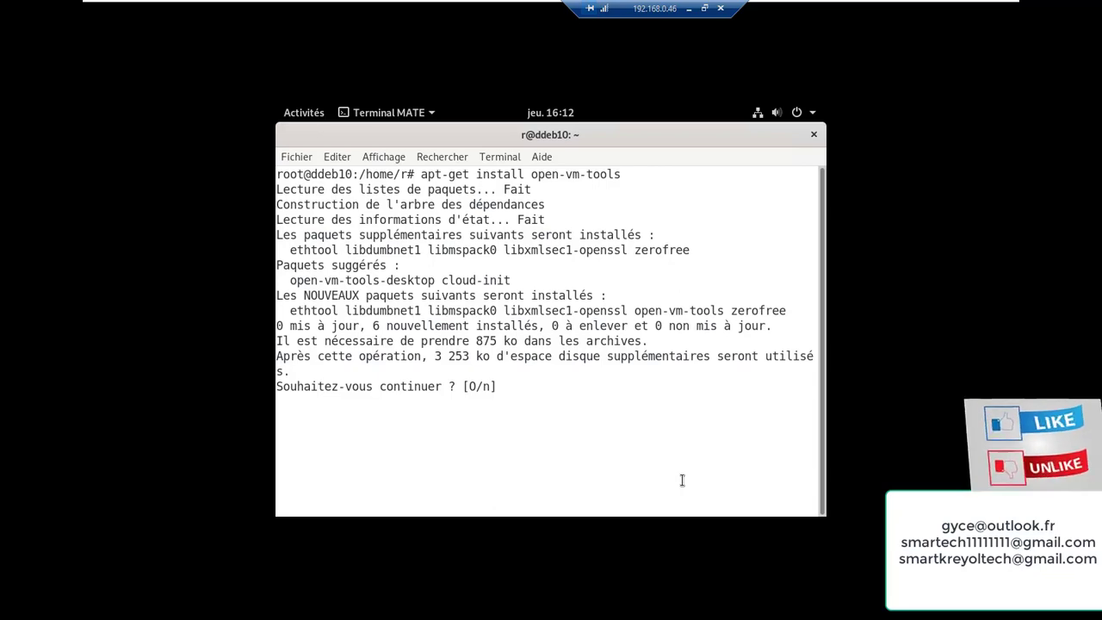
{"action": "type", "text": "o"}
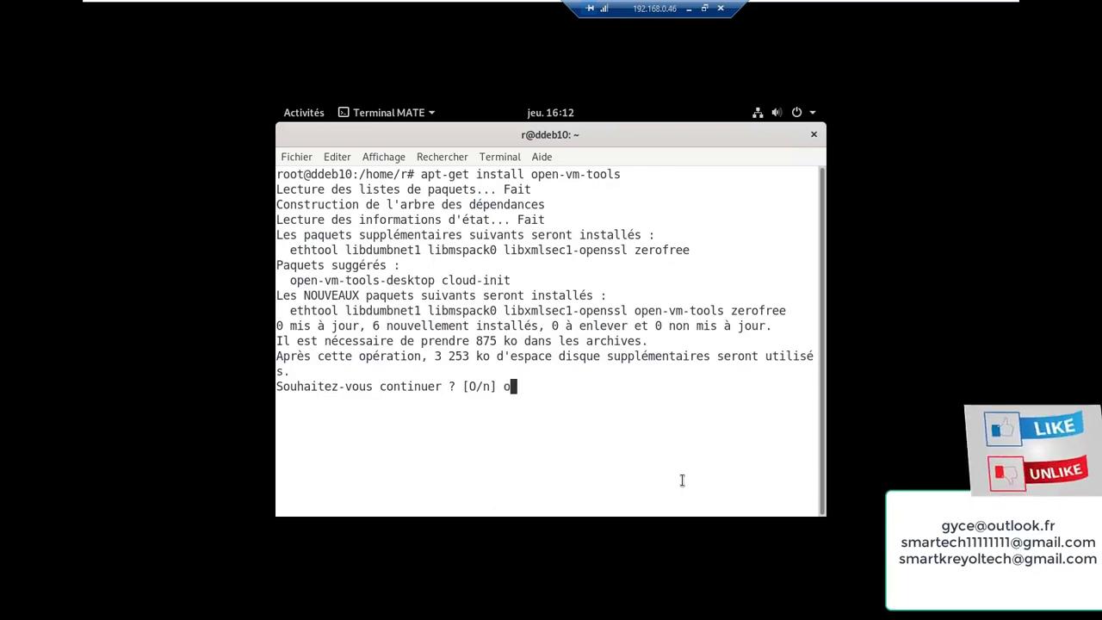
{"action": "key", "text": "Return"}
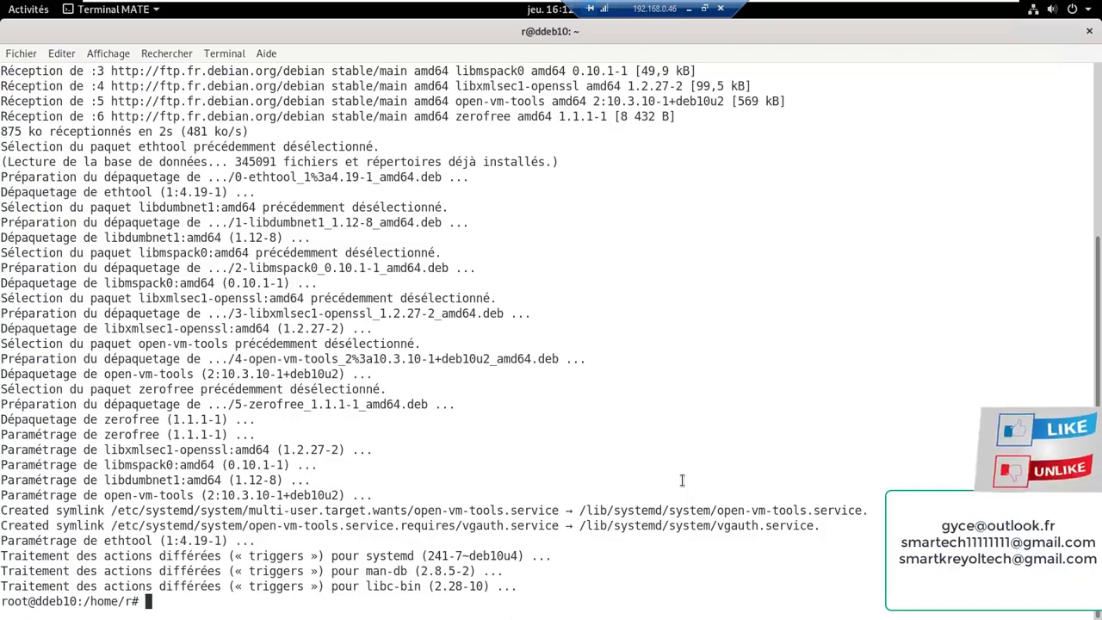
{"action": "type", "text": "cl"}
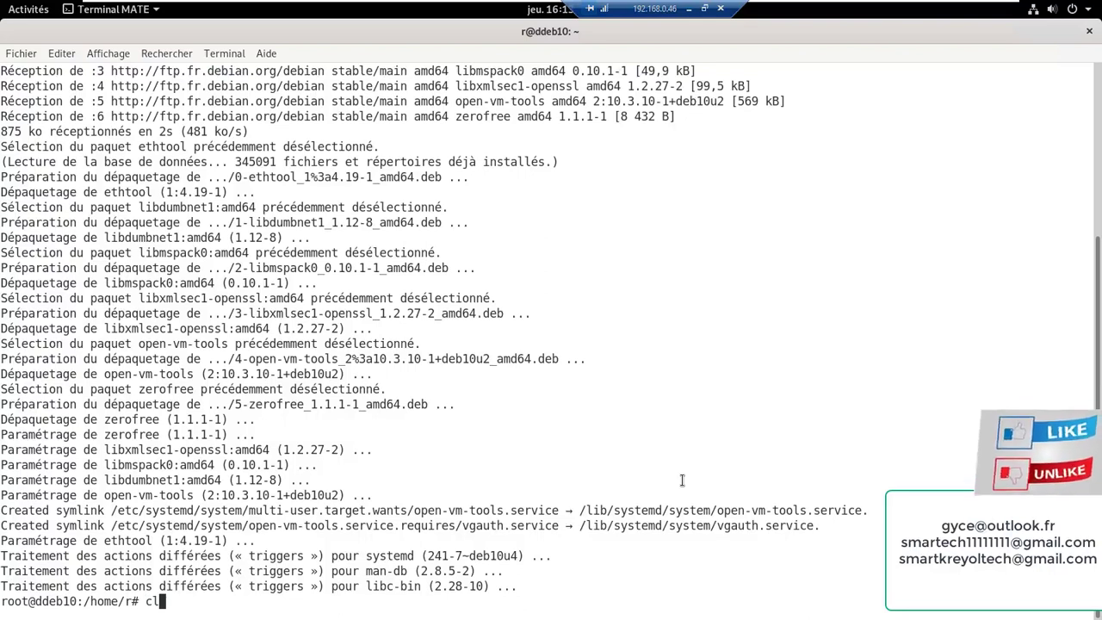
{"action": "type", "text": "ear"}
Install vim and vim-runtime by reusing the previous apt-get install command with vim
{"action": "key", "text": "Return"}
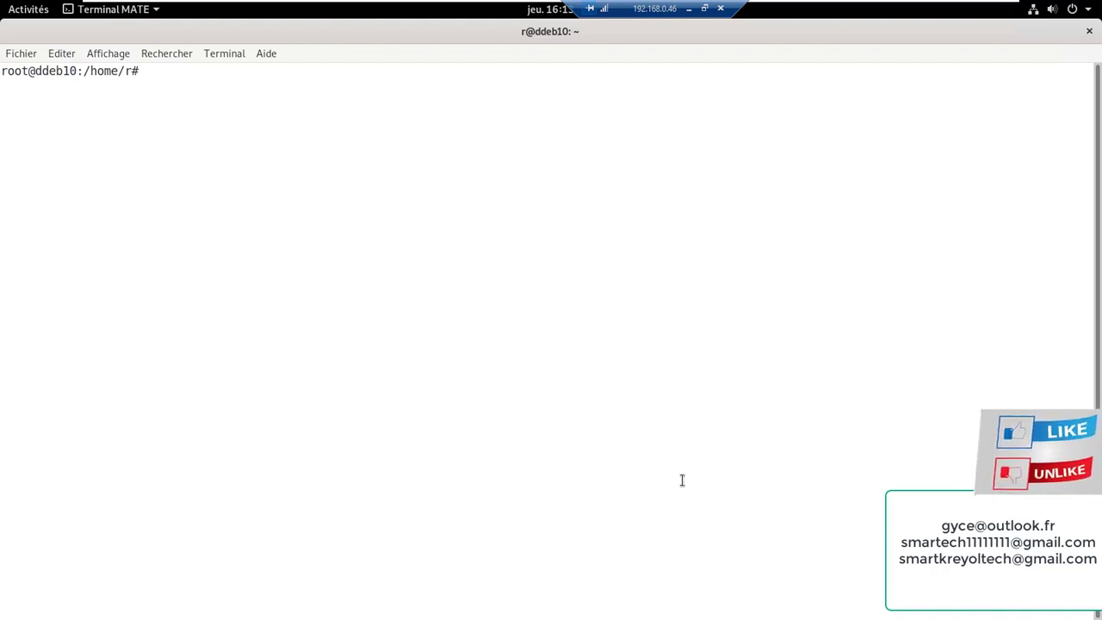
{"action": "key", "text": "Up"}
{"action": "key", "text": "Up"}
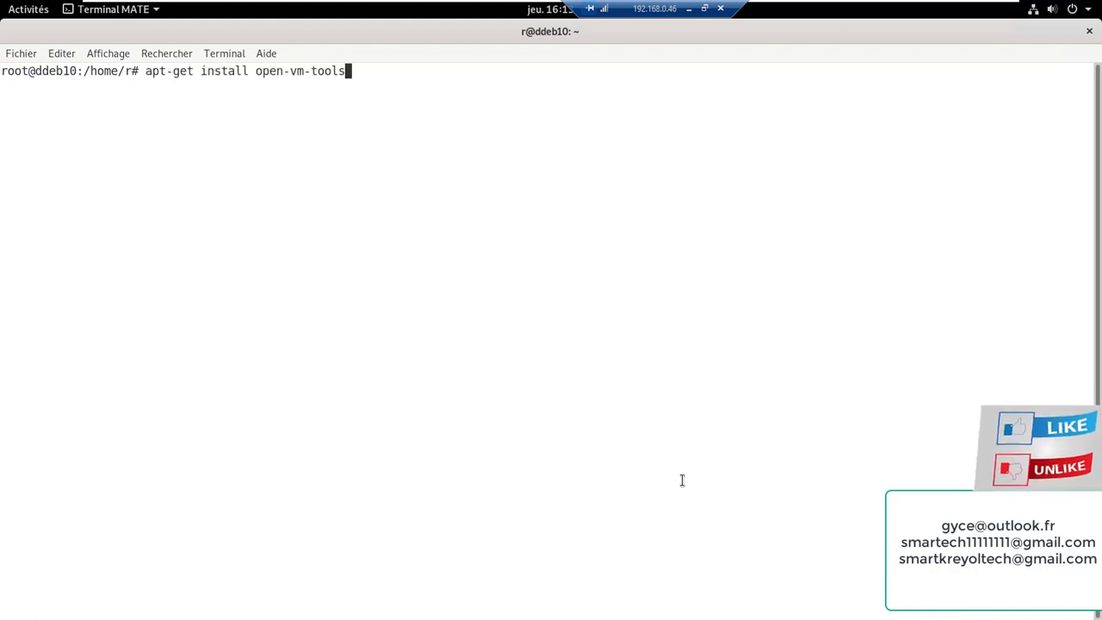
{"action": "key", "text": "BackSpace"}
{"action": "key", "text": "BackSpace"}
{"action": "key", "text": "BackSpace"}
{"action": "key", "text": "BackSpace"}
{"action": "key", "text": "BackSpace"}
{"action": "key", "text": "BackSpace"}
{"action": "key", "text": "BackSpace"}
{"action": "key", "text": "BackSpace"}
{"action": "key", "text": "BackSpace"}
{"action": "key", "text": "BackSpace"}
{"action": "key", "text": "BackSpace"}
{"action": "key", "text": "BackSpace"}
{"action": "key", "text": "BackSpace"}
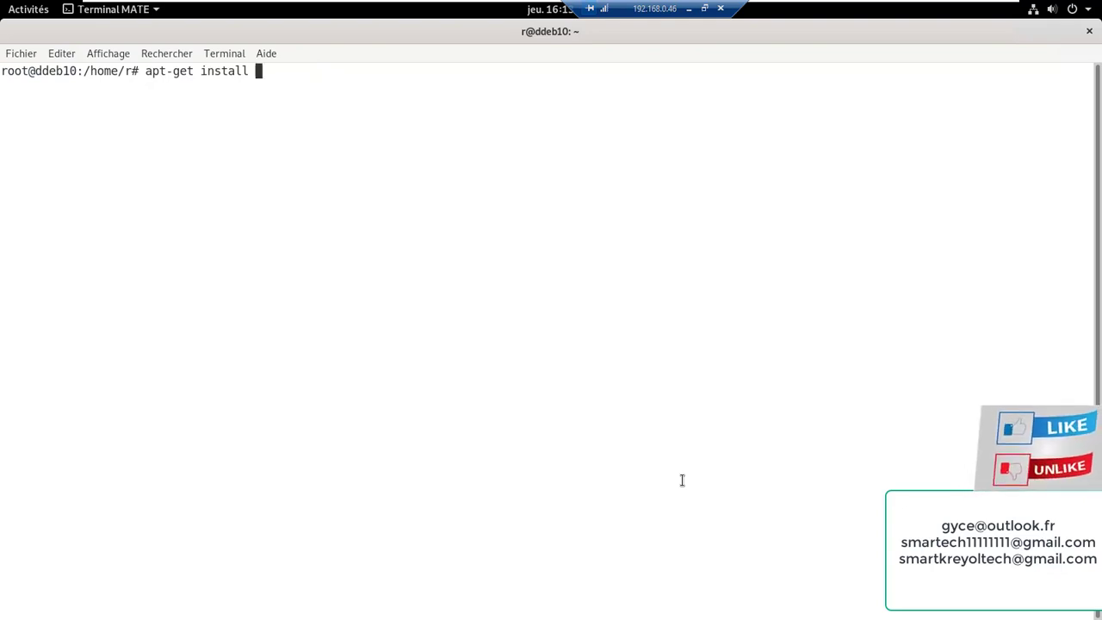
{"action": "type", "text": "vim"}
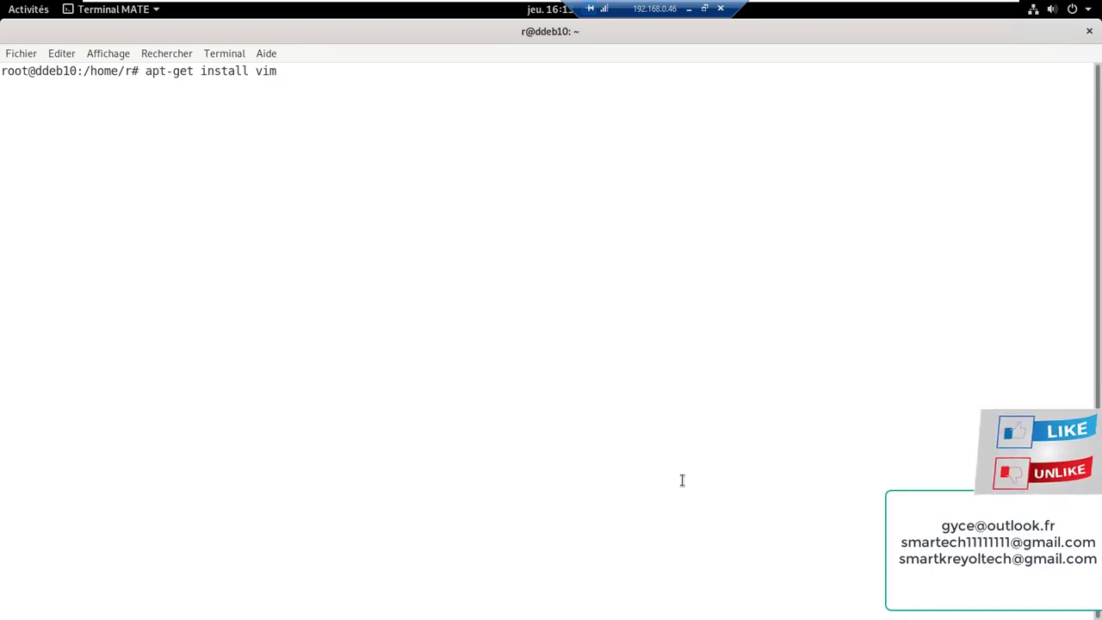
{"action": "key", "text": "Return"}
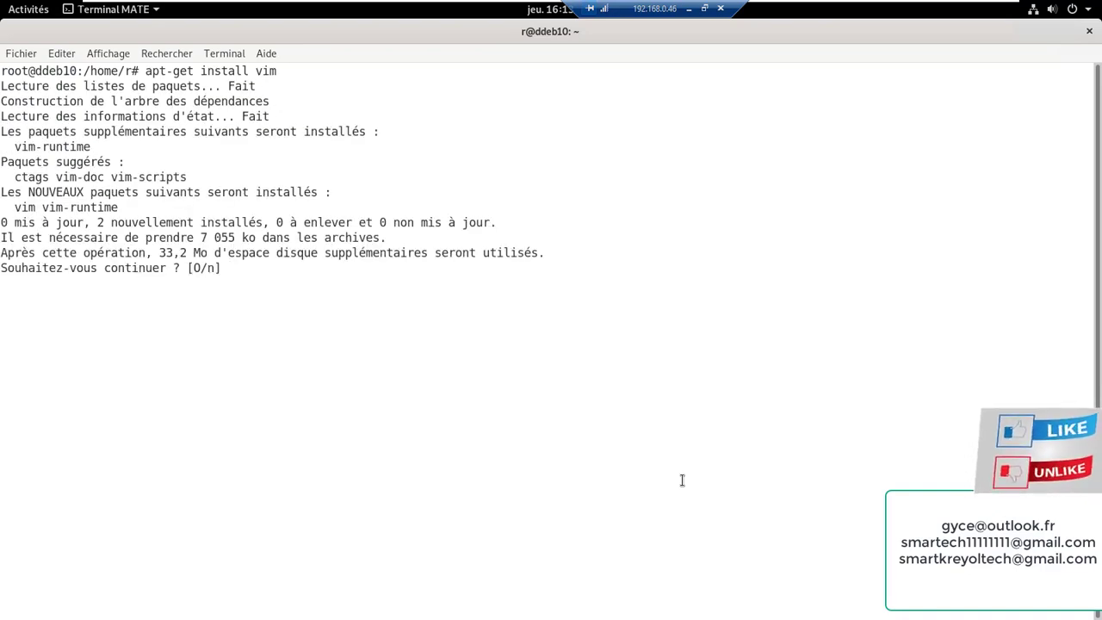
{"action": "type", "text": "o"}
{"action": "key", "text": "Return"}
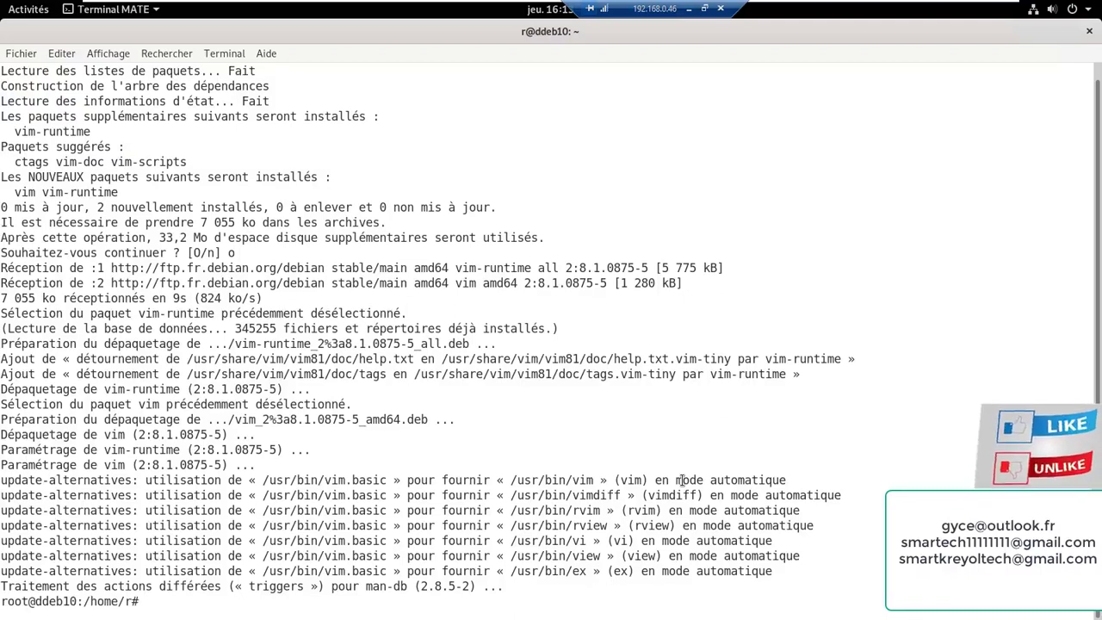
Run ip addr to check ens33's current address 192.168.0.10/24, then clear the screen
{"action": "type", "text": "clear"}
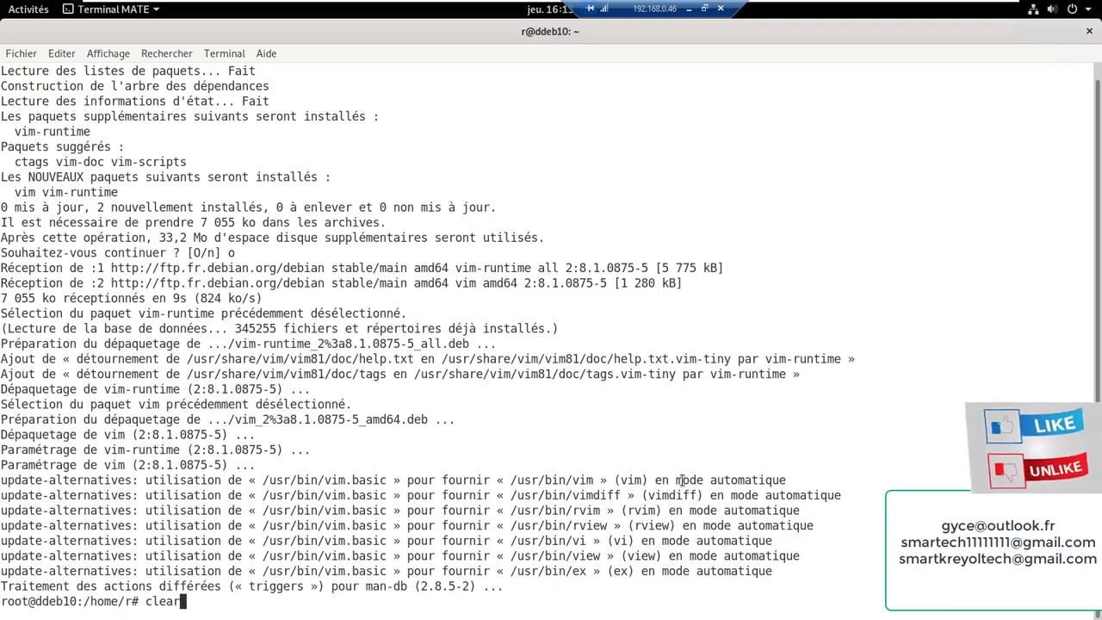
{"action": "key", "text": "Return"}
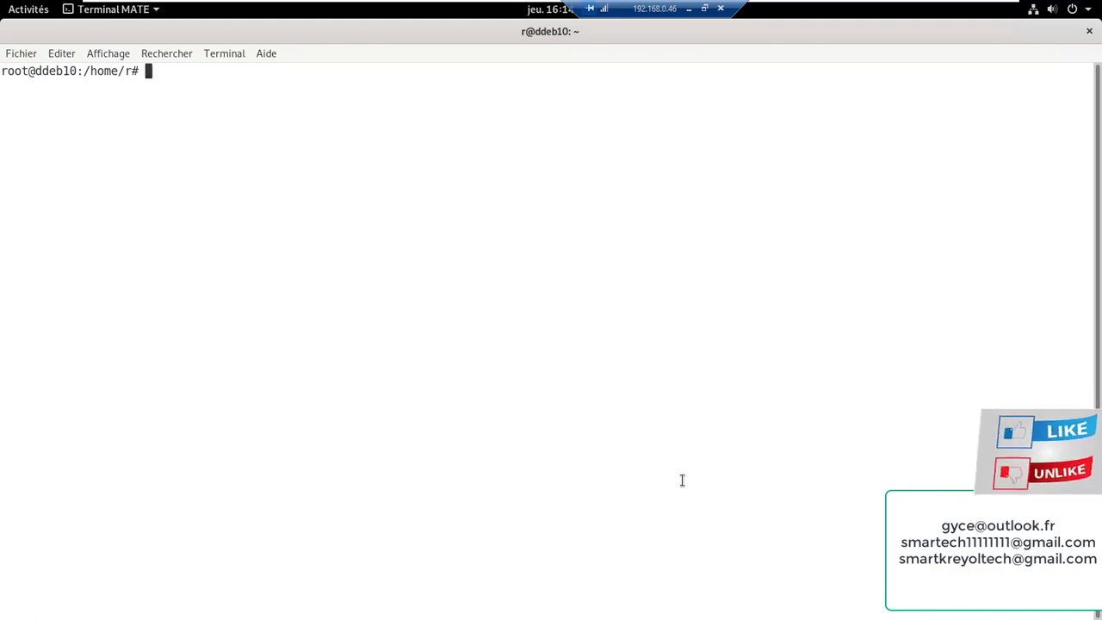
{"action": "type", "text": "ip addr"}
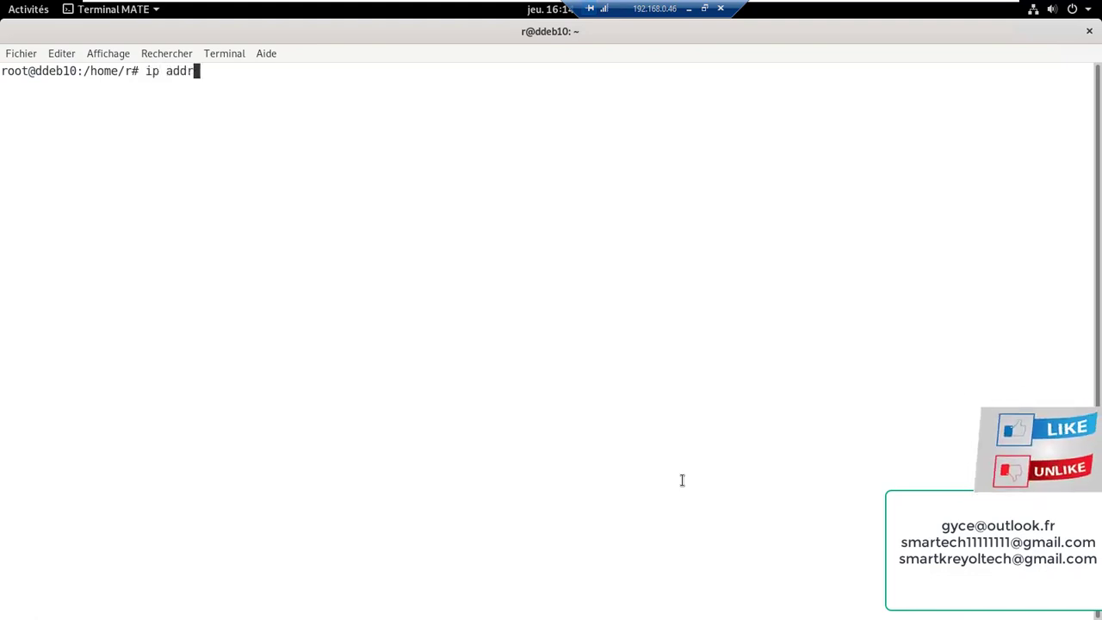
{"action": "key", "text": "Return"}
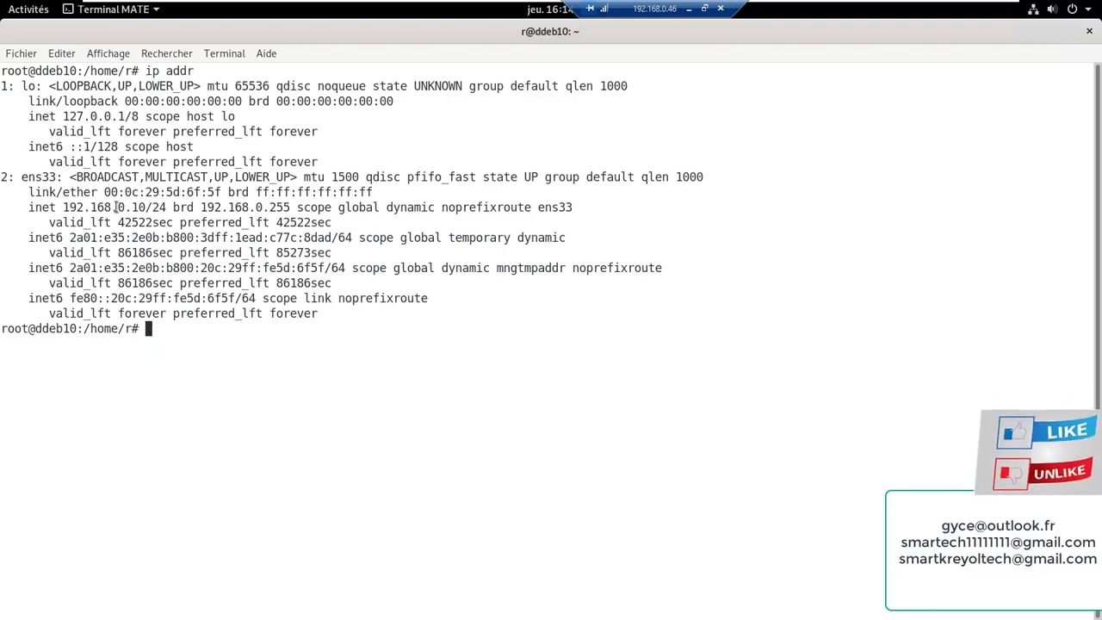
{"action": "left_click_drag", "start_coordinate": [21, 177], "coordinate": [55, 178]}
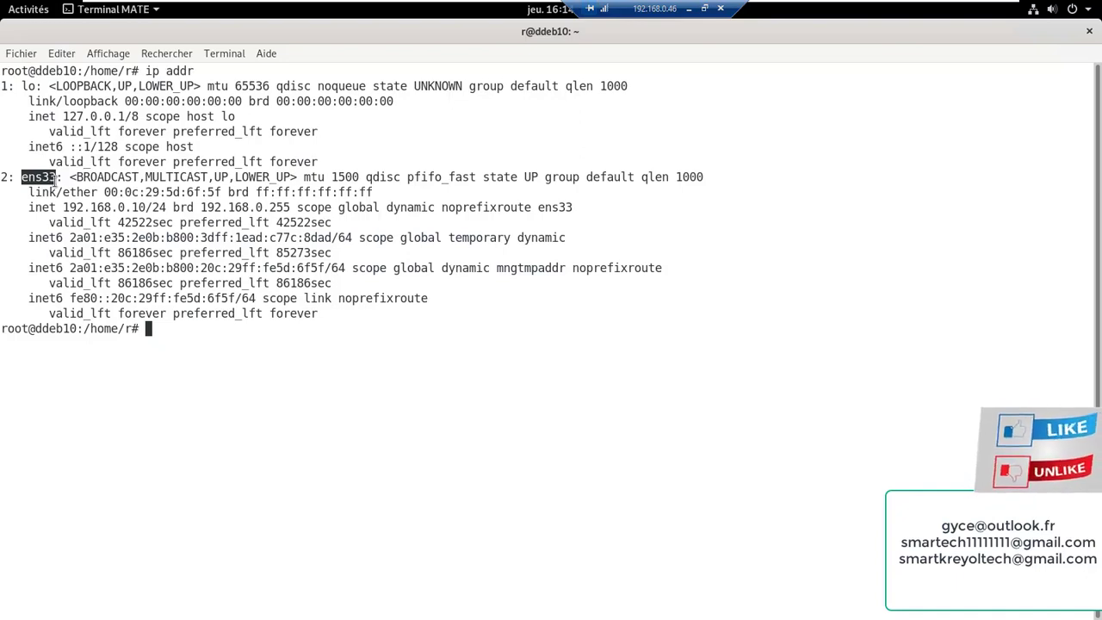
{"action": "left_click", "coordinate": [220, 357]}
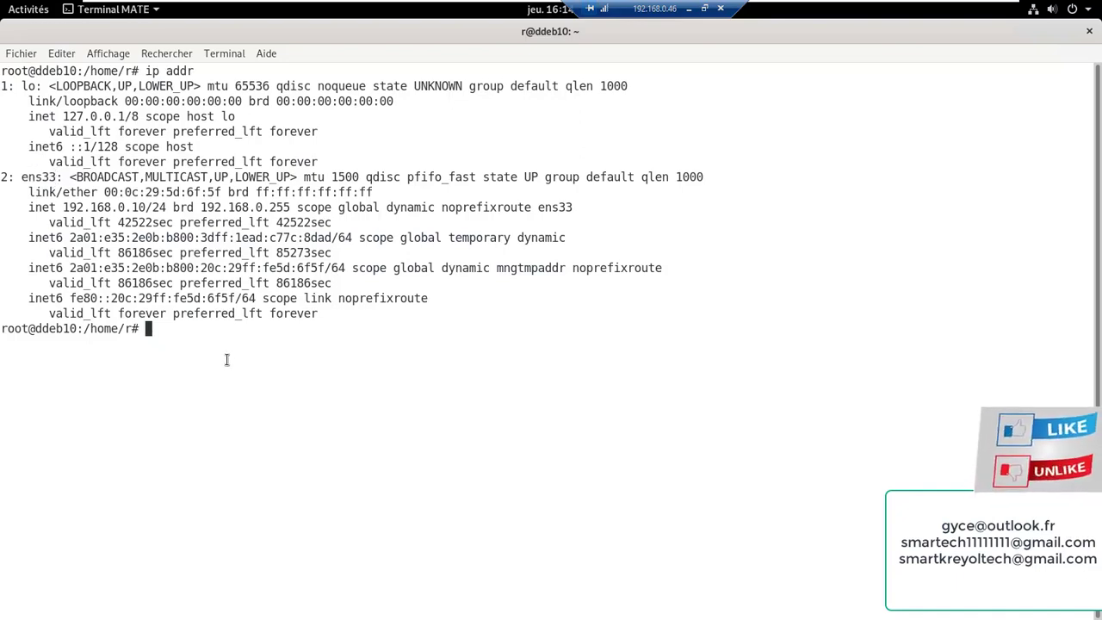
{"action": "type", "text": "clear"}
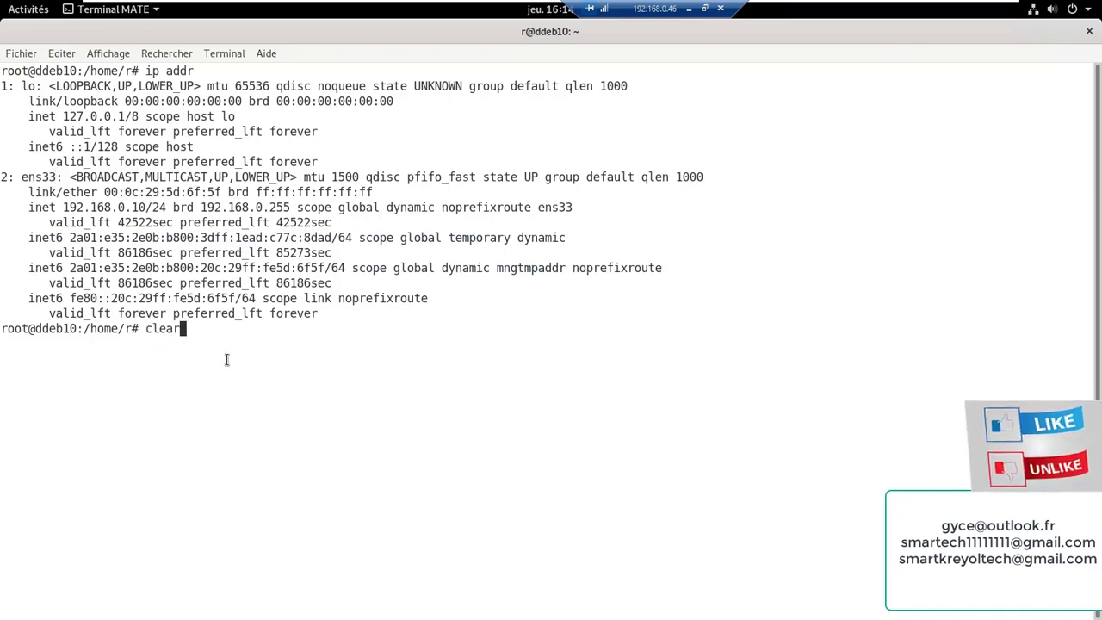
{"action": "key", "text": "Return"}
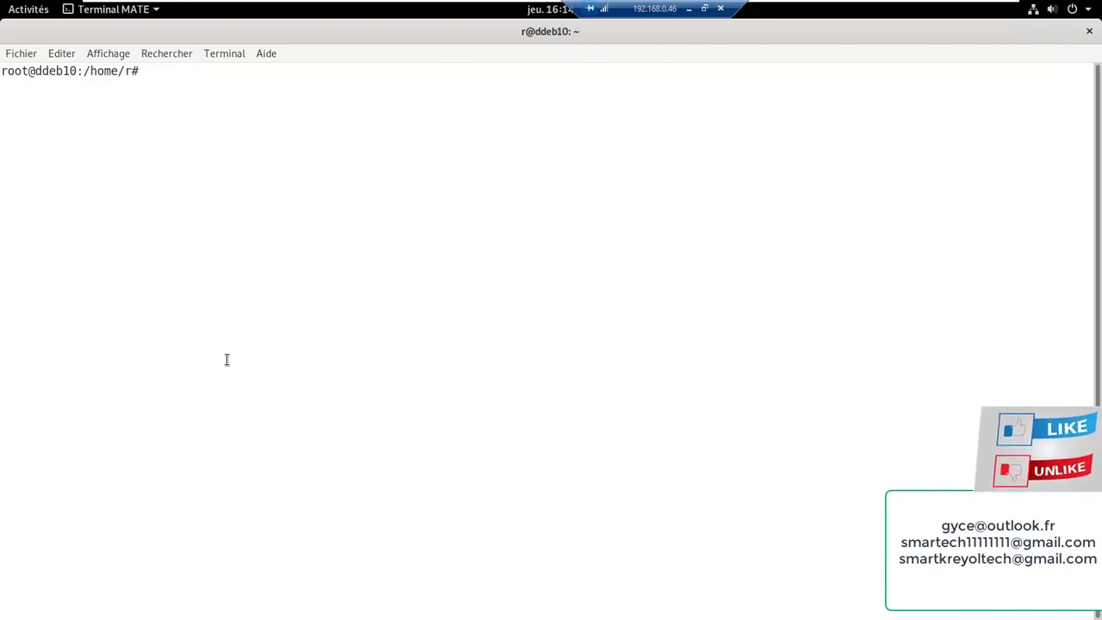
Run nano /etc/network/interfaces to edit the network configuration file
{"action": "type", "text": "na"}
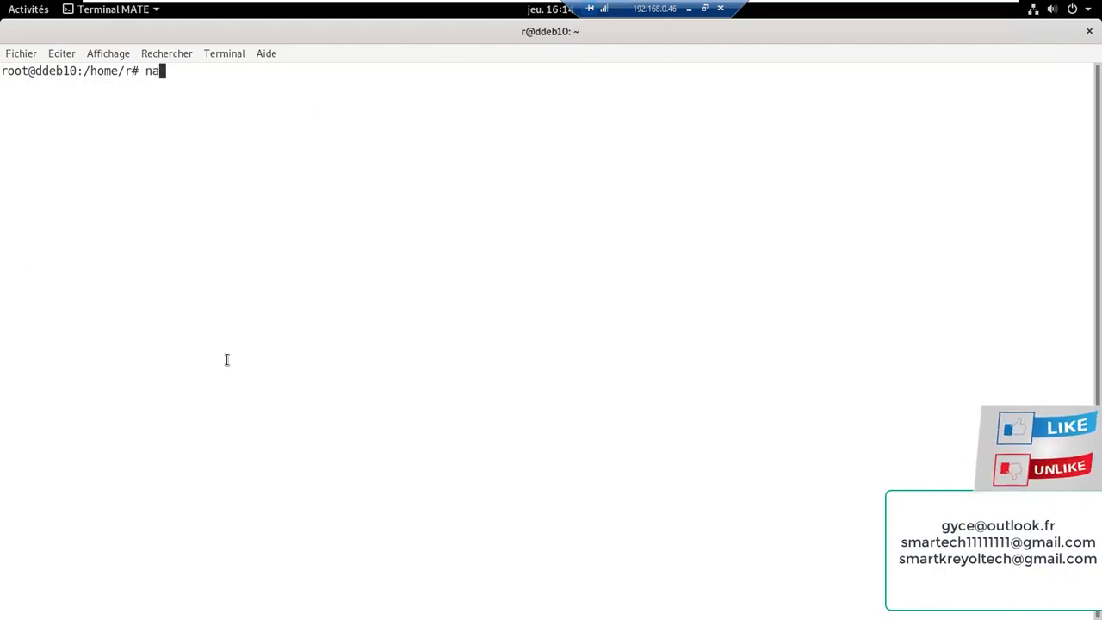
{"action": "type", "text": "no /"}
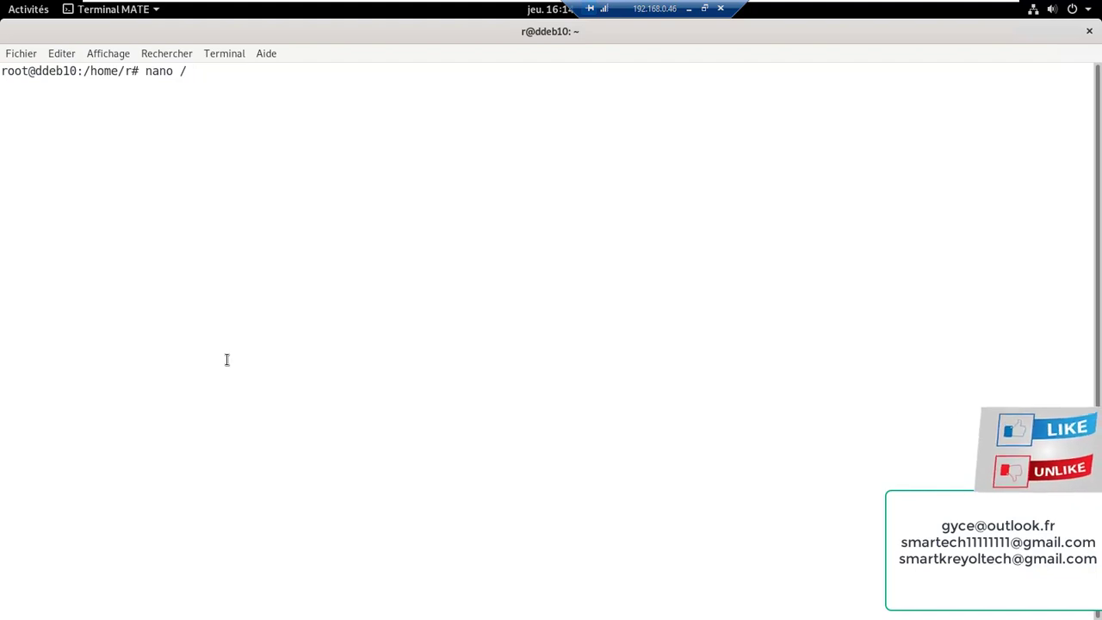
{"action": "type", "text": "etc"}
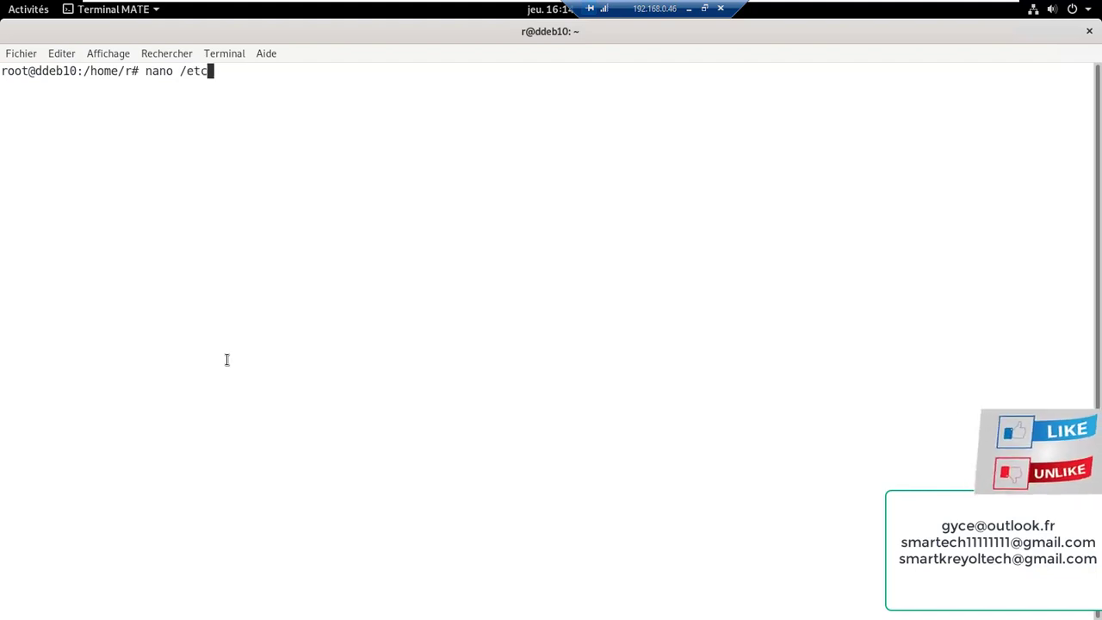
{"action": "type", "text": "/"}
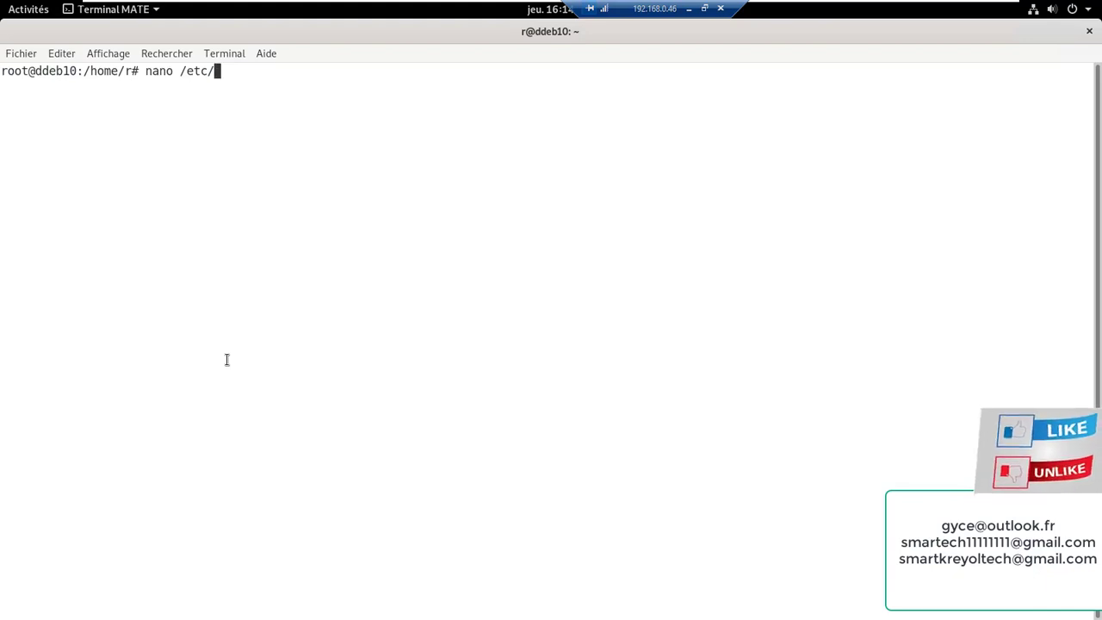
{"action": "type", "text": "ne"}
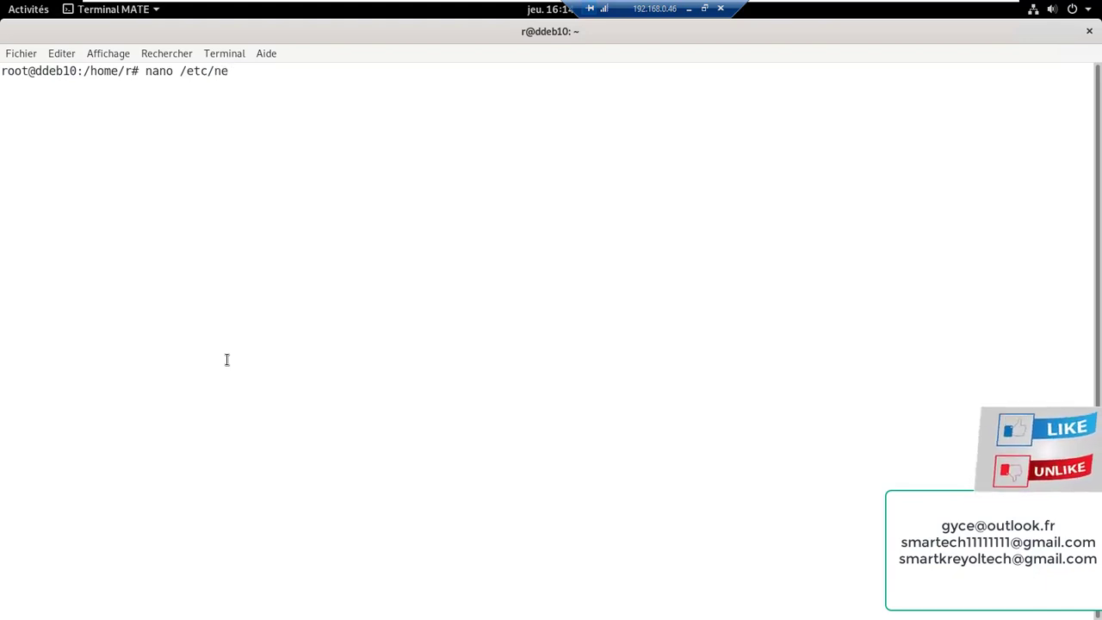
{"action": "type", "text": "two"}
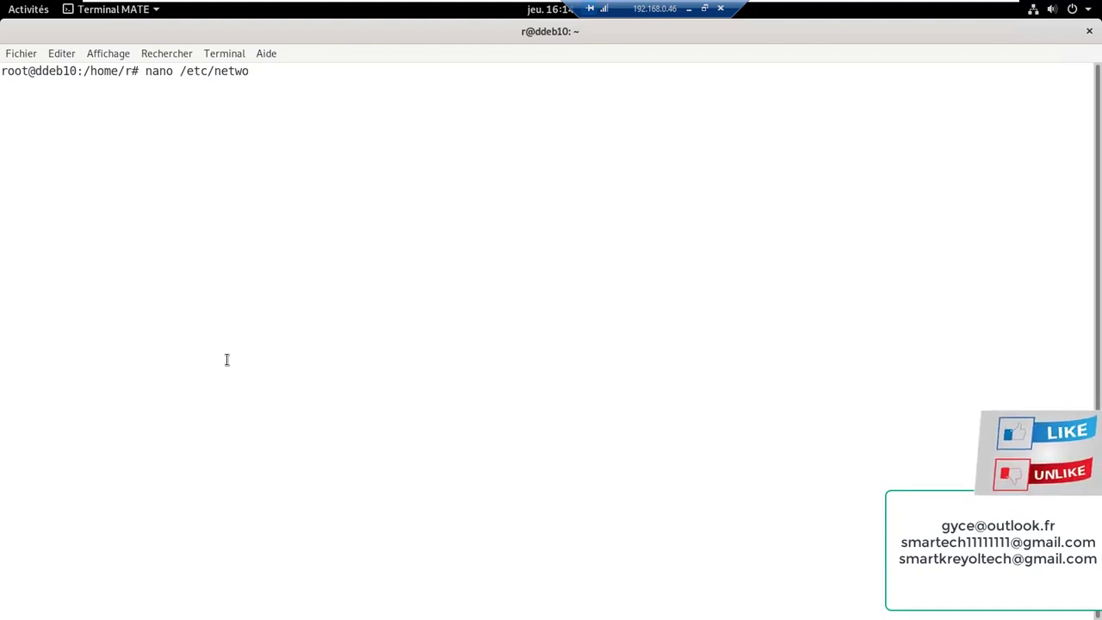
{"action": "type", "text": "r"}
{"action": "type", "text": "k"}
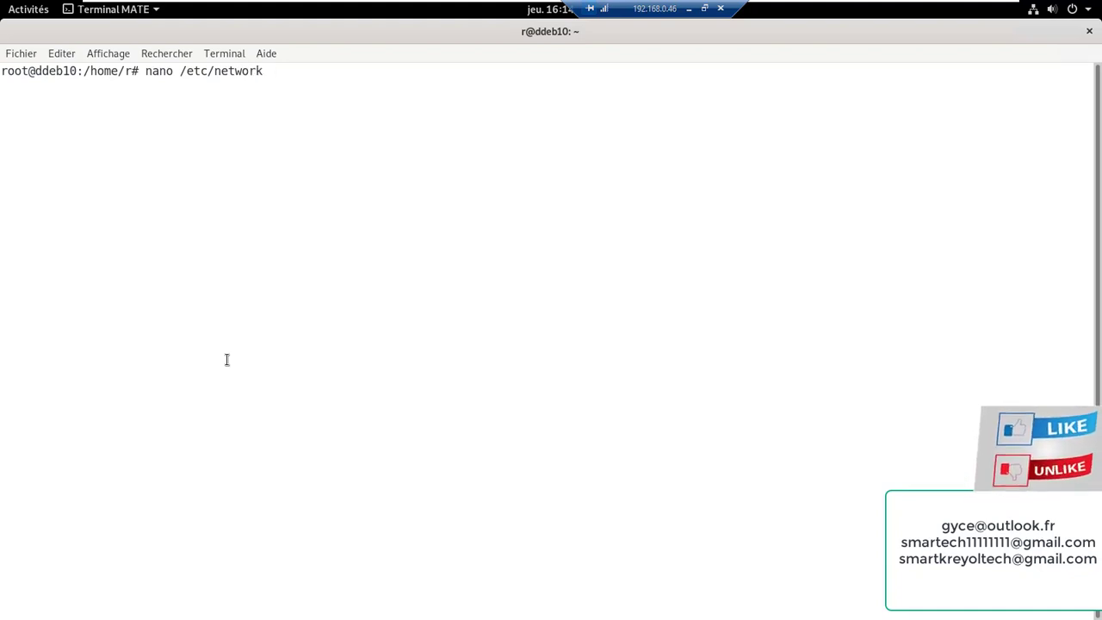
{"action": "type", "text": "/i"}
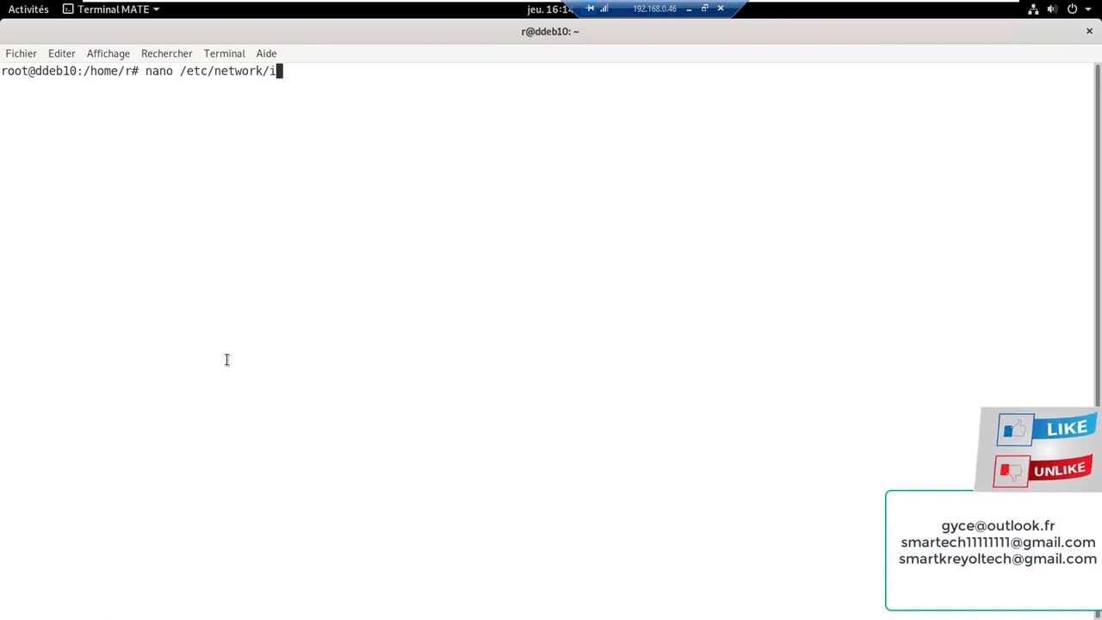
{"action": "type", "text": "nter"}
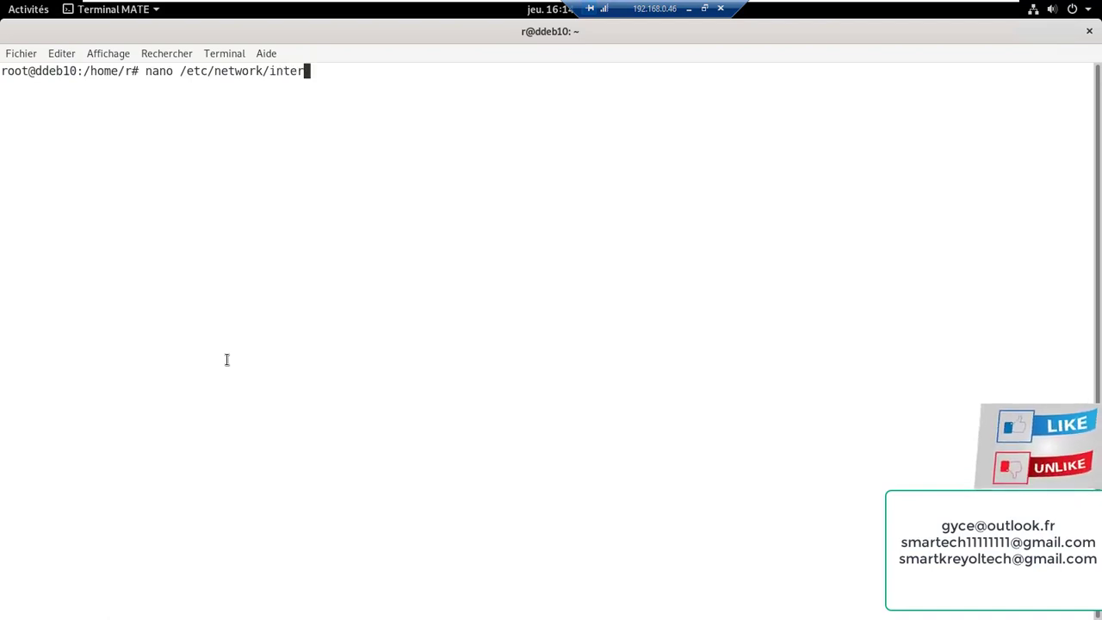
{"action": "type", "text": "face"}
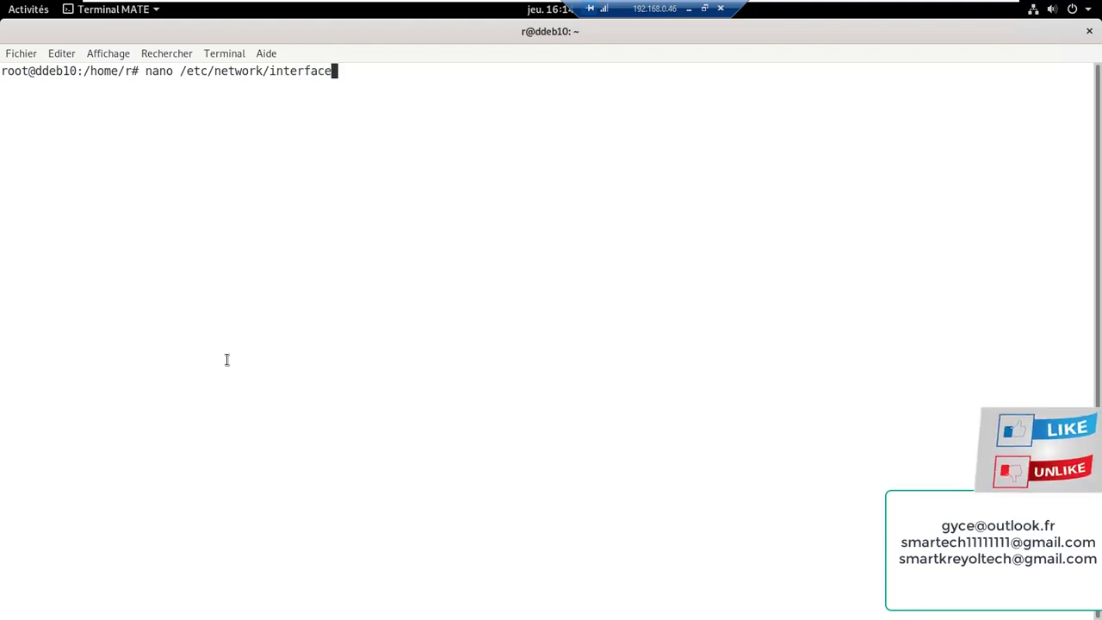
{"action": "type", "text": "s"}
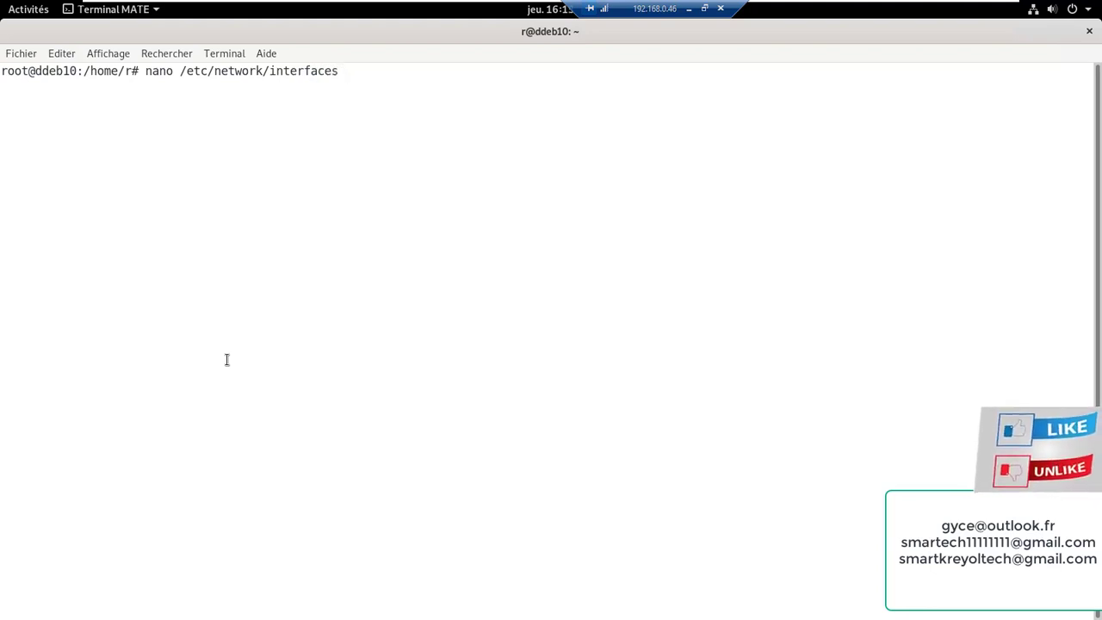
{"action": "key", "text": "Return"}
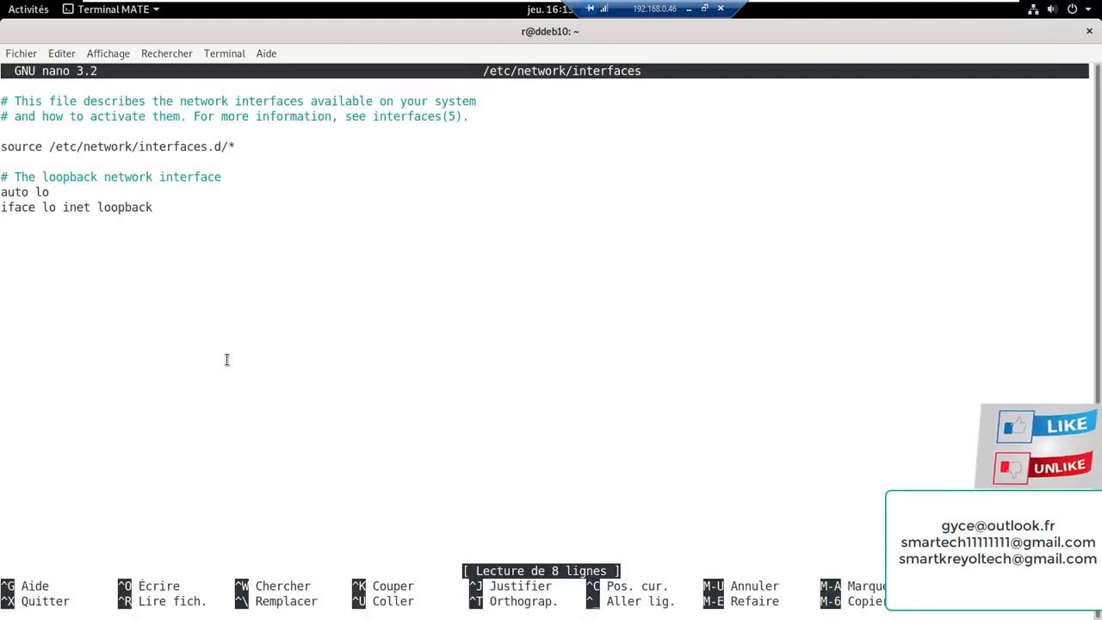
Add 'auto ens33' and 'iface ens33 inet static' lines below the loopback entry
{"action": "key", "text": "Down"}
{"action": "key", "text": "Down"}
{"action": "key", "text": "Down"}
{"action": "key", "text": "Down"}
{"action": "key", "text": "Down"}
{"action": "key", "text": "Down"}
{"action": "key", "text": "Down"}
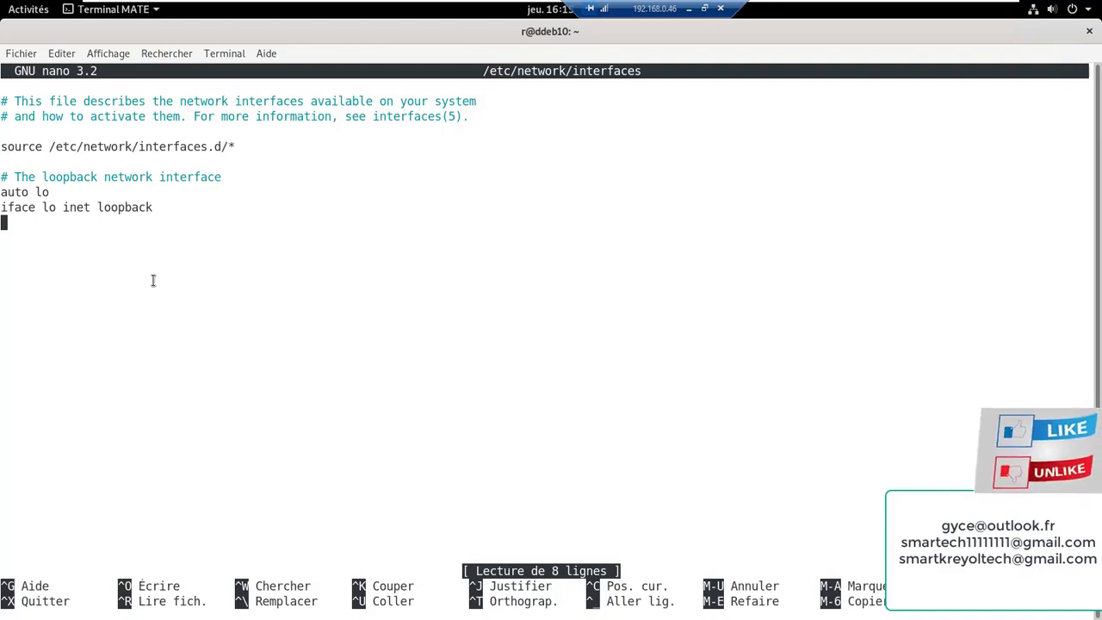
{"action": "type", "text": "au"}
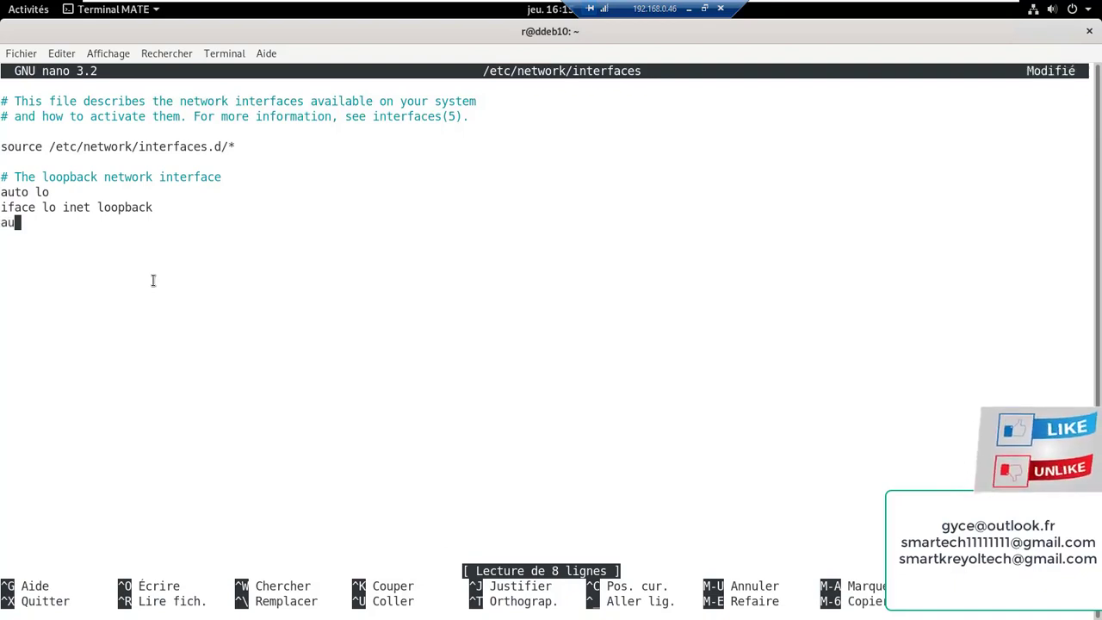
{"action": "type", "text": "to "}
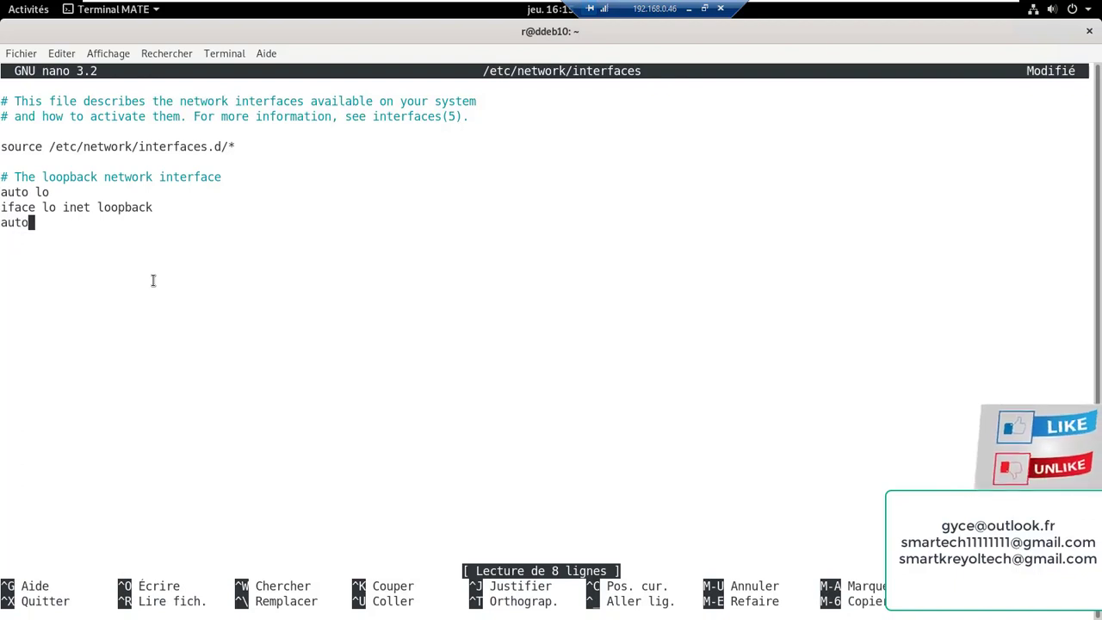
{"action": "type", "text": "ens"}
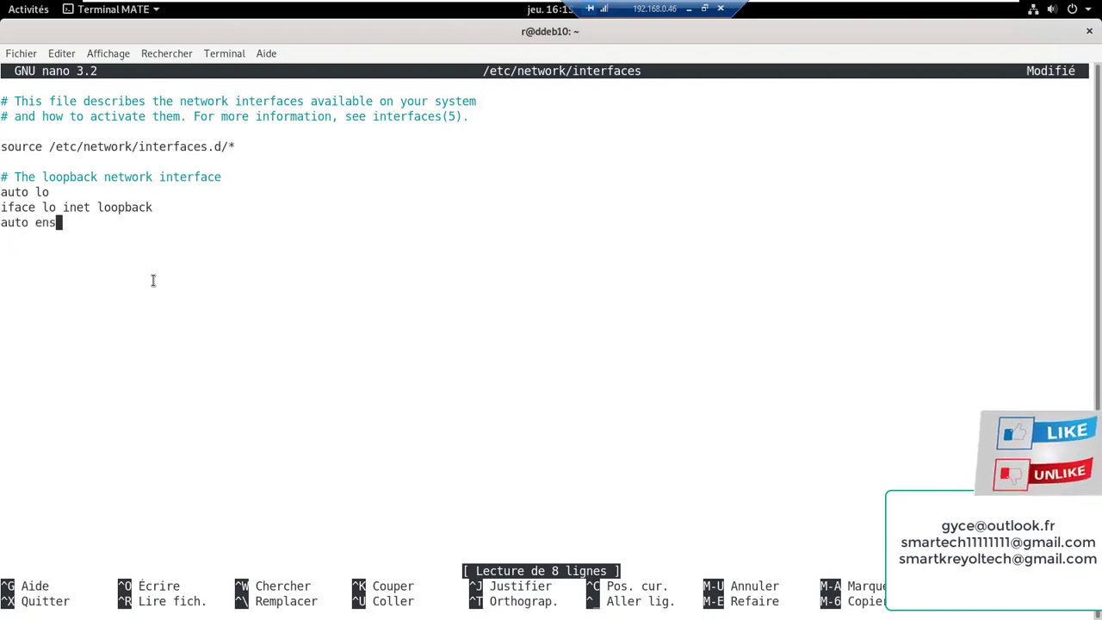
{"action": "type", "text": "33"}
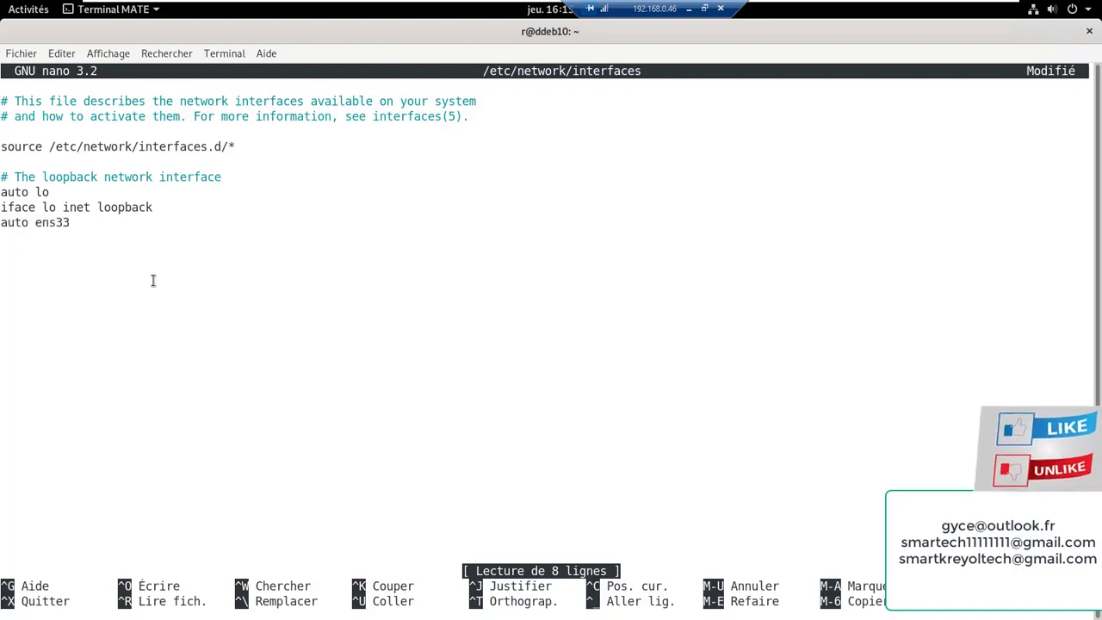
{"action": "key", "text": "Return"}
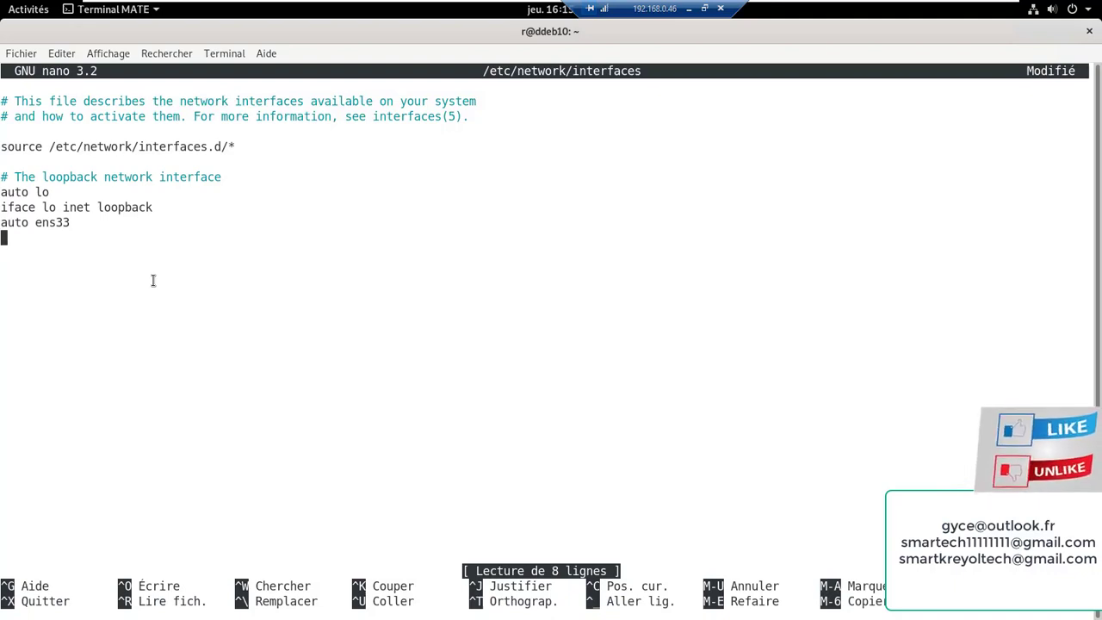
{"action": "type", "text": "i"}
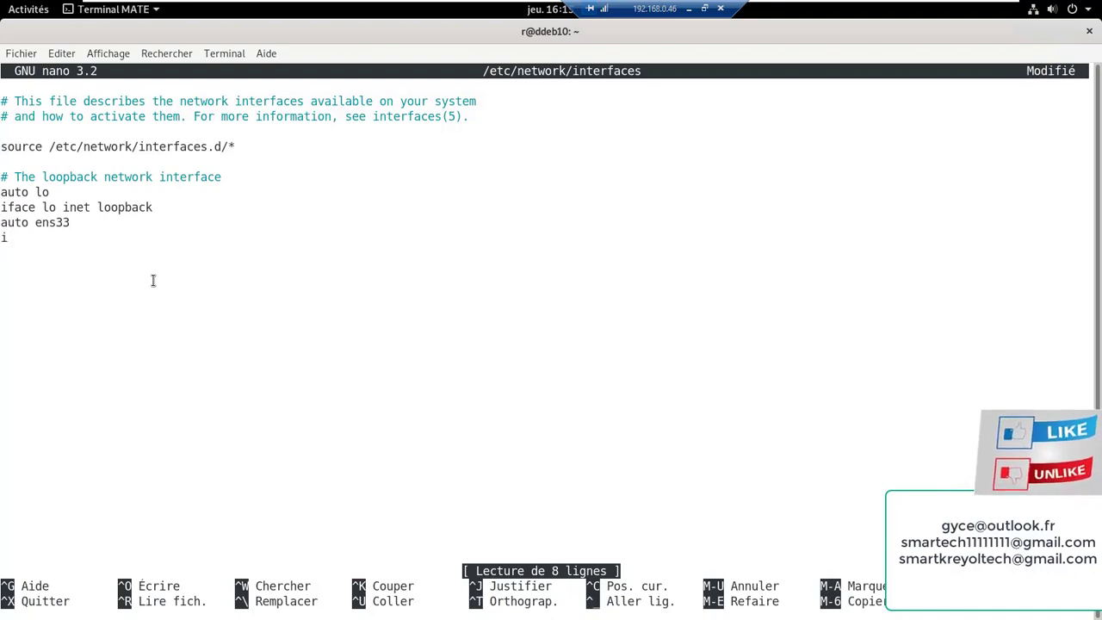
{"action": "type", "text": "net"}
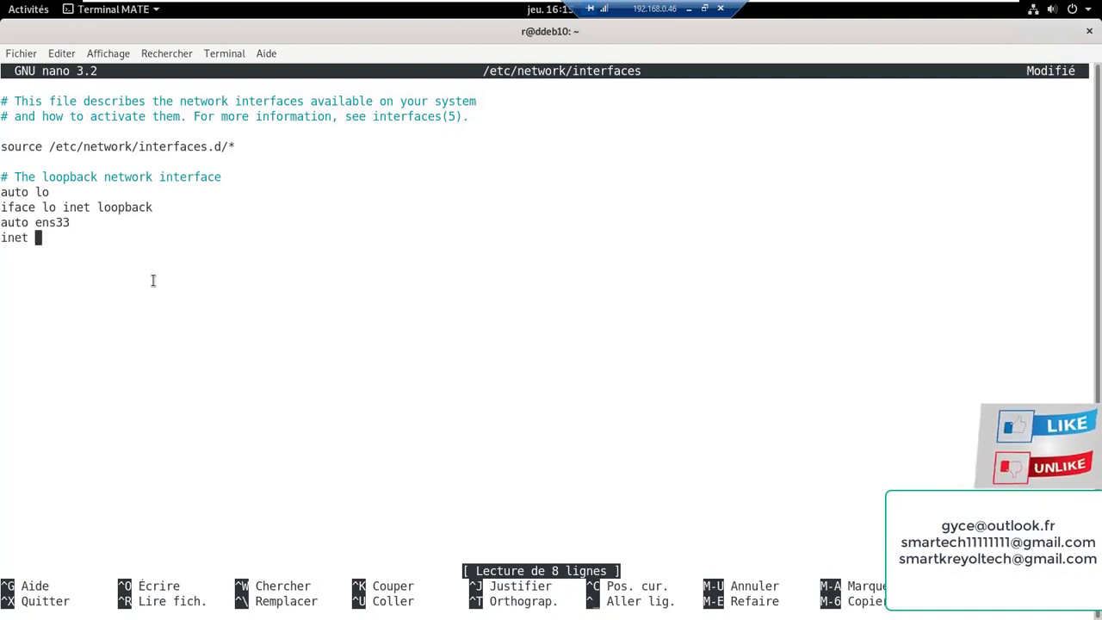
{"action": "key", "text": "BackSpace"}
{"action": "key", "text": "BackSpace"}
{"action": "key", "text": "BackSpace"}
{"action": "key", "text": "BackSpace"}
{"action": "key", "text": "BackSpace"}
{"action": "key", "text": "BackSpace"}
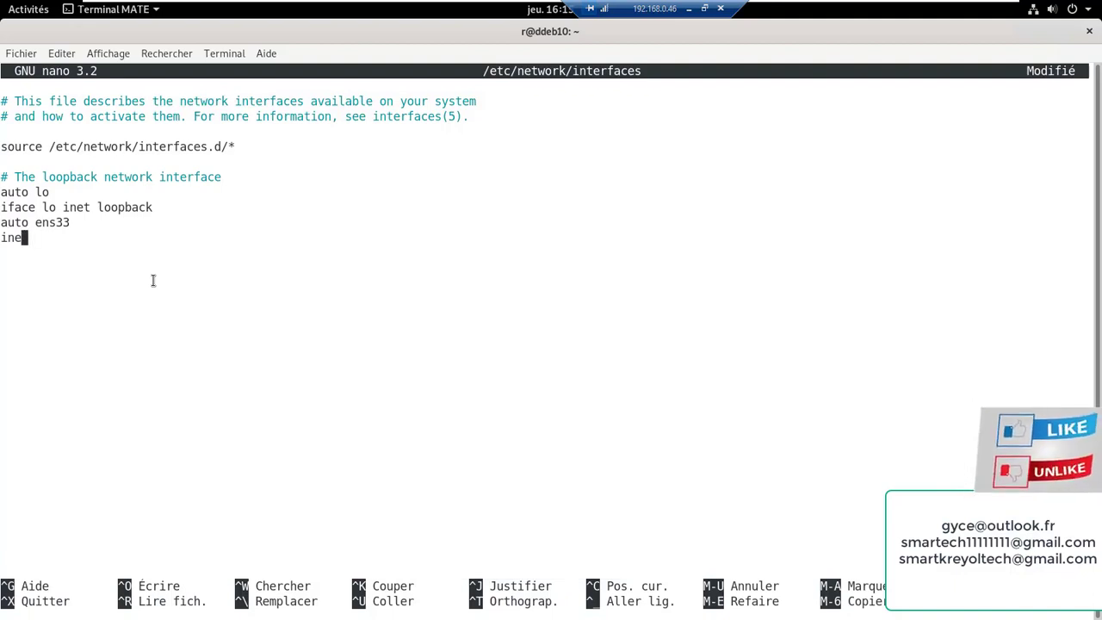
{"action": "key", "text": "Return"}
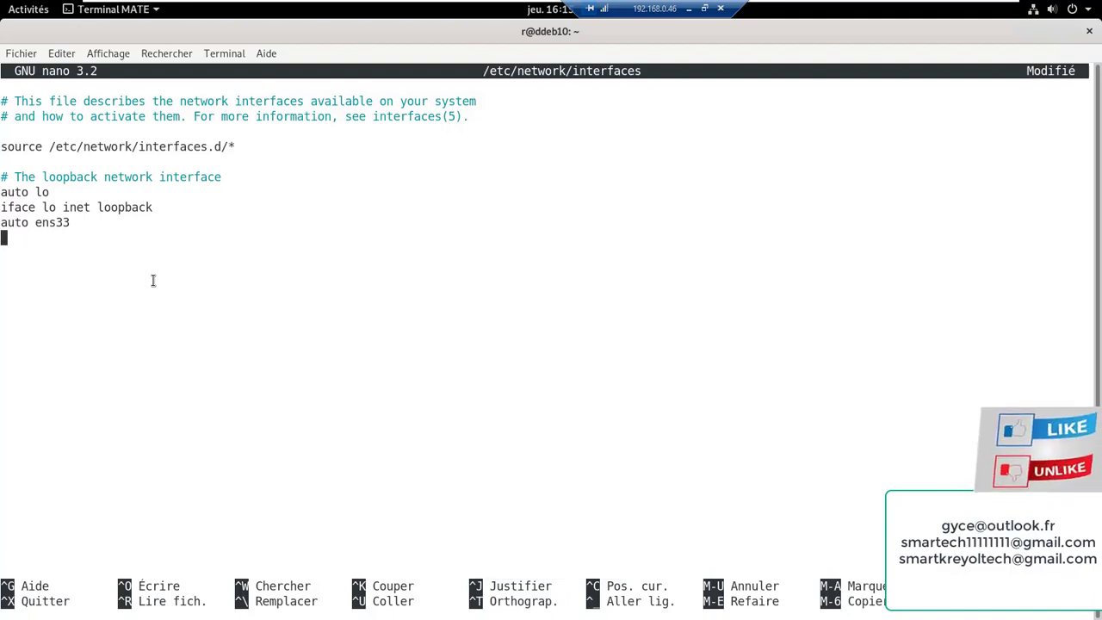
{"action": "type", "text": "iface"}
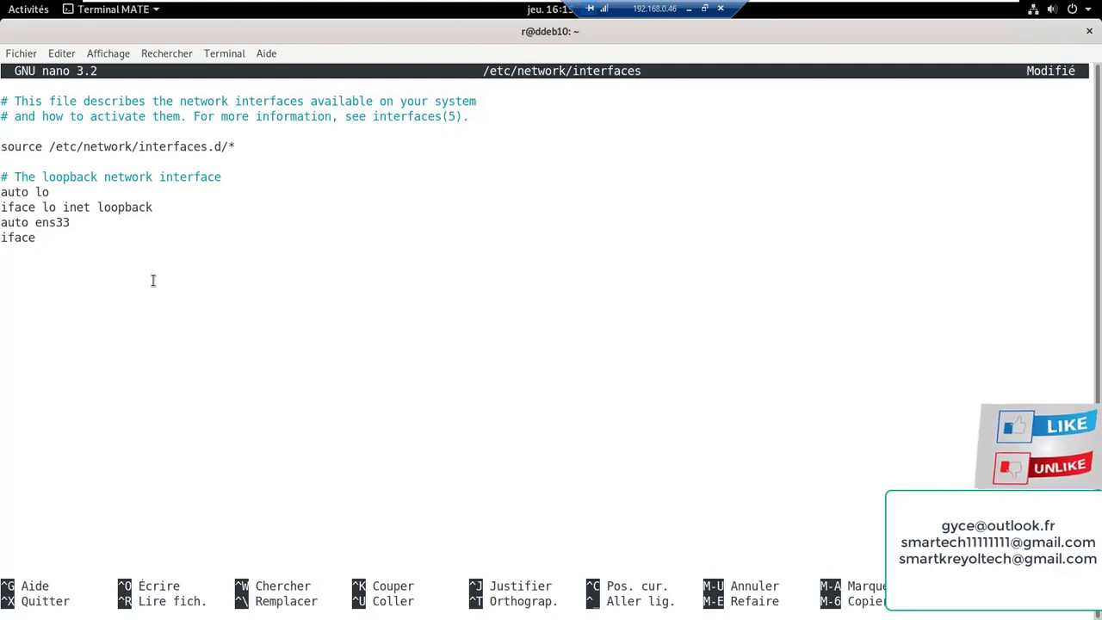
{"action": "type", "text": " ens"}
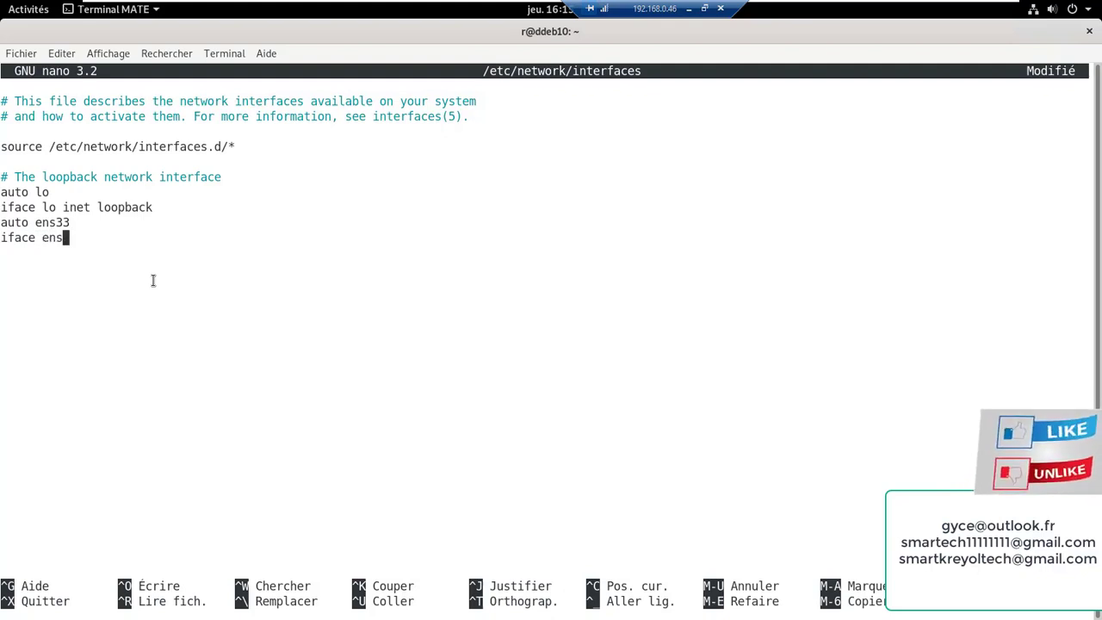
{"action": "type", "text": "33 "}
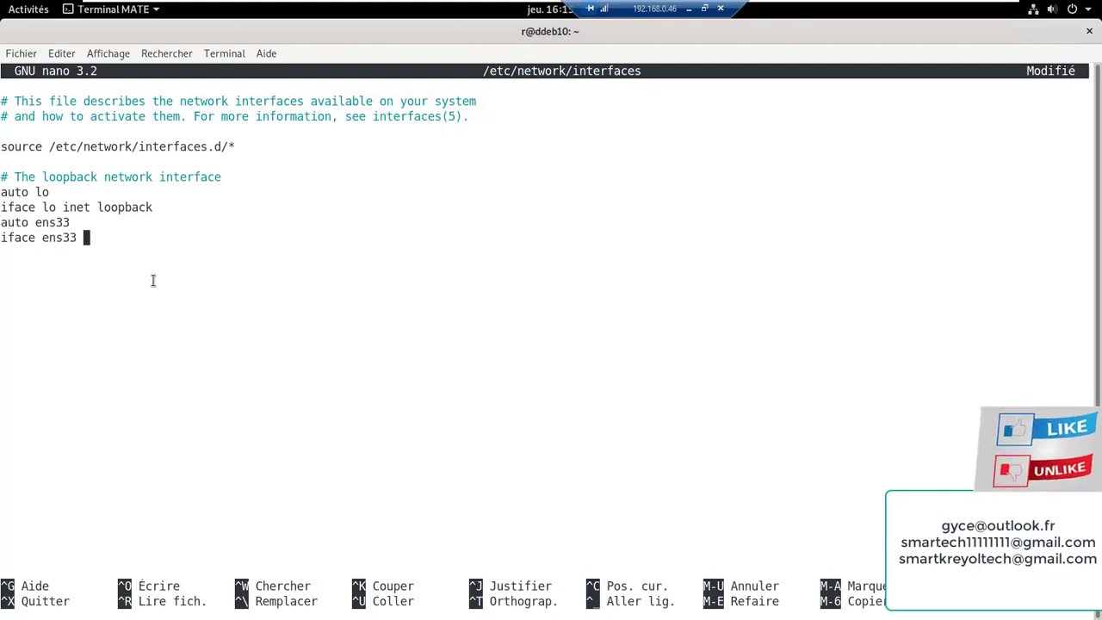
{"action": "type", "text": "in"}
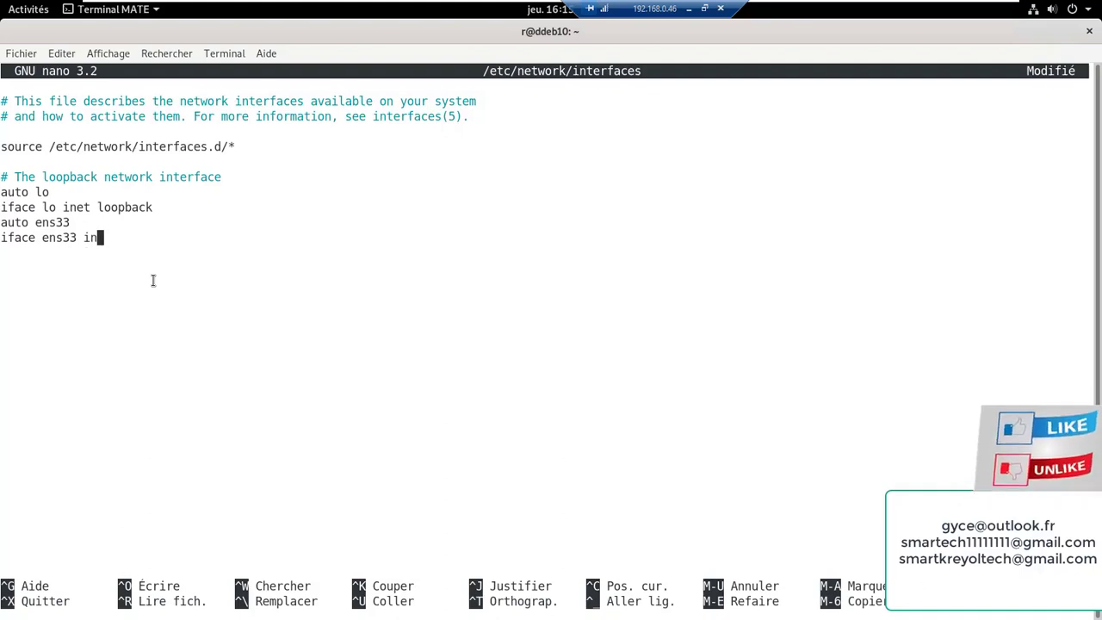
{"action": "type", "text": "et "}
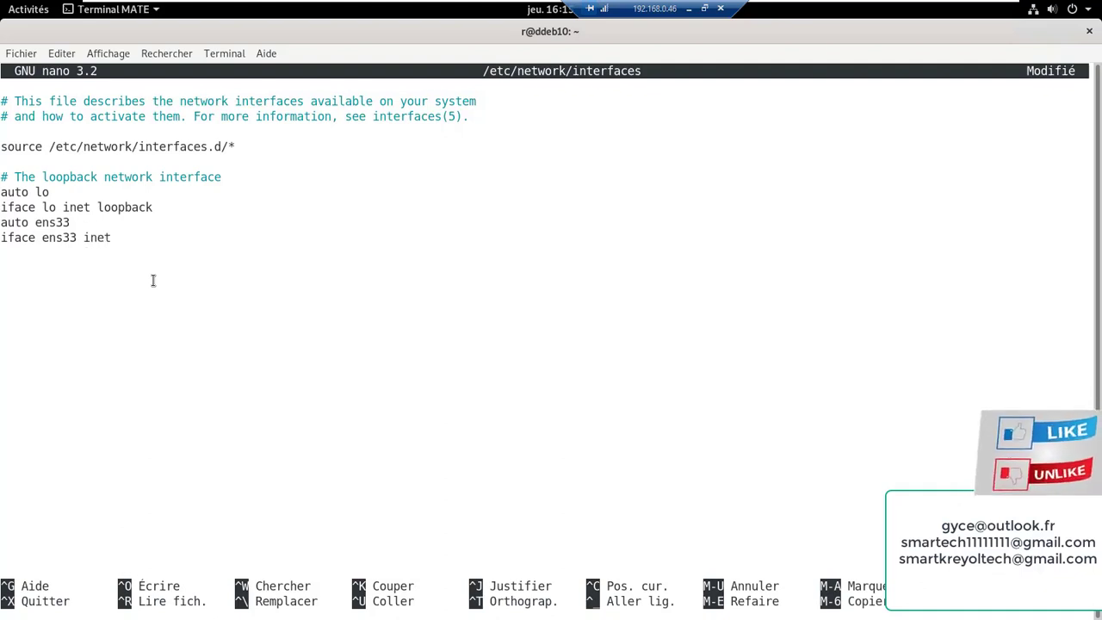
{"action": "type", "text": "sta"}
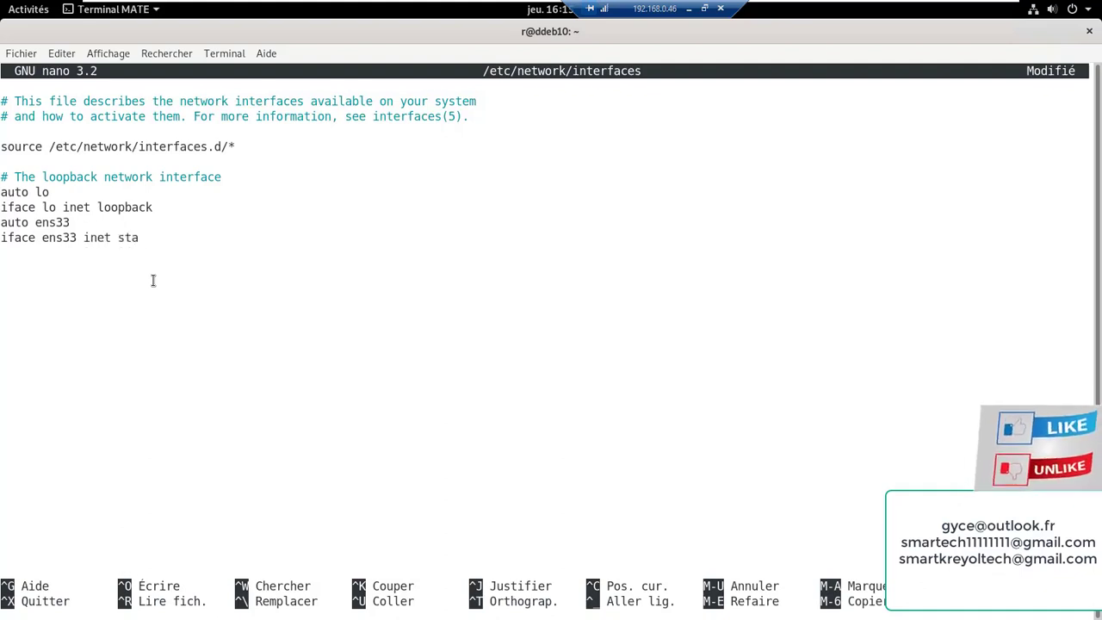
{"action": "type", "text": "tic"}
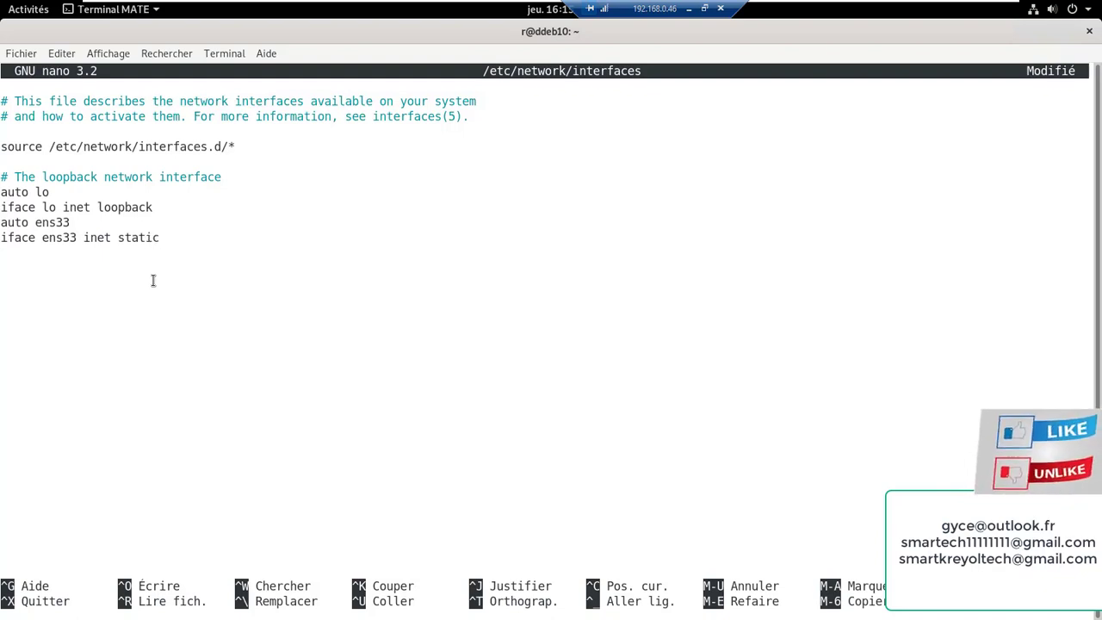
{"action": "key", "text": "Return"}
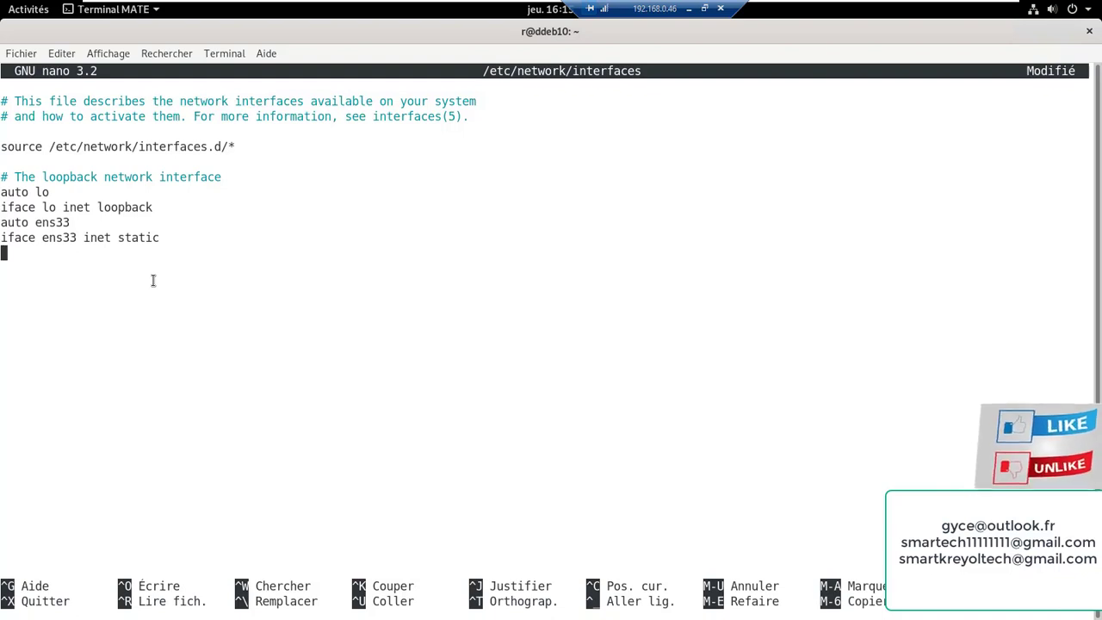
Add the lines 'address 192.168.0.110' and 'netmask 255.255.255.0'
{"action": "type", "text": "adr"}
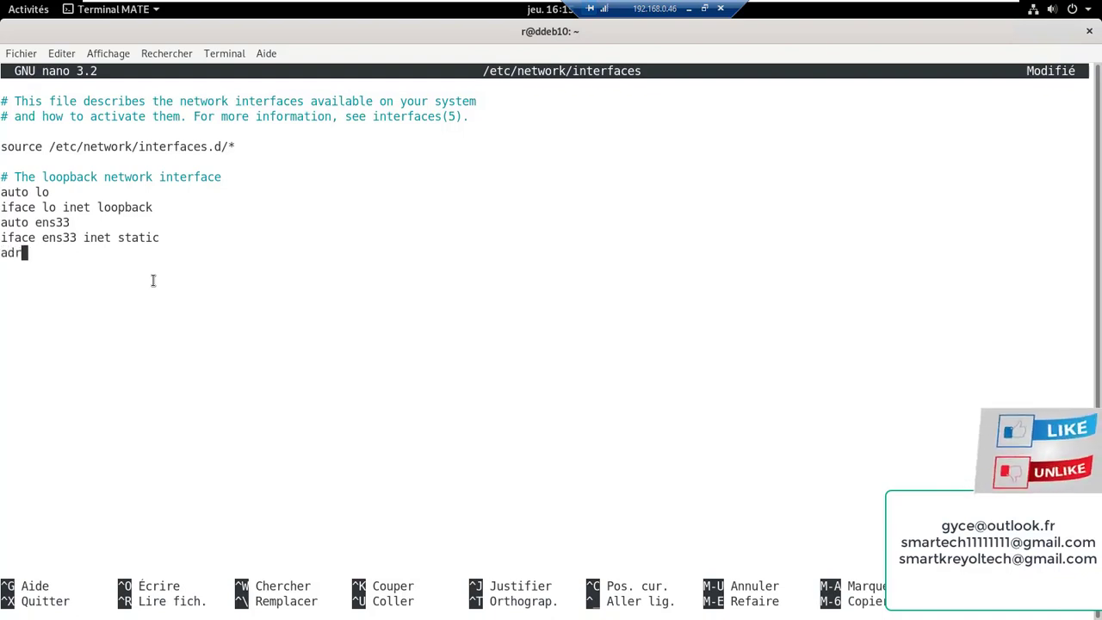
{"action": "key", "text": "BackSpace"}
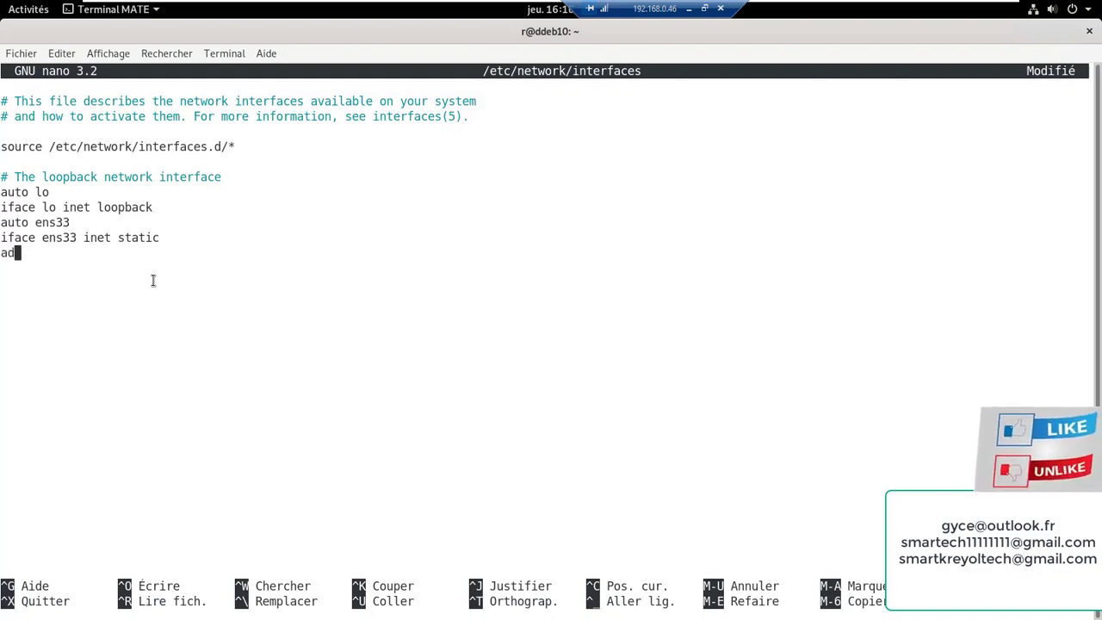
{"action": "type", "text": "d"}
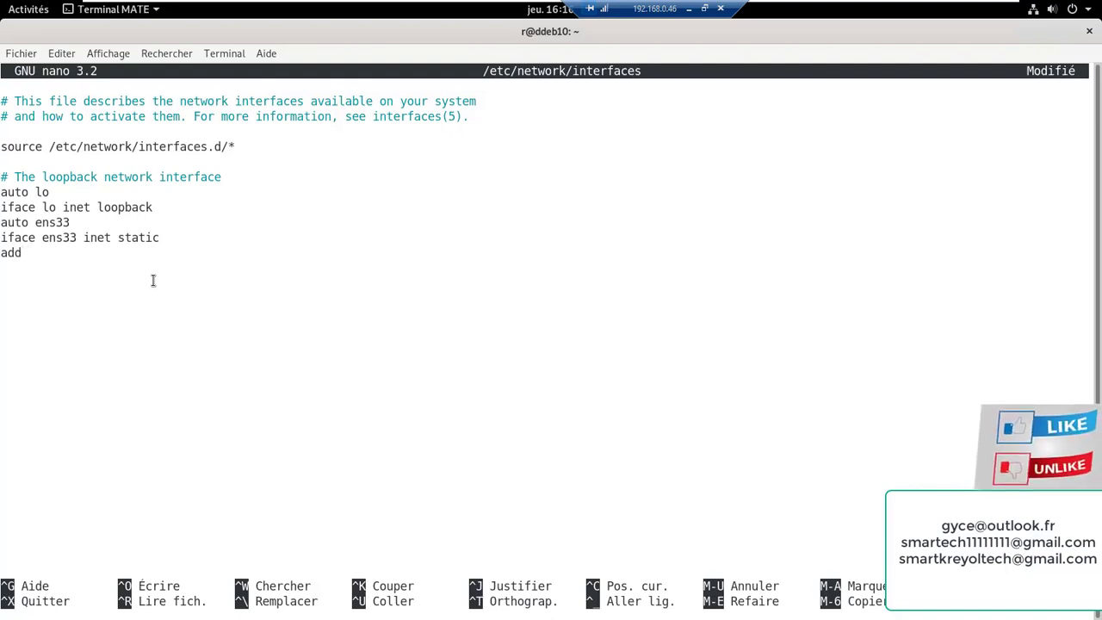
{"action": "type", "text": "ress"}
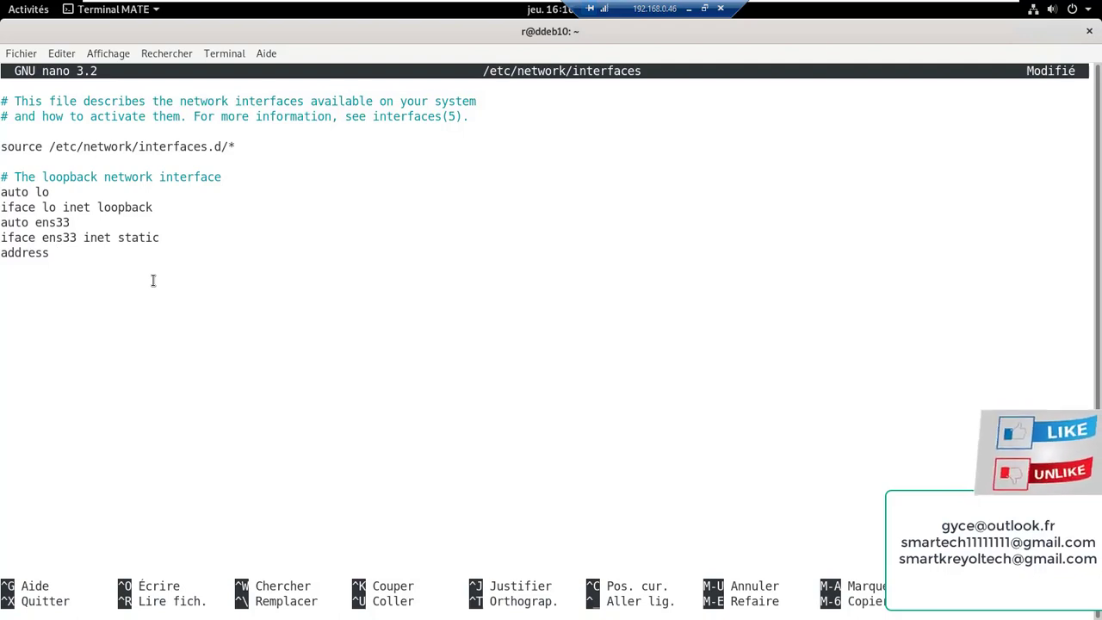
{"action": "type", "text": " 192"}
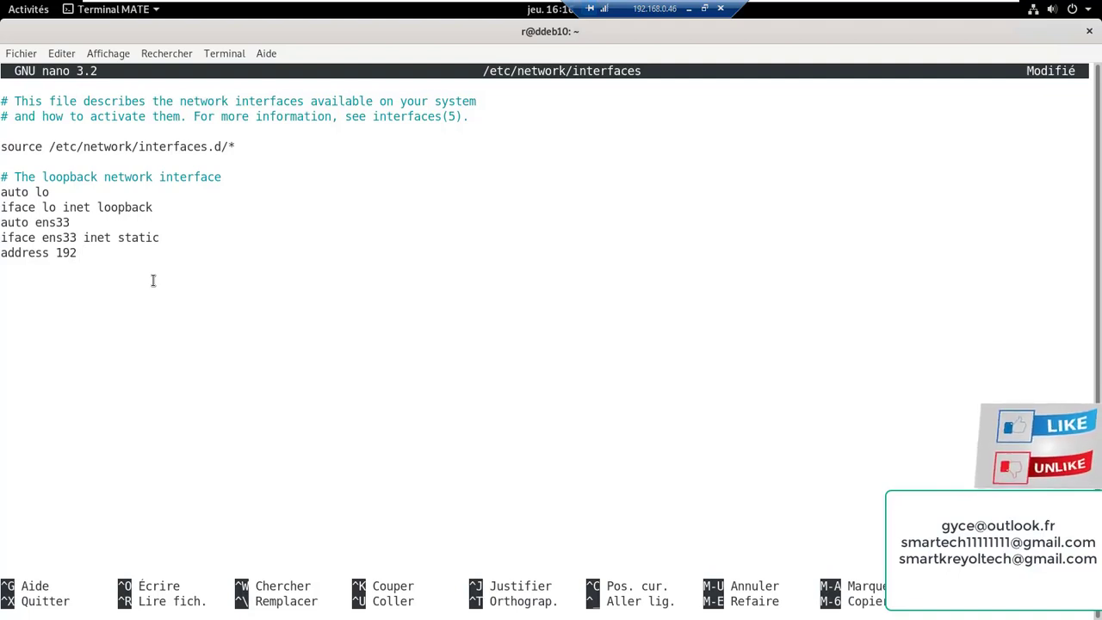
{"action": "type", "text": ".1"}
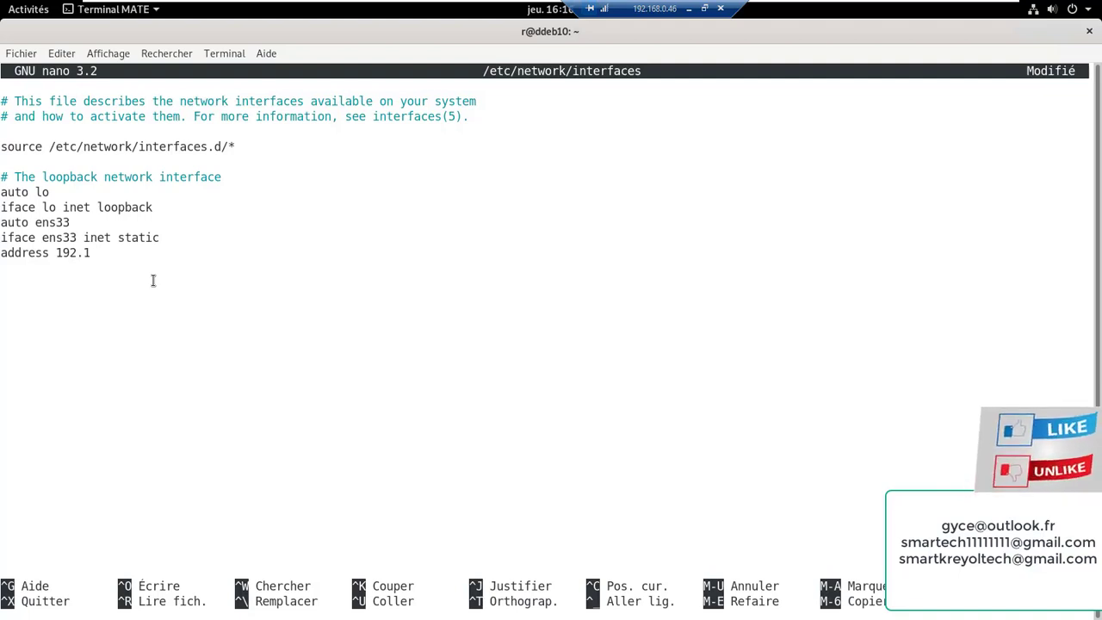
{"action": "type", "text": "68.0."}
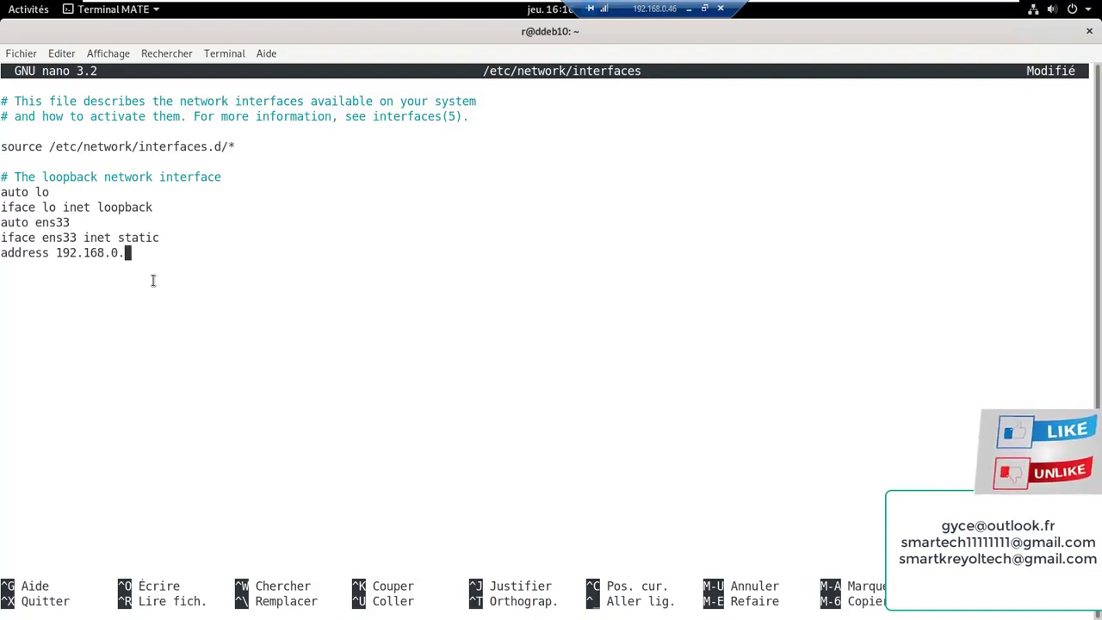
{"action": "type", "text": "1"}
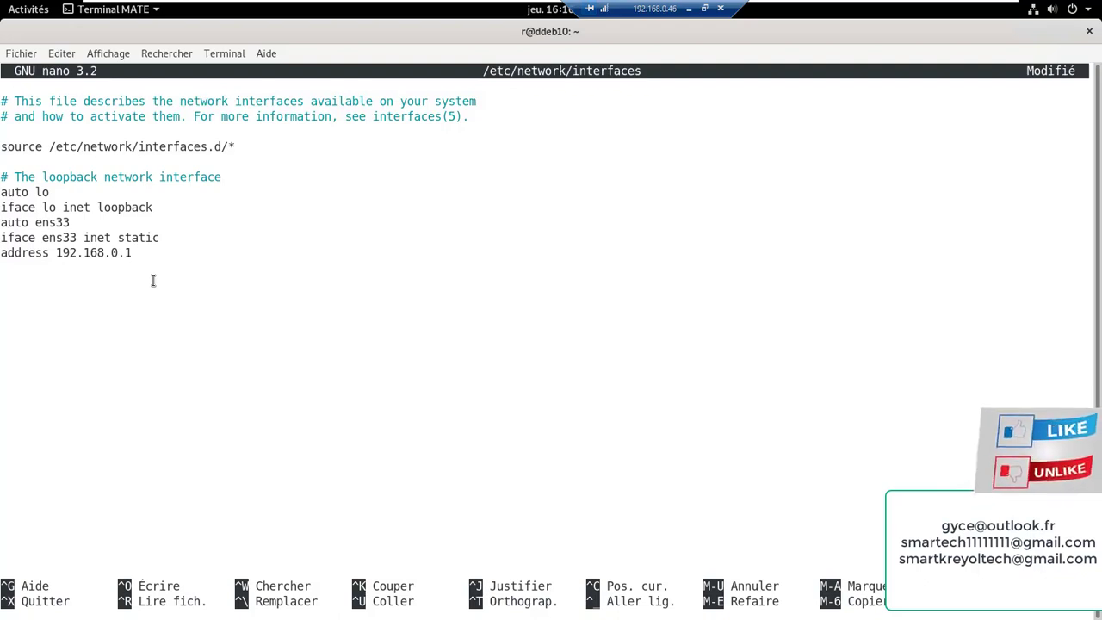
{"action": "type", "text": "10"}
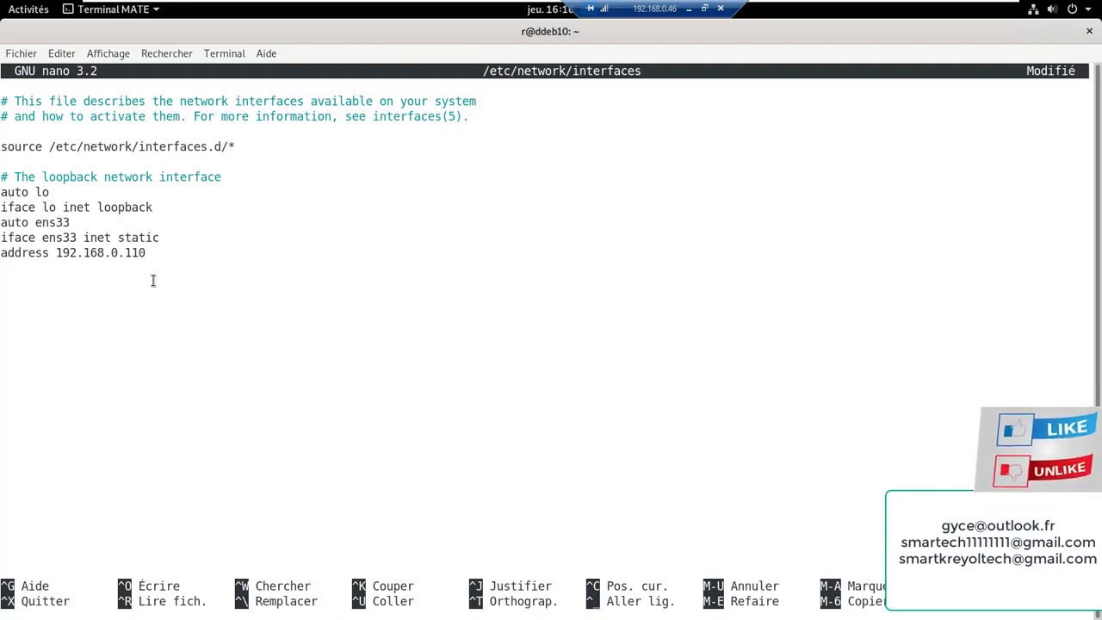
{"action": "key", "text": "Return"}
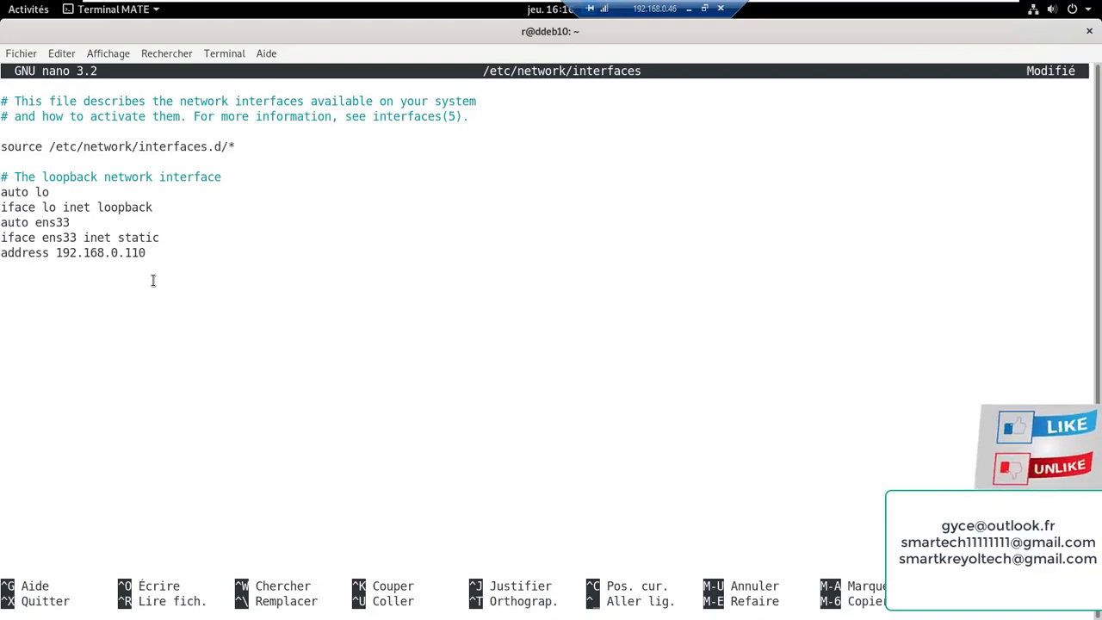
{"action": "type", "text": "net"}
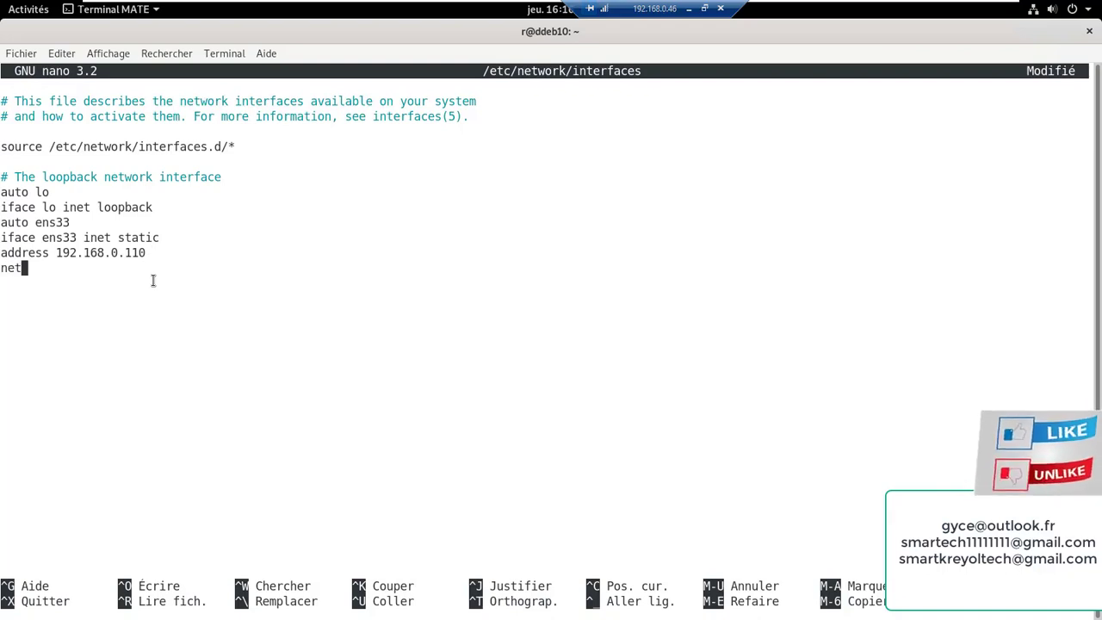
{"action": "type", "text": "mask"}
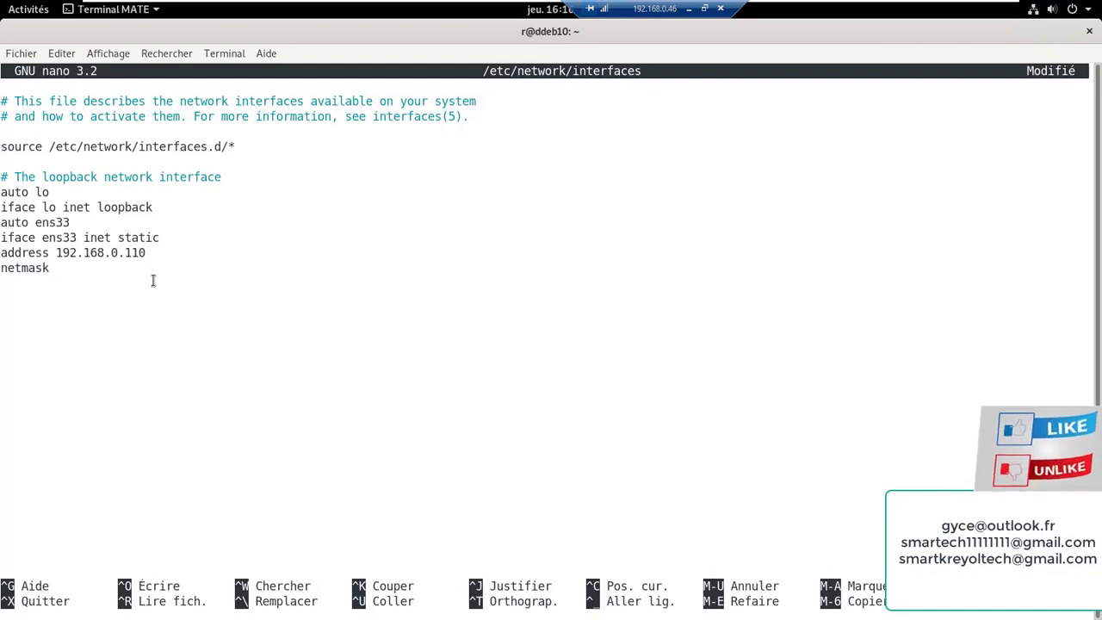
{"action": "type", "text": " 255."}
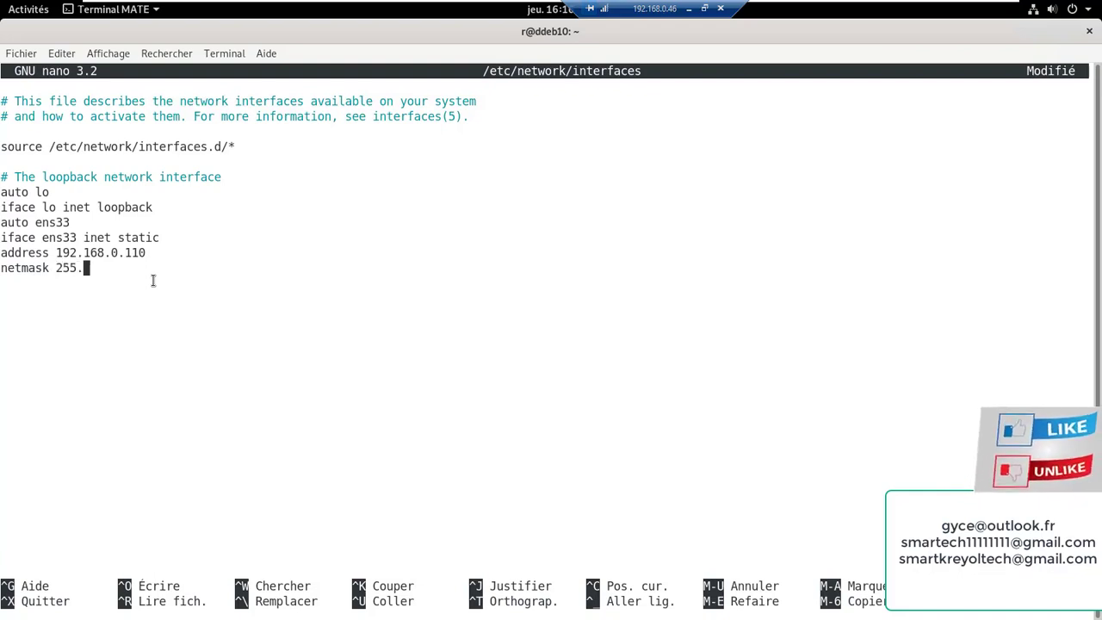
{"action": "type", "text": "255.255.255"}
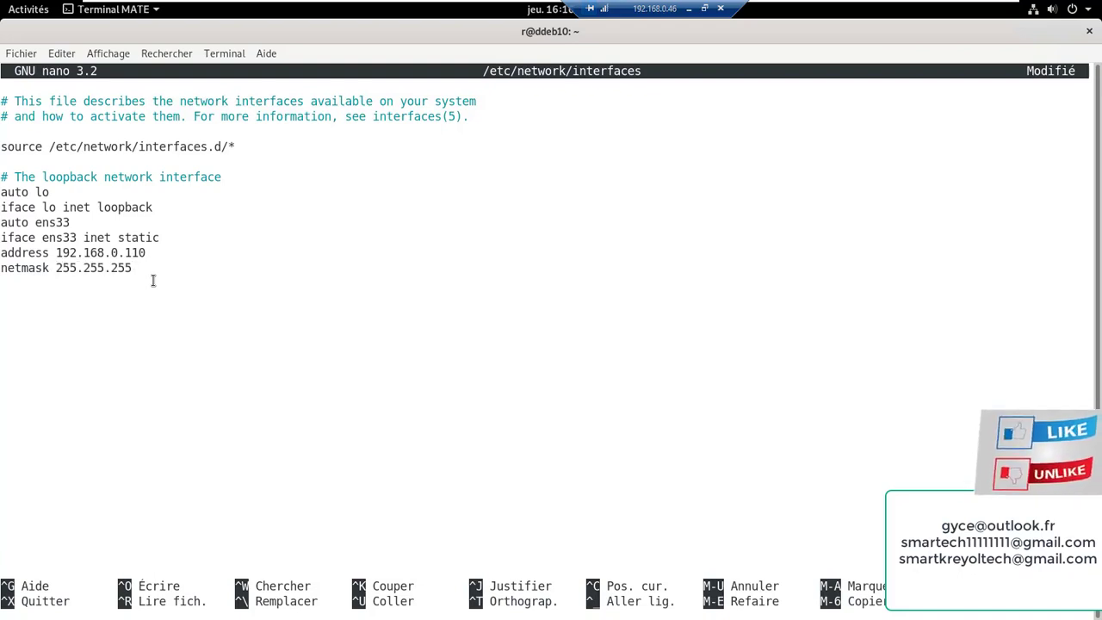
{"action": "type", "text": "0"}
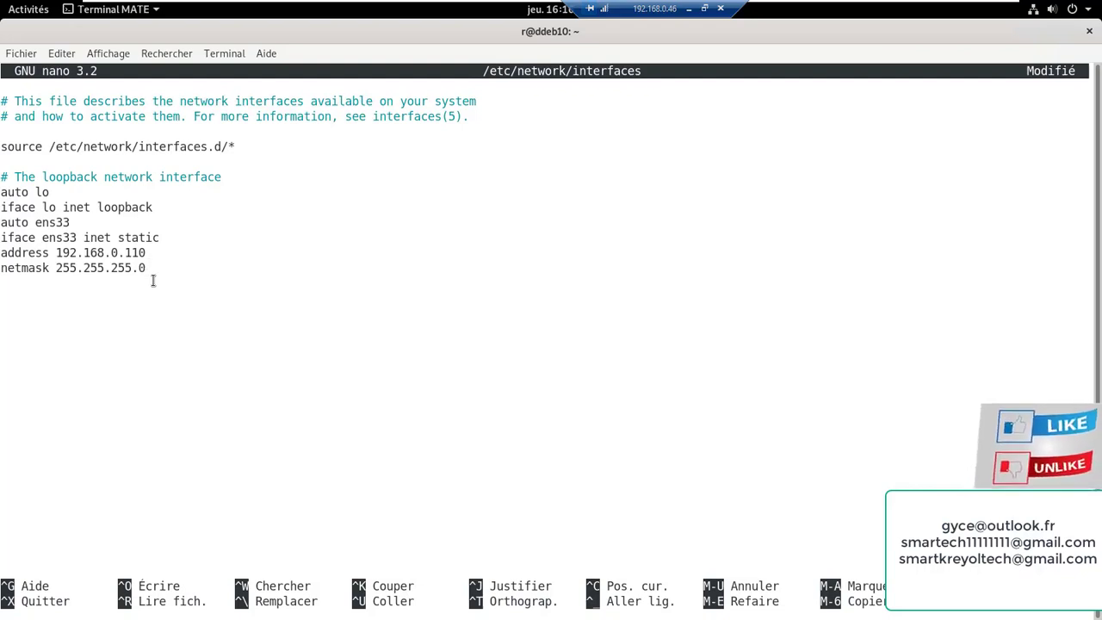
Add 'gateway 192.168.0.254', then save /etc/network/interfaces and exit nano
{"action": "key", "text": "Return"}
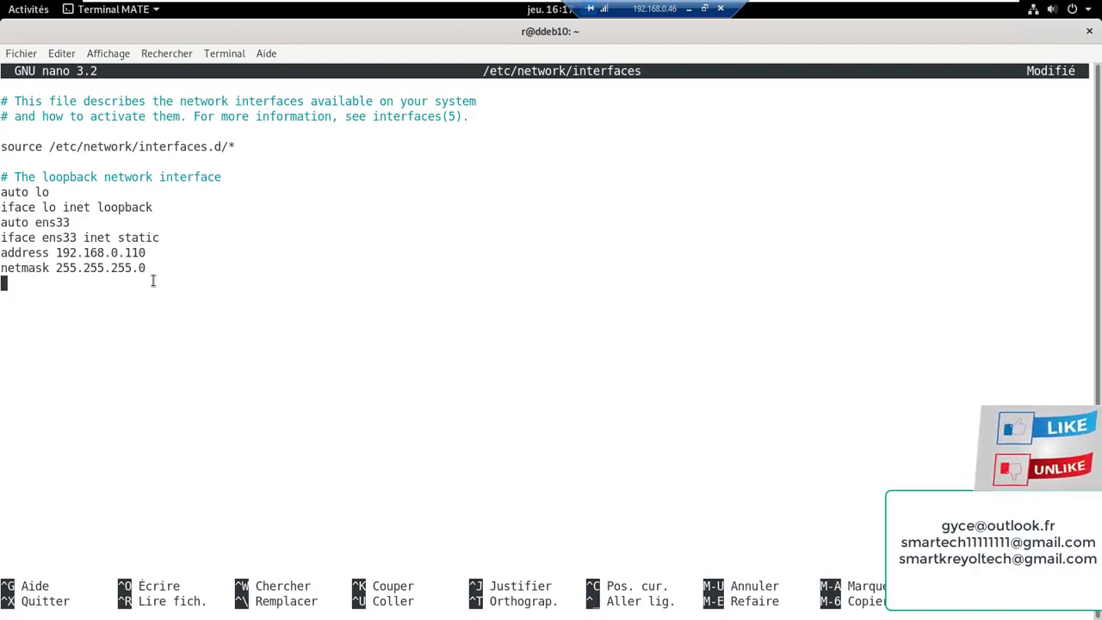
{"action": "type", "text": "gate"}
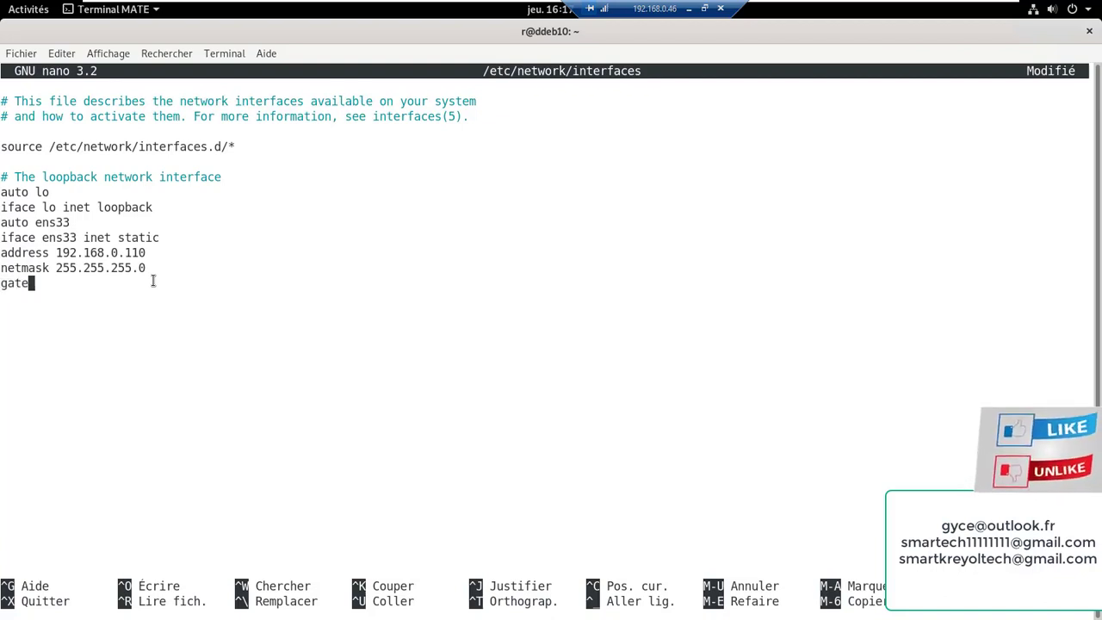
{"action": "type", "text": "way"}
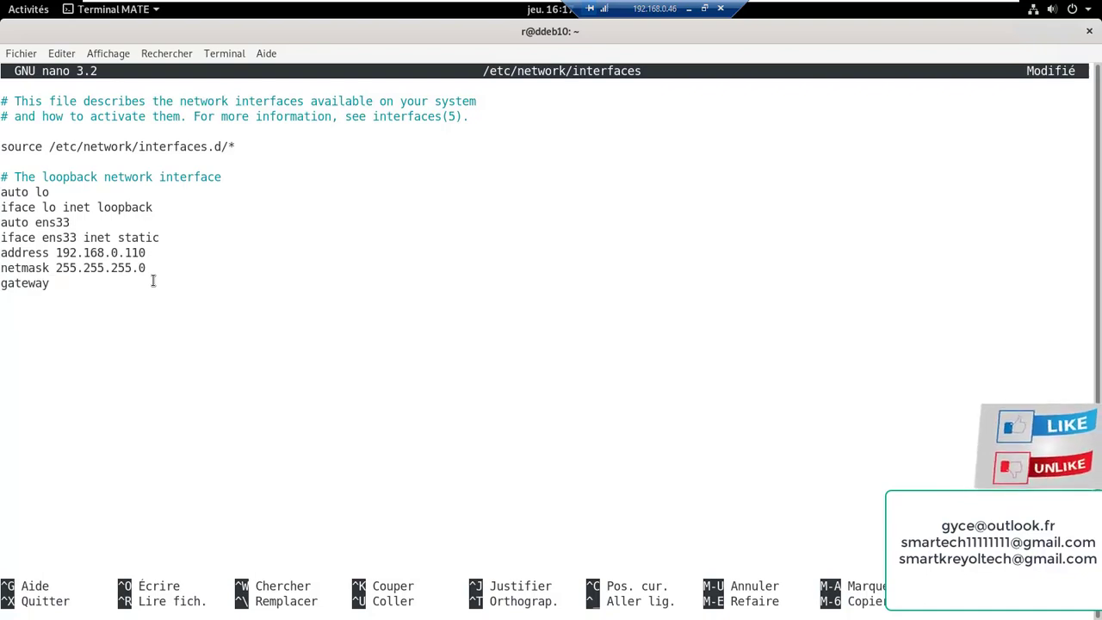
{"action": "type", "text": " 192."}
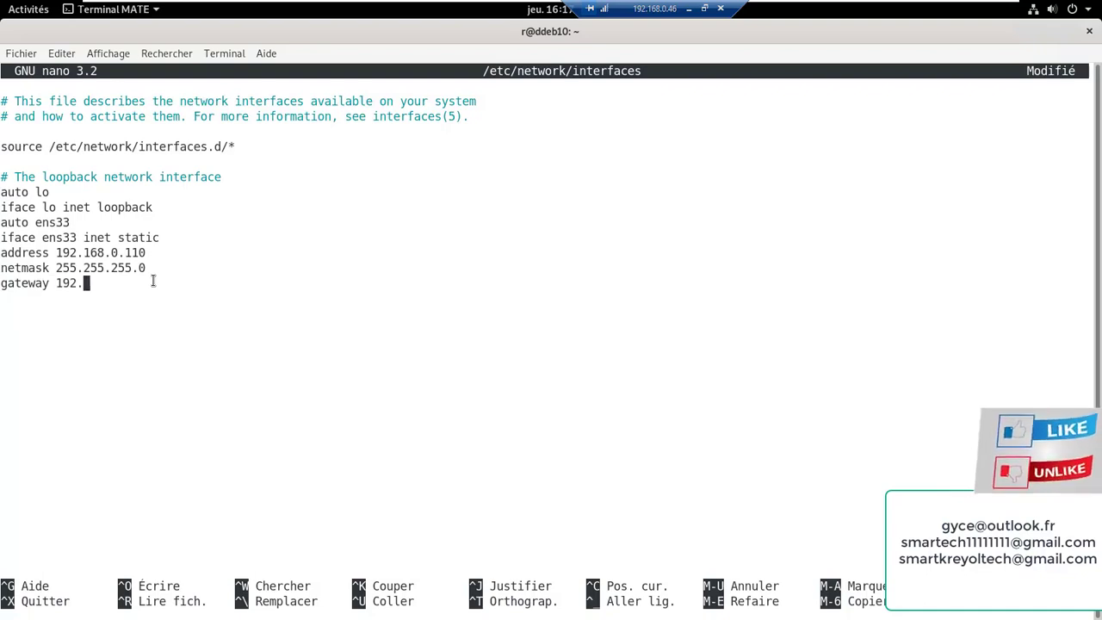
{"action": "type", "text": "168"}
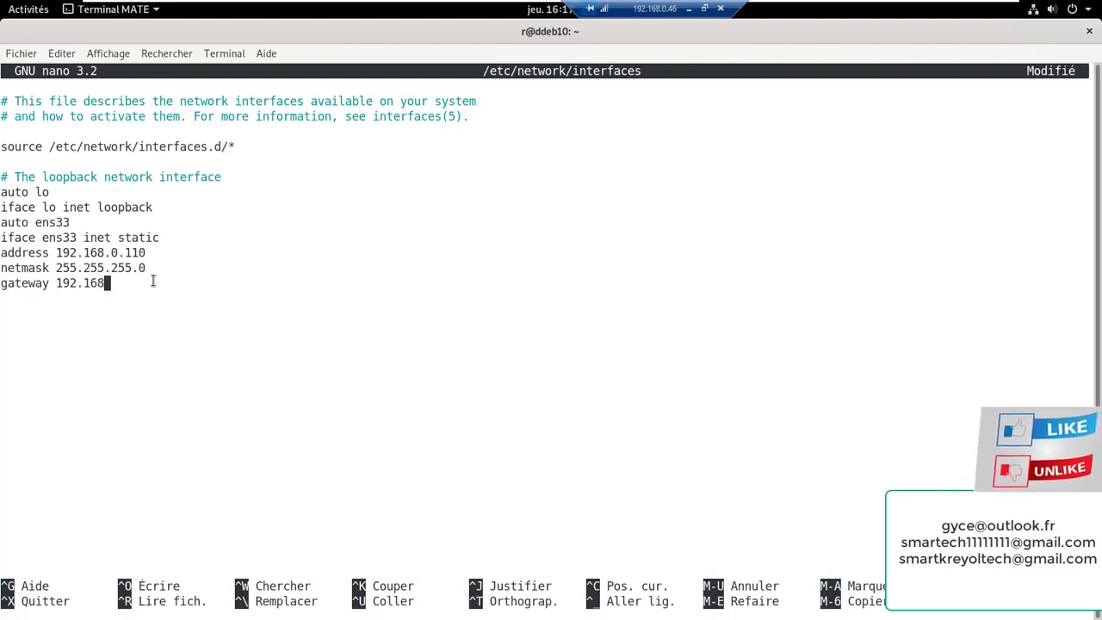
{"action": "type", "text": ".0.254"}
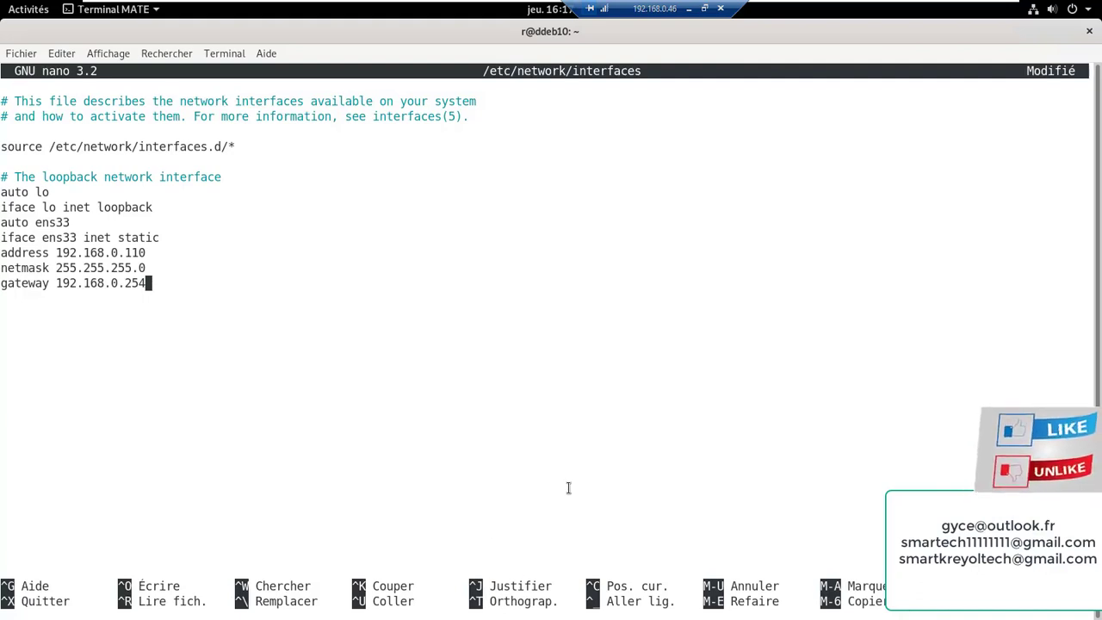
{"action": "key", "text": "ctrl+x"}
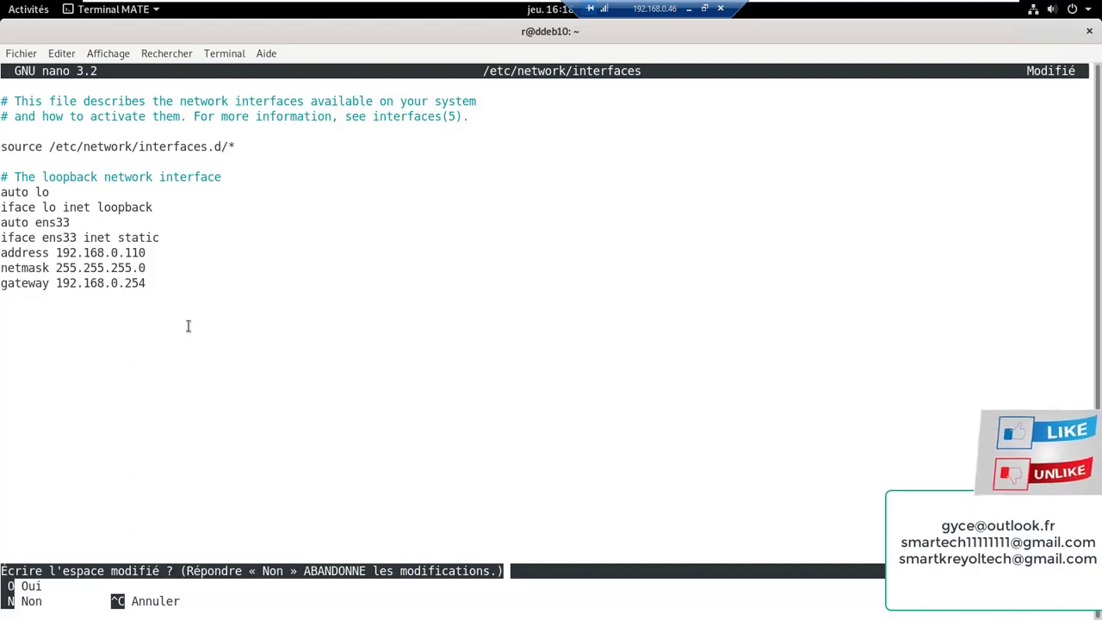
{"action": "key", "text": "o"}
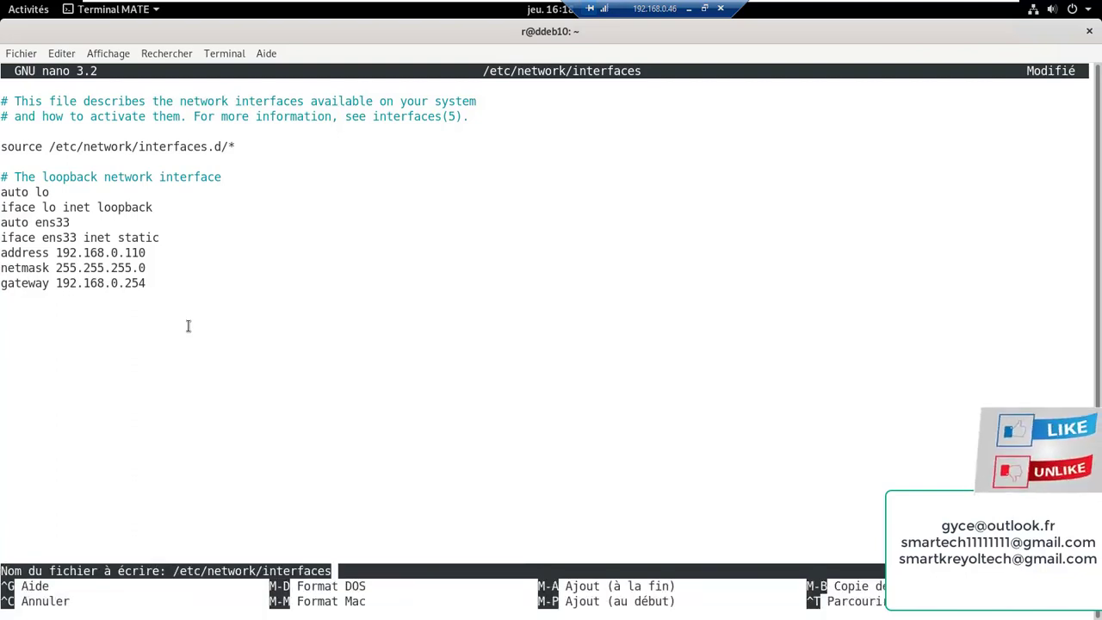
{"action": "key", "text": "Return"}
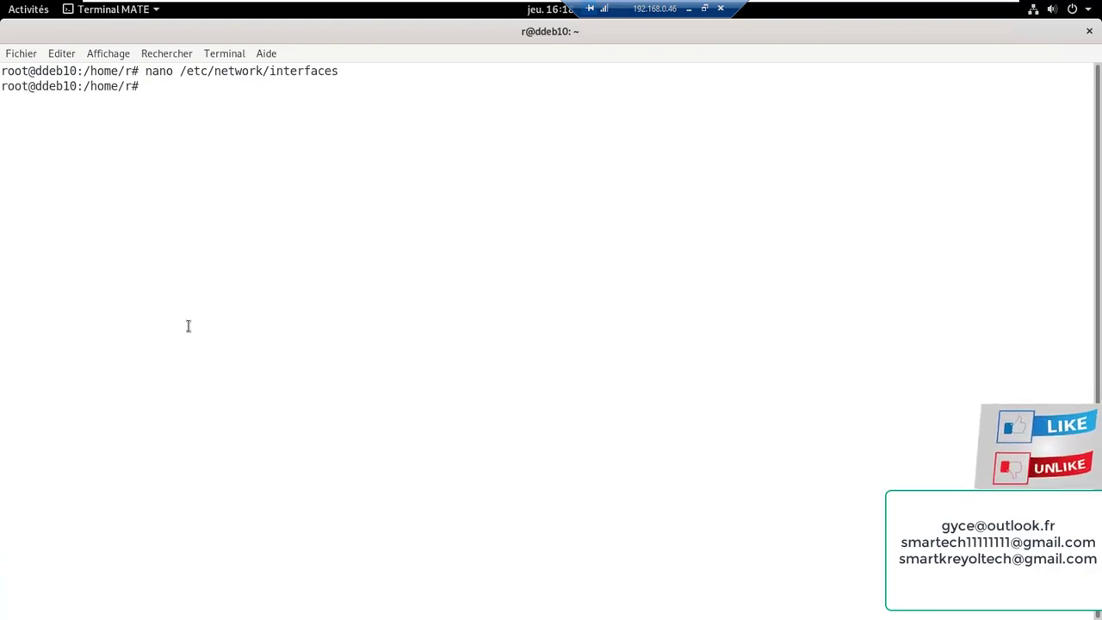
Restart the Debian VM with the system menu's Redémarrer after the reboot command fails
{"action": "type", "text": "r"}
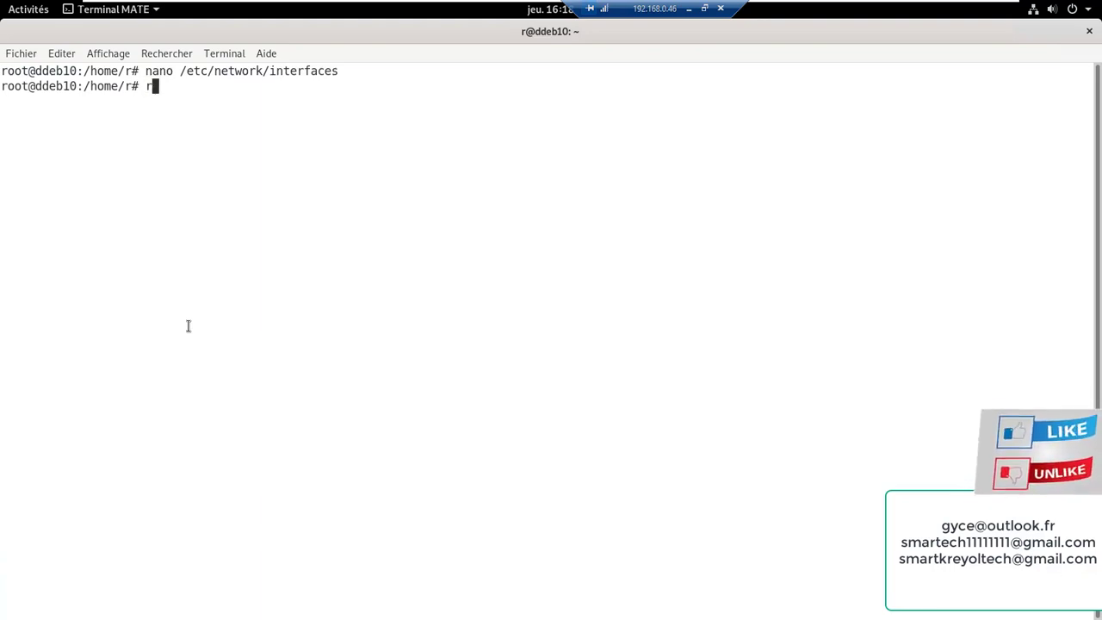
{"action": "type", "text": "ebot"}
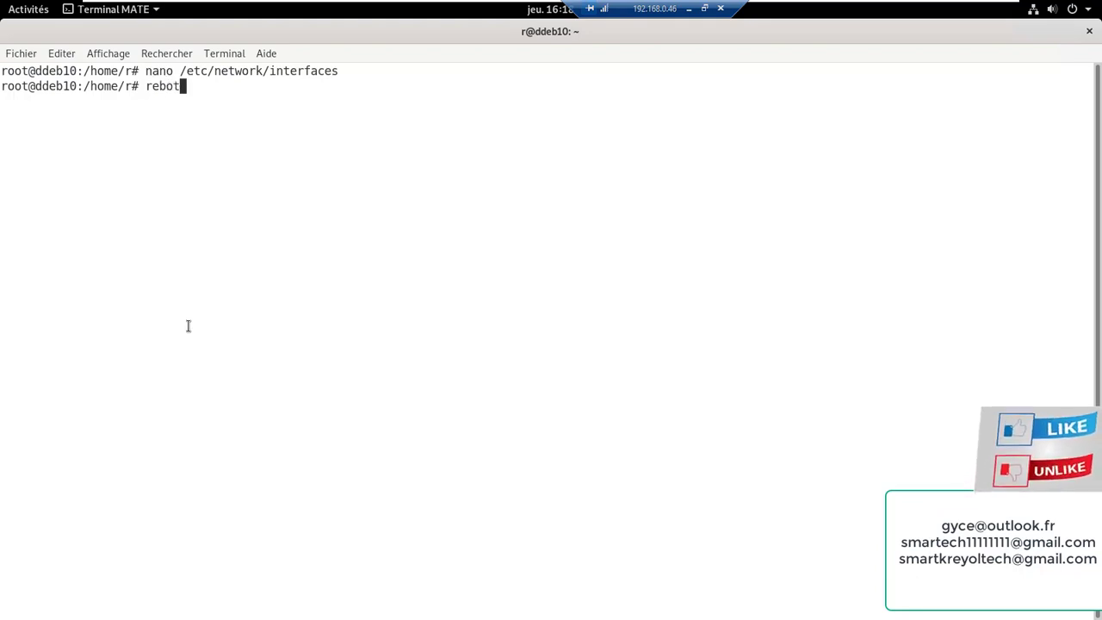
{"action": "key", "text": "BackSpace"}
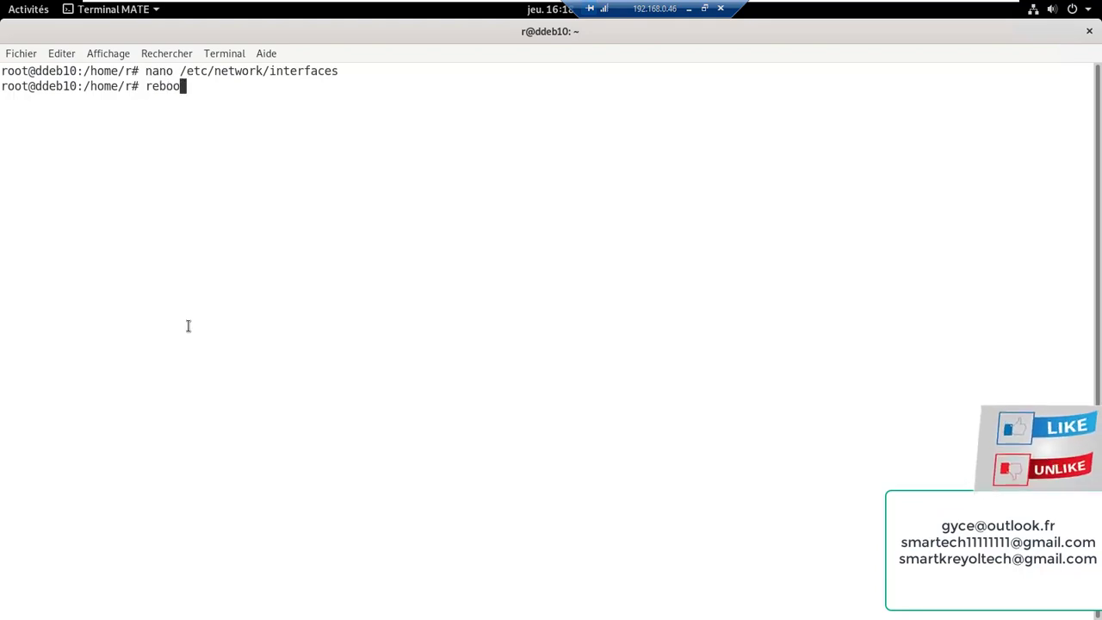
{"action": "type", "text": "ot"}
{"action": "key", "text": "Return"}
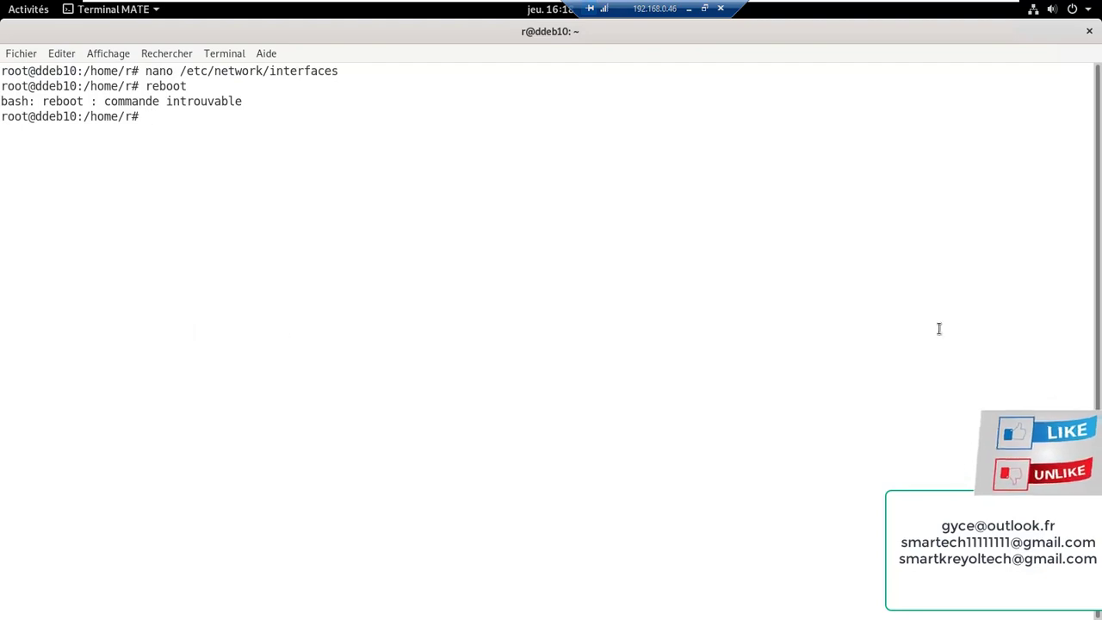
{"action": "left_click", "coordinate": [1070, 10]}
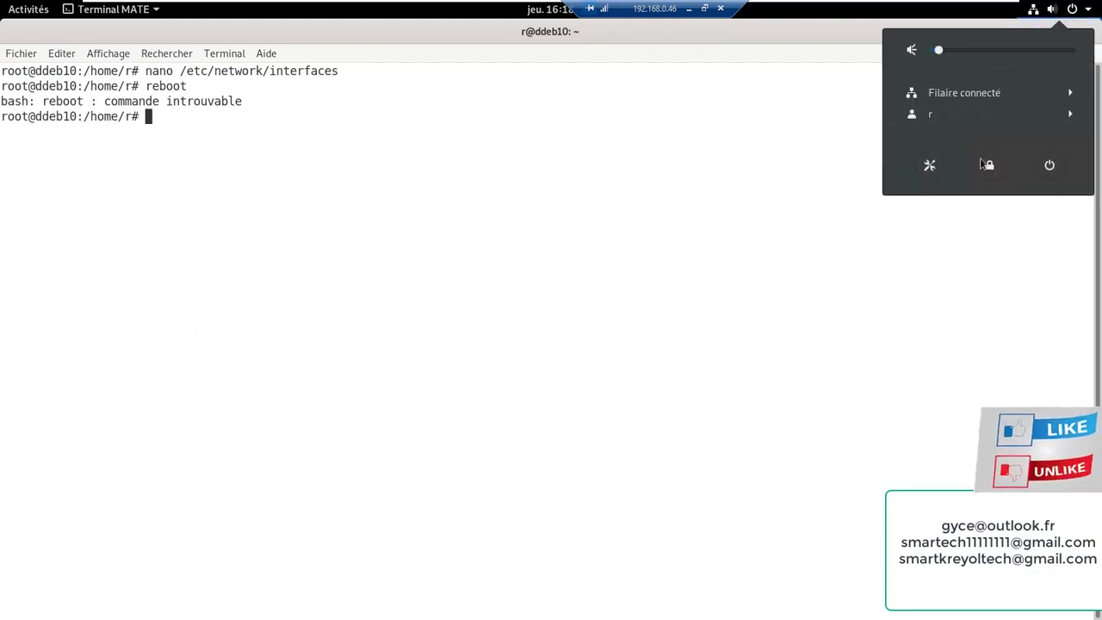
{"action": "left_click", "coordinate": [1046, 169]}
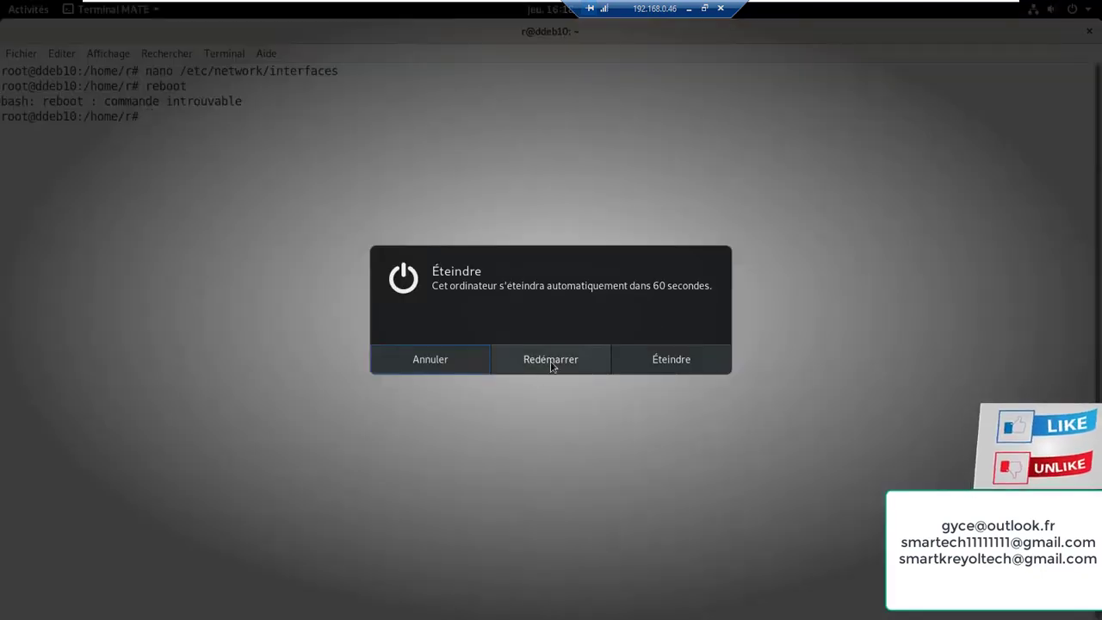
{"action": "left_click", "coordinate": [542, 363]}
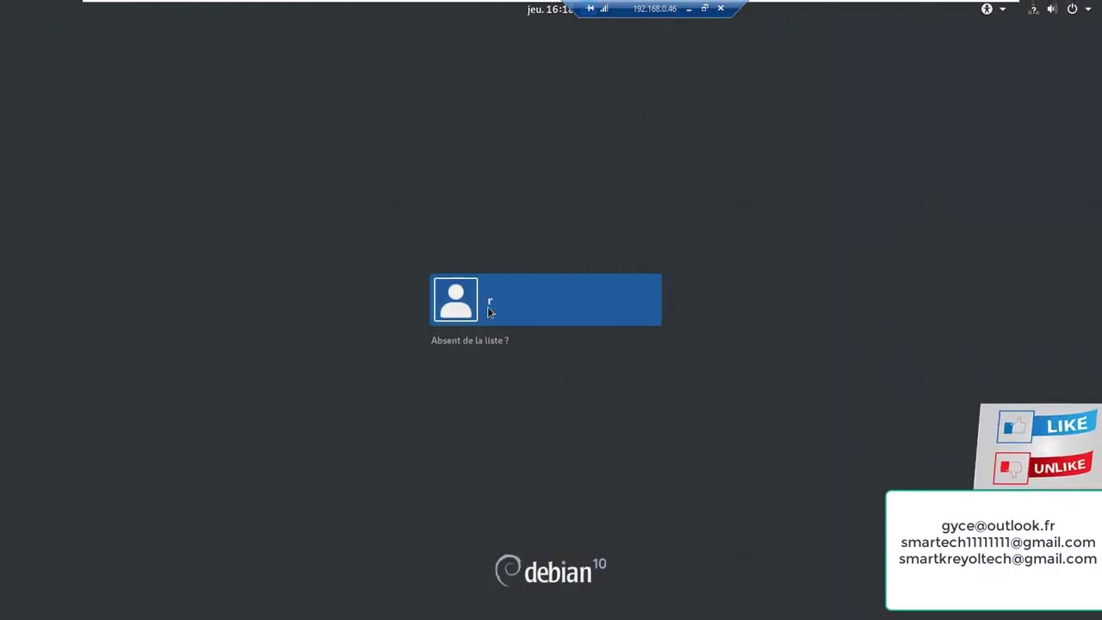
Log in to the user account with its password
{"action": "left_click", "coordinate": [487, 307]}
{"action": "type", "text": "r"}
{"action": "key", "text": "Return"}
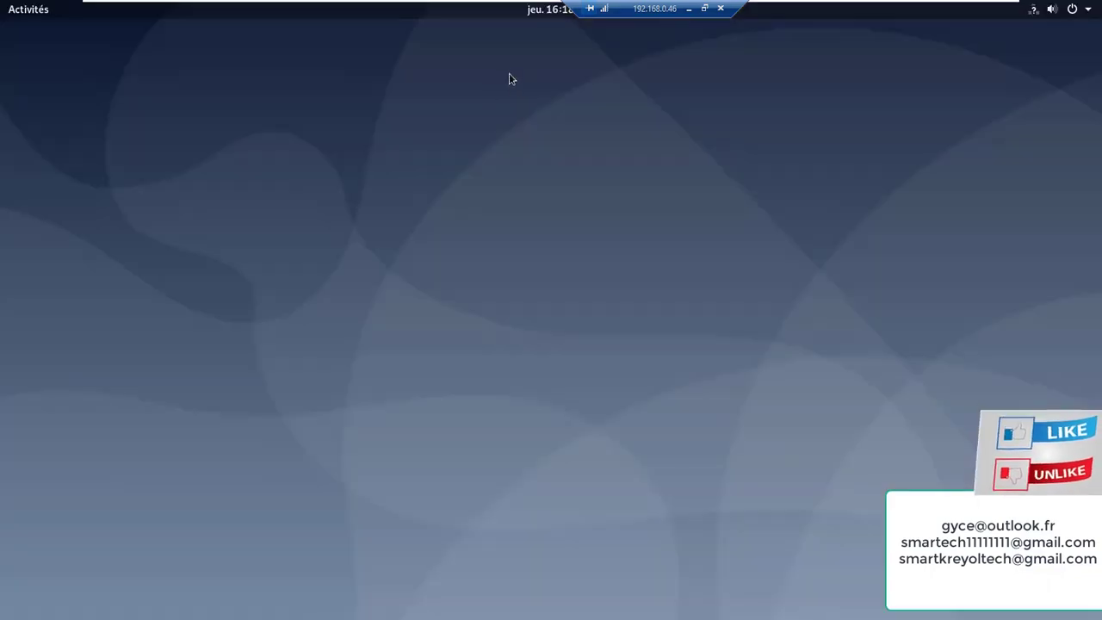
Search the Activities overview for 'te' to find a terminal
{"action": "left_click", "coordinate": [43, 12]}
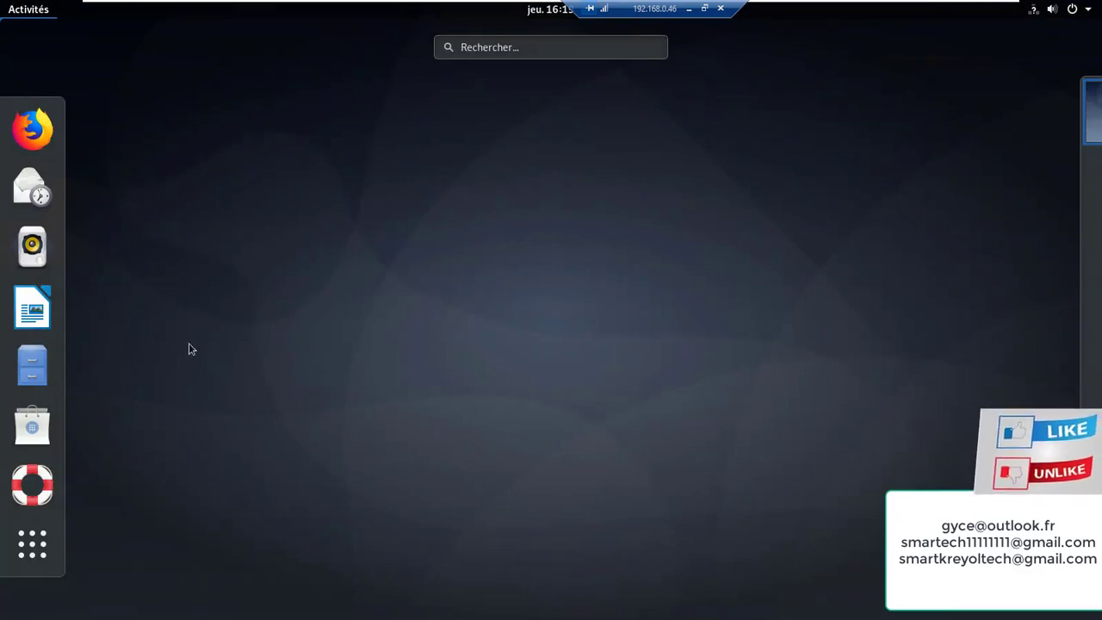
{"action": "left_click", "coordinate": [488, 50]}
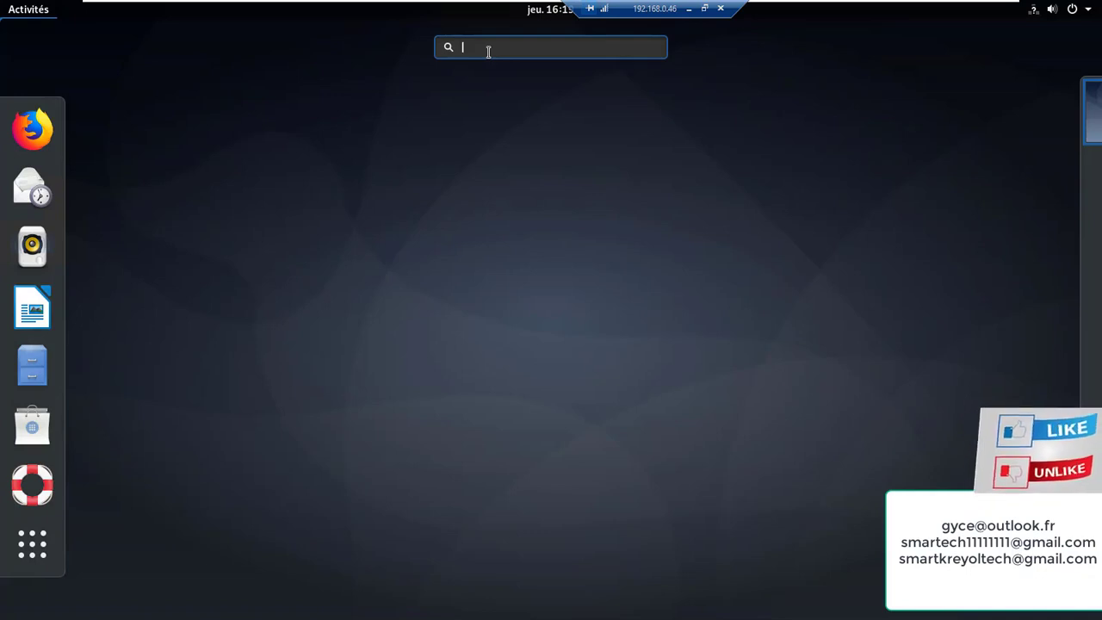
{"action": "type", "text": "t"}
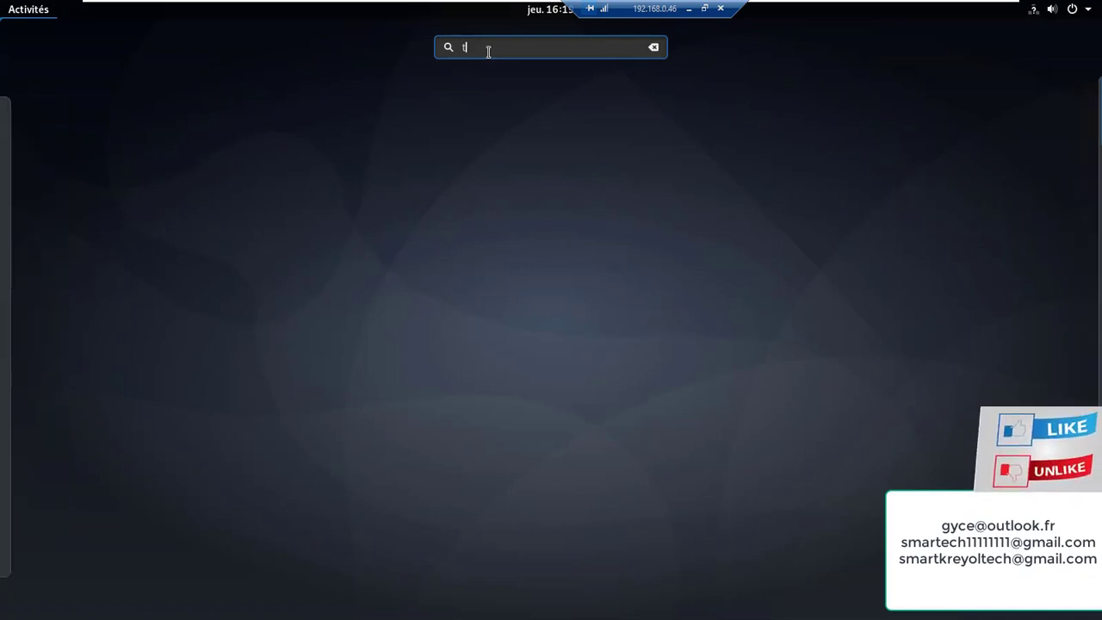
{"action": "type", "text": "eer"}
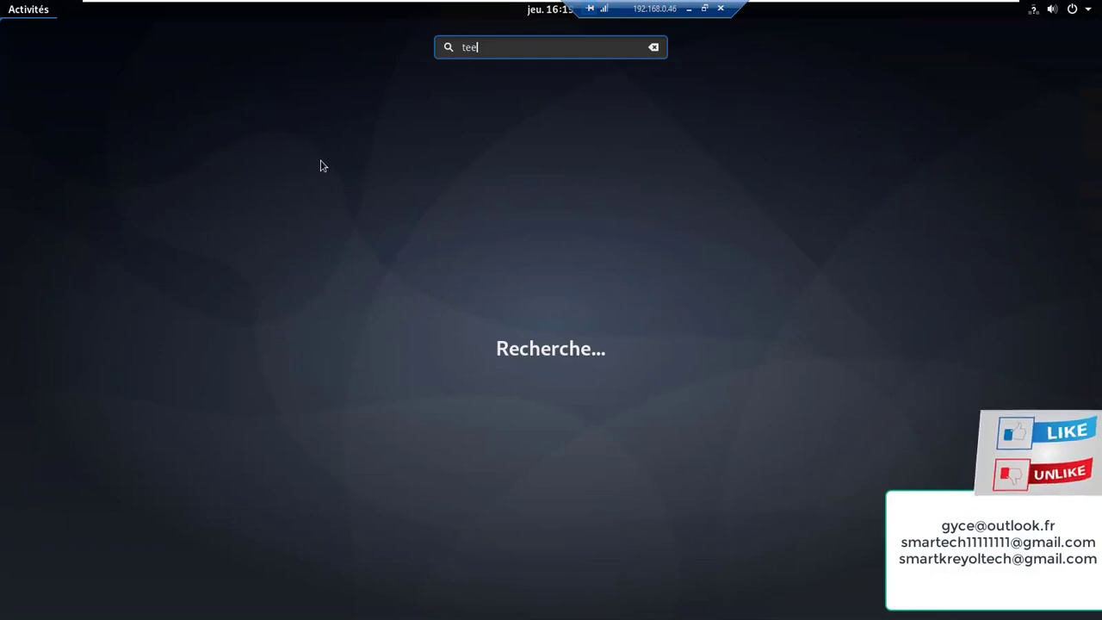
{"action": "key", "text": "BackSpace"}
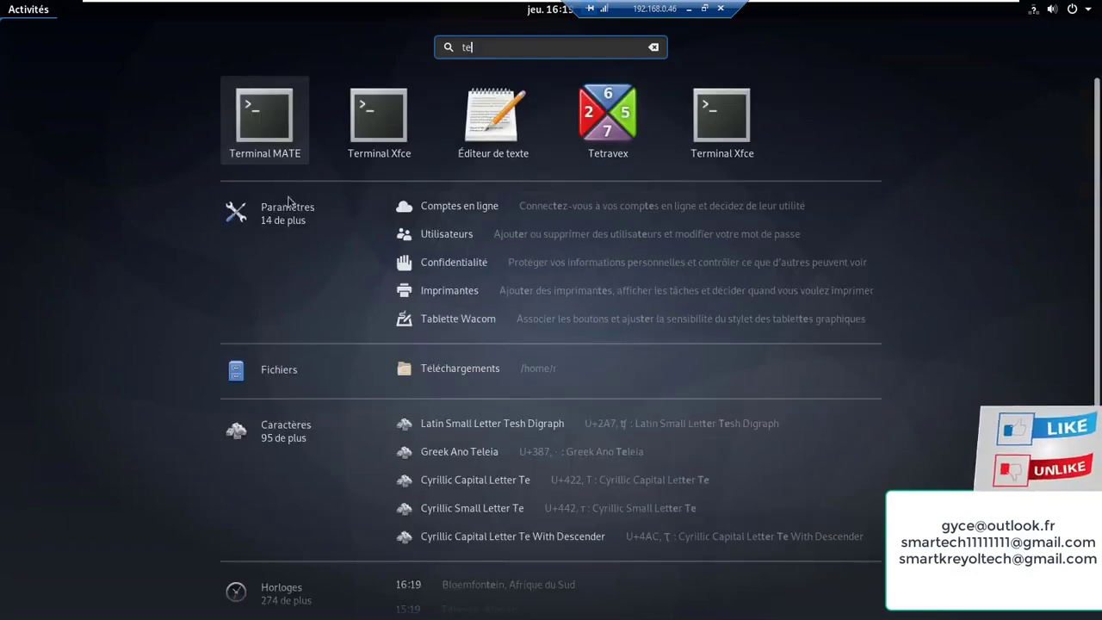
Become root in Terminal MATE, confirm ens33 is 192.168.0.110/24 with ip addr, then minimize the VM
{"action": "left_click", "coordinate": [280, 149]}
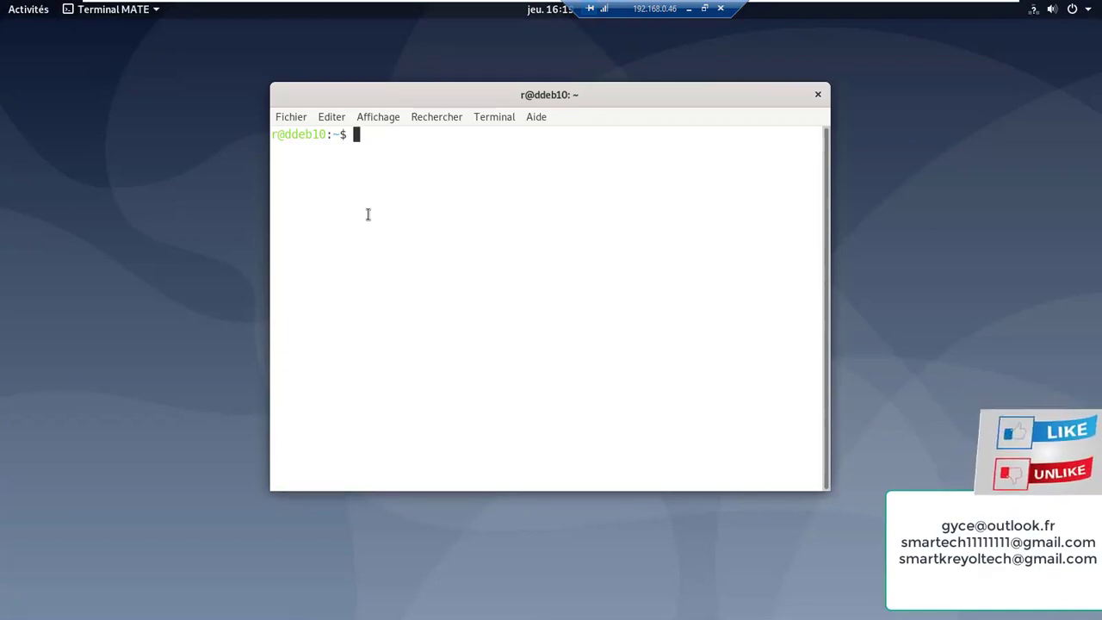
{"action": "type", "text": "su"}
{"action": "key", "text": "Return"}
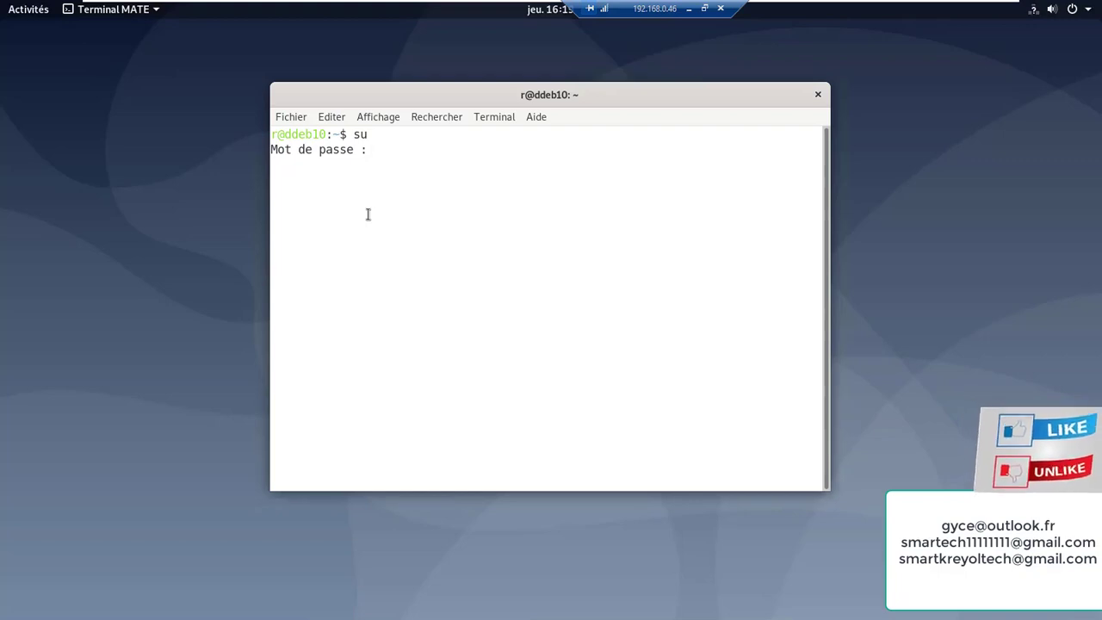
{"action": "key", "text": "Return"}
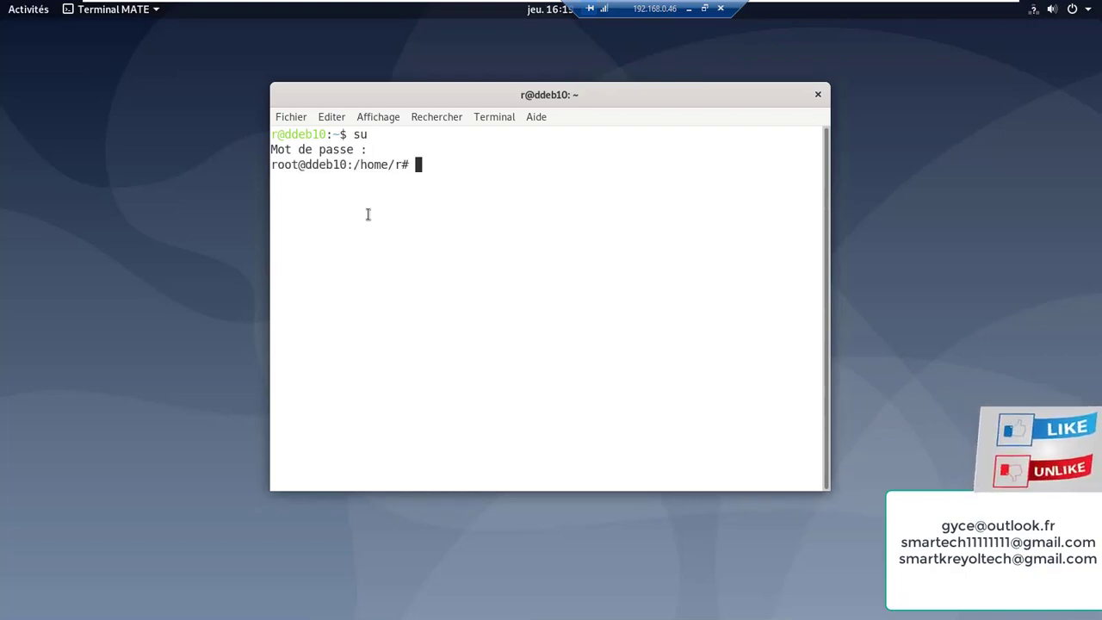
{"action": "type", "text": "ip addr"}
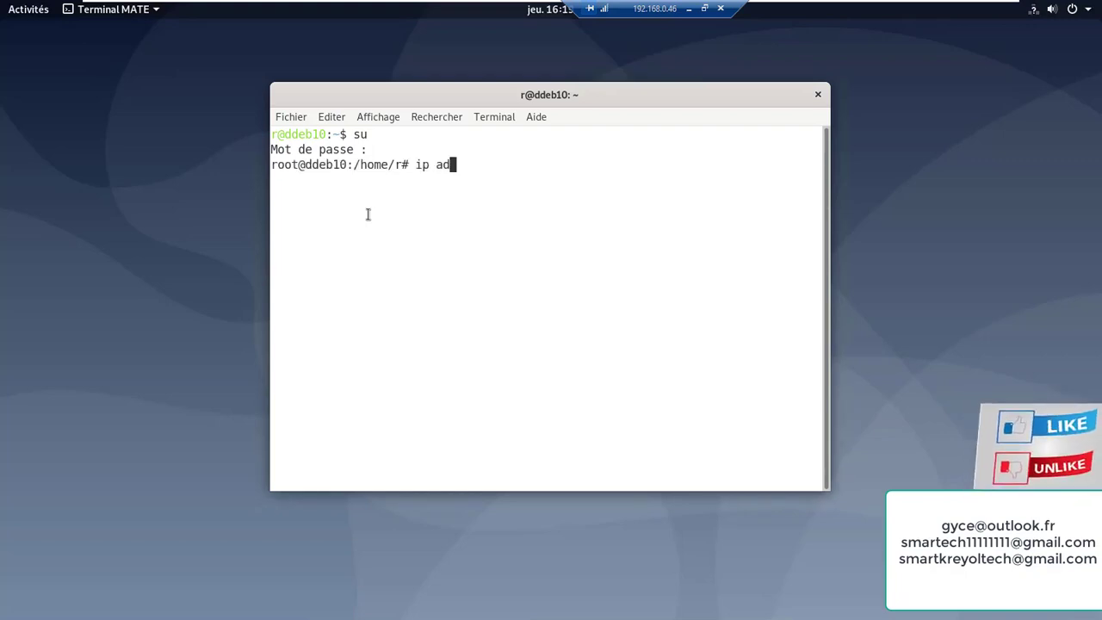
{"action": "key", "text": "Return"}
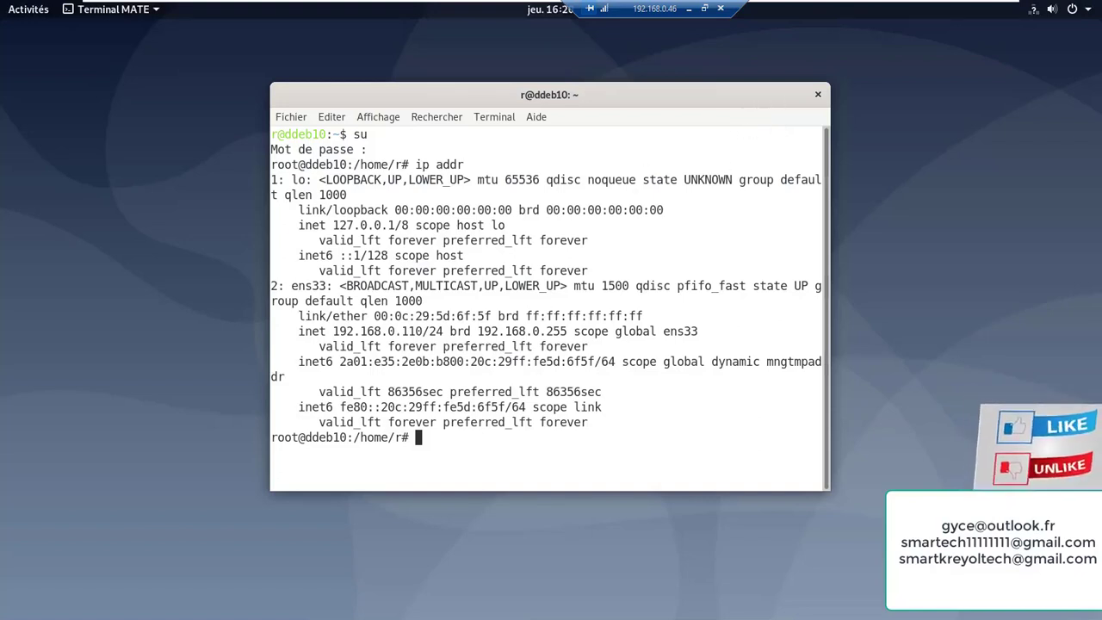
{"action": "left_click", "coordinate": [687, 11]}
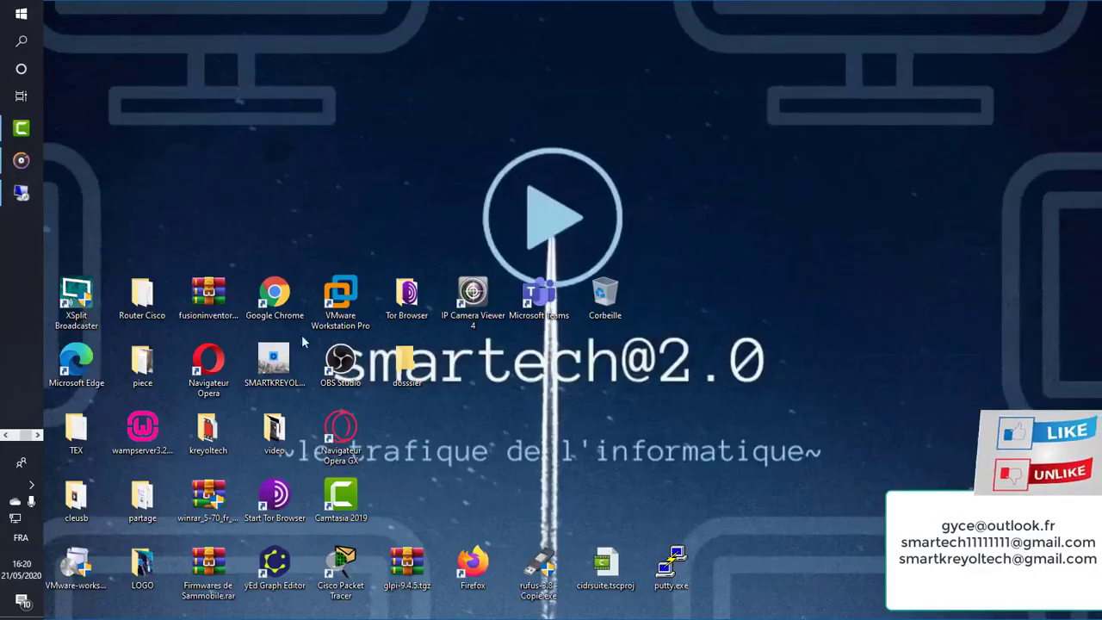